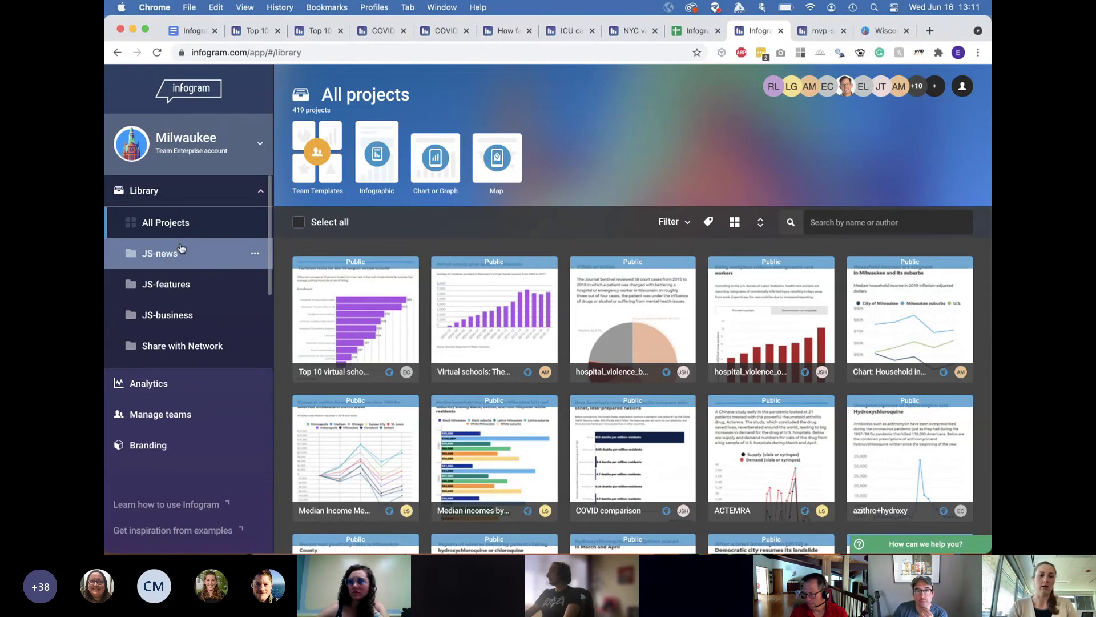
Step: Look through the project folders in the Milwaukee team's library, down to JS-templates
scroll(166, 329, "down", 1)
scroll(165, 329, "down", 3)
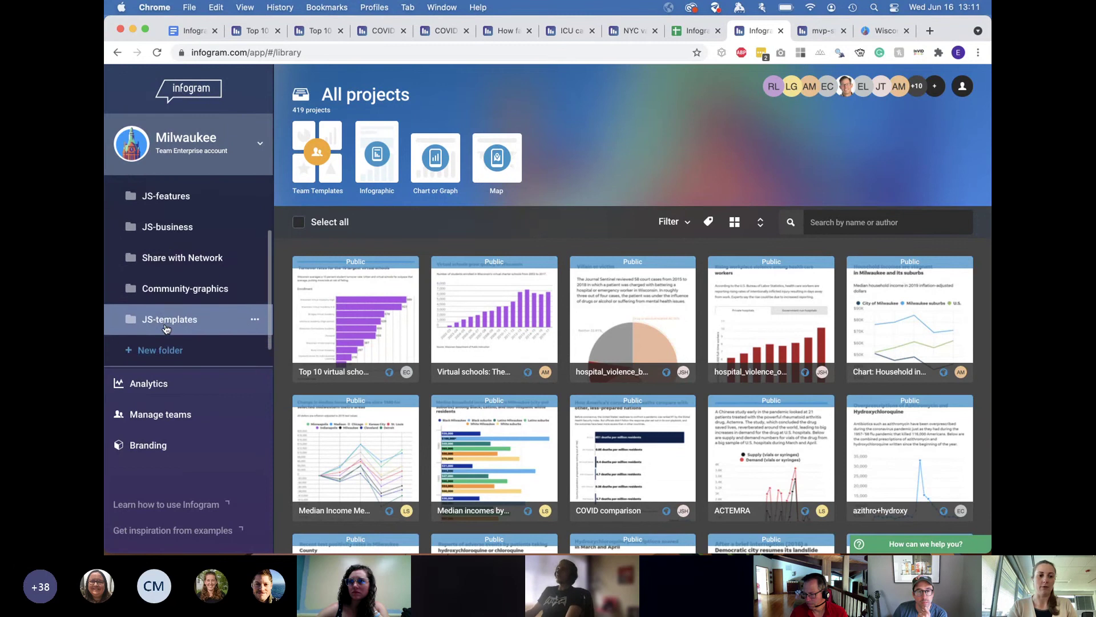
scroll(195, 264, "up", 1)
scroll(197, 251, "up", 3)
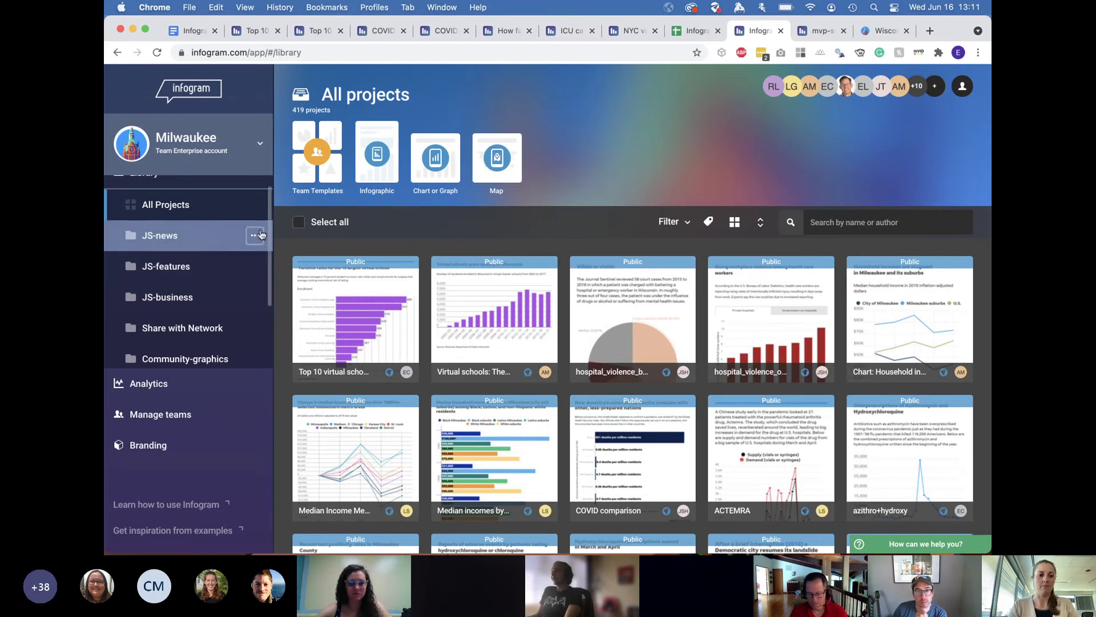
scroll(188, 235, "up", 1)
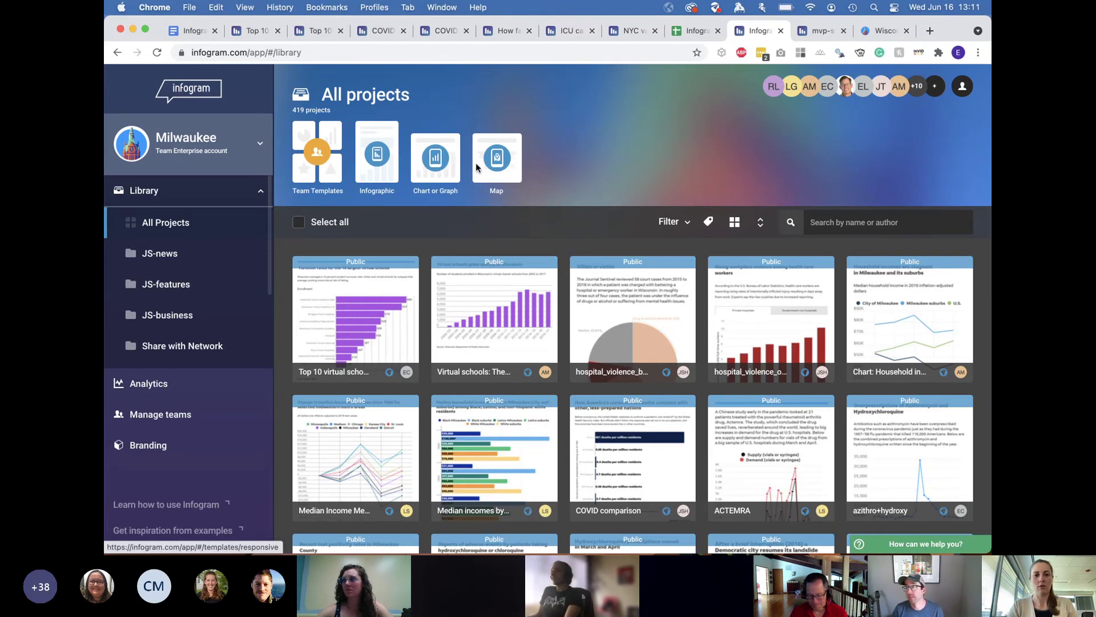
Step: Start a new chart project from the template library using the Gannett No Lines custom theme
left_click(446, 159)
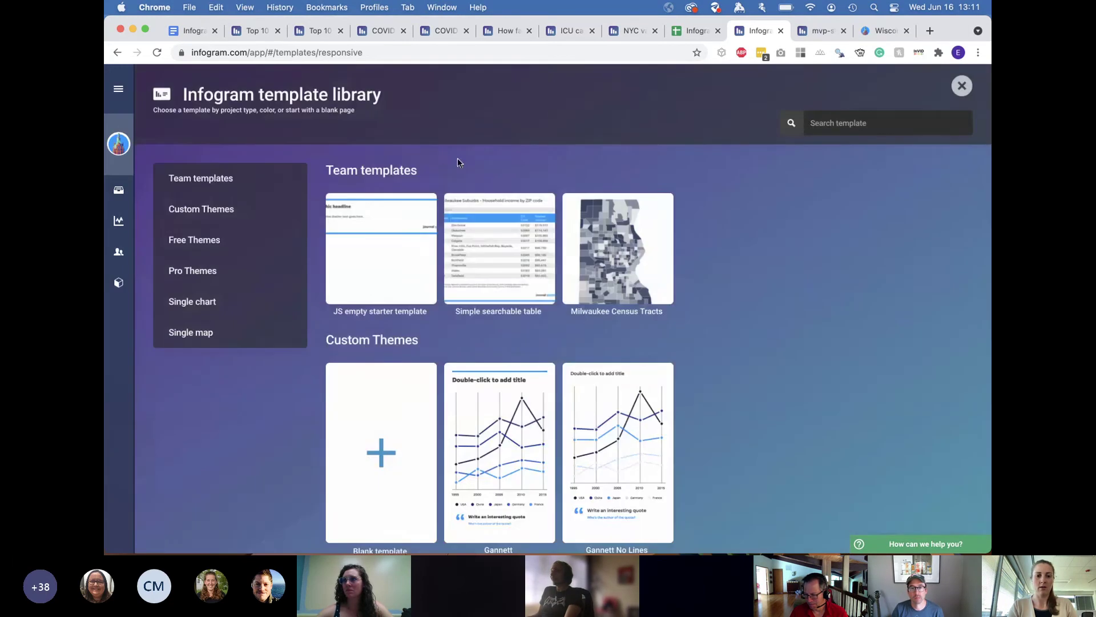
scroll(522, 266, "down", 4)
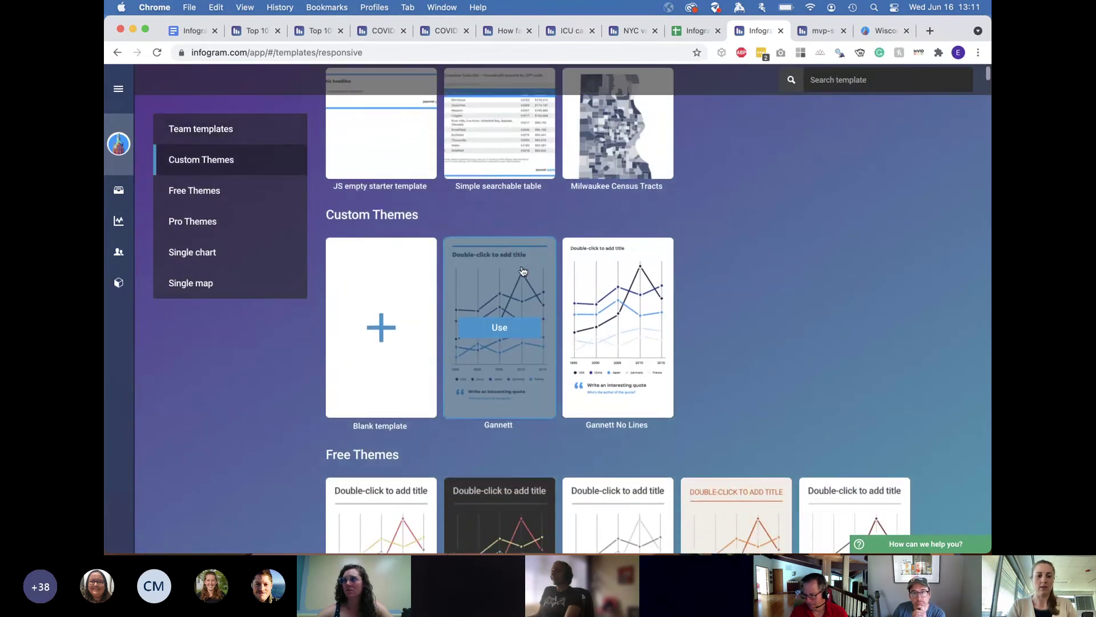
scroll(523, 268, "down", 1)
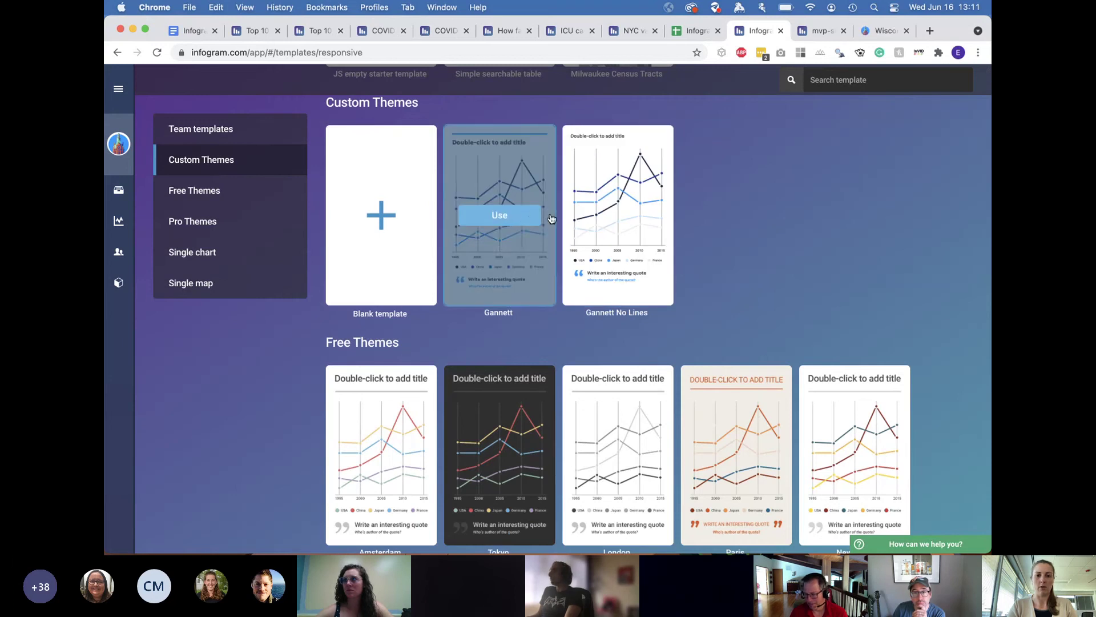
mouse_move(610, 223)
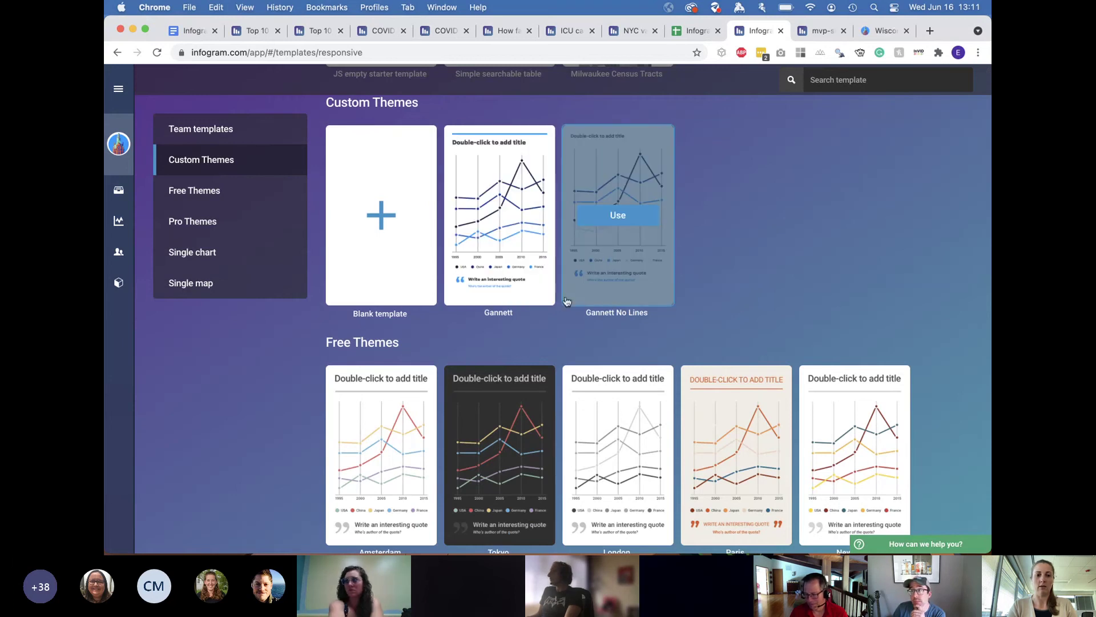
mouse_move(515, 304)
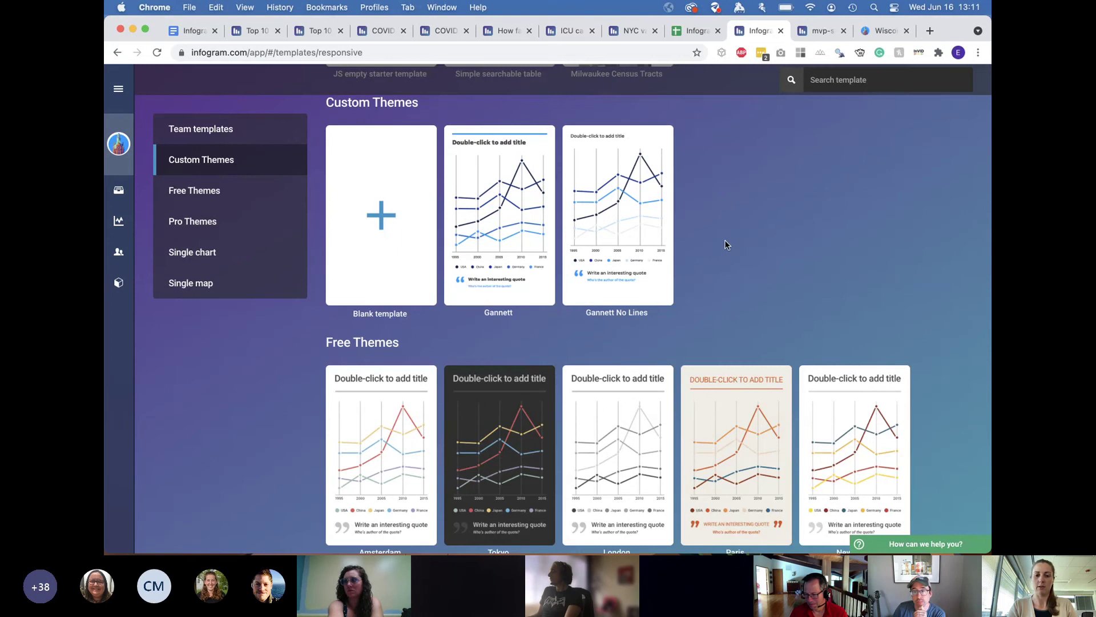
scroll(725, 245, "up", 2)
mouse_move(658, 271)
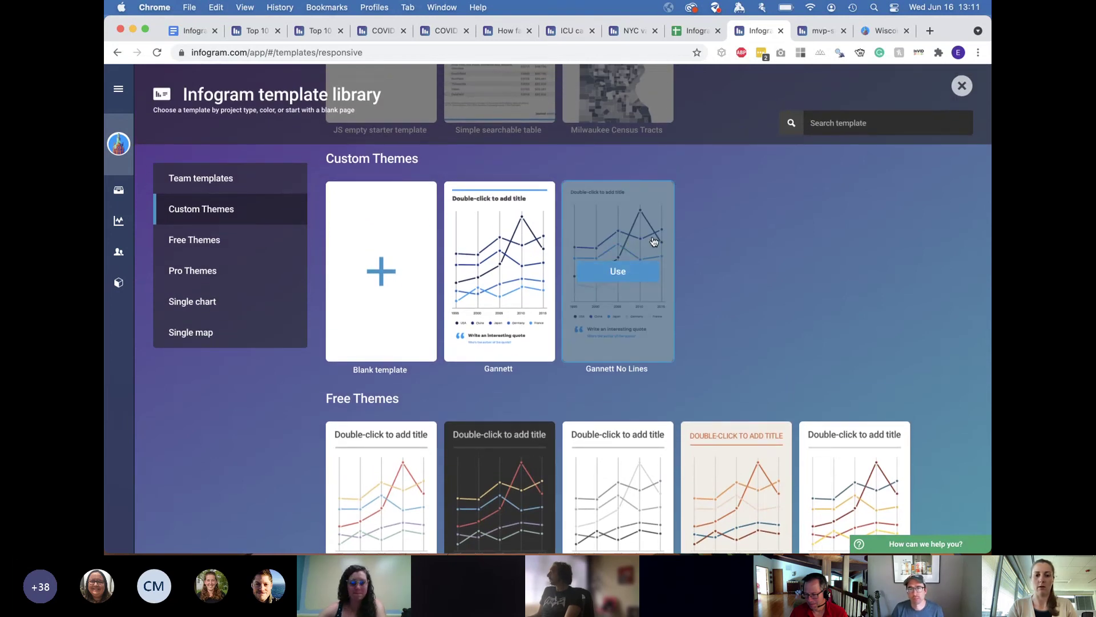
left_click(630, 273)
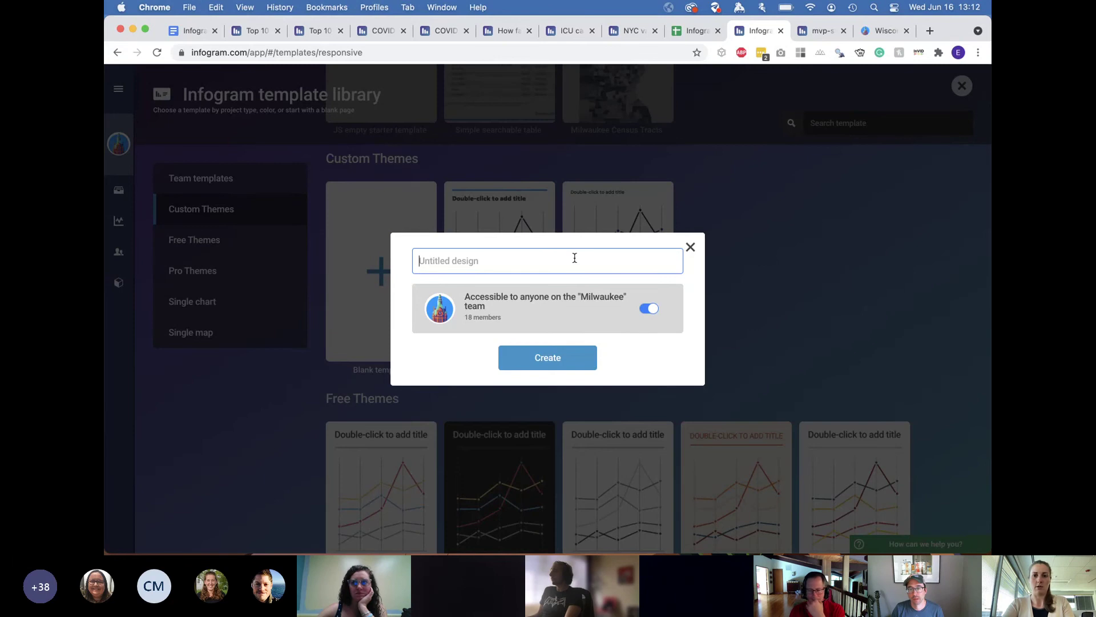
Step: Name the new project "stacked bar chart example" and create it with access for the Milwaukee team
type("s")
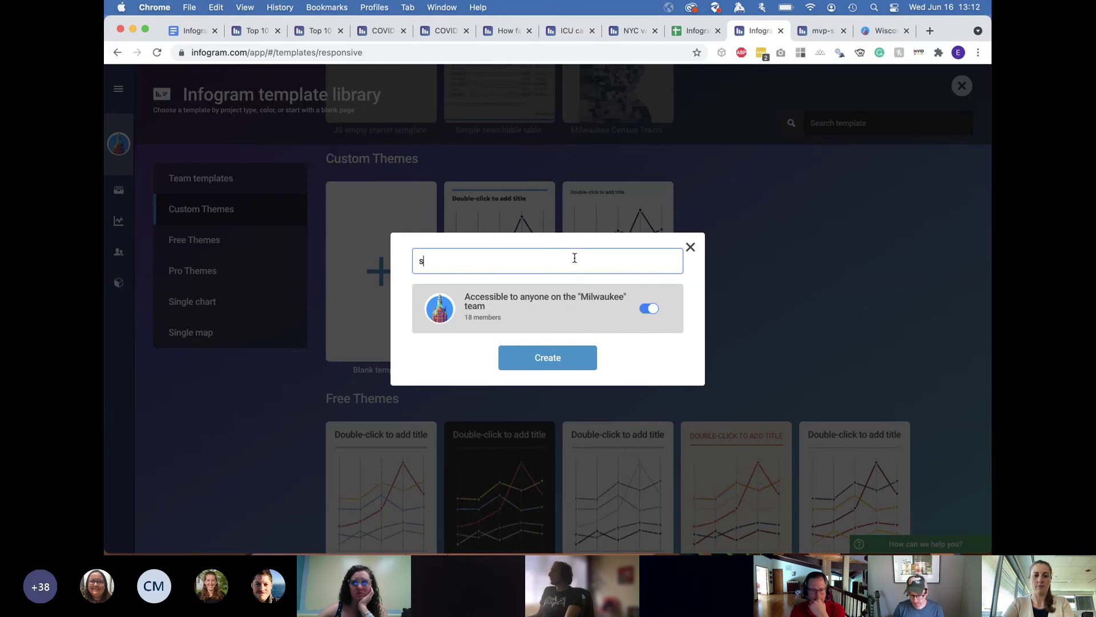
type("tacked b")
key("BackSpace")
type("bar ")
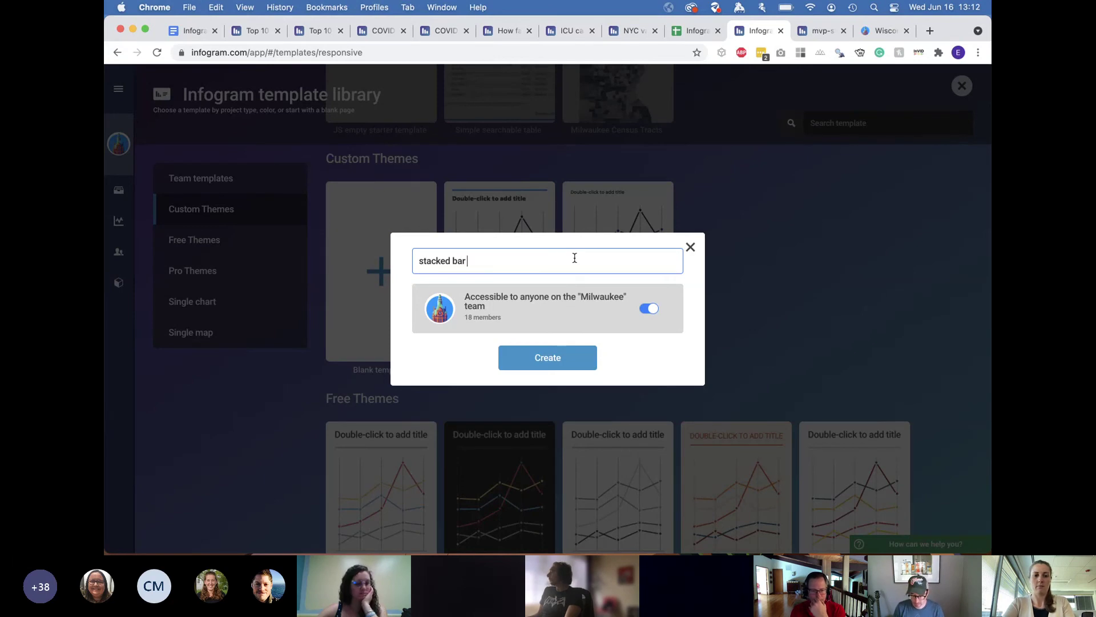
type("chart example")
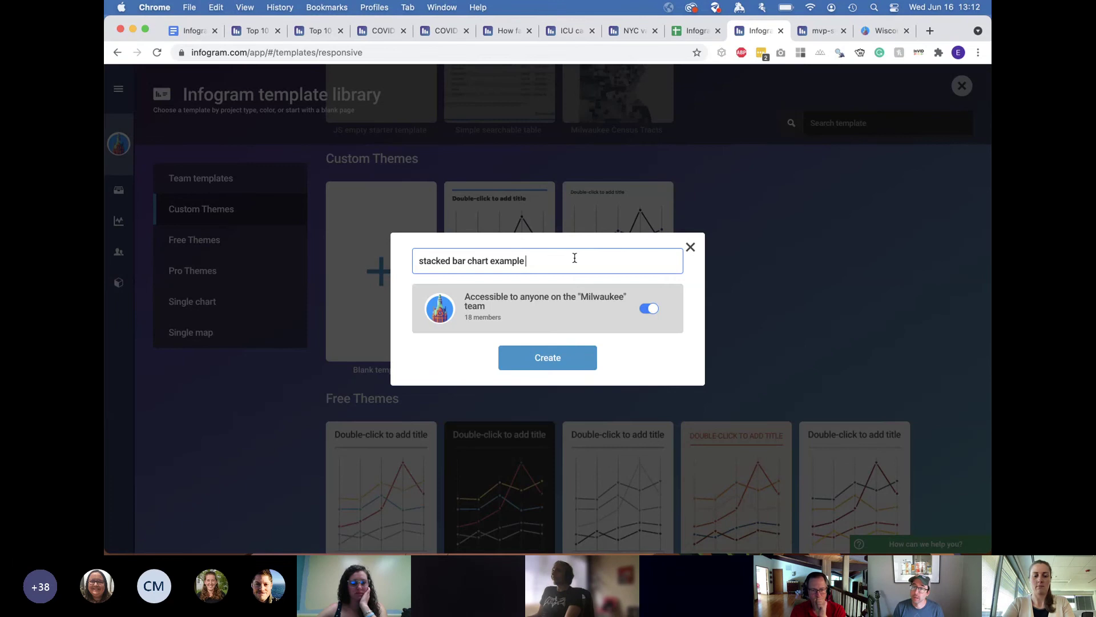
left_click(527, 361)
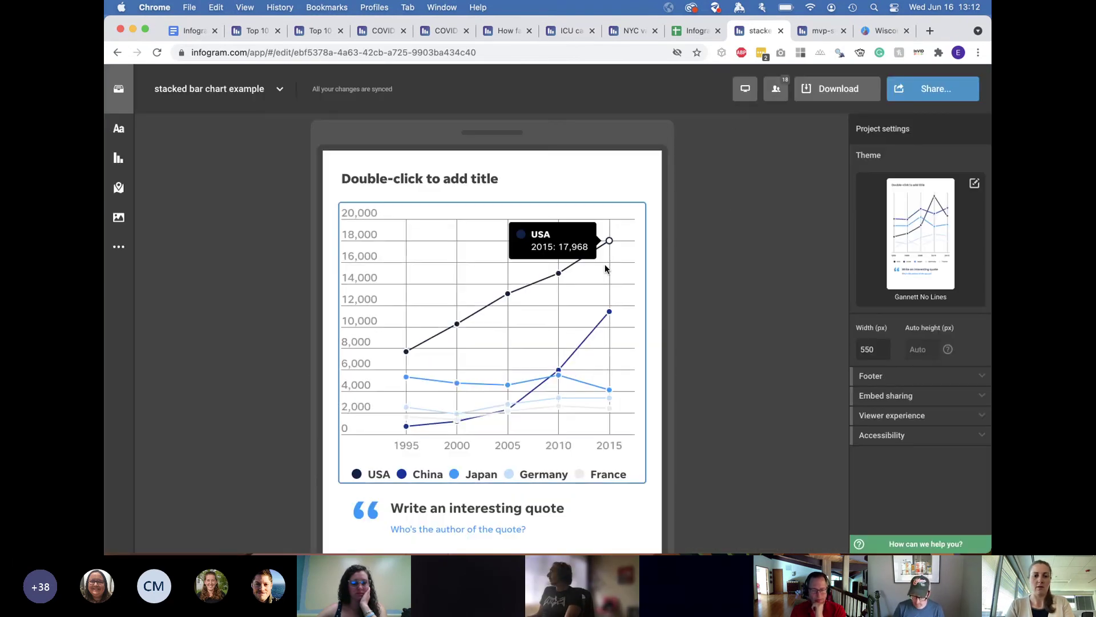
Step: Delete the sample line chart from the project and select the placeholder quote block
left_click(606, 268)
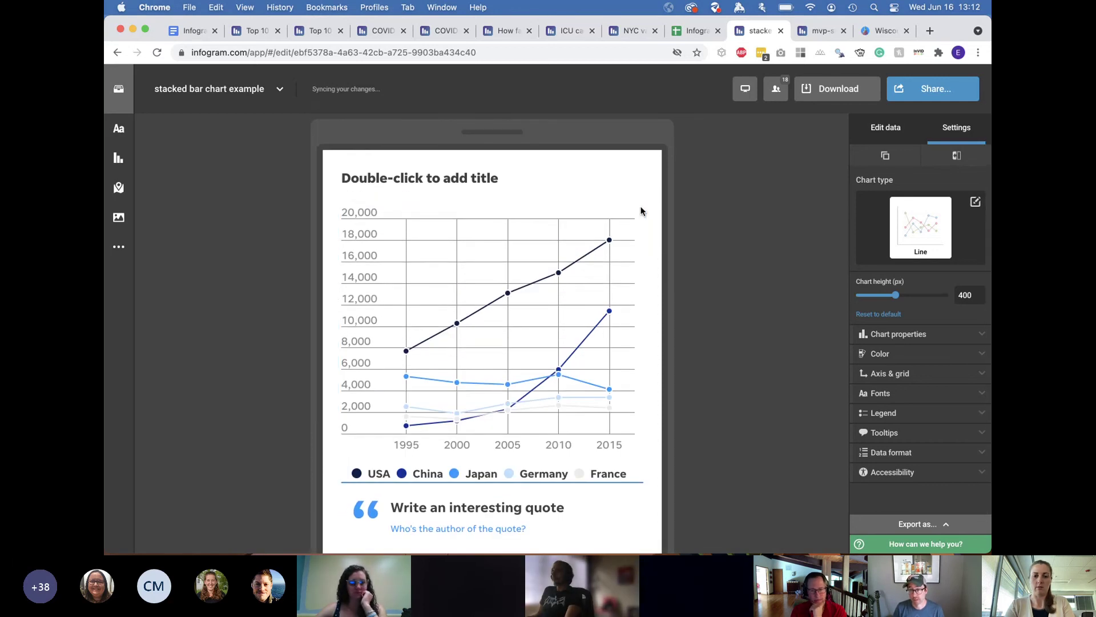
key("Delete")
left_click(351, 216)
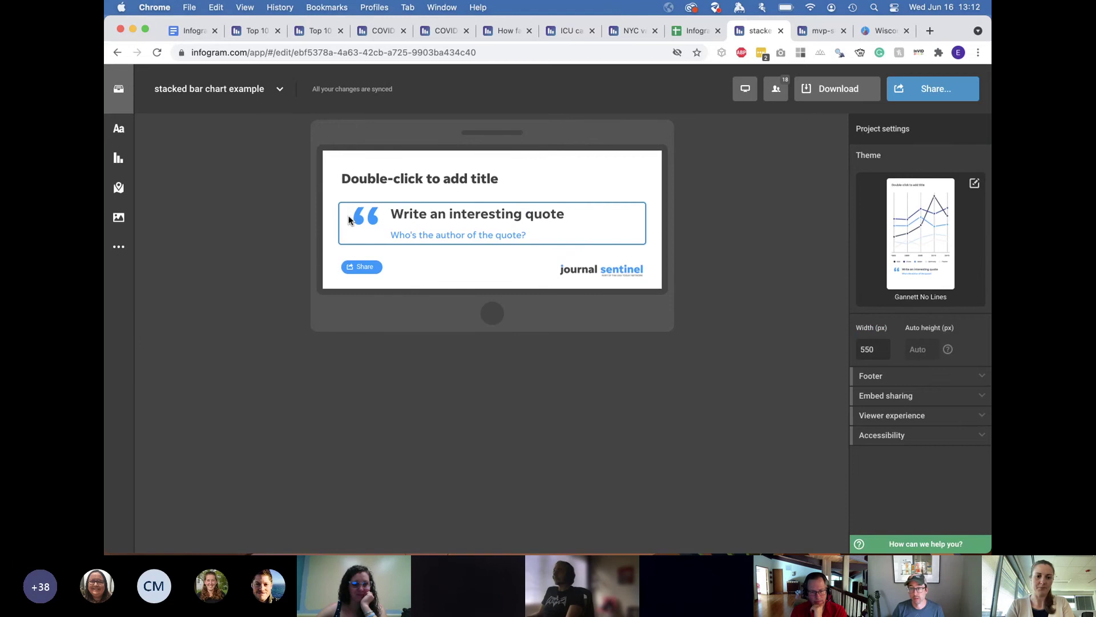
left_click(416, 236)
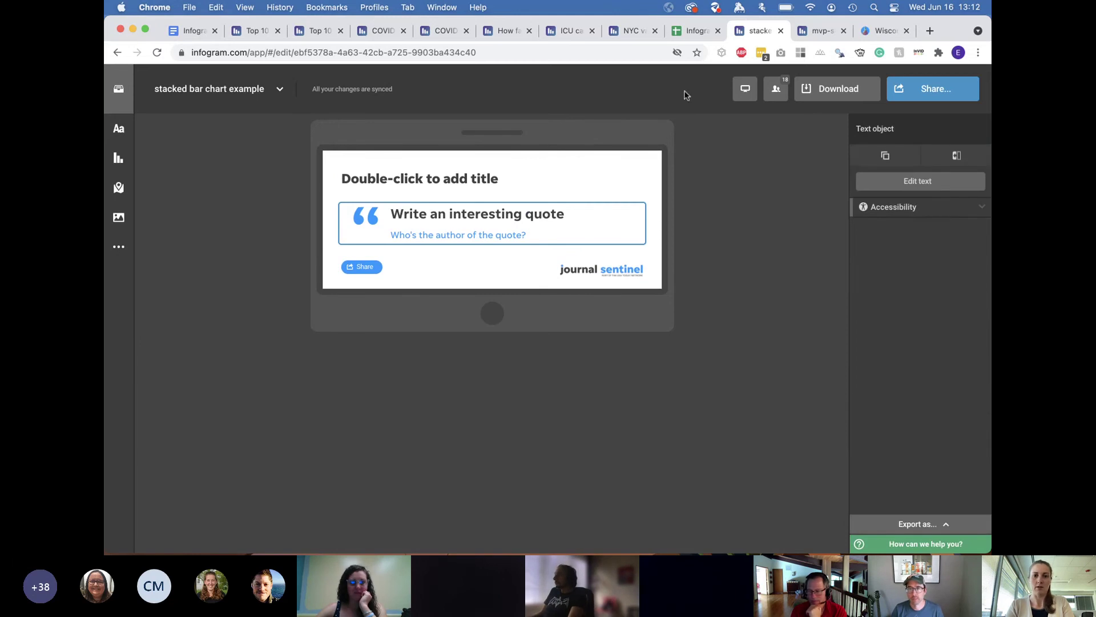
Step: Switch to the "Infogram training - mvps" Google Sheet and examine the markets and Bay Area's values across the league columns
left_click(692, 32)
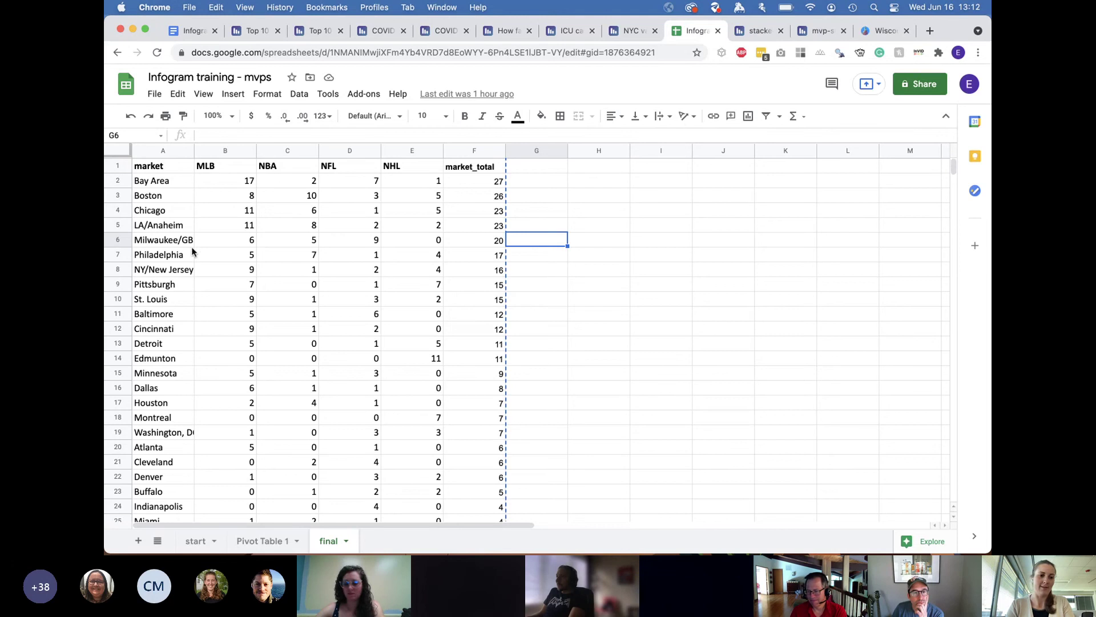
left_click(176, 213)
left_click(175, 241)
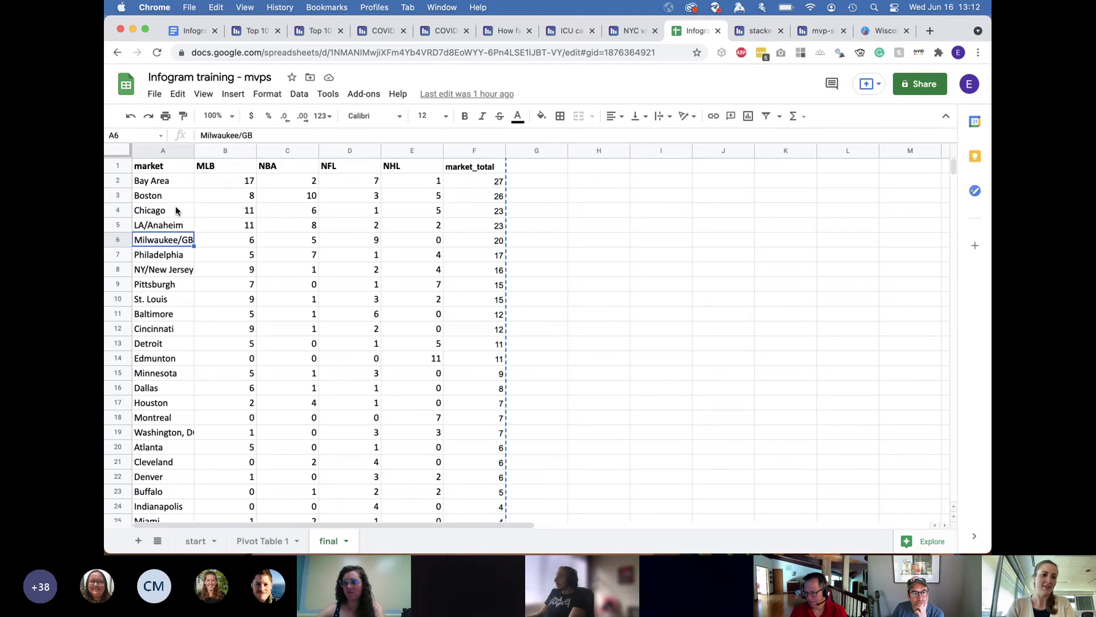
left_click(178, 184)
left_click(245, 182)
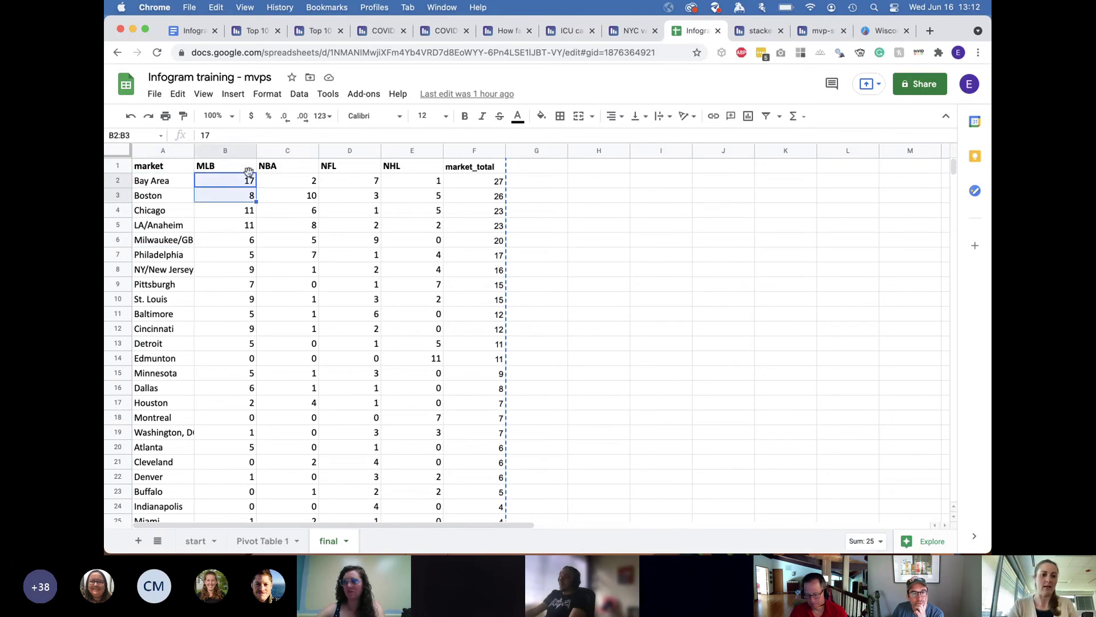
left_click(259, 181)
left_click(249, 184)
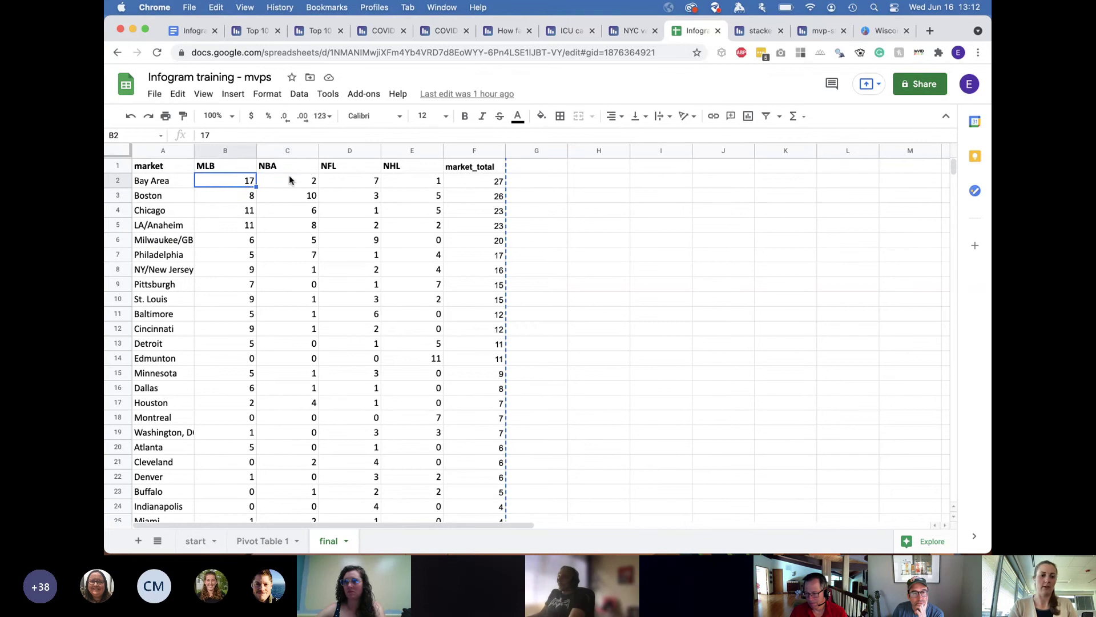
key("Right")
key("Right")
key("Right")
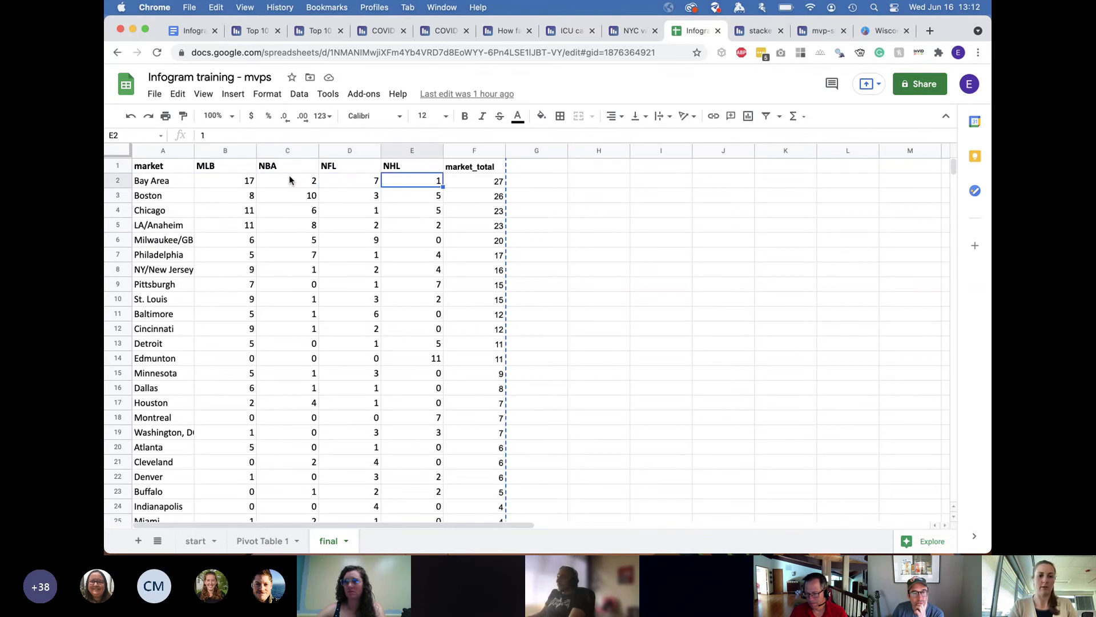
left_click(548, 243)
left_click(544, 264)
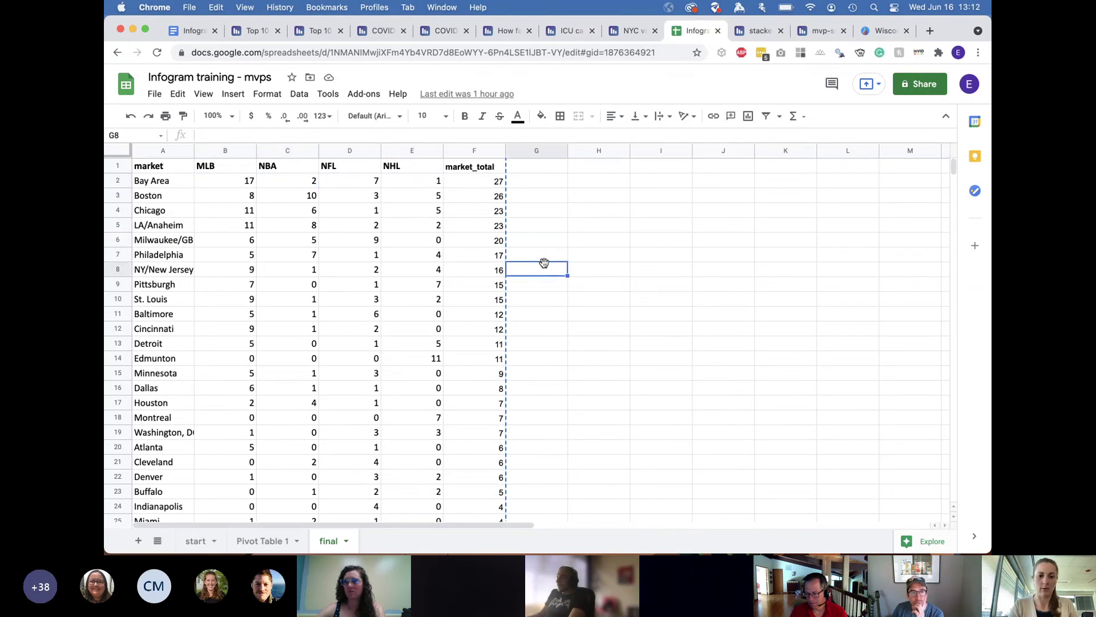
left_click(571, 254)
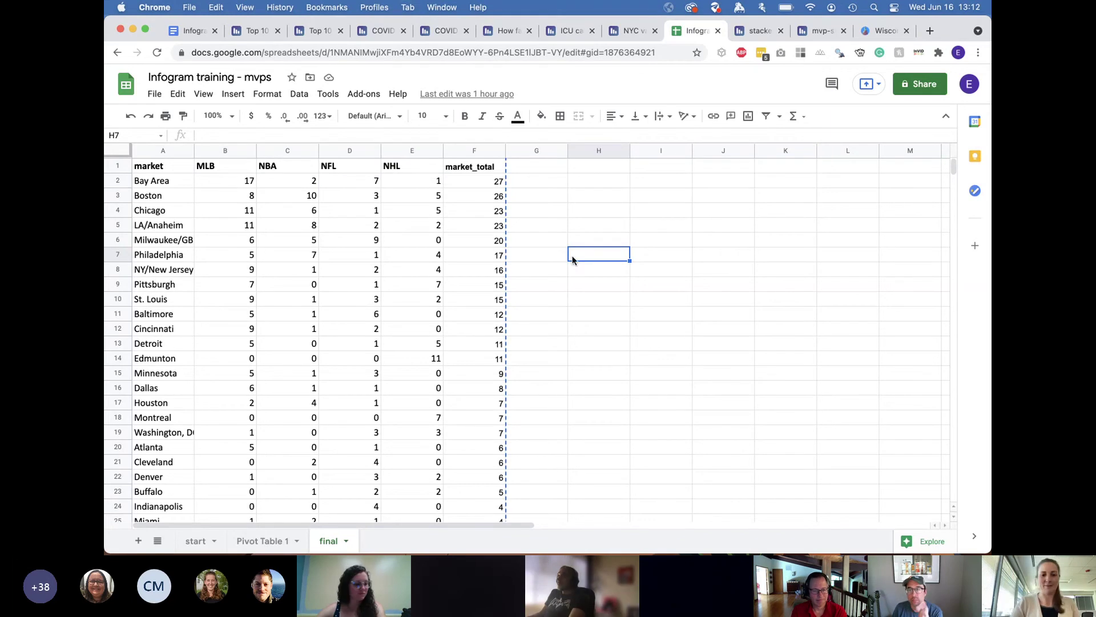
left_click(542, 258)
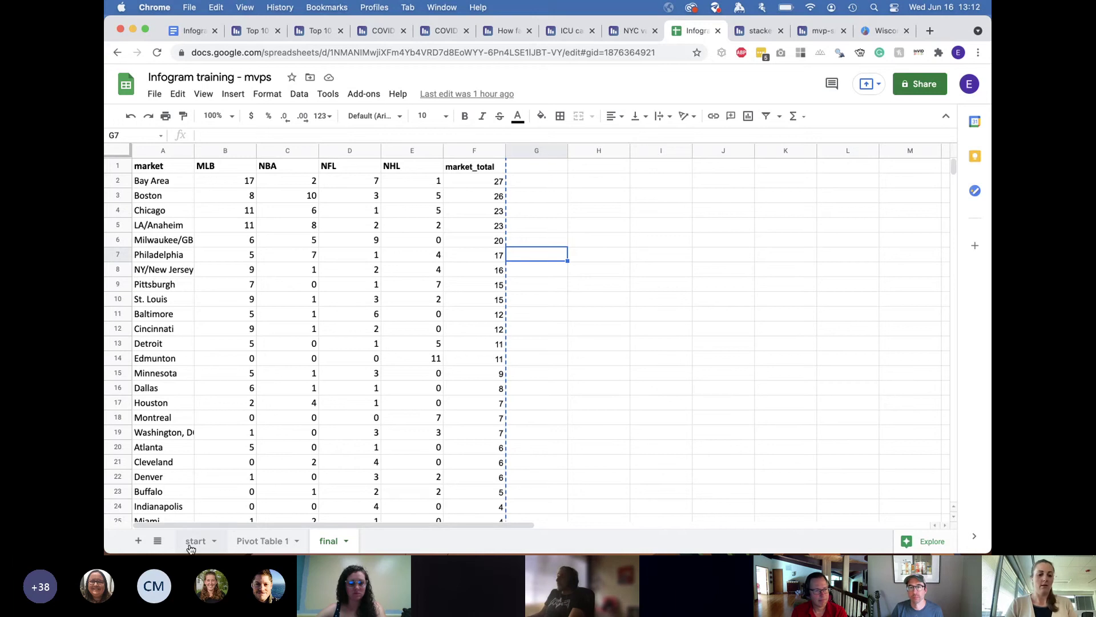
left_click(235, 182)
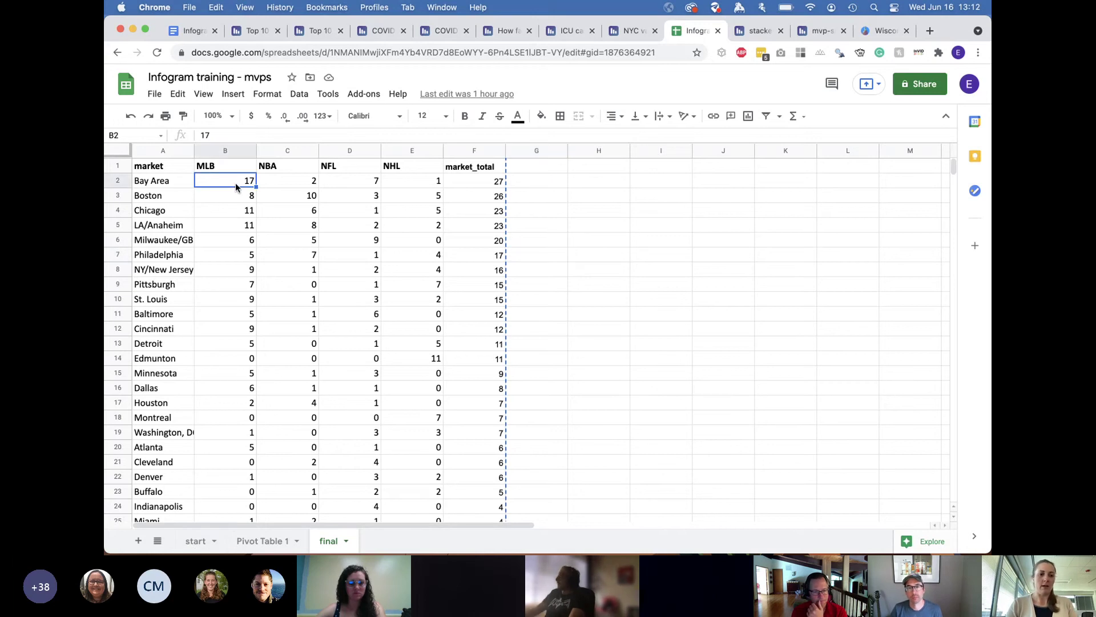
key("Right")
key("Right")
key("Right")
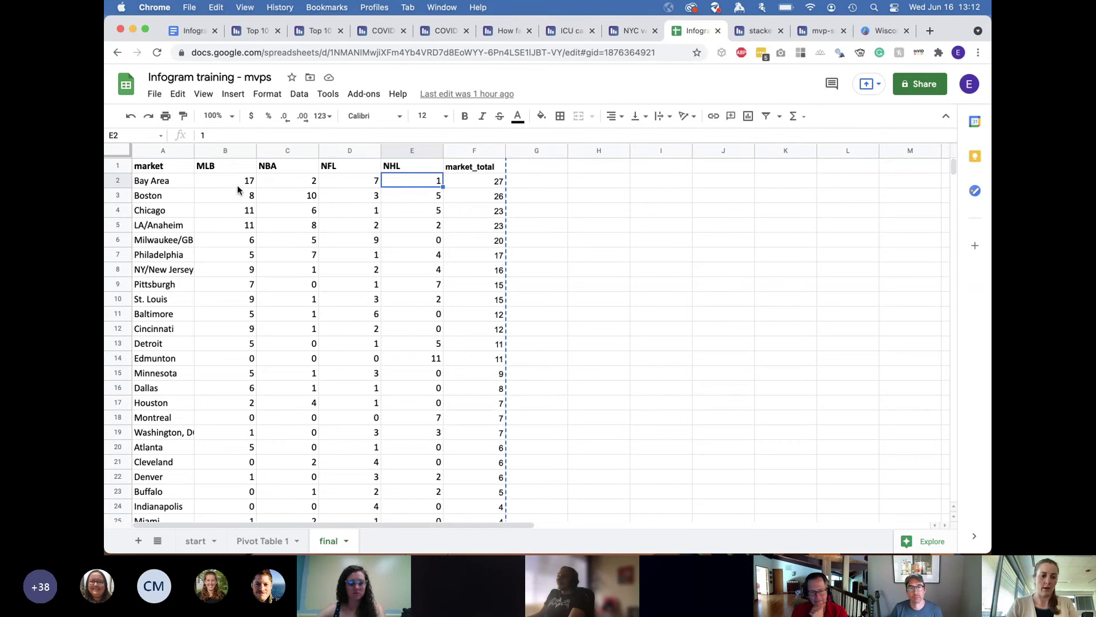
left_click(162, 181)
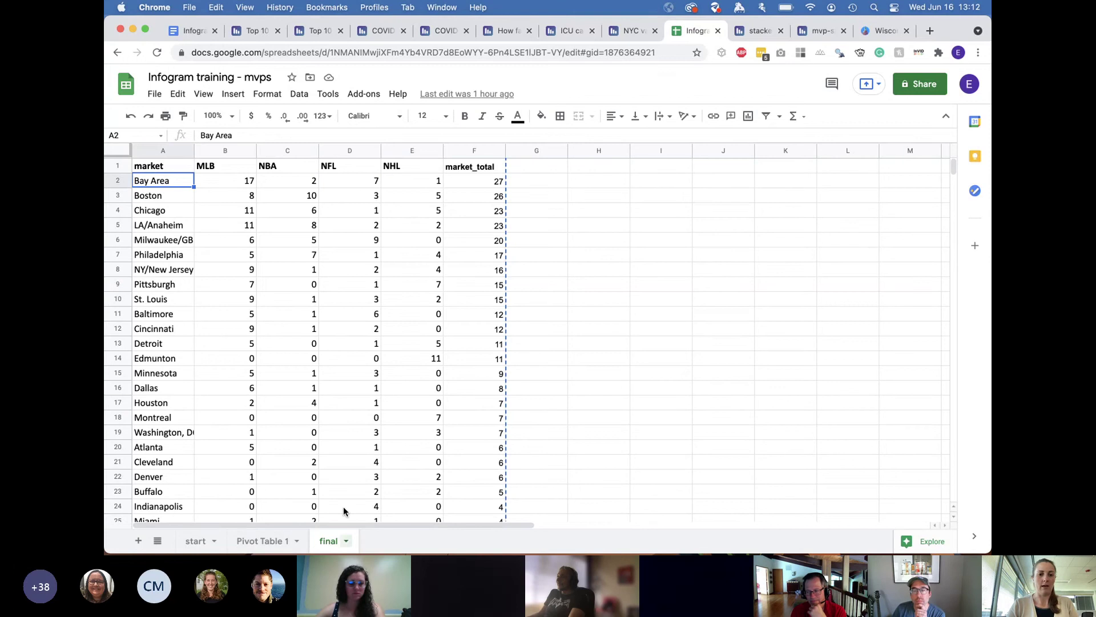
Step: Compare the data layouts of the start, Pivot Table 1 and final sheets, including the market_total column
left_click(196, 542)
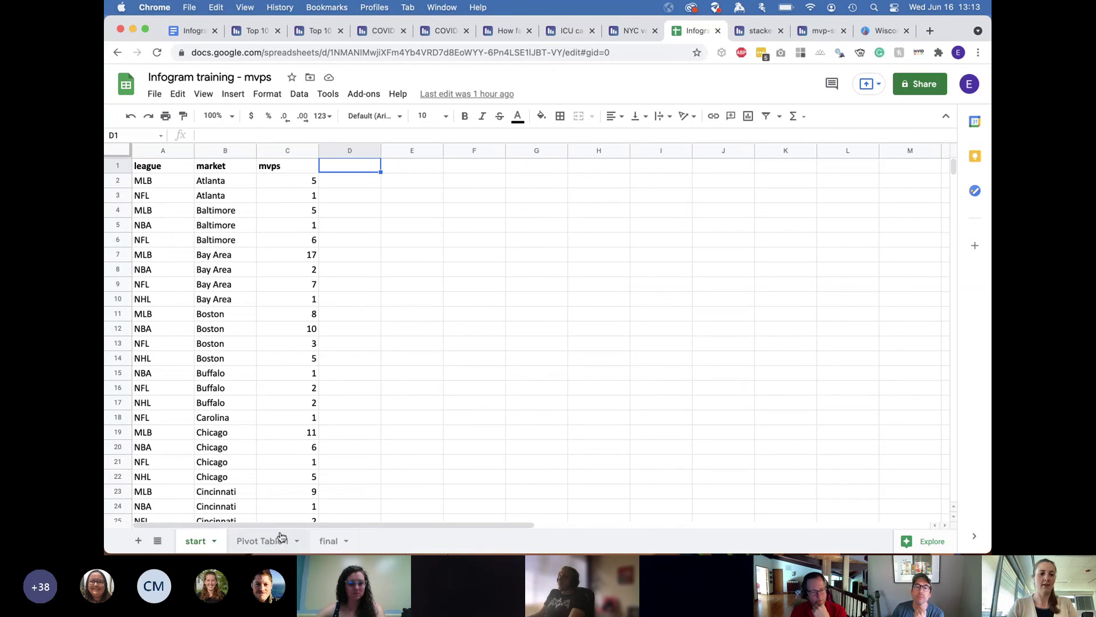
left_click(259, 541)
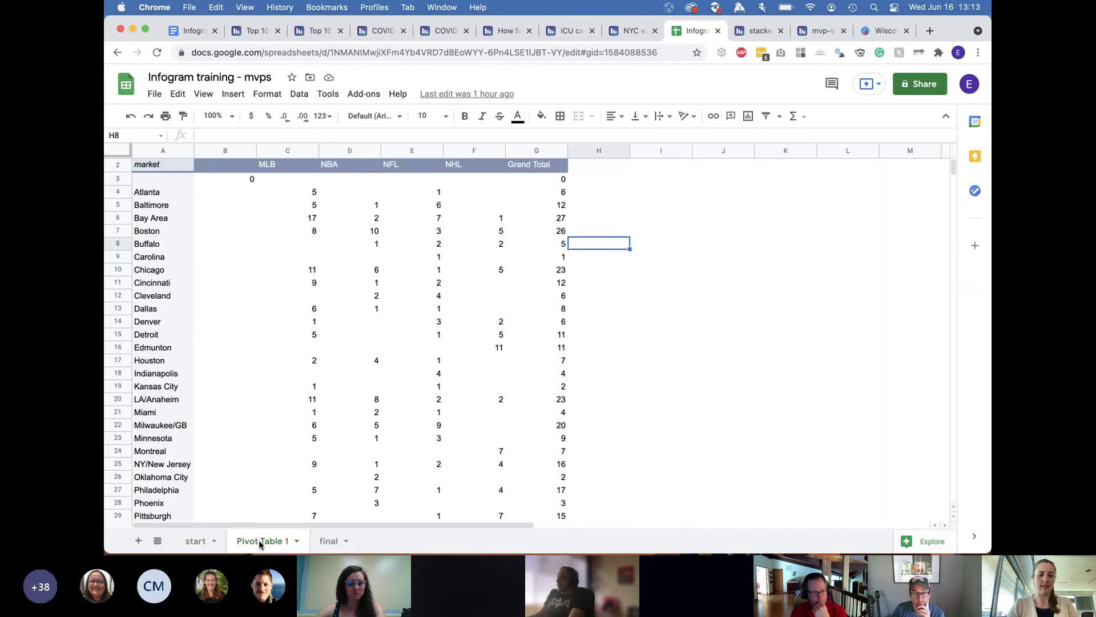
left_click(326, 542)
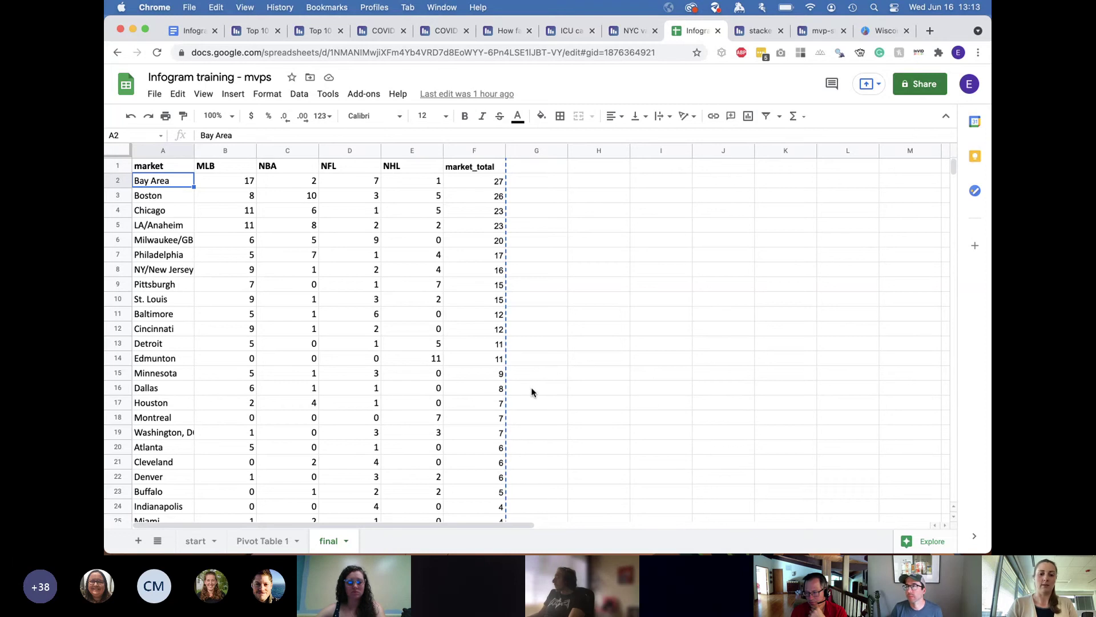
left_click(257, 541)
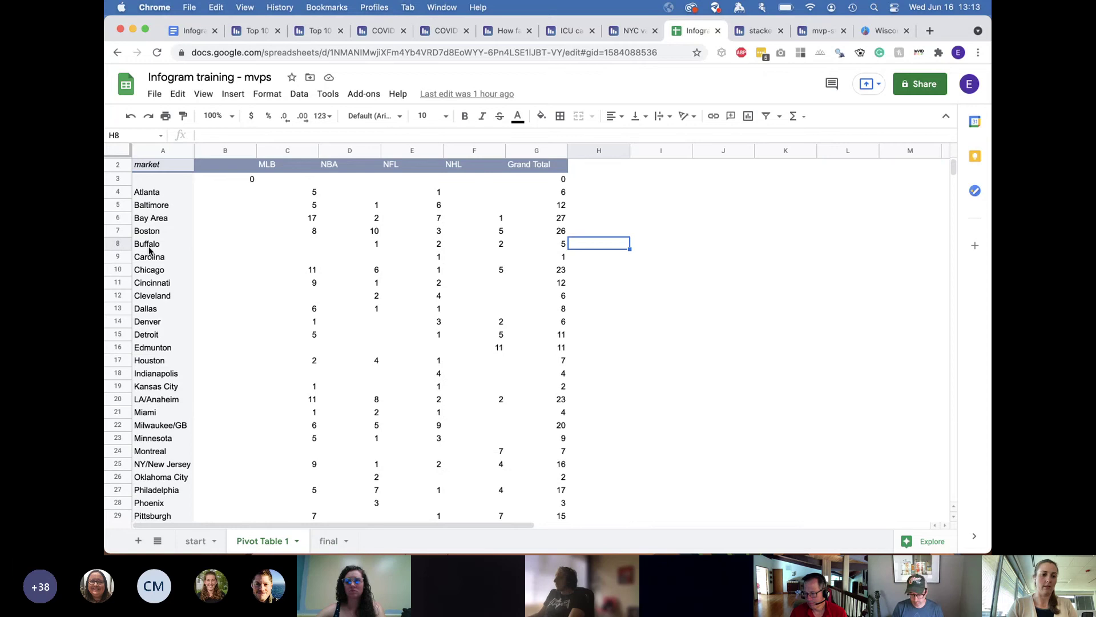
left_click(330, 543)
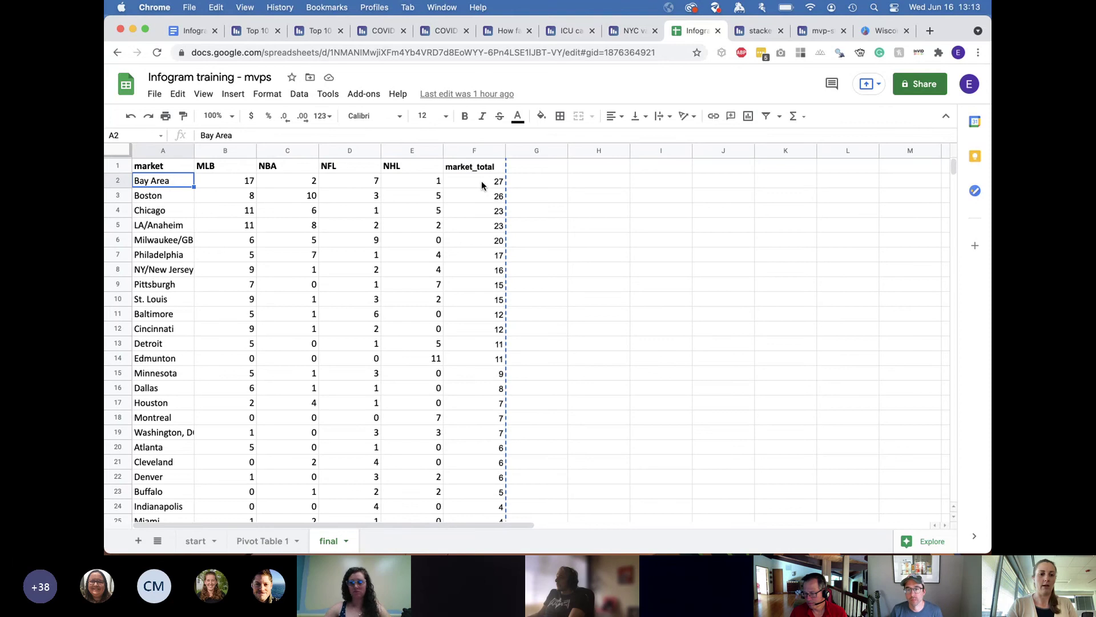
left_click(496, 184)
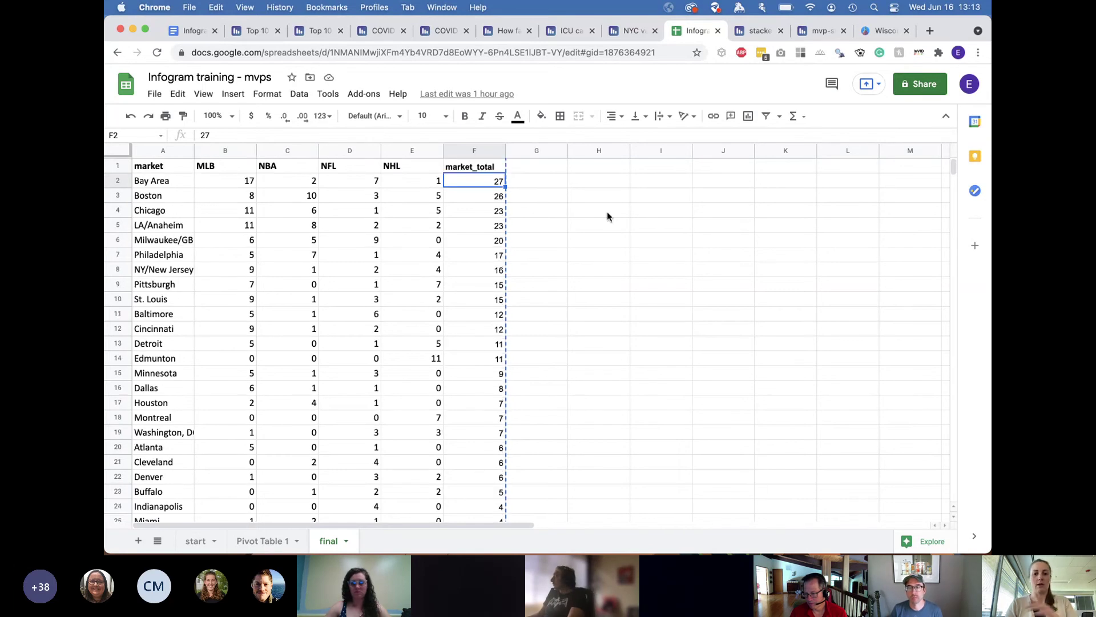
Step: Copy the market, MLB, NBA, NFL and NHL columns, cells A1:E38, from the final sheet, leaving out market_total
left_click(162, 168)
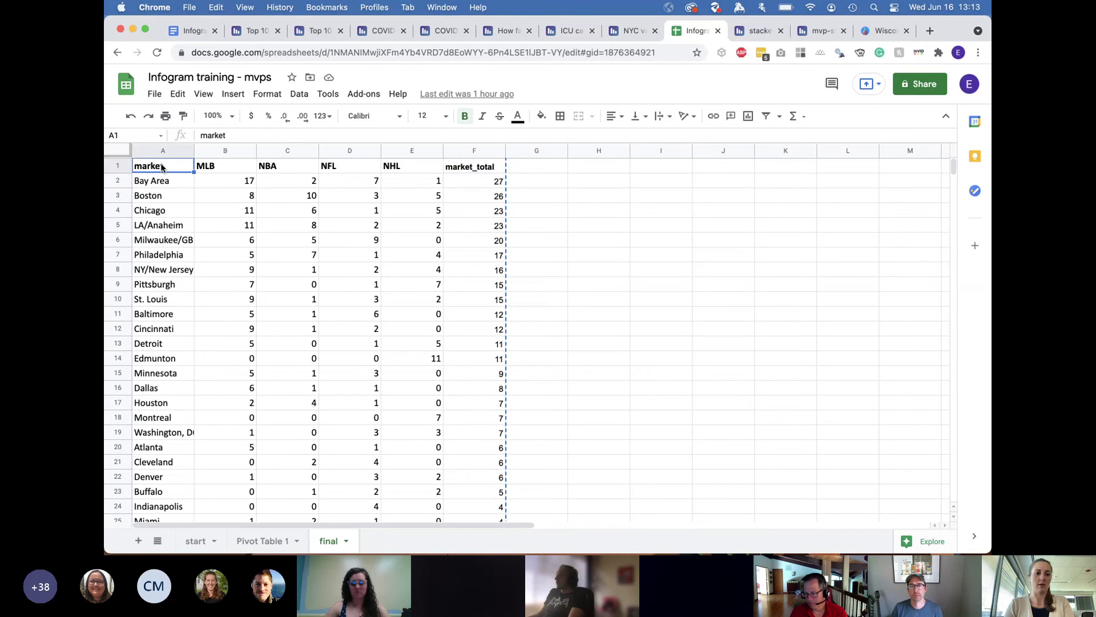
scroll(381, 348, "down", 2)
scroll(379, 348, "up", 2)
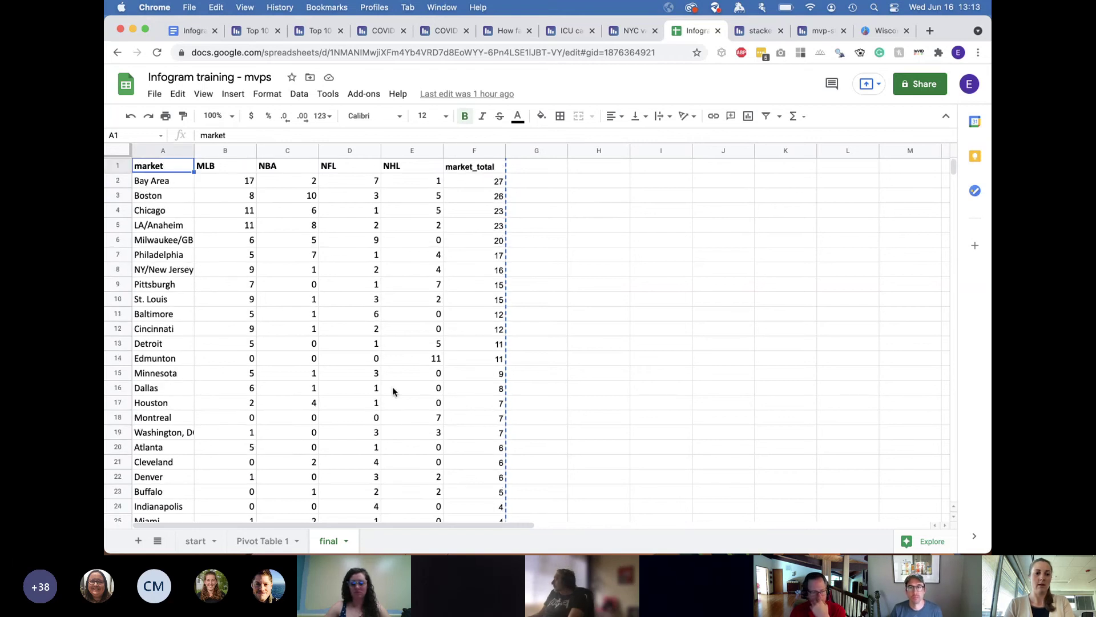
scroll(392, 388, "down", 3)
scroll(392, 386, "down", 4)
left_click(413, 435, "shift")
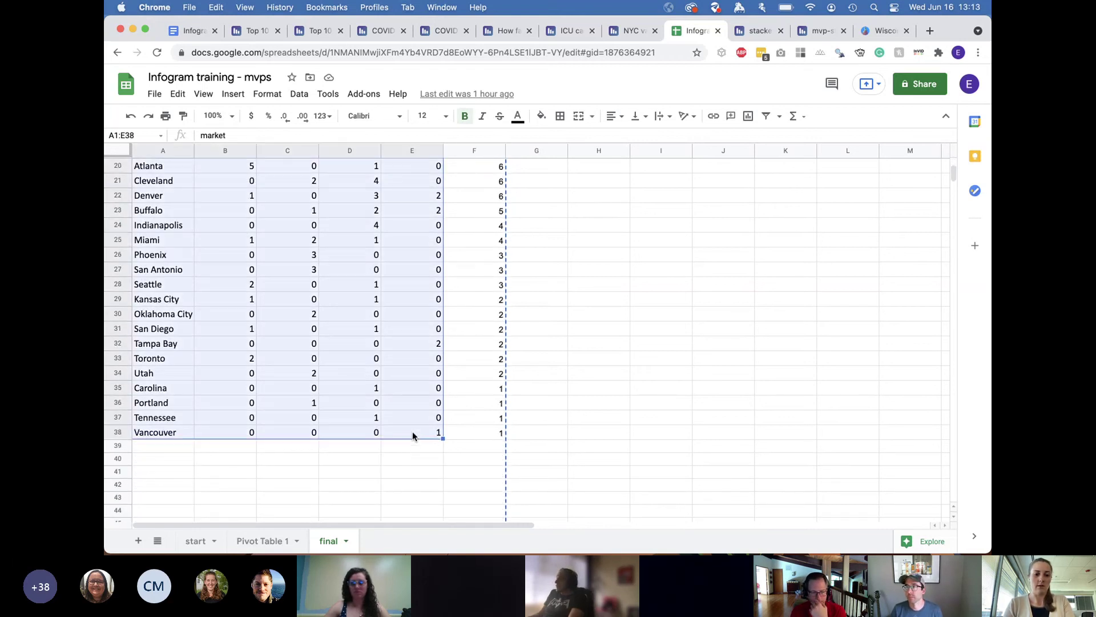
key("super+c")
left_click(599, 403)
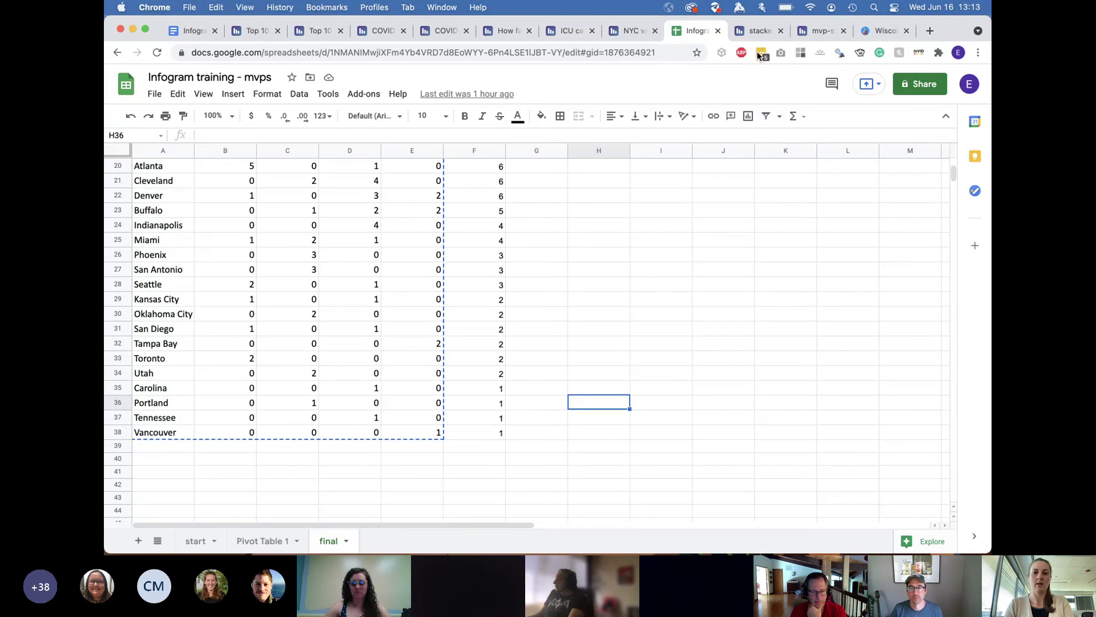
Step: Switch to the "stacked bar chart example" Infogram project and delete its placeholder quote block and title
left_click(752, 29)
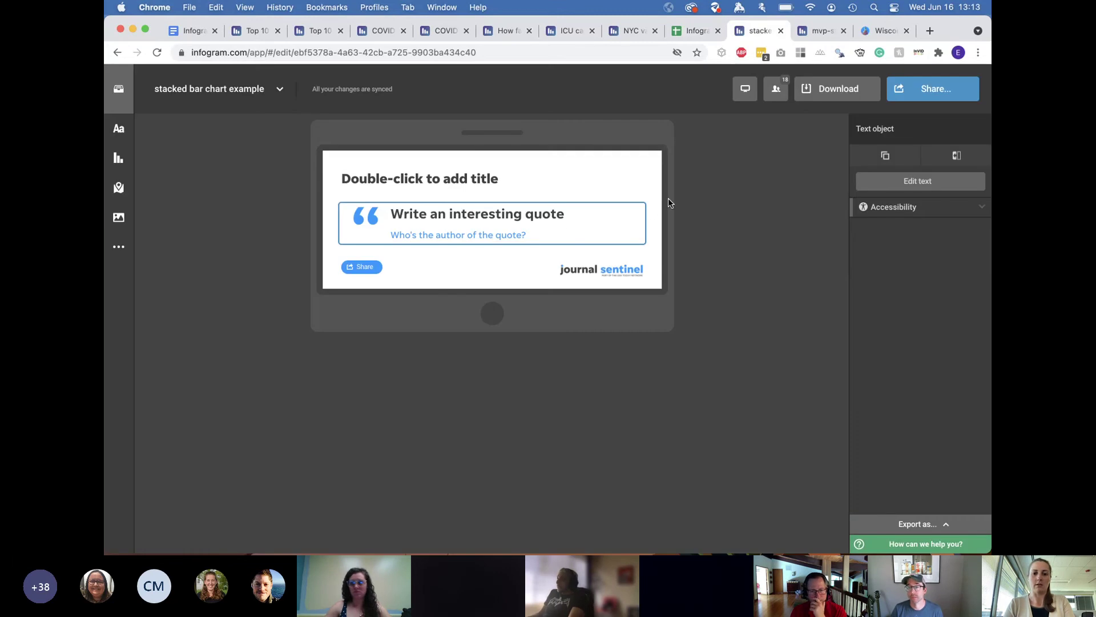
key("BackSpace")
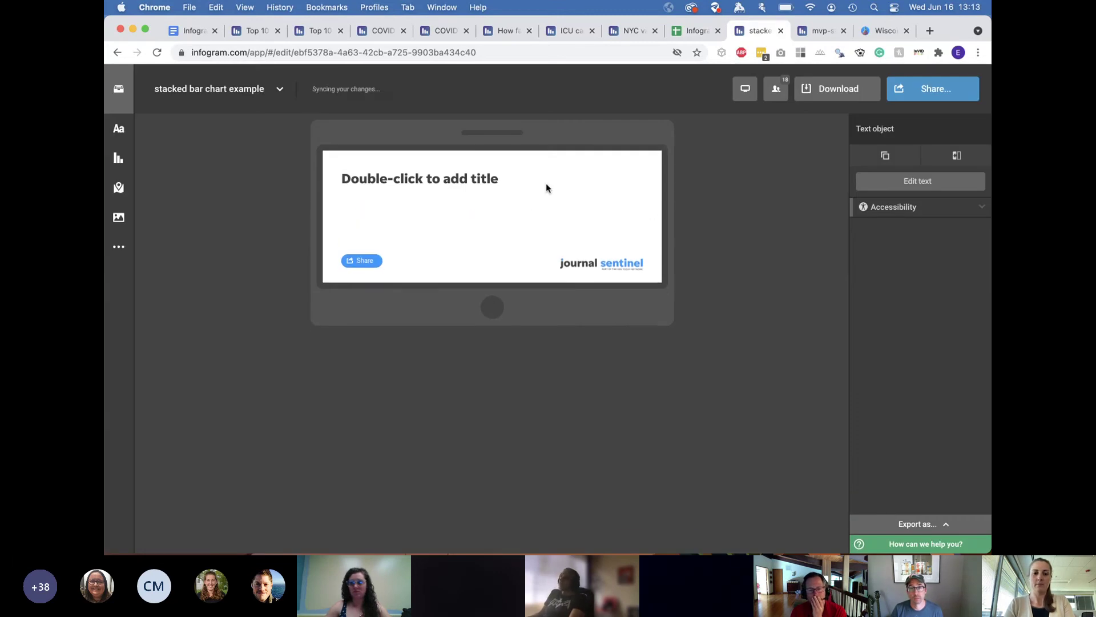
left_click(543, 179)
key("BackSpace")
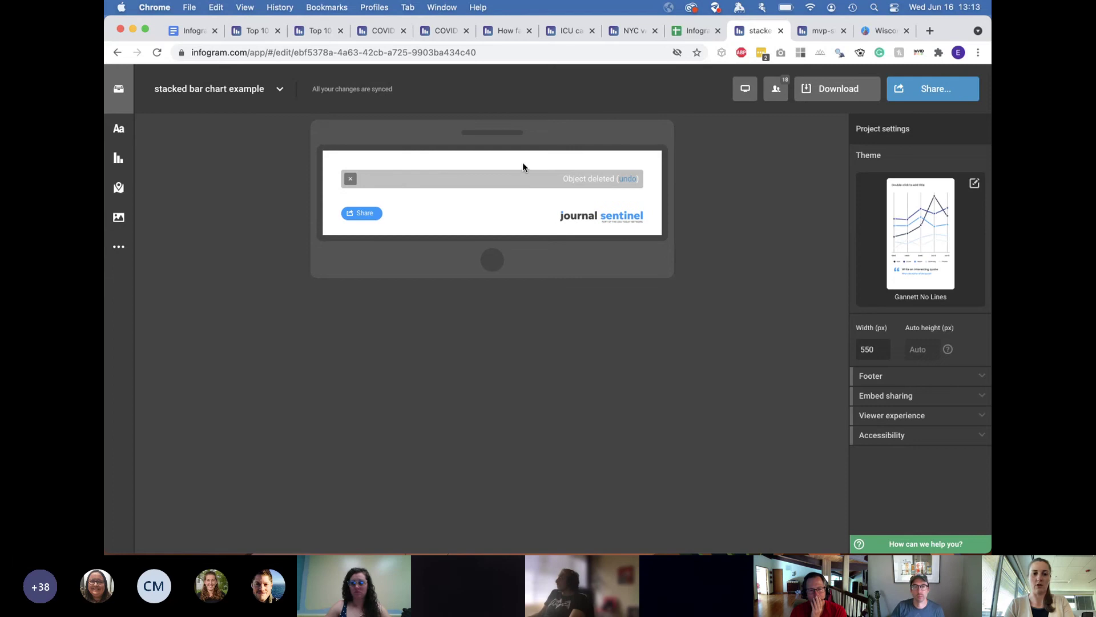
left_click(351, 179)
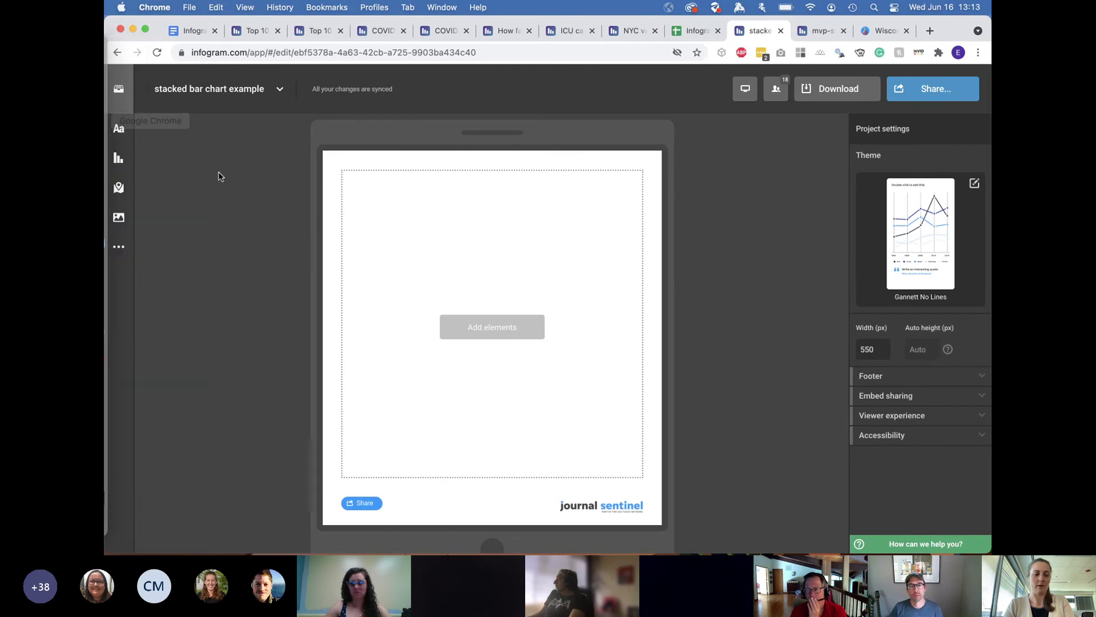
Step: Insert a Stacked bar chart into the empty project
left_click(119, 131)
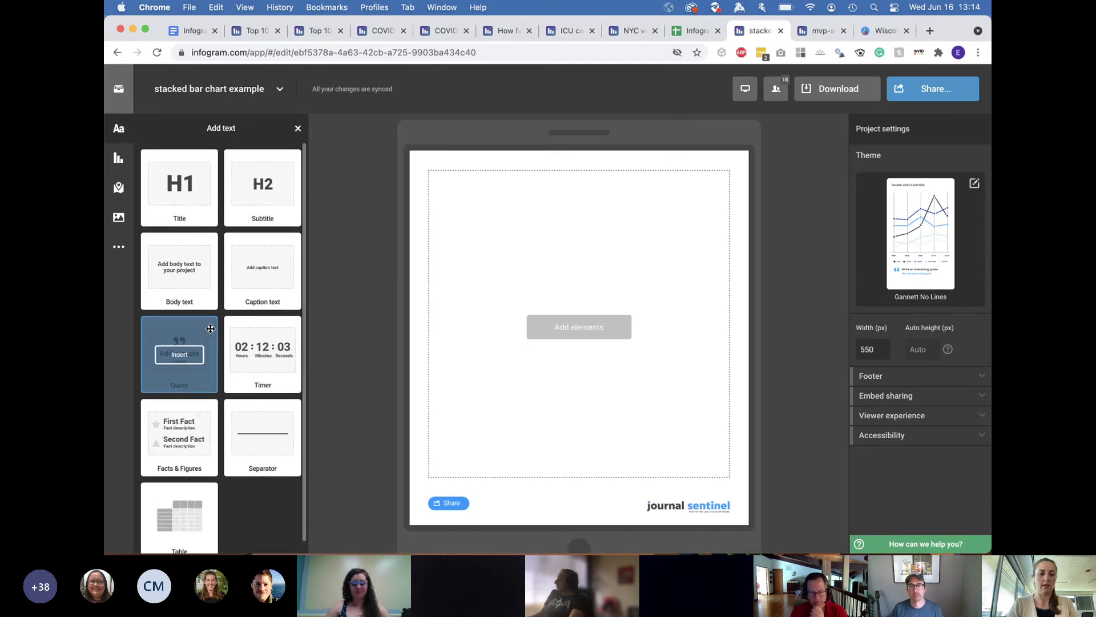
left_click(120, 161)
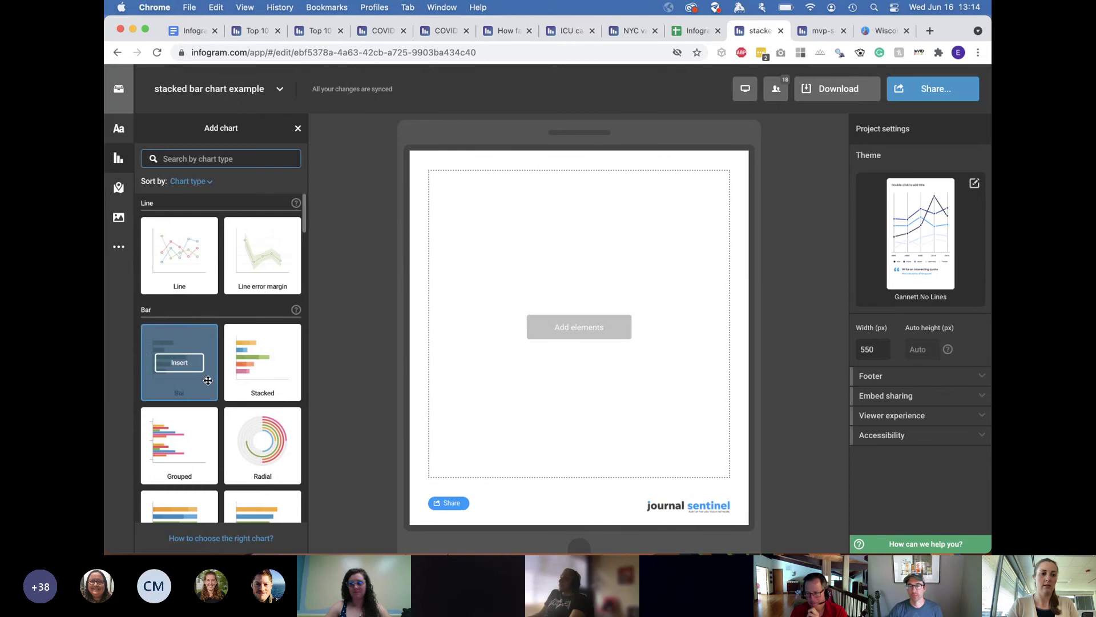
scroll(247, 264, "down", 3)
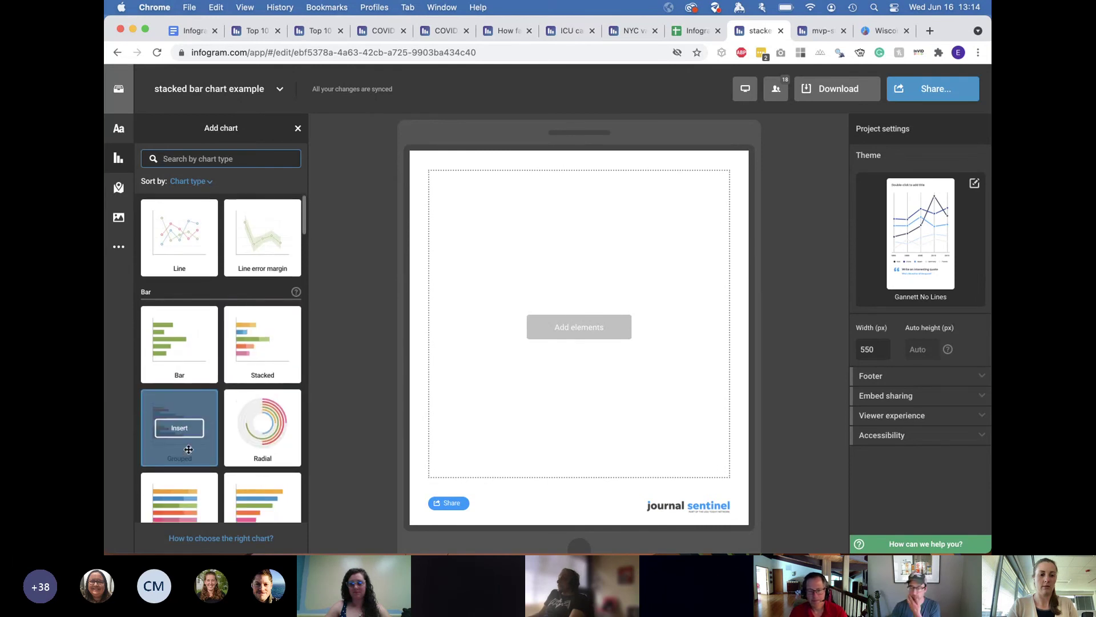
left_click(246, 263)
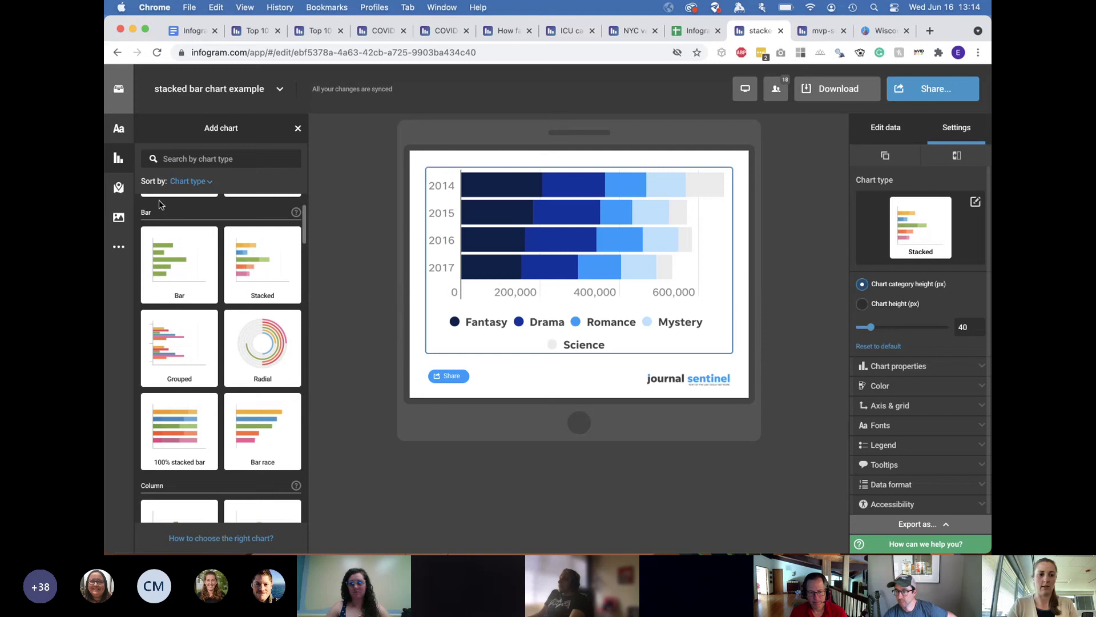
Step: Search the map library for "wiscon", look over the Wisconsin map types, and clear the search
left_click(119, 188)
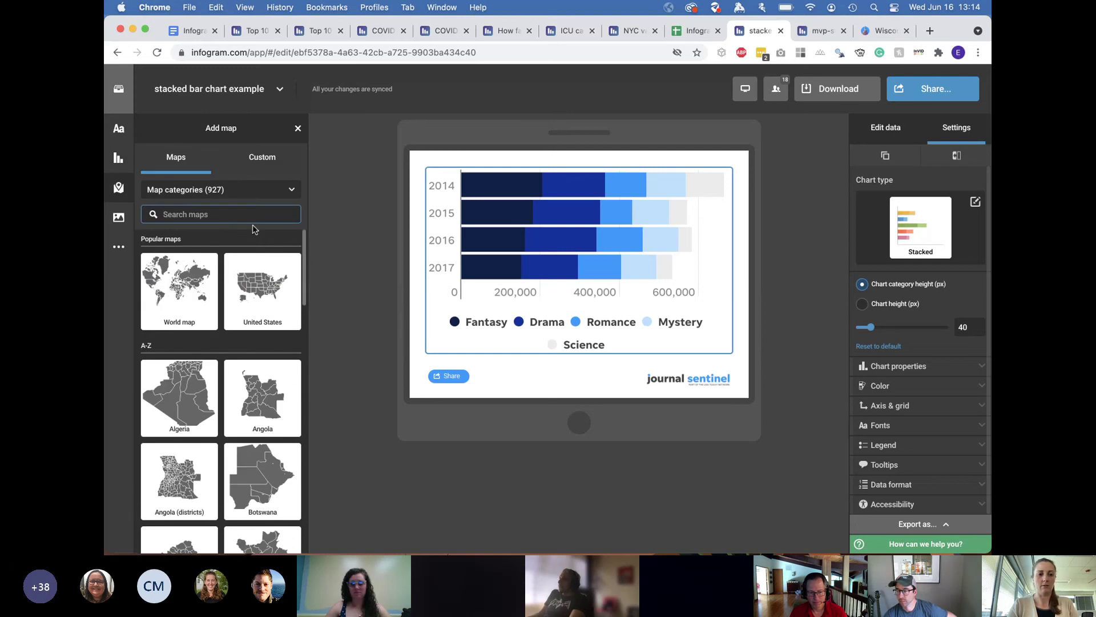
left_click(237, 213)
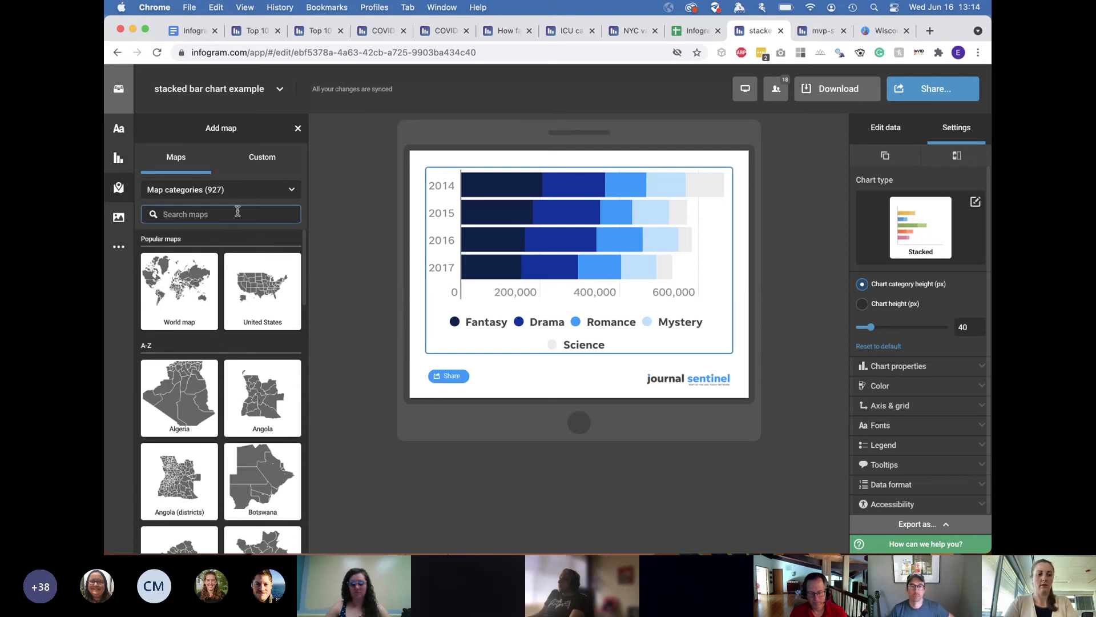
type("wiscon")
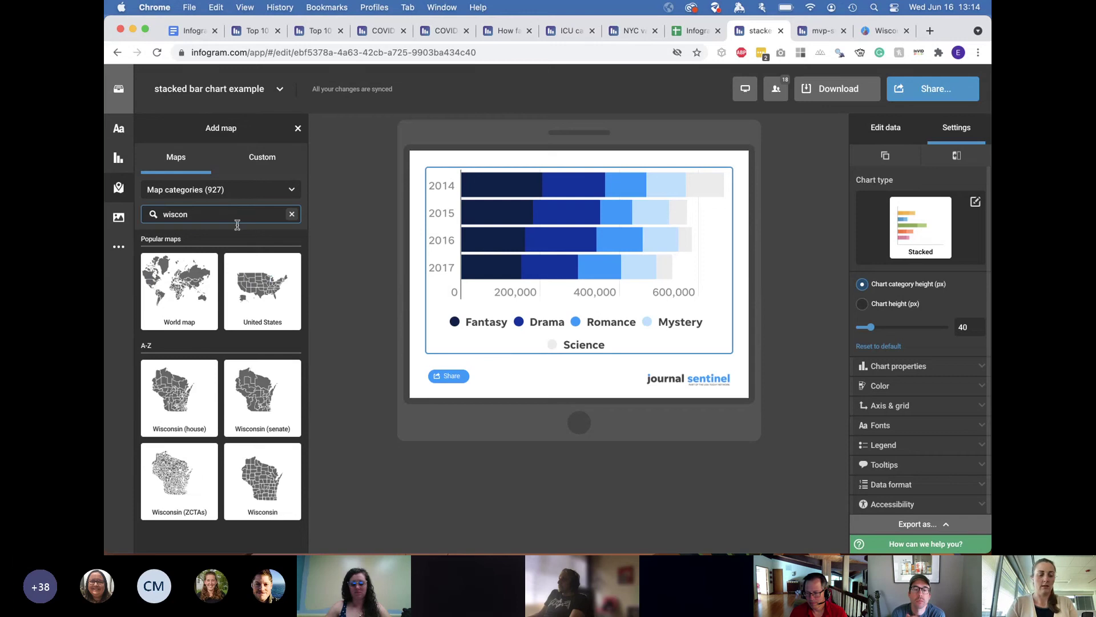
mouse_move(270, 473)
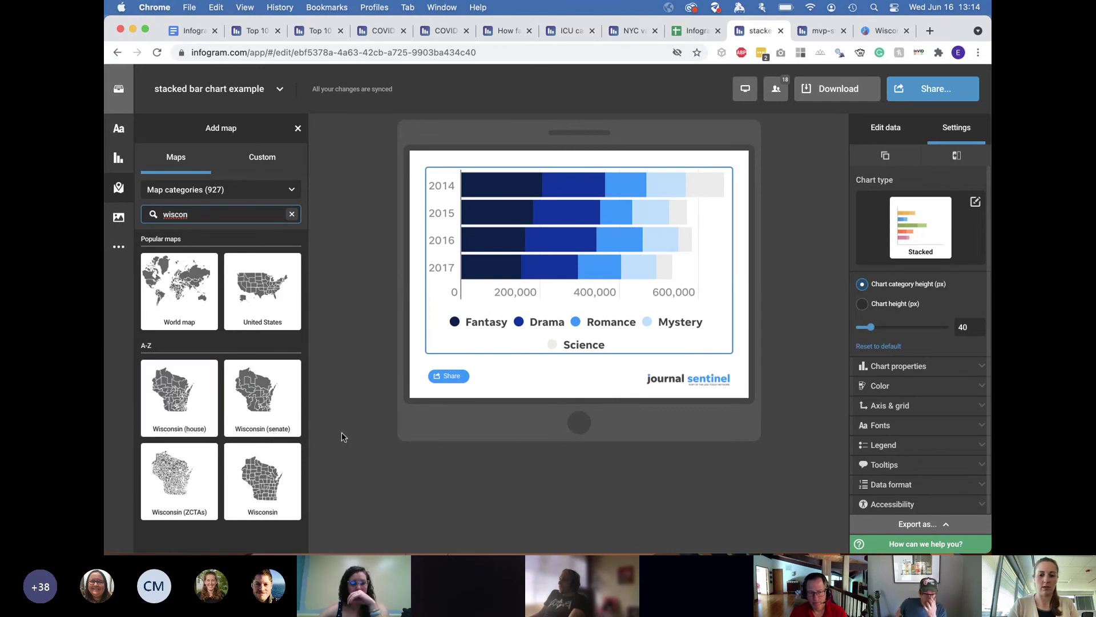
left_click(291, 215)
Step: Look through the available graphics, media and data integrations, and text elements, and close the element library
left_click(118, 217)
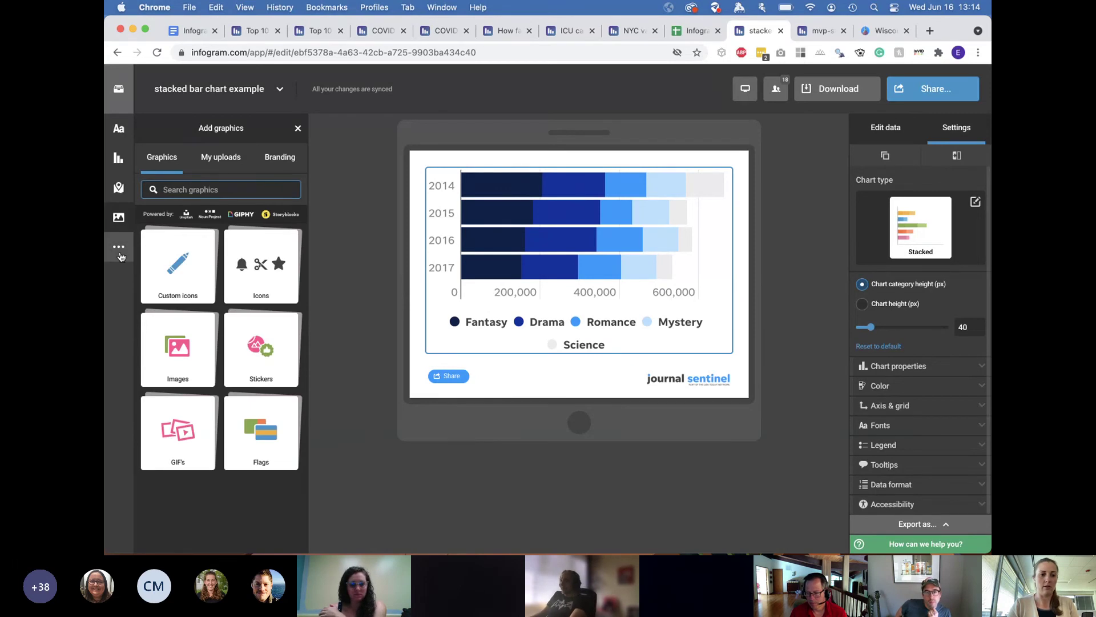
left_click(119, 254)
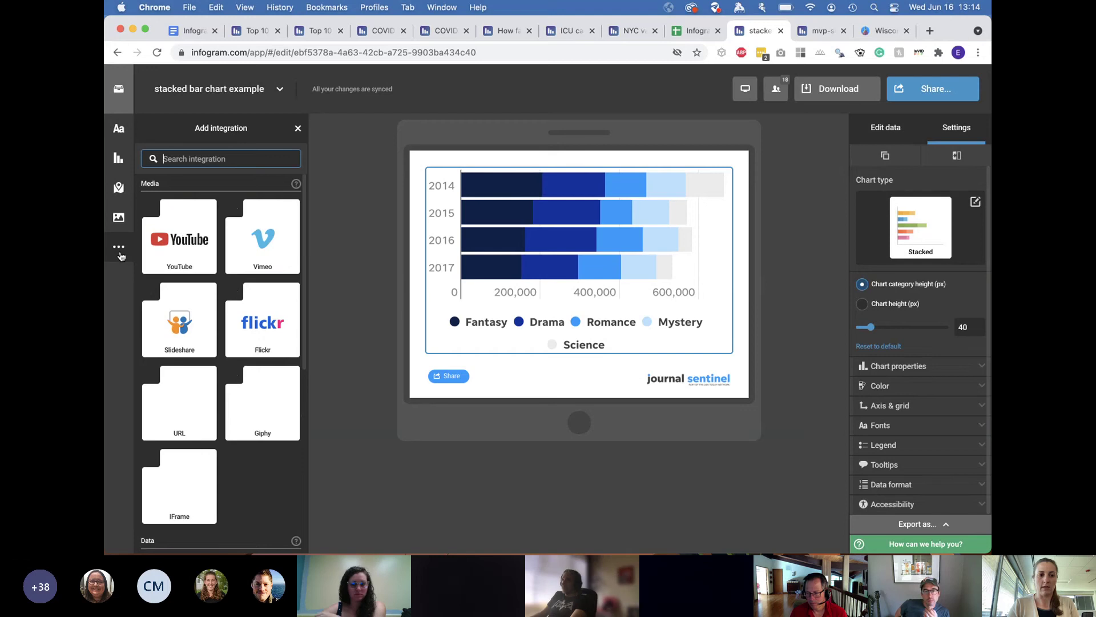
scroll(262, 296, "down", 5)
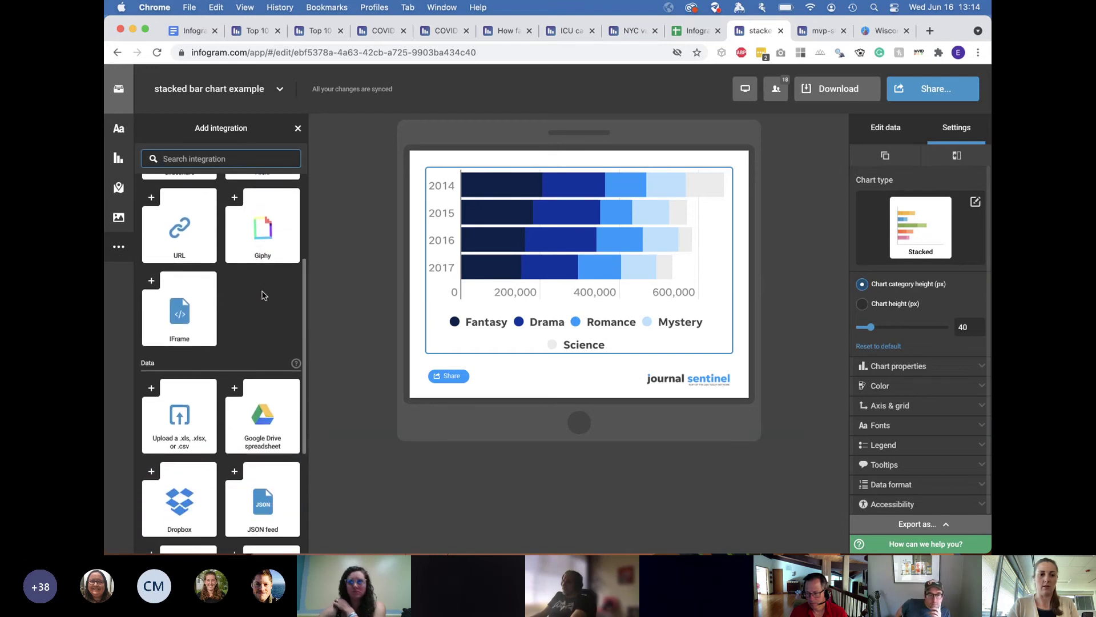
scroll(258, 359, "up", 5)
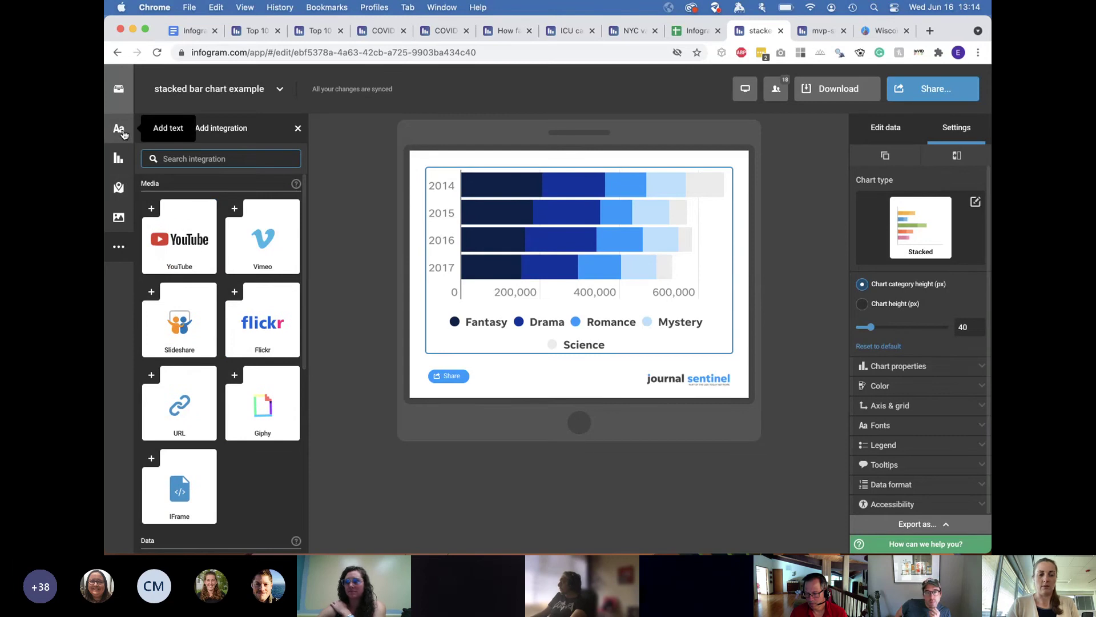
left_click(120, 130)
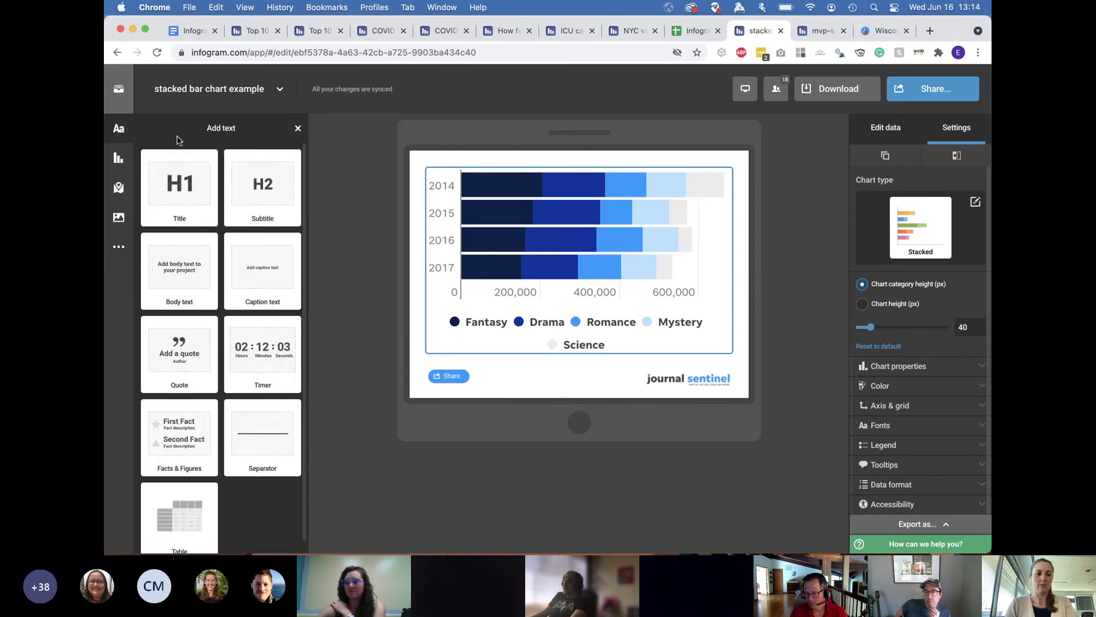
left_click(297, 128)
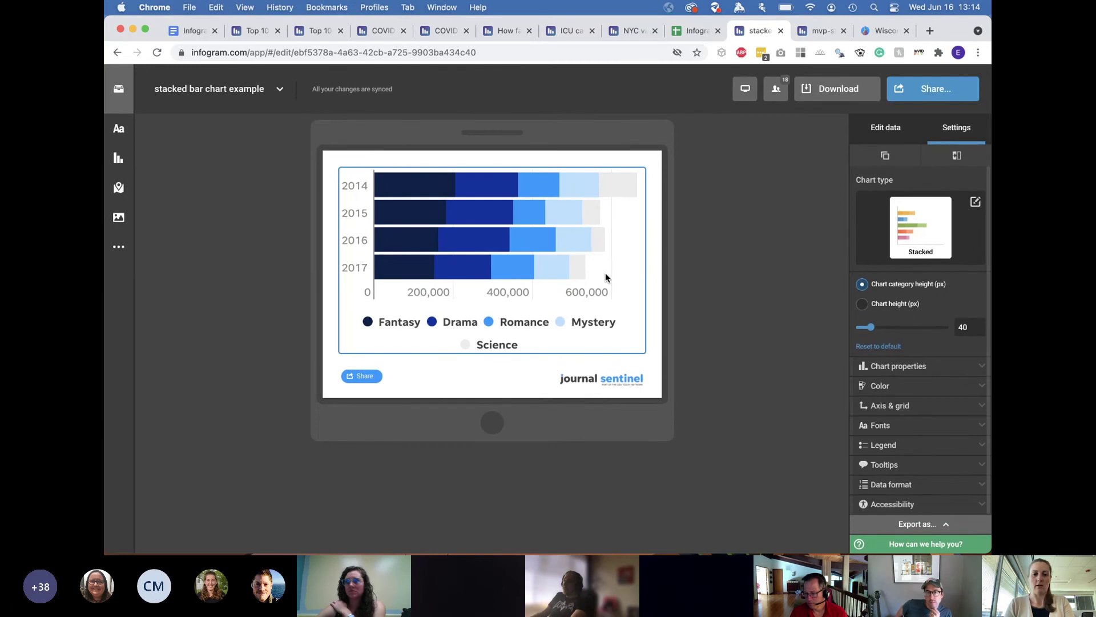
Step: Clear the stacked chart's sample data and paste the copied market and league table starting at cell A1
left_click(887, 132)
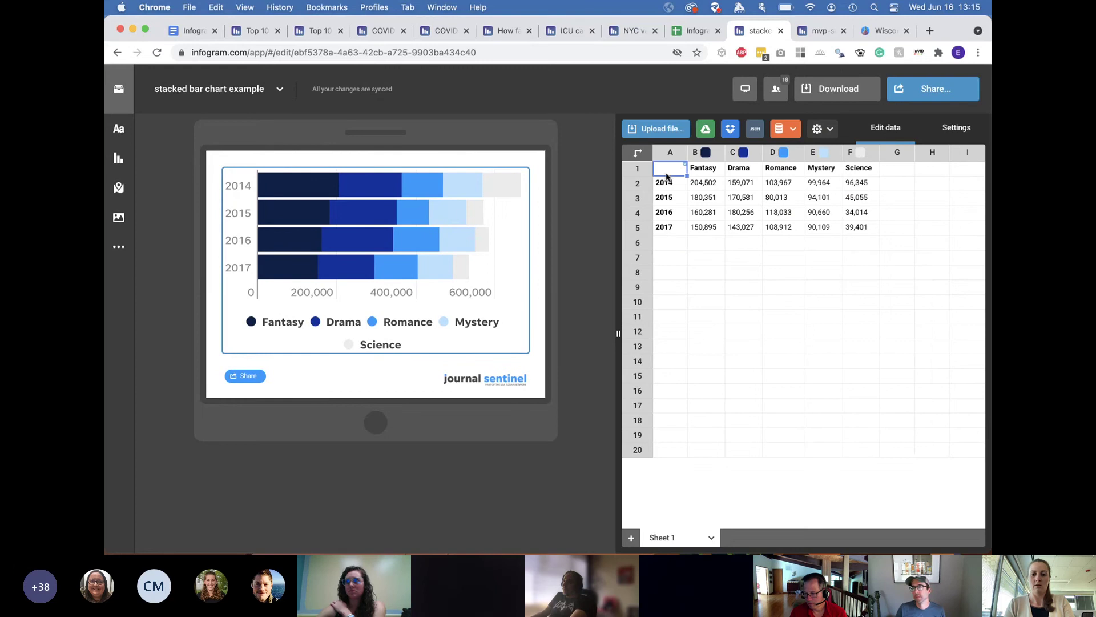
left_click(711, 540)
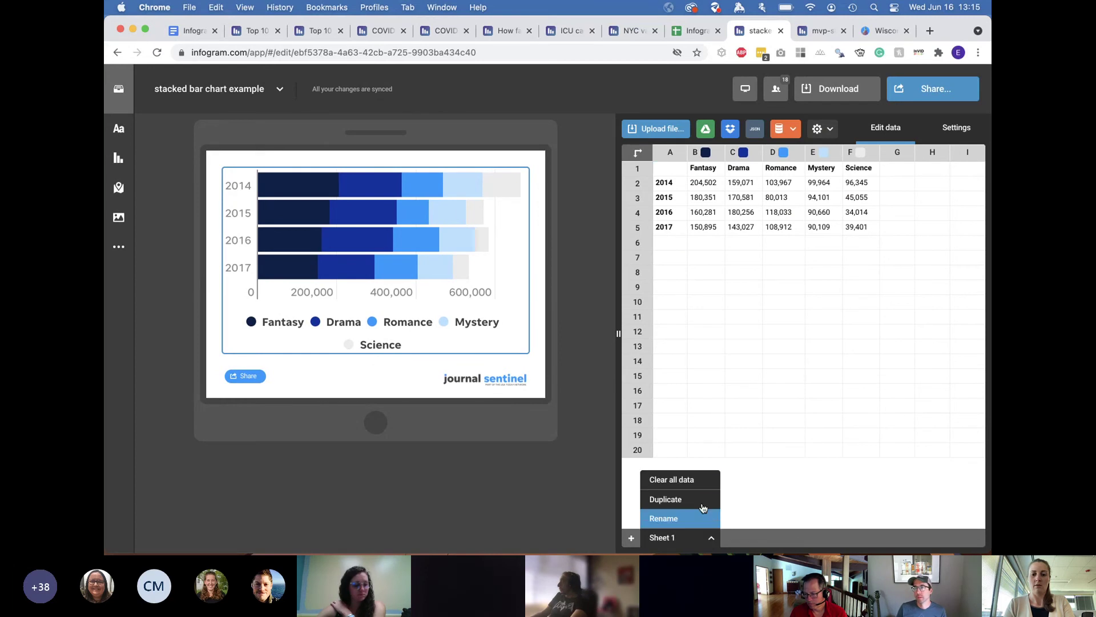
left_click(695, 482)
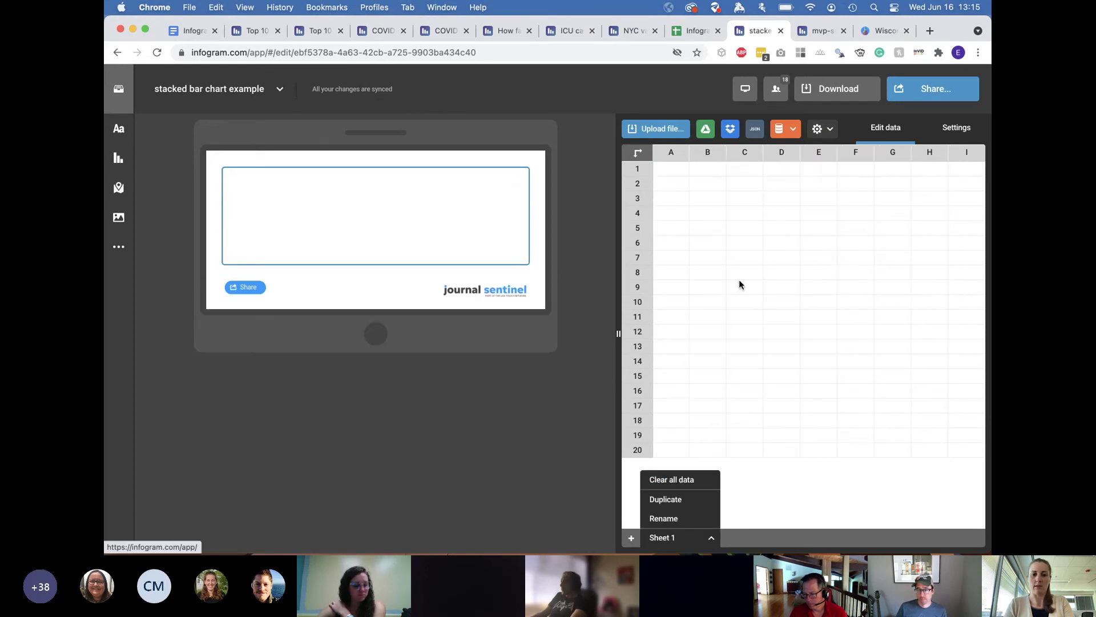
left_click(676, 170)
key("super+v")
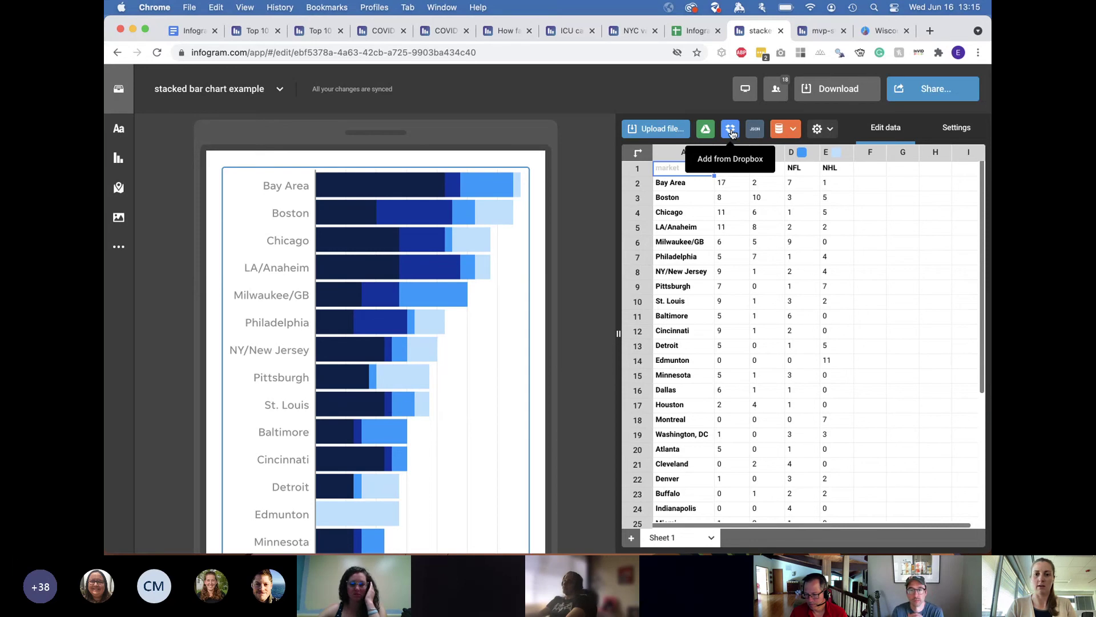
Step: Examine the pasted data rows and the whole stacked chart down to its league legend, returning to the chart settings
scroll(729, 194, "down", 1)
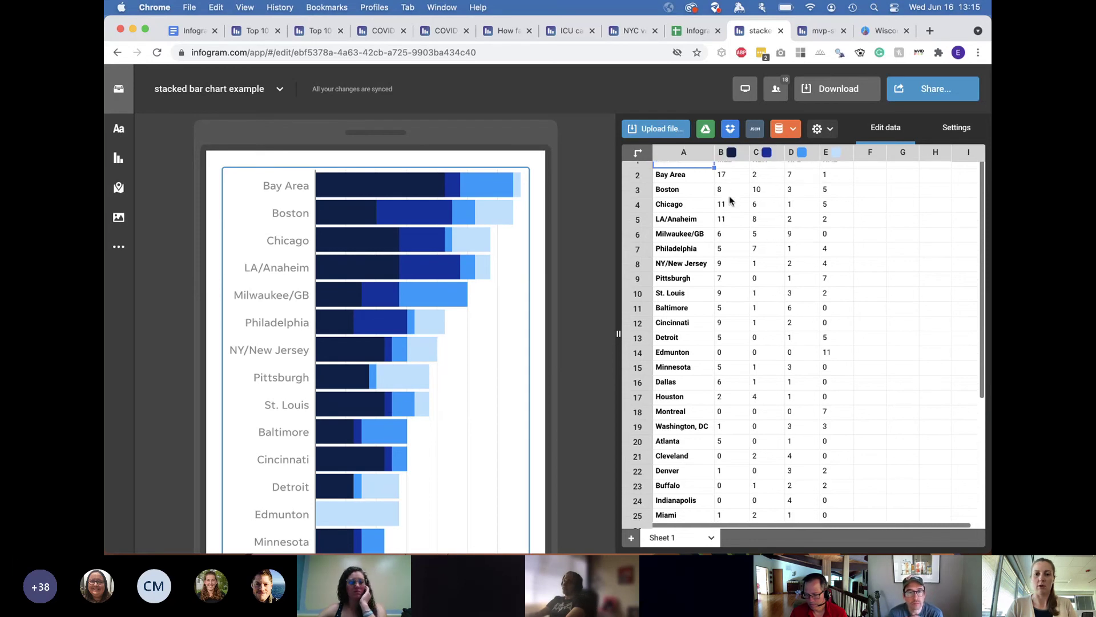
left_click(794, 131)
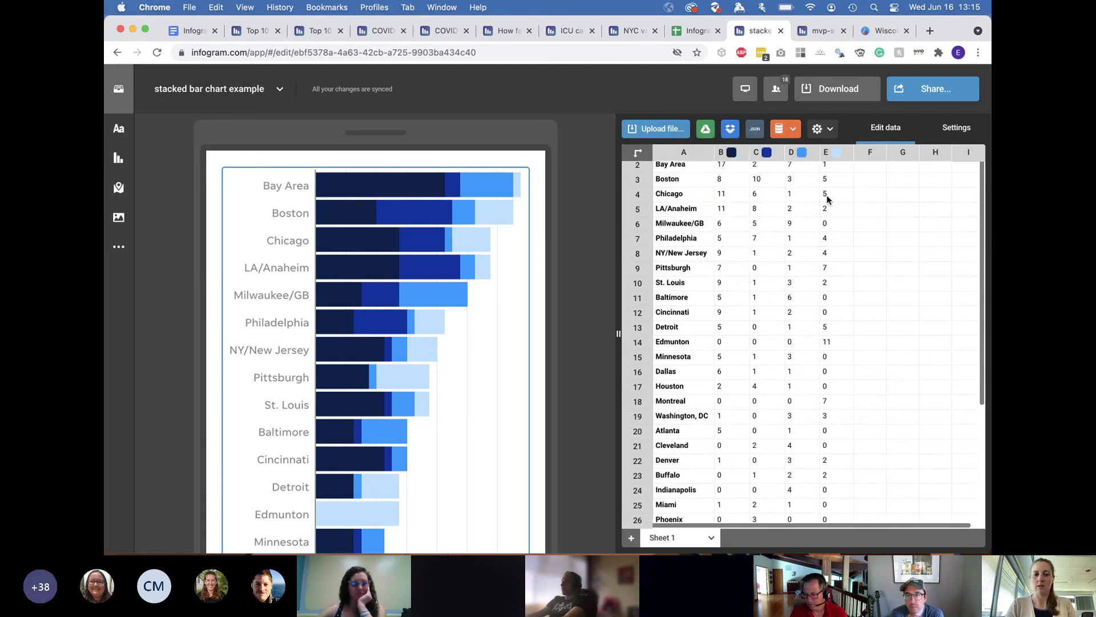
scroll(828, 196, "down", 5)
scroll(581, 338, "down", 5)
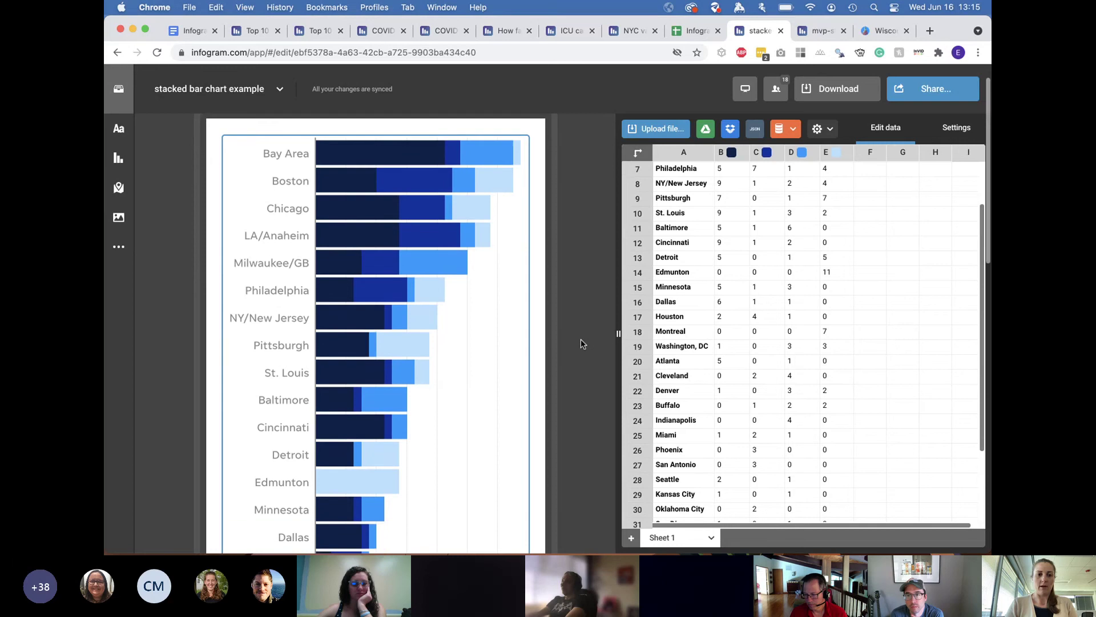
scroll(581, 338, "down", 9)
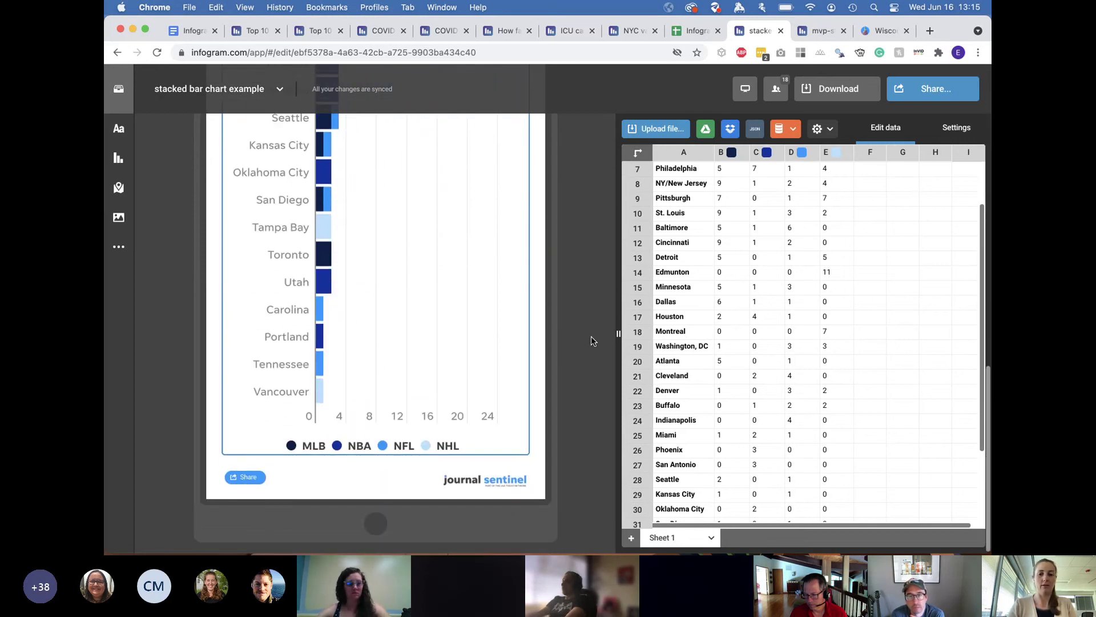
left_click(958, 126)
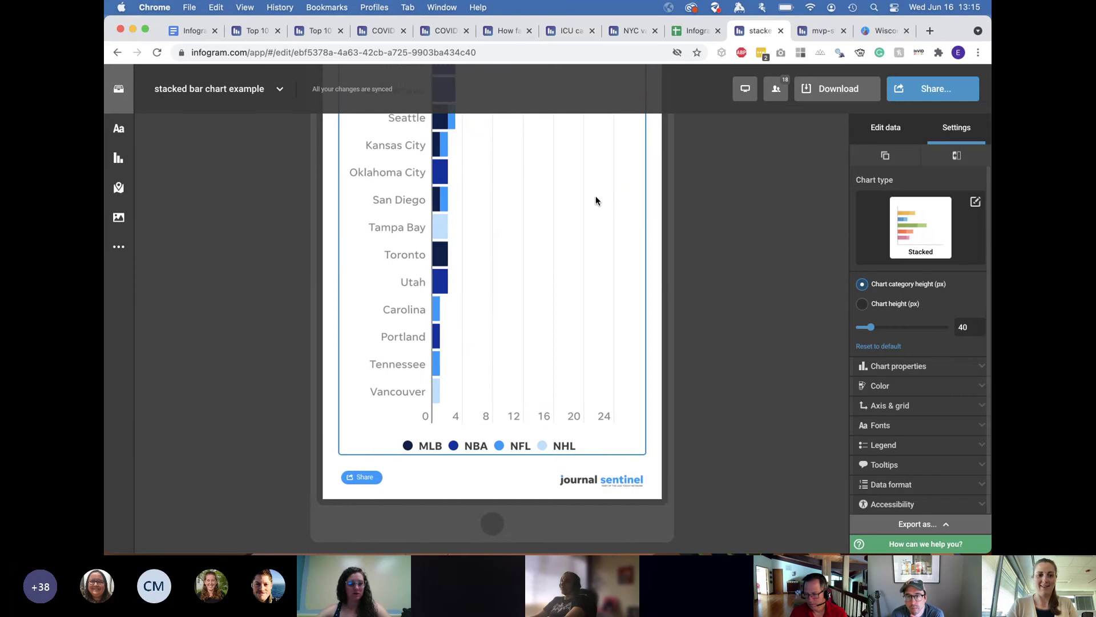
scroll(521, 207, "up", 5)
scroll(521, 206, "up", 6)
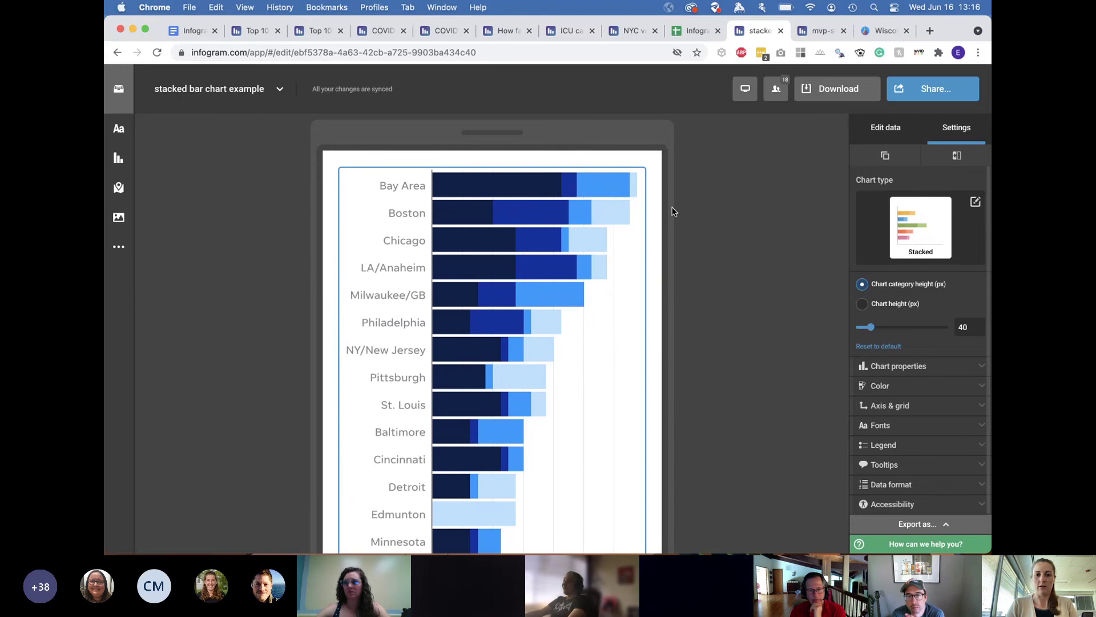
scroll(668, 229, "down", 10)
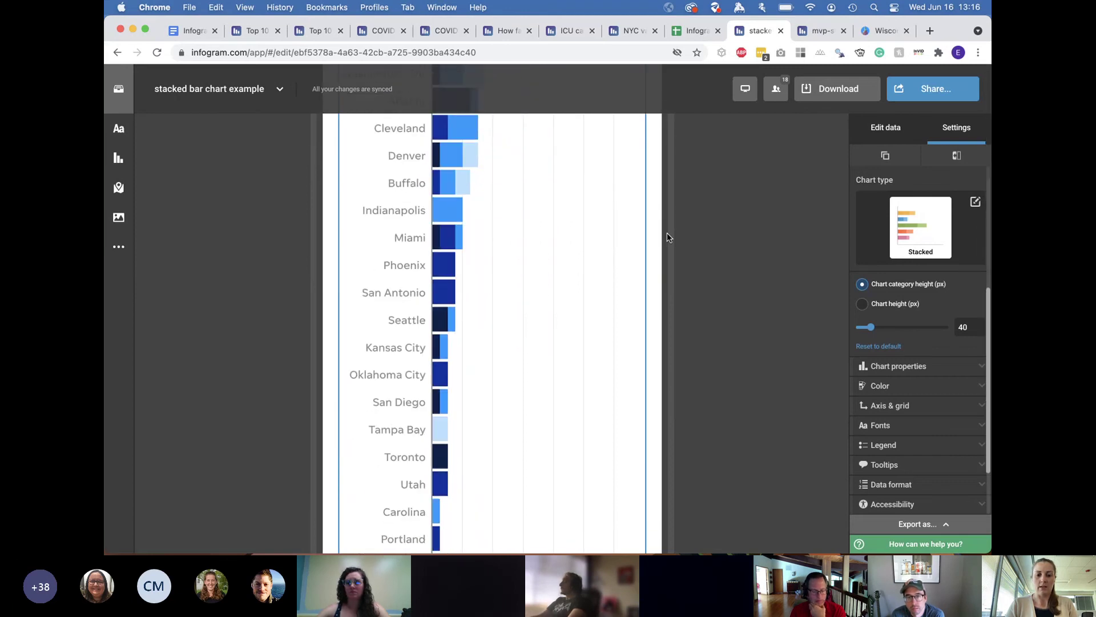
scroll(667, 232, "down", 2)
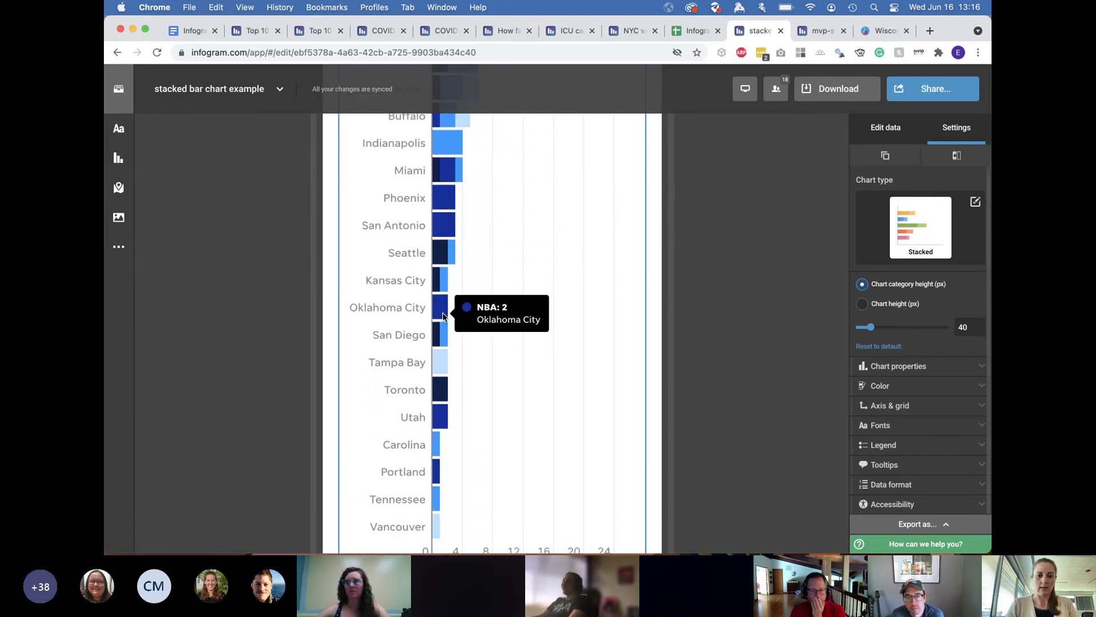
scroll(444, 312, "up", 10)
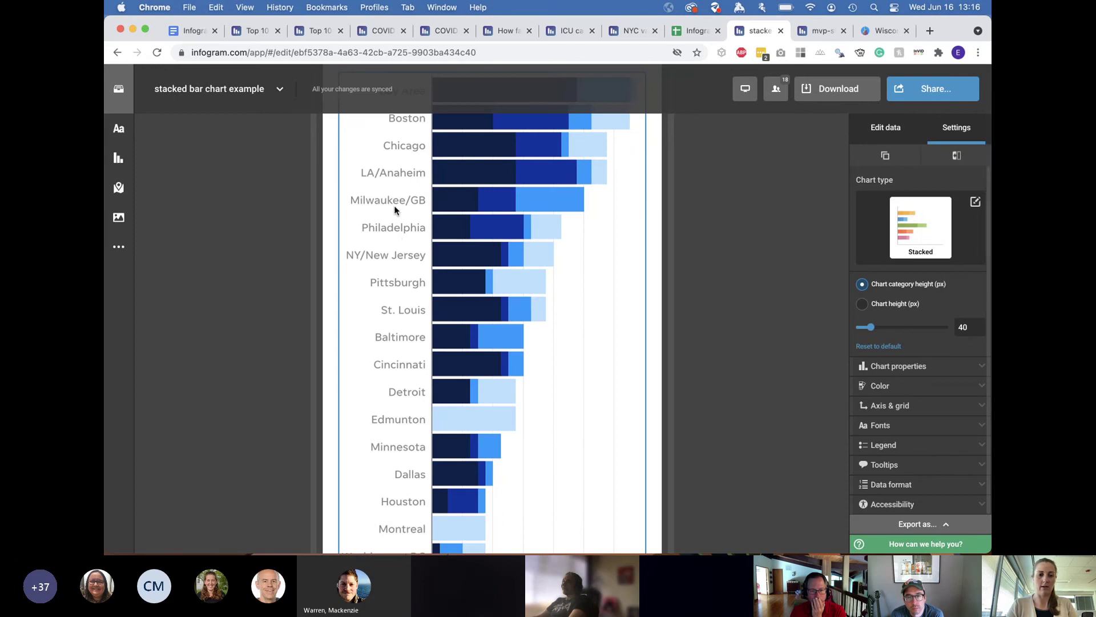
Step: Try a fixed chart height of 800 px, check the bars down to the legend, and return to a category height of 40 px
scroll(396, 211, "up", 1)
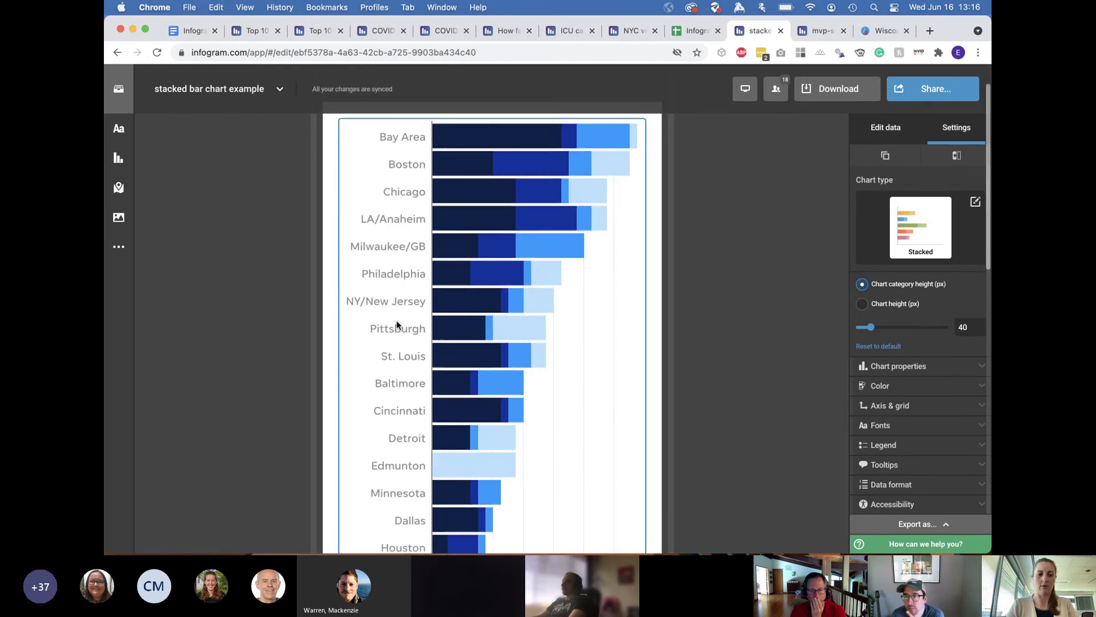
scroll(397, 323, "down", 15)
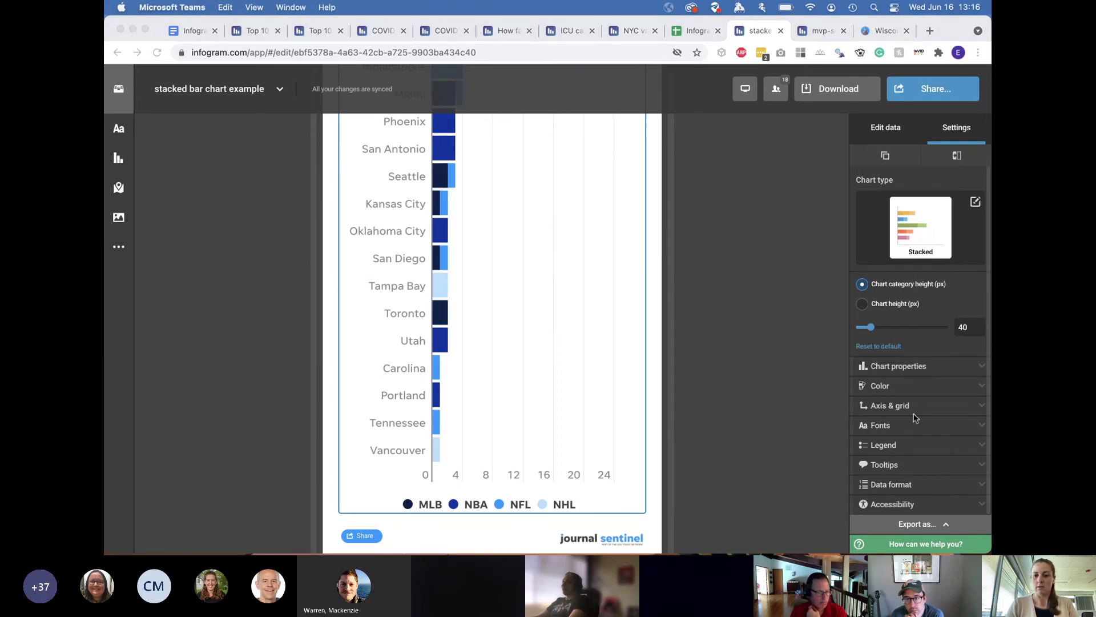
scroll(710, 381, "up", 10)
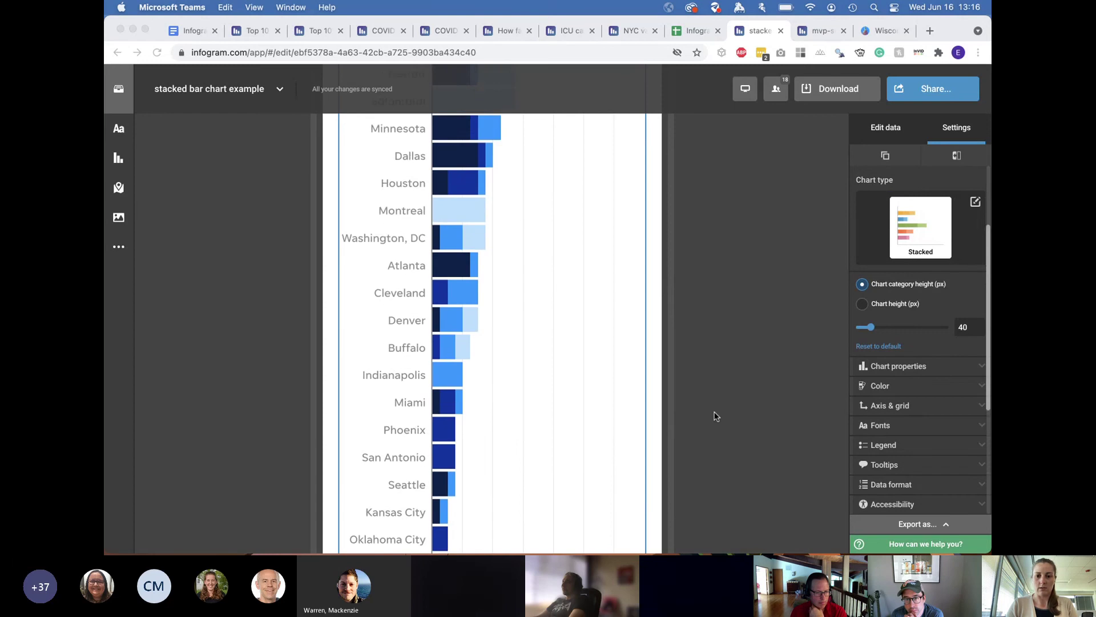
left_click(914, 383)
left_click(915, 368)
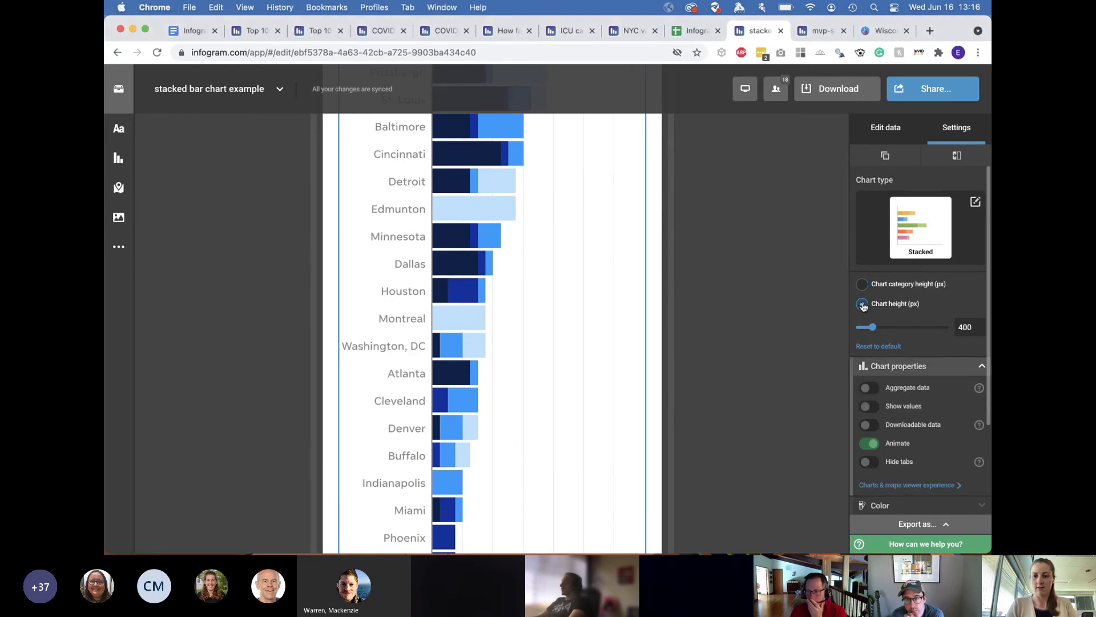
double_click(964, 327)
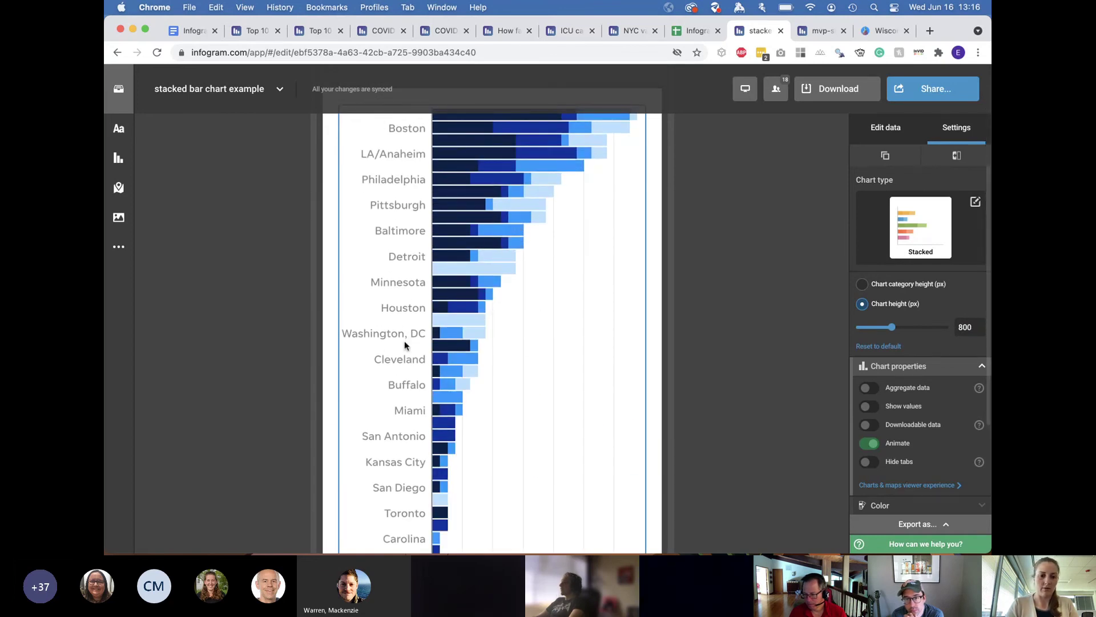
scroll(404, 340, "down", 3)
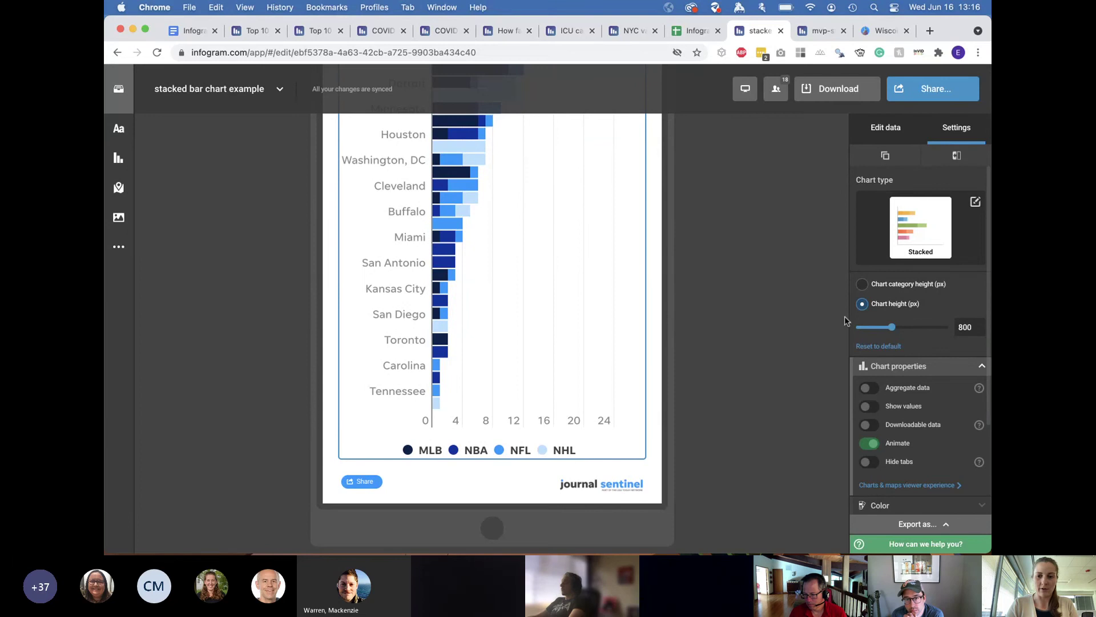
left_click(862, 285)
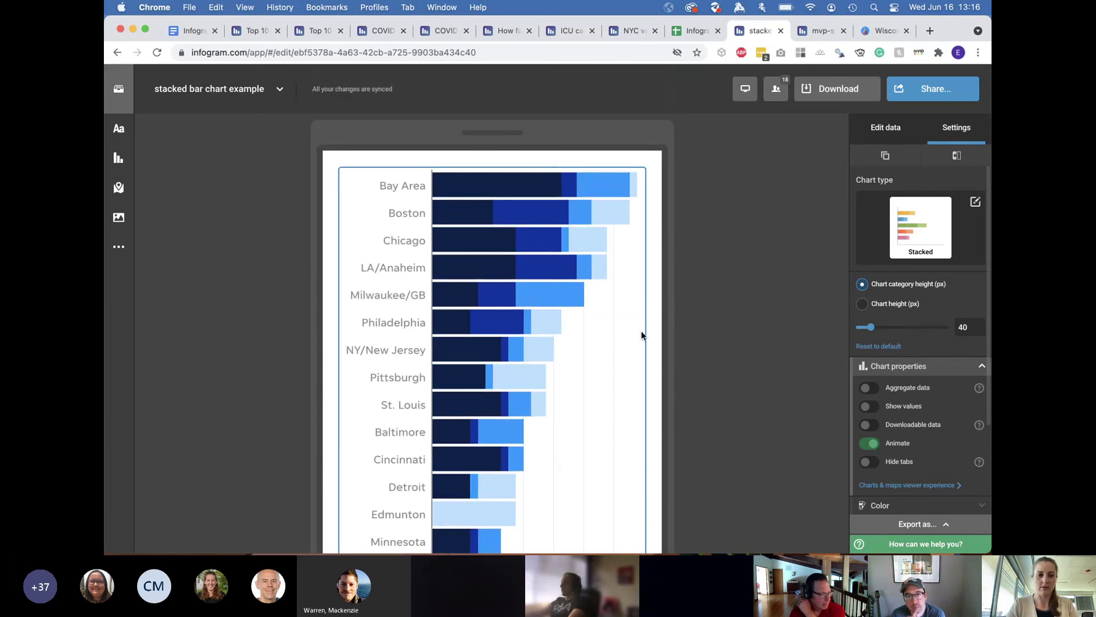
scroll(728, 367, "down", 8)
scroll(728, 366, "down", 6)
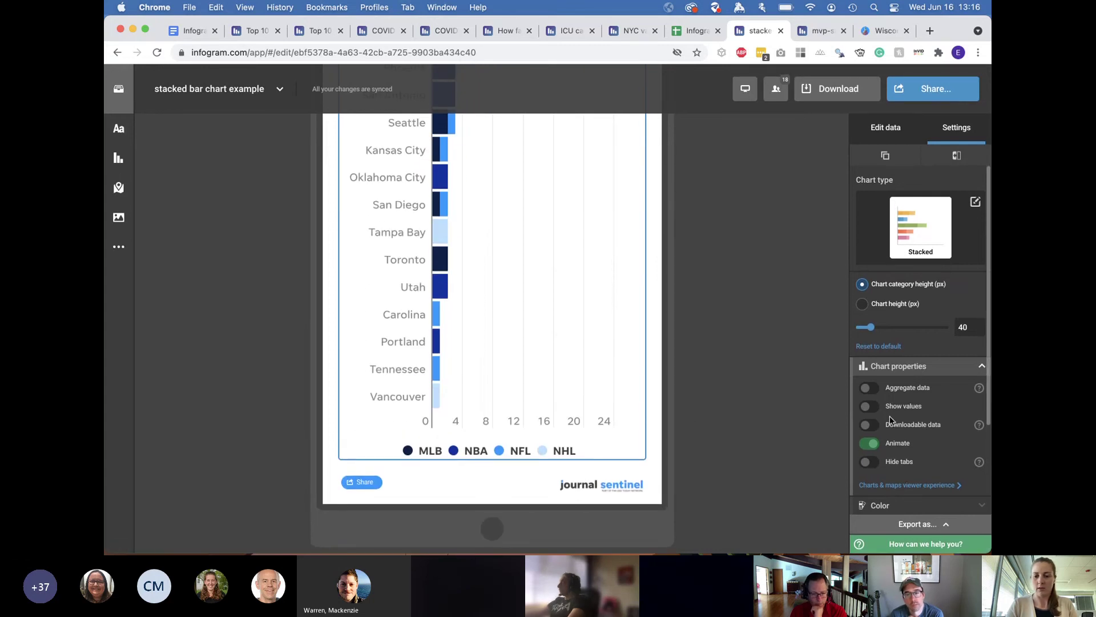
left_click(913, 368)
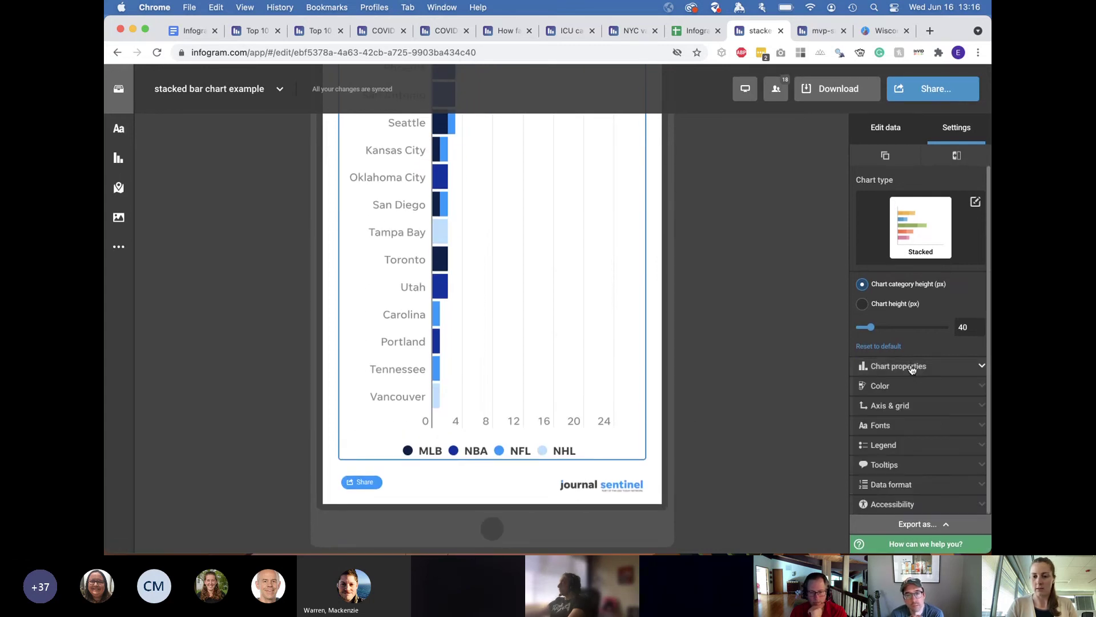
Step: Set the stacked chart's legend position to Top and check how it sits above the bars
left_click(887, 447)
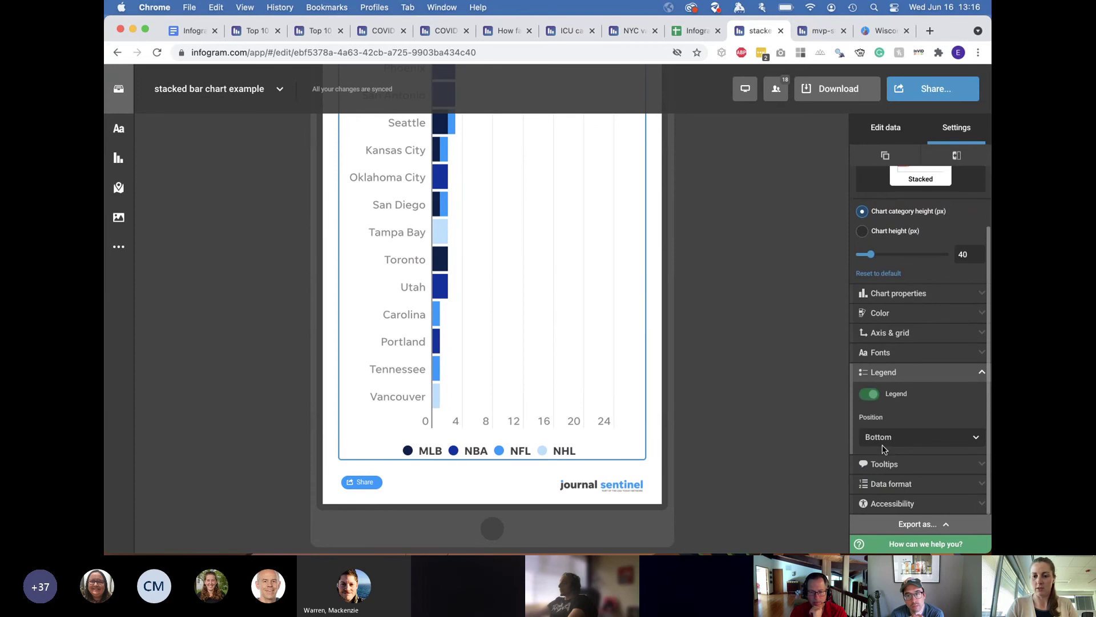
left_click(895, 438)
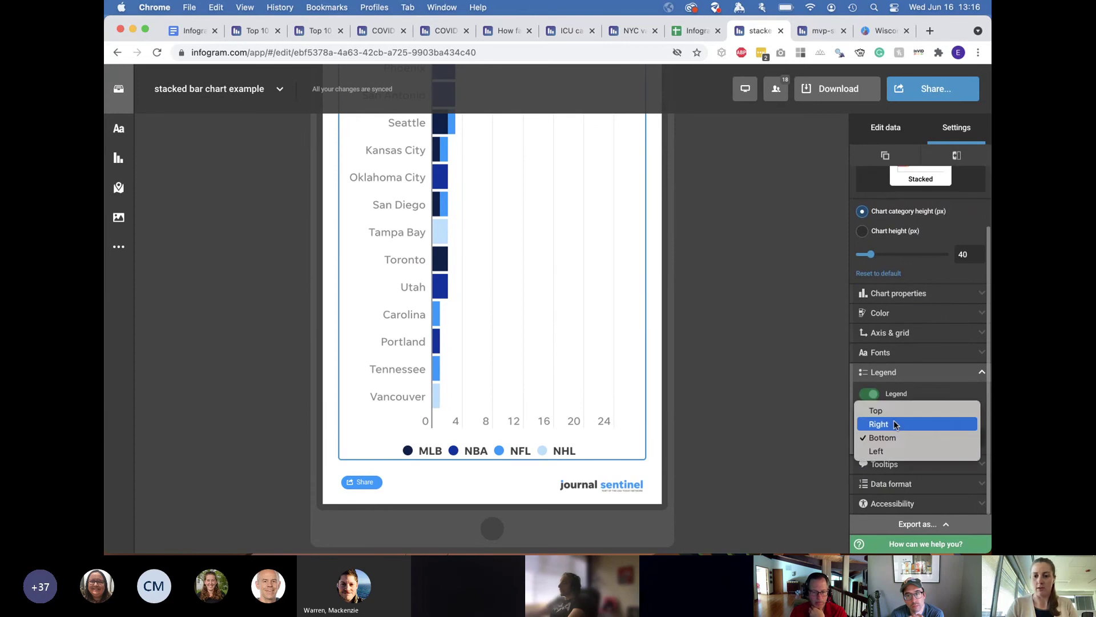
left_click(889, 410)
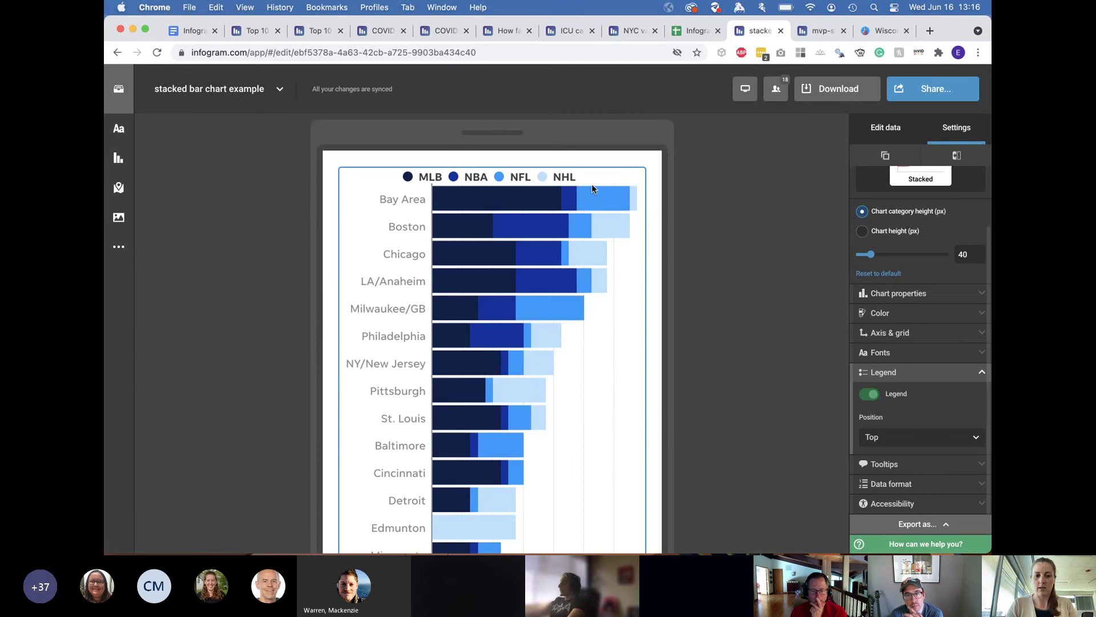
scroll(767, 331, "down", 3)
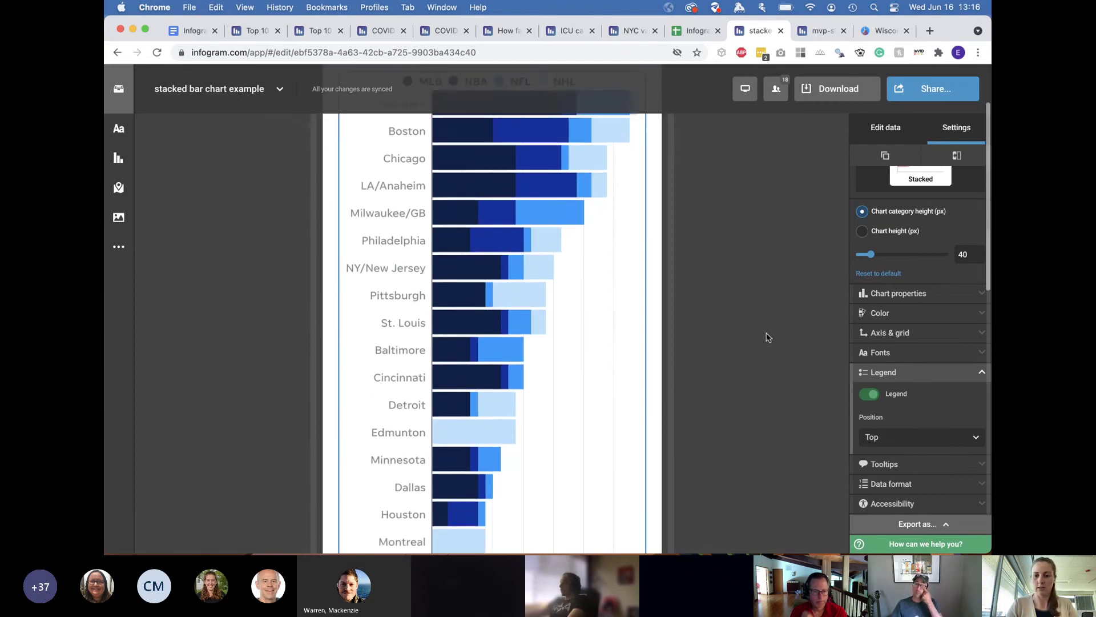
scroll(767, 336, "up", 3)
left_click(939, 374)
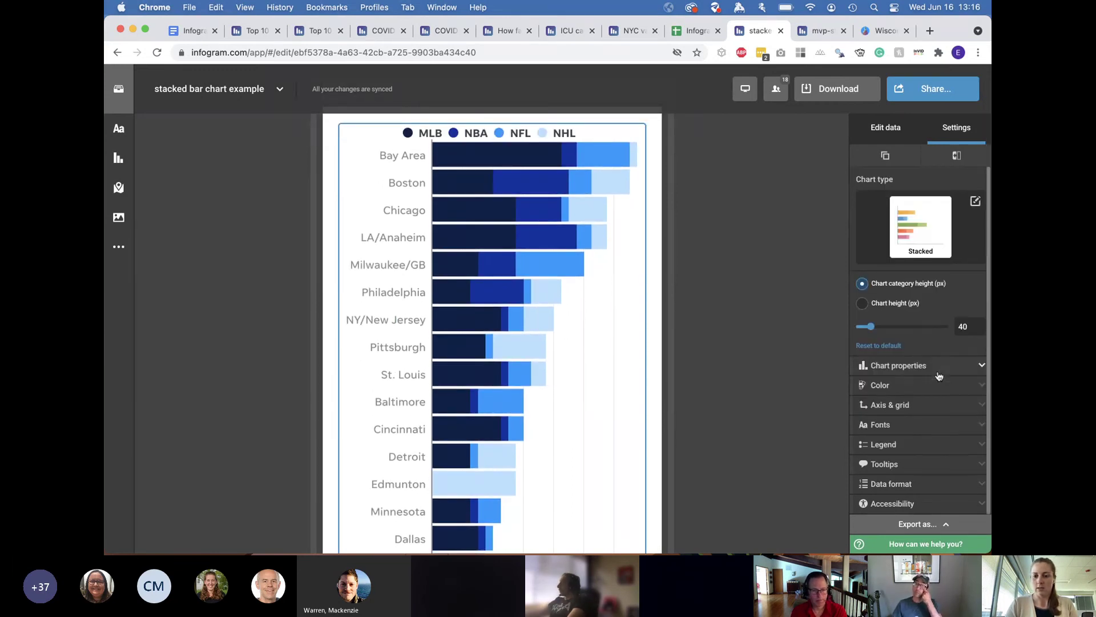
Step: Add the X-axis title "Number of MVP winners" to the stacked chart
left_click(918, 407)
scroll(804, 462, "down", 1)
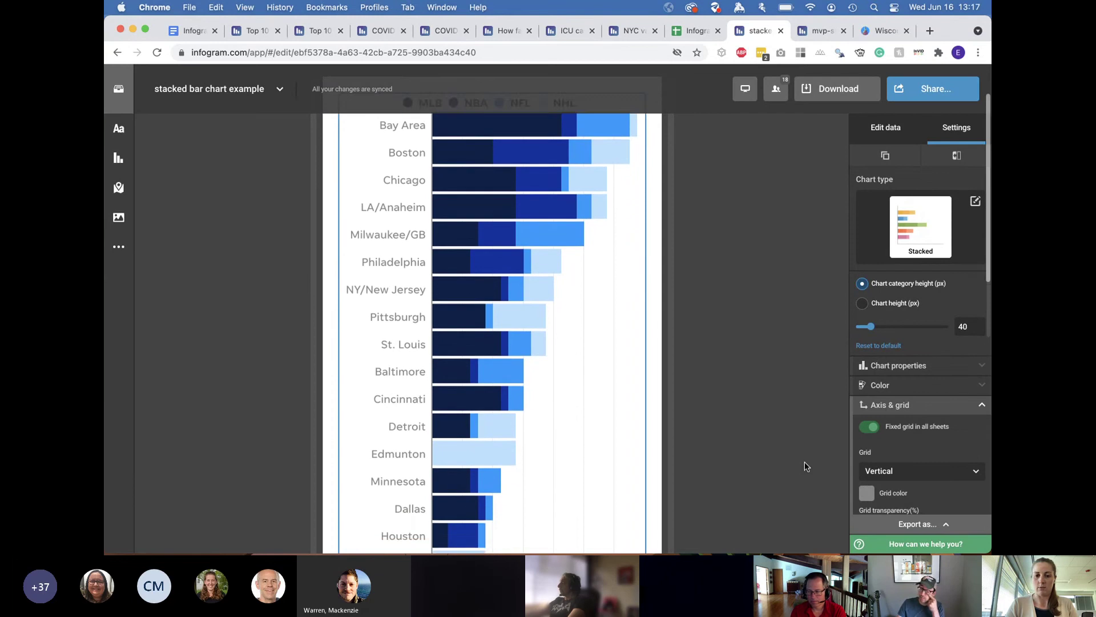
scroll(804, 461, "up", 1)
scroll(581, 447, "down", 10)
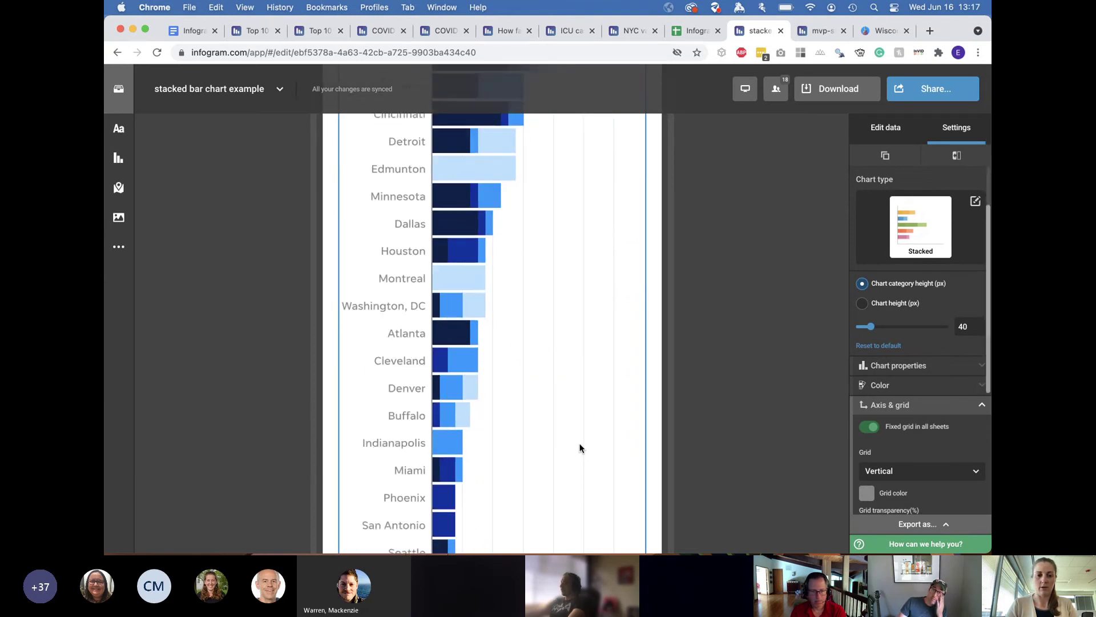
scroll(571, 449, "down", 2)
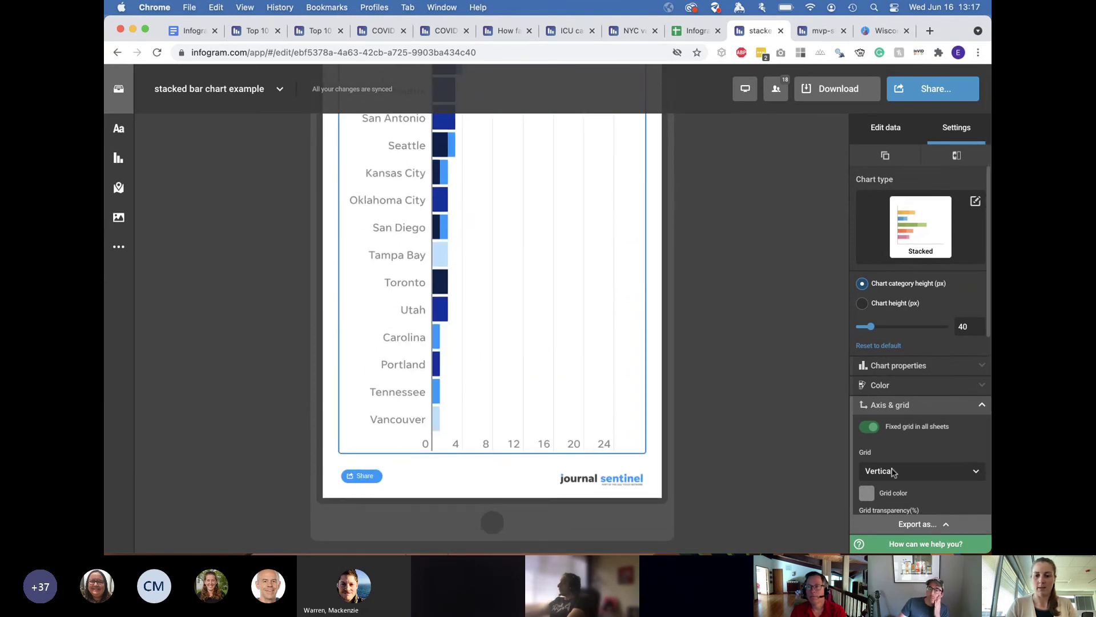
scroll(894, 472, "down", 2)
scroll(894, 472, "down", 2)
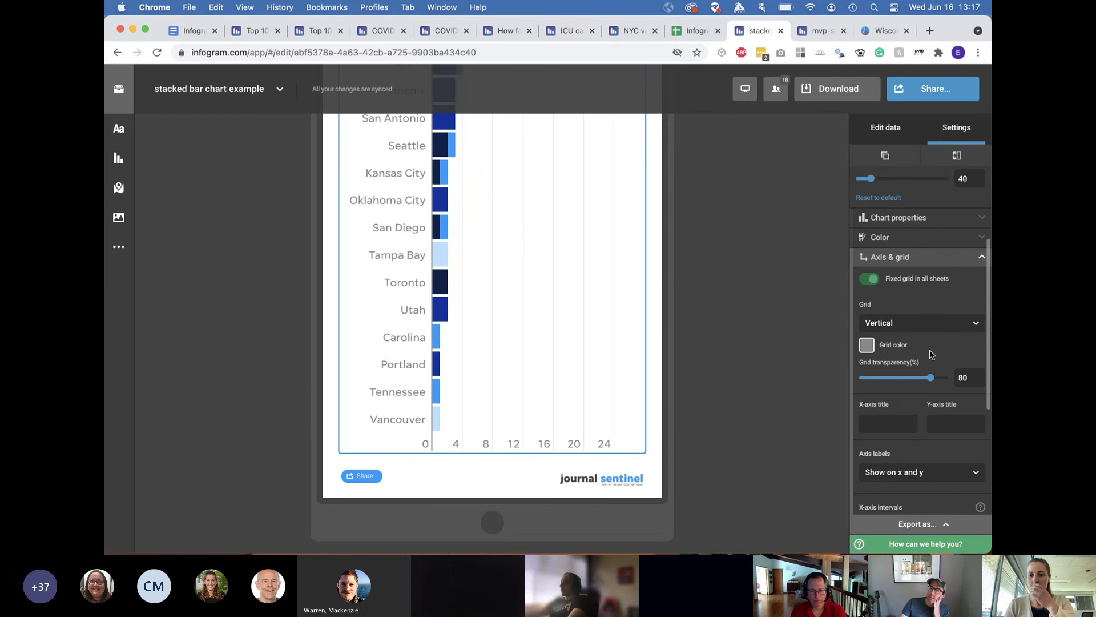
left_click(878, 423)
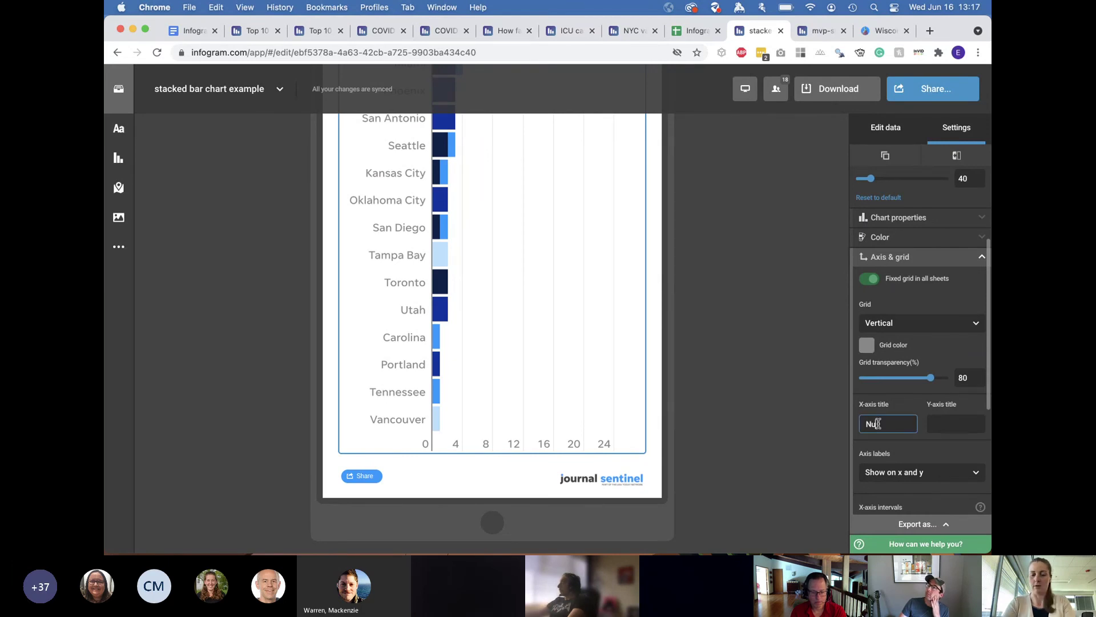
type("Number of")
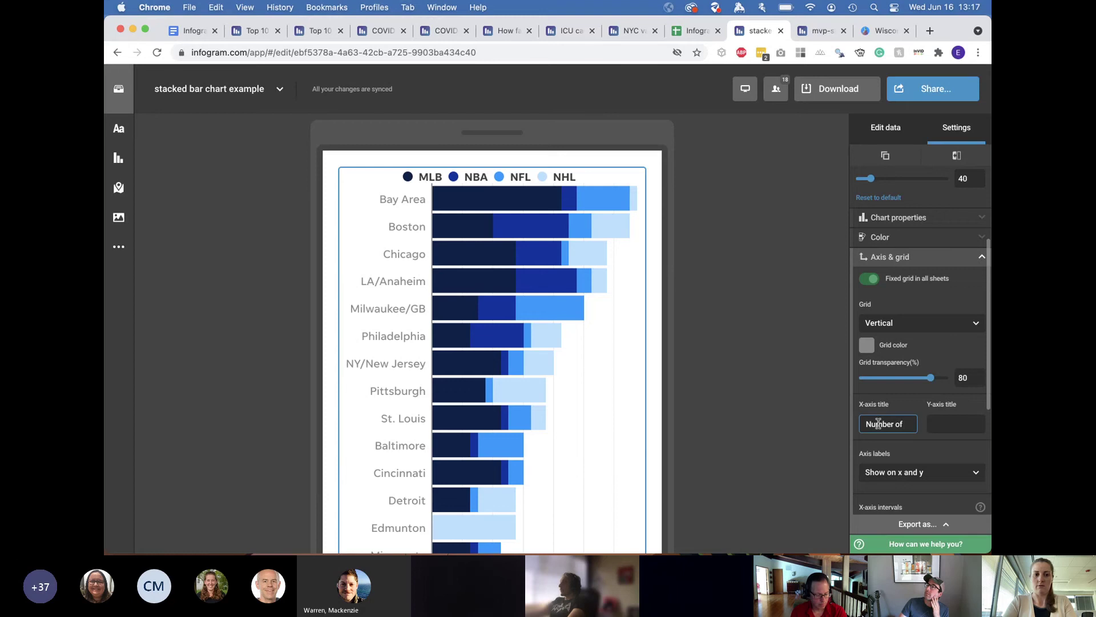
scroll(663, 420, "down", 10)
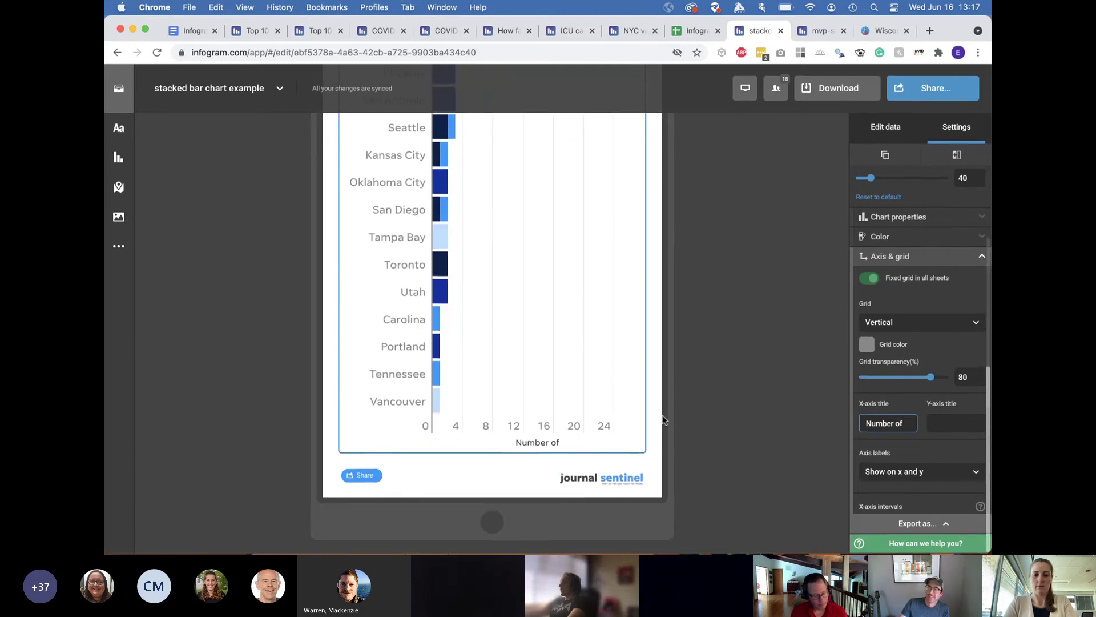
type("MVP")
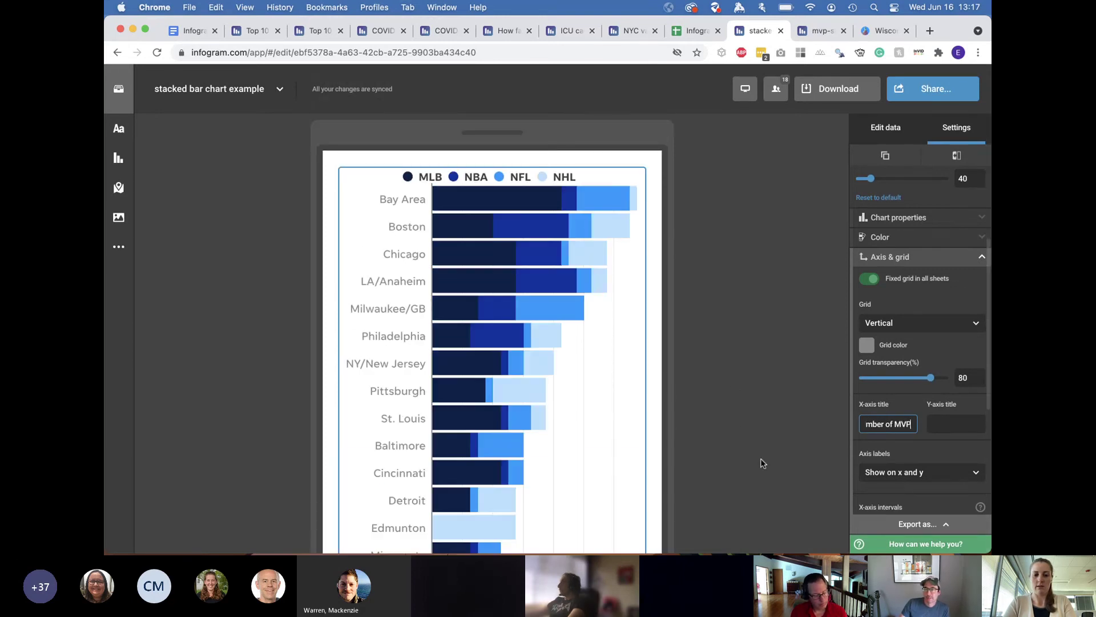
type(" winners")
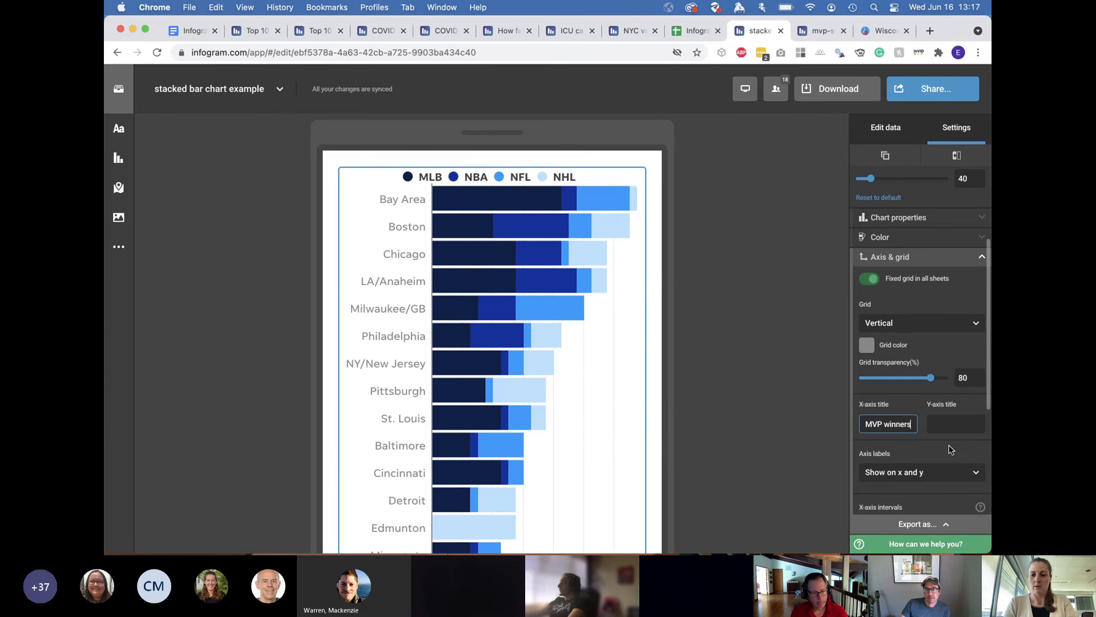
left_click(825, 374)
left_click(551, 382)
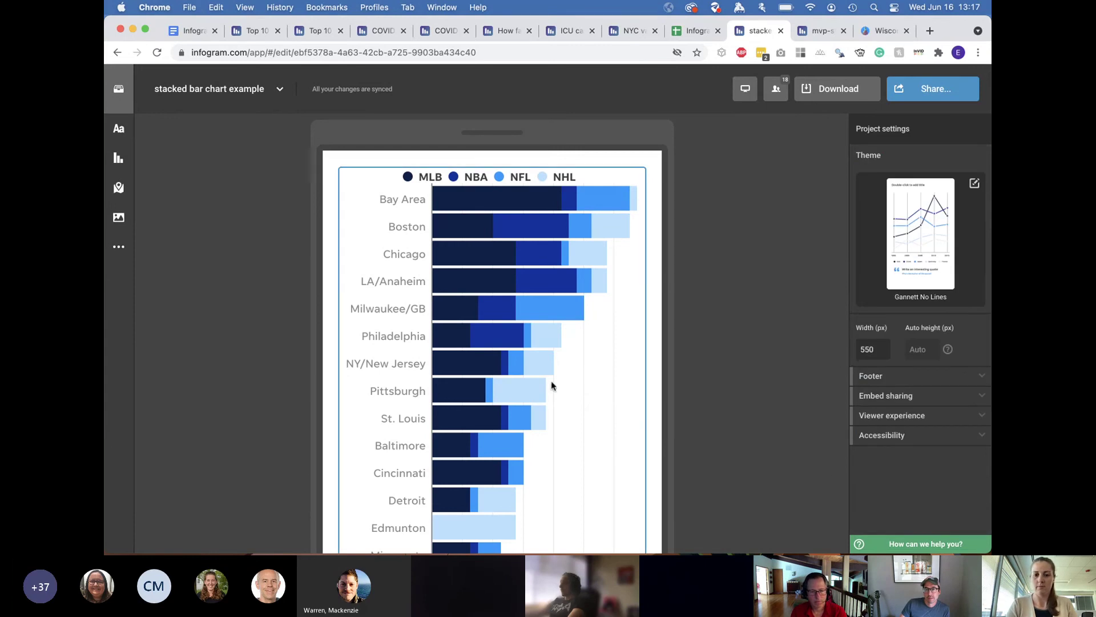
left_click(791, 364)
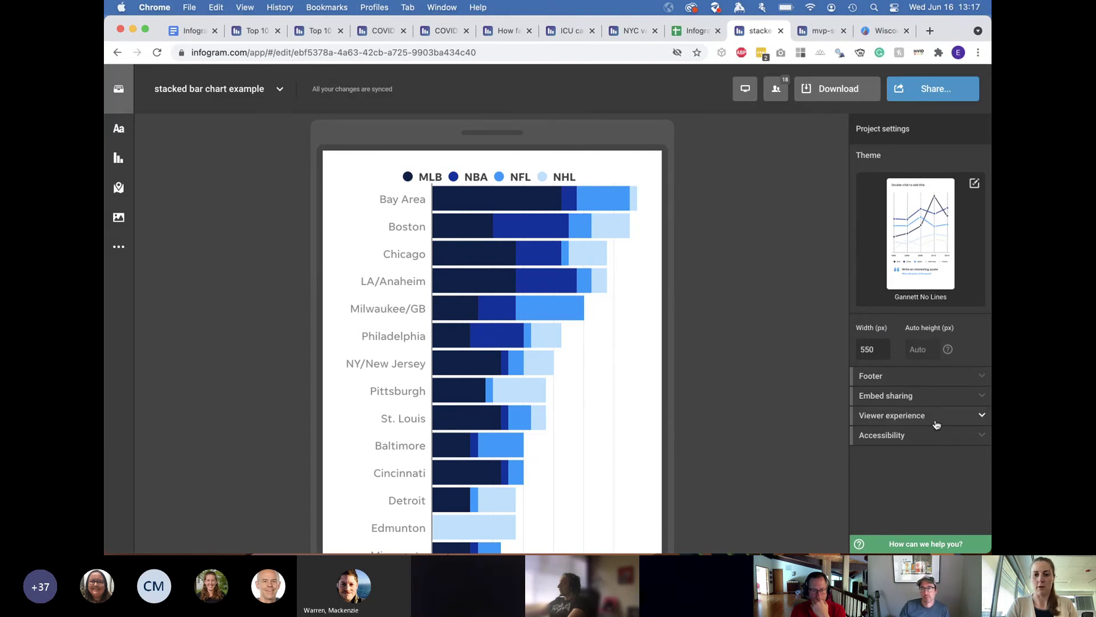
Step: Set the stacked chart's X-axis intervals to 5 and check the axis labels and bars
left_click(638, 330)
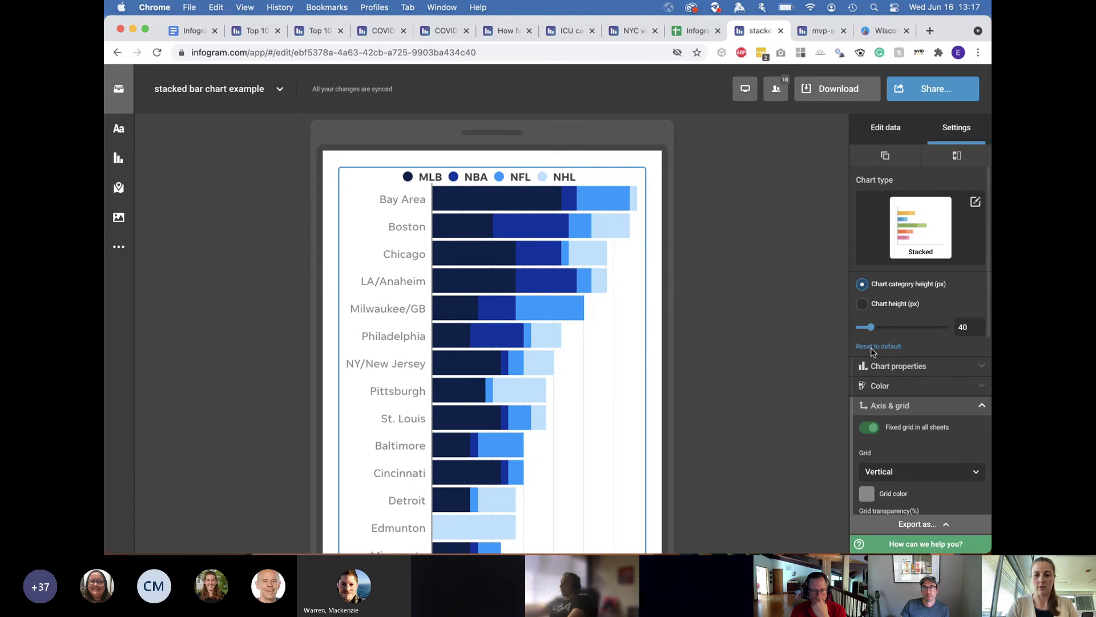
scroll(913, 437, "down", 4)
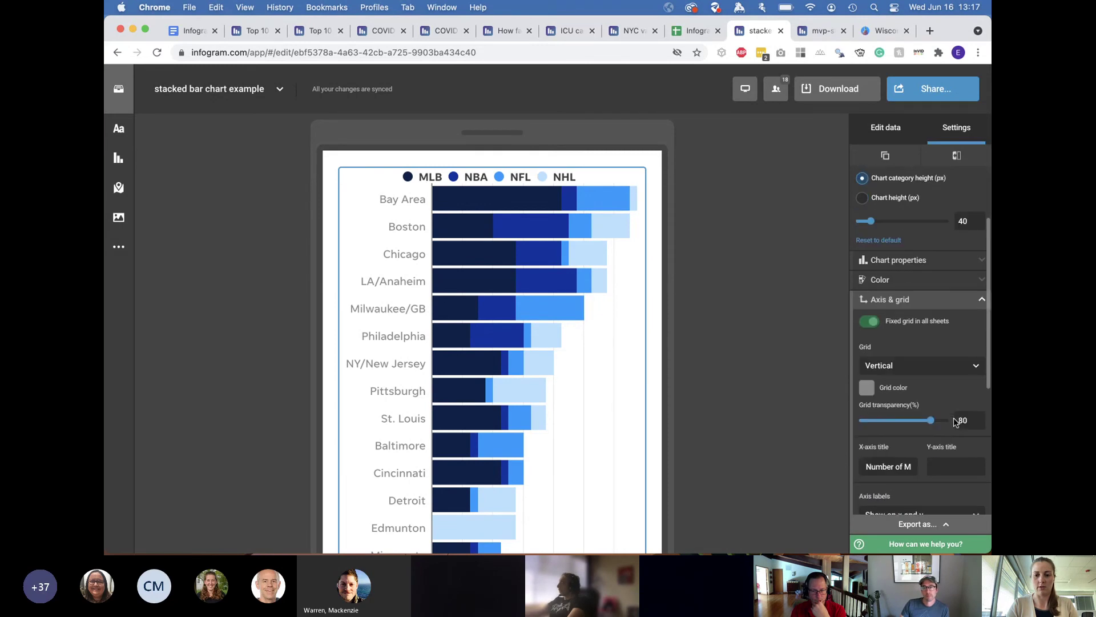
scroll(955, 376, "down", 1)
scroll(951, 384, "down", 1)
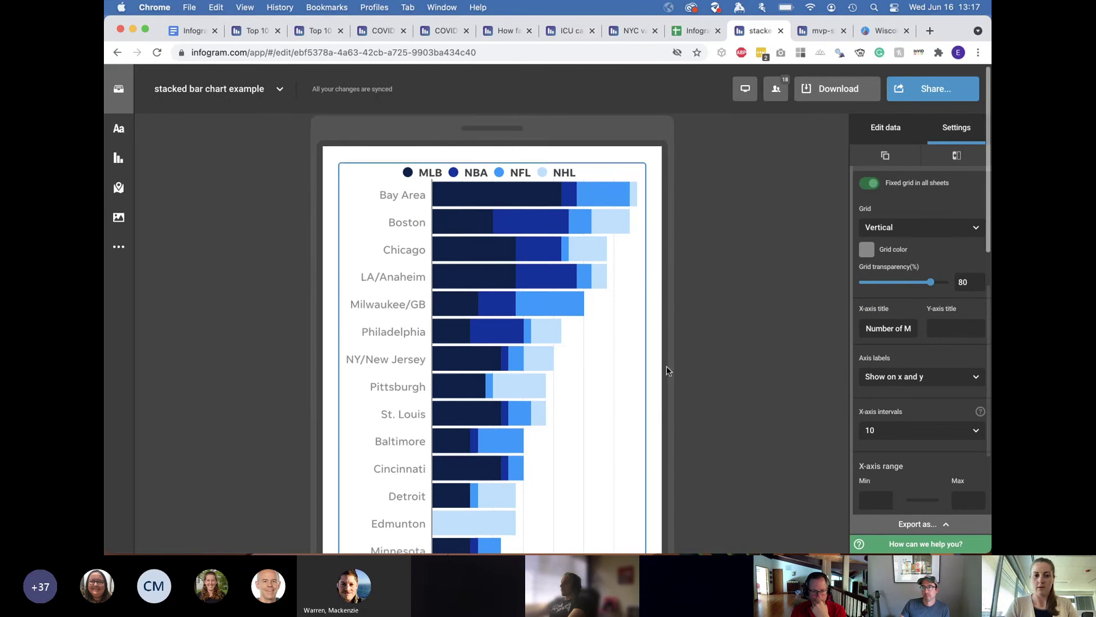
scroll(667, 366, "down", 6)
scroll(666, 368, "down", 7)
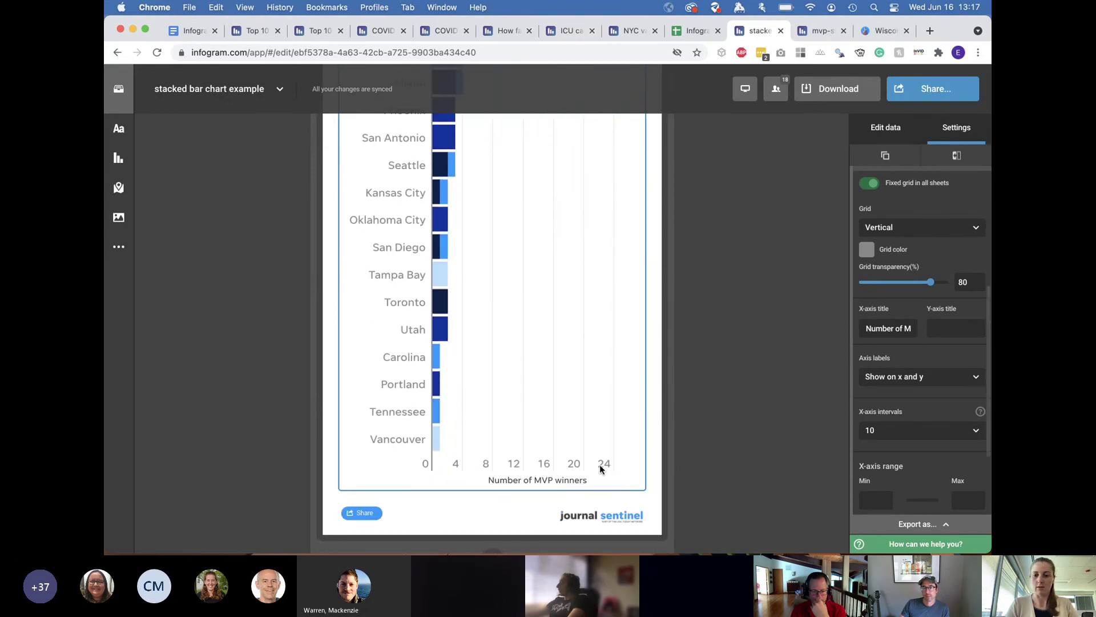
left_click(937, 431)
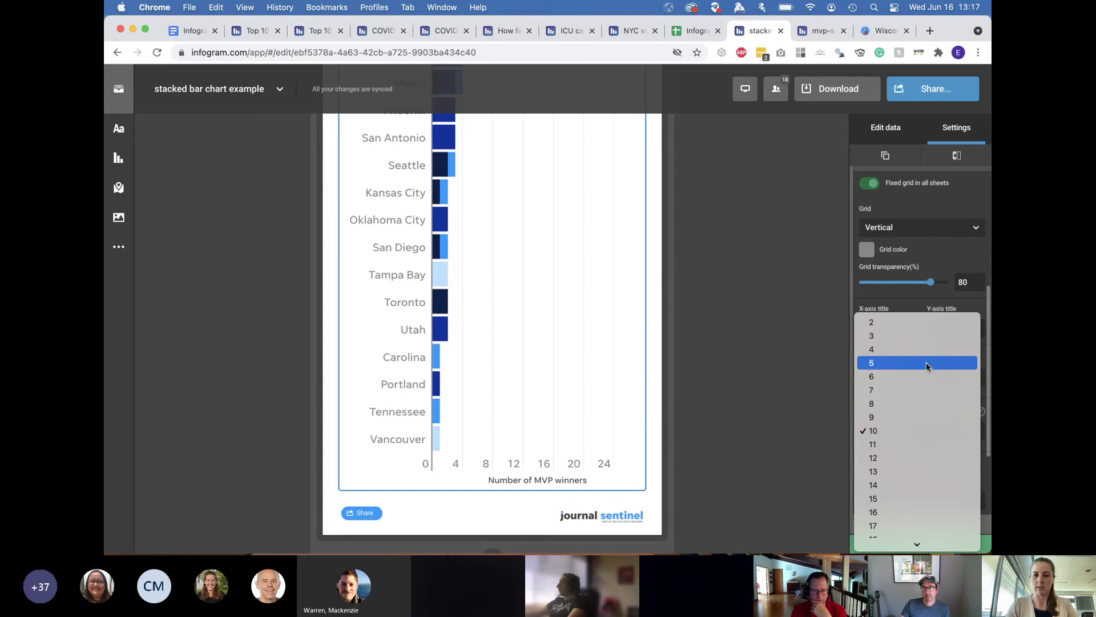
key("Escape")
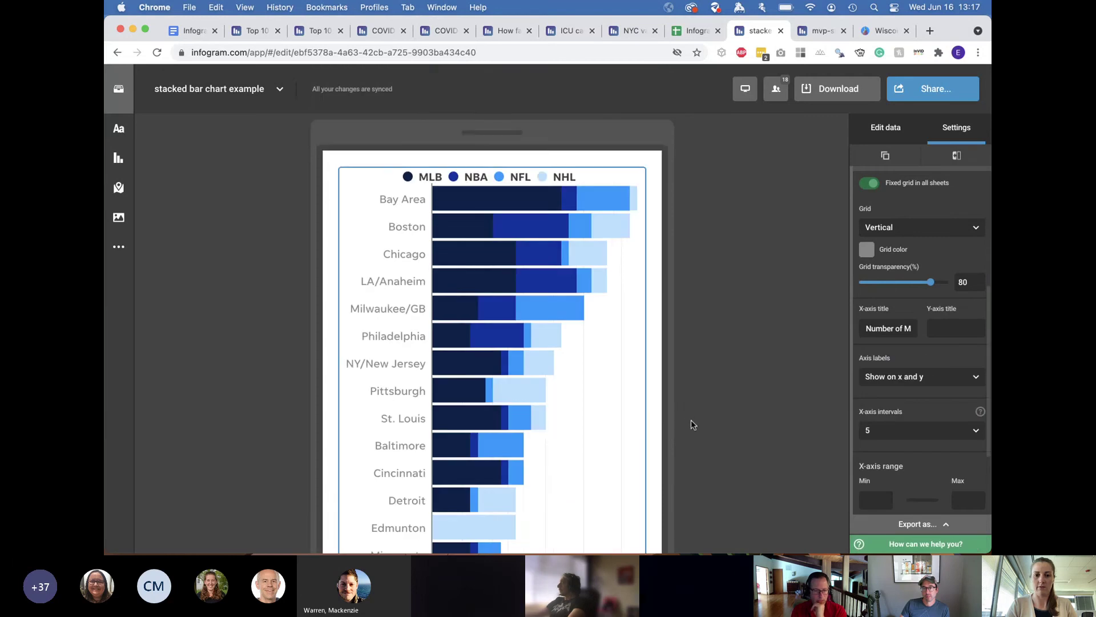
scroll(690, 425, "down", 10)
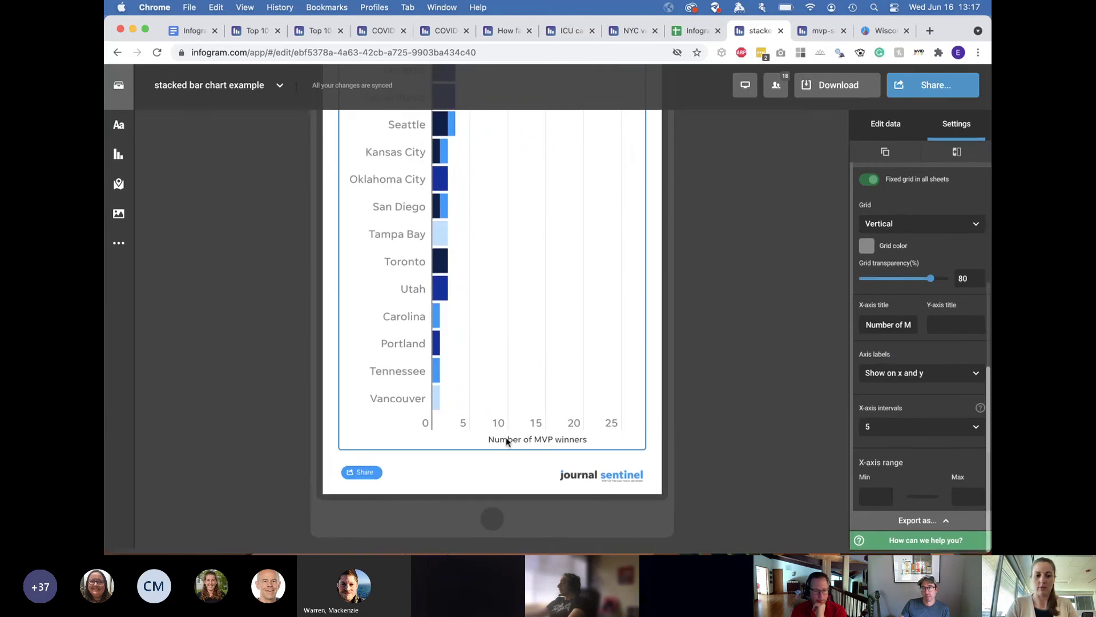
scroll(711, 402, "up", 1)
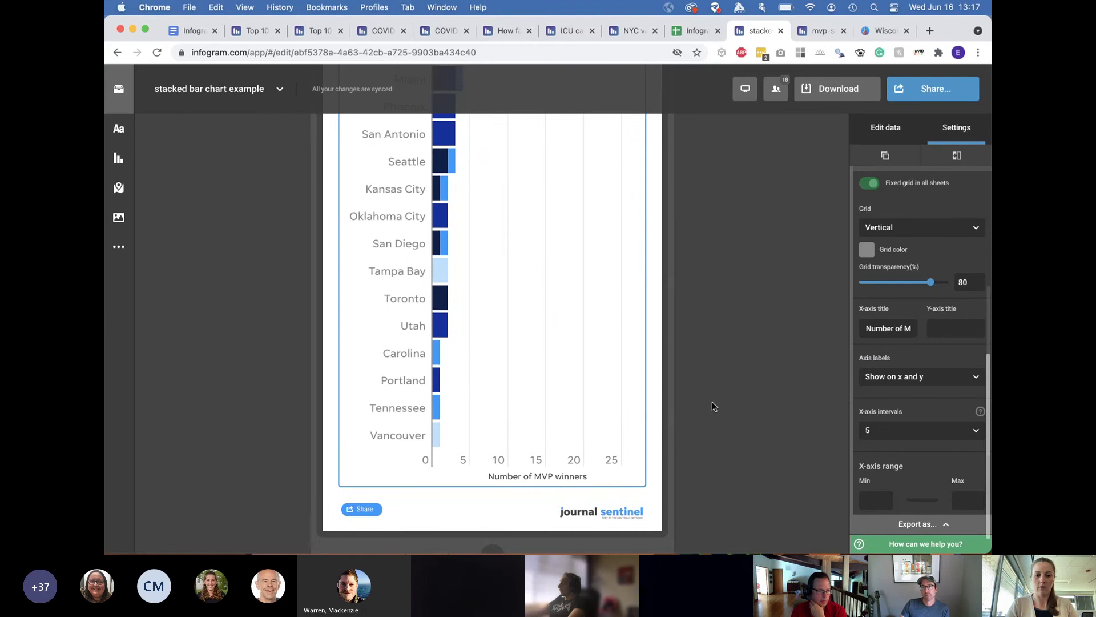
scroll(711, 402, "up", 12)
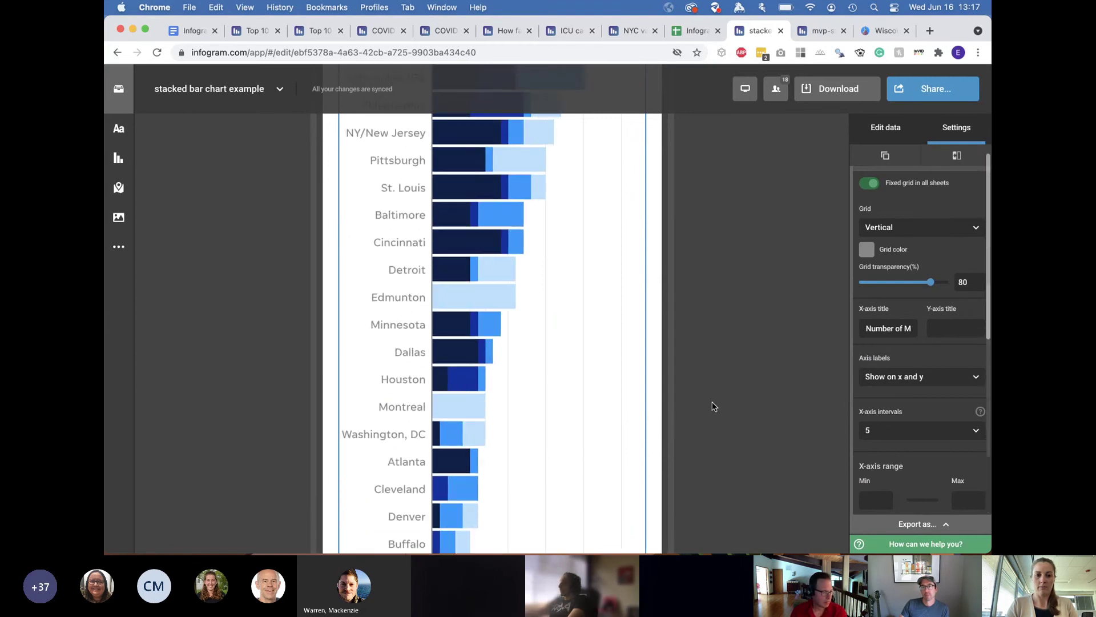
scroll(711, 402, "up", 6)
scroll(906, 466, "down", 4)
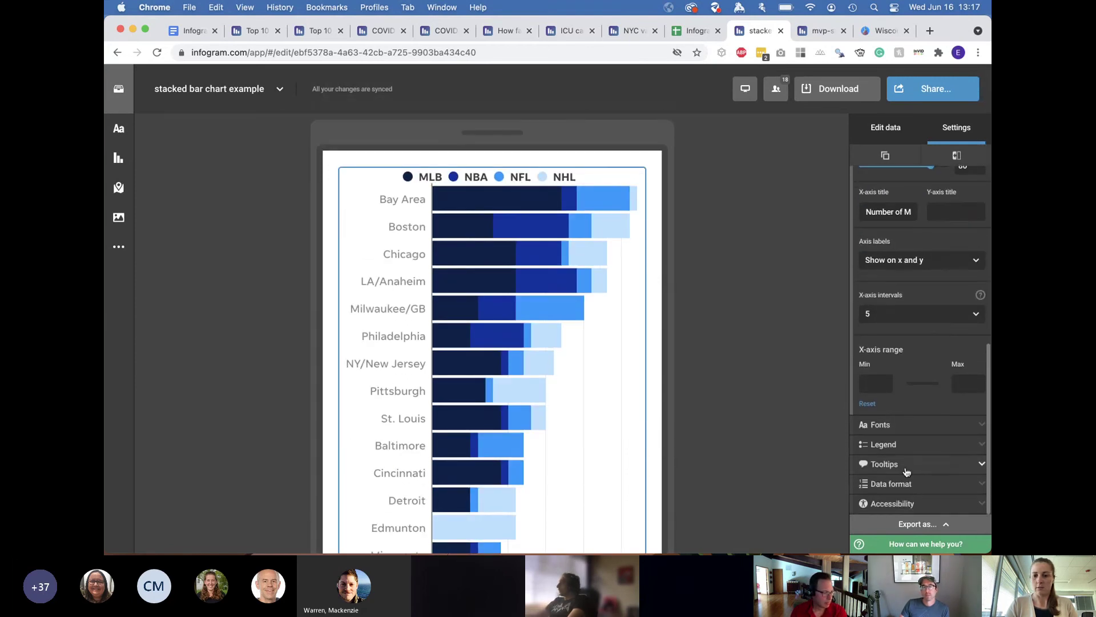
Step: Set the stacked chart's axis label font size to 16 and check the market labels down the chart
left_click(920, 422)
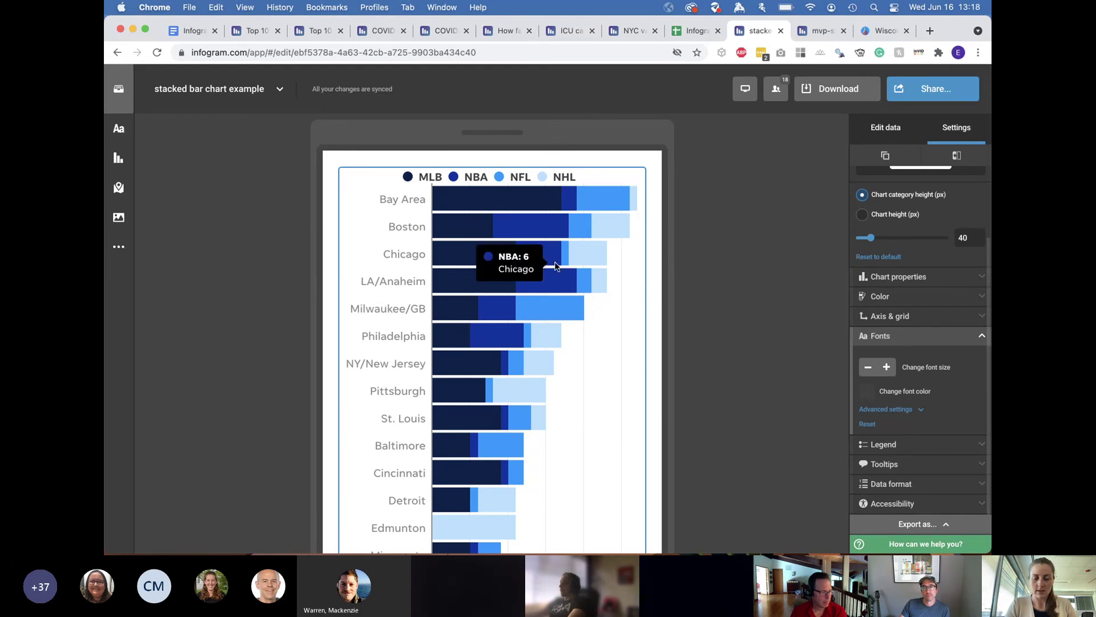
left_click(889, 409)
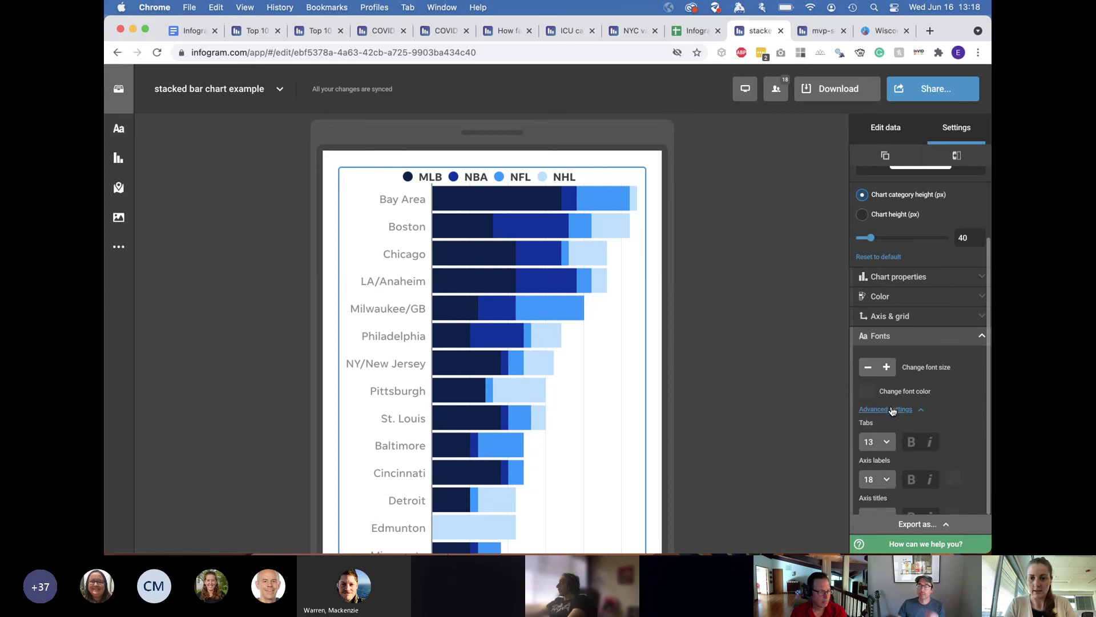
scroll(891, 409, "down", 5)
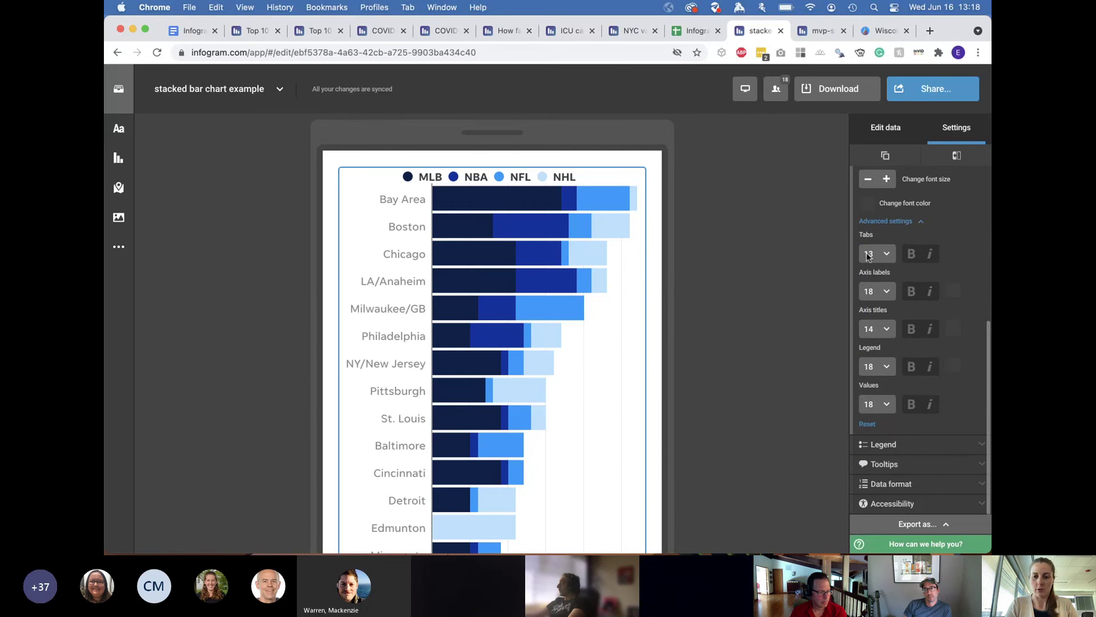
left_click(887, 292)
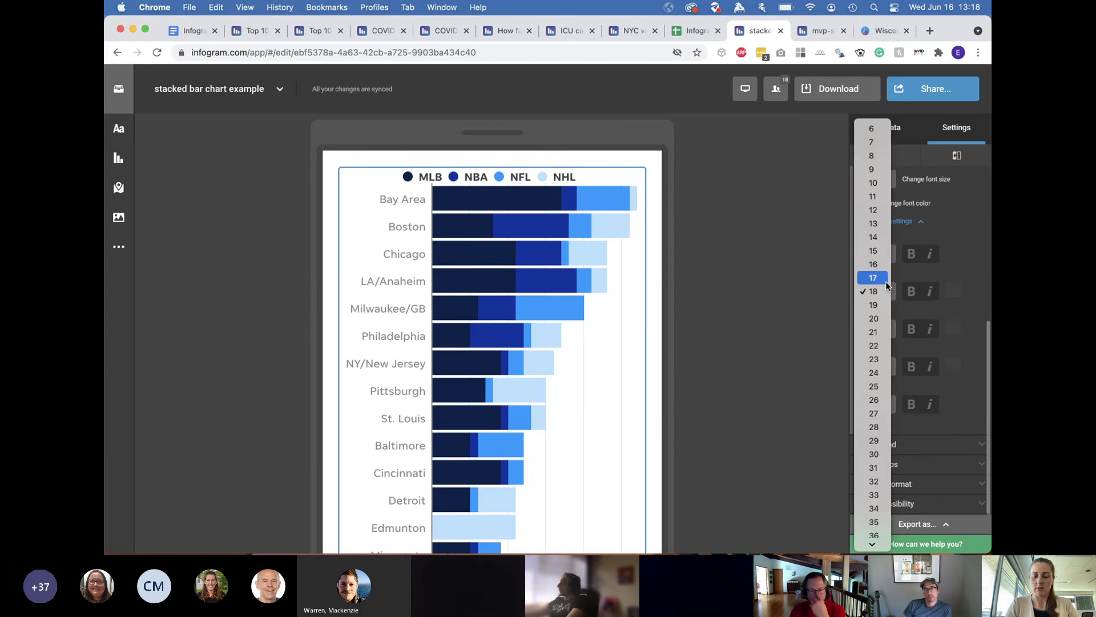
left_click(884, 266)
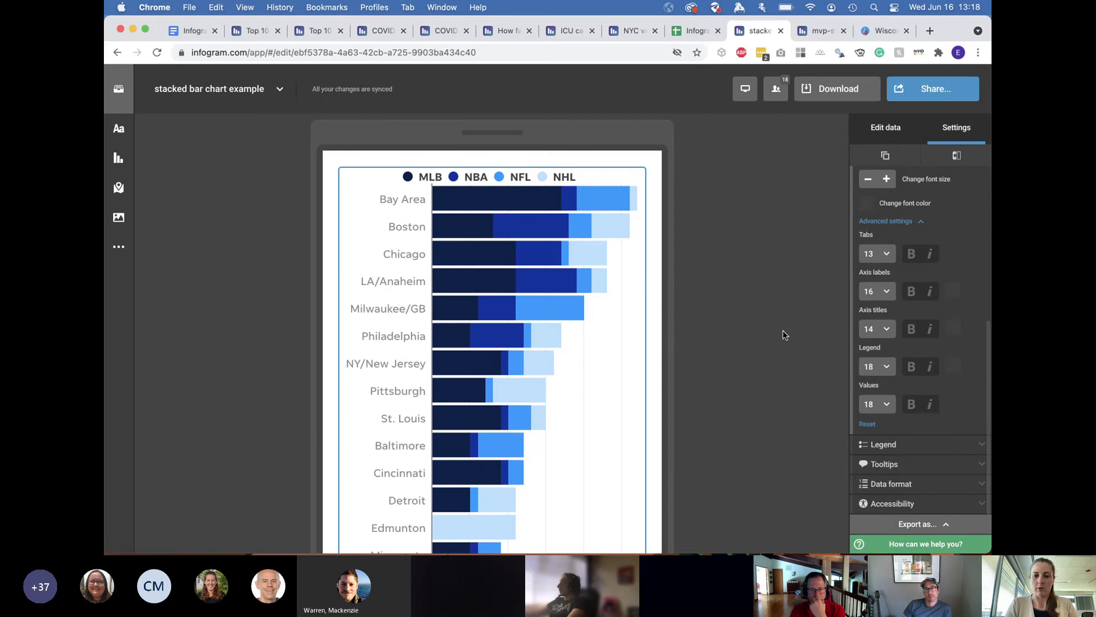
scroll(783, 330, "down", 5)
scroll(783, 330, "down", 10)
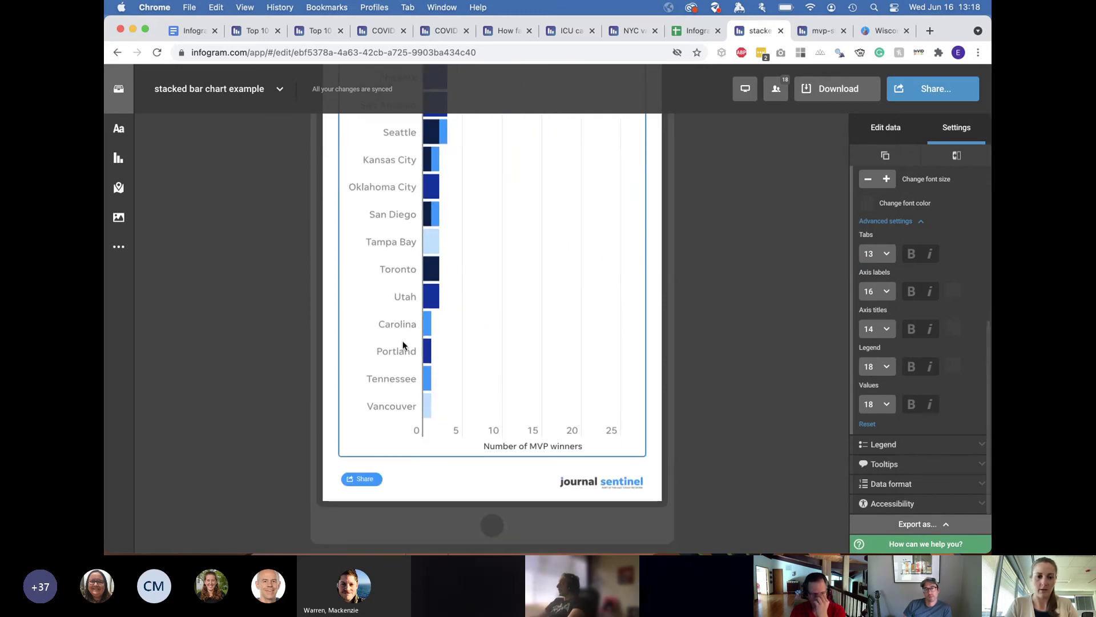
scroll(403, 325, "up", 6)
scroll(450, 275, "up", 2)
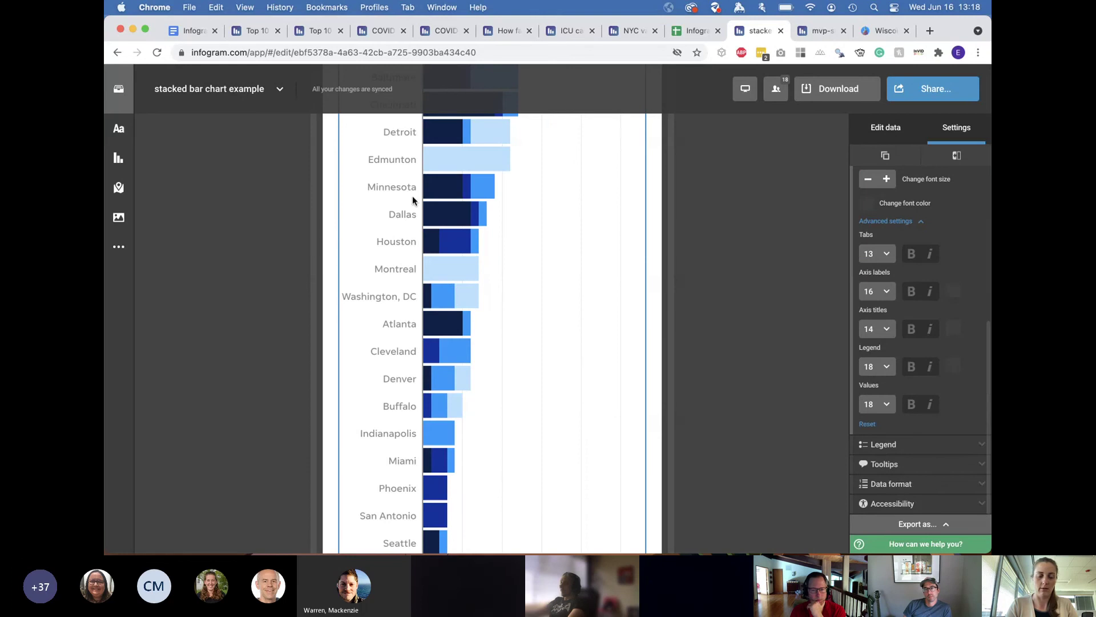
scroll(420, 220, "up", 9)
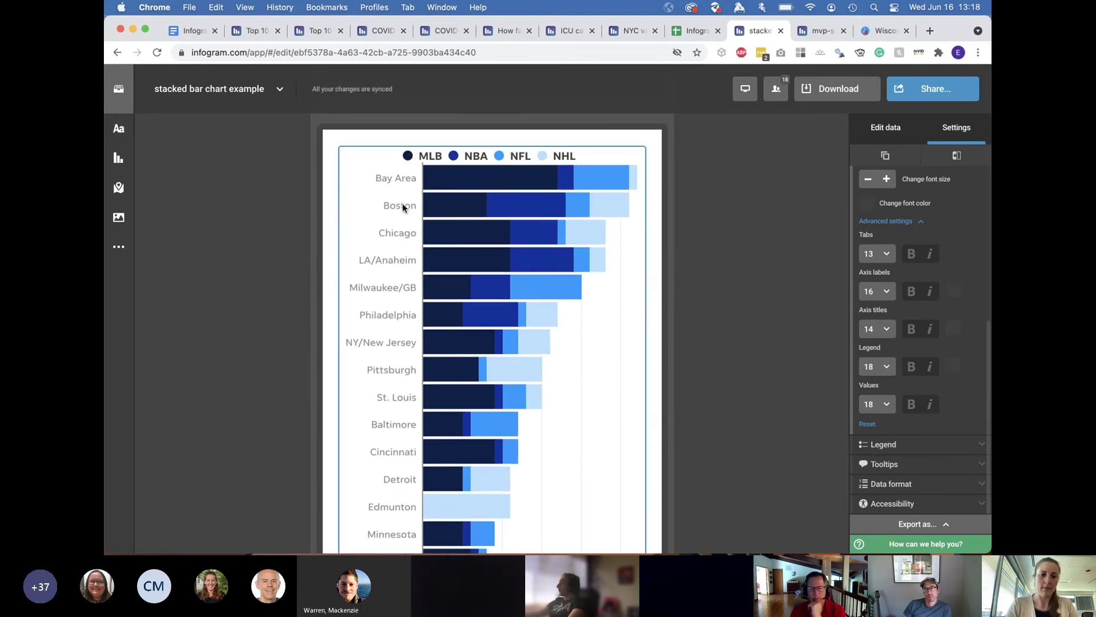
Step: Review the font size choices for the axis labels and look over the chart's labels again
left_click(888, 296)
left_click(820, 296)
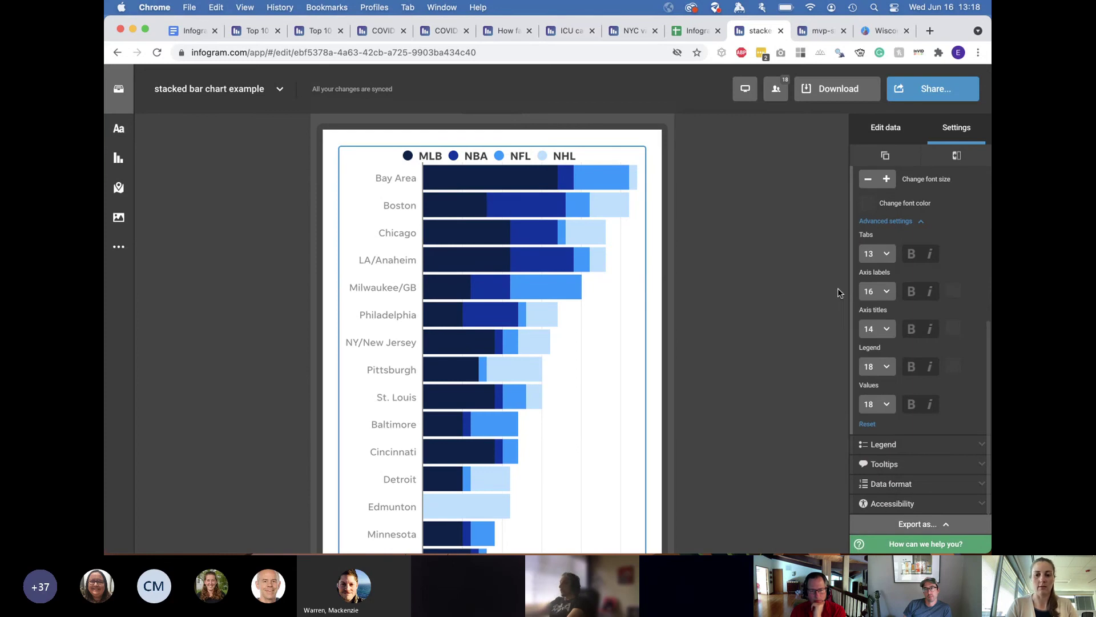
left_click(886, 296)
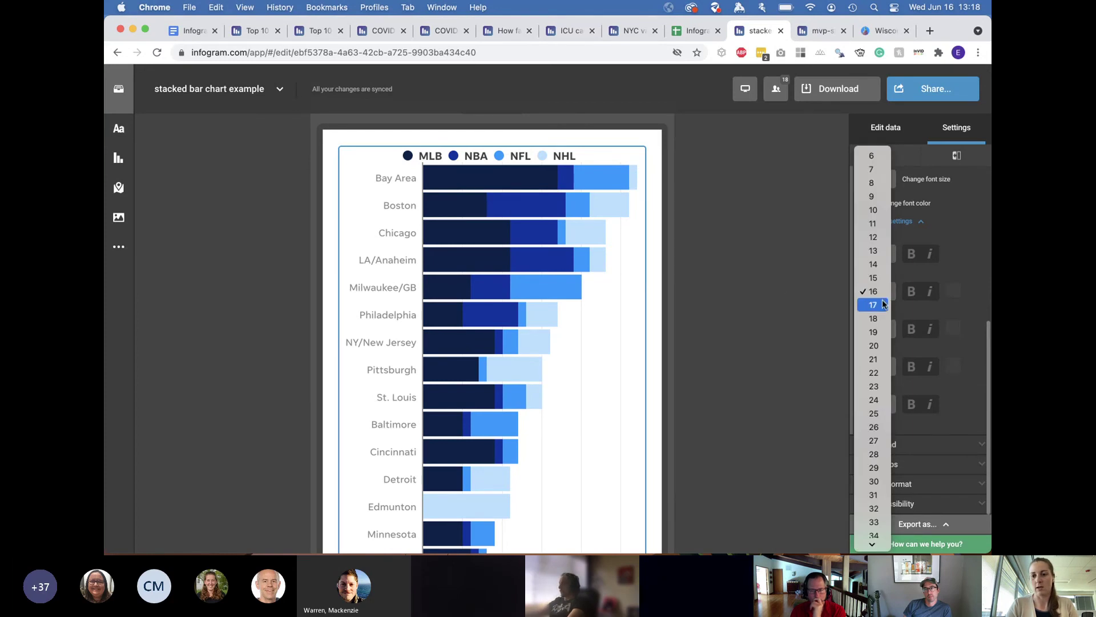
left_click(841, 295)
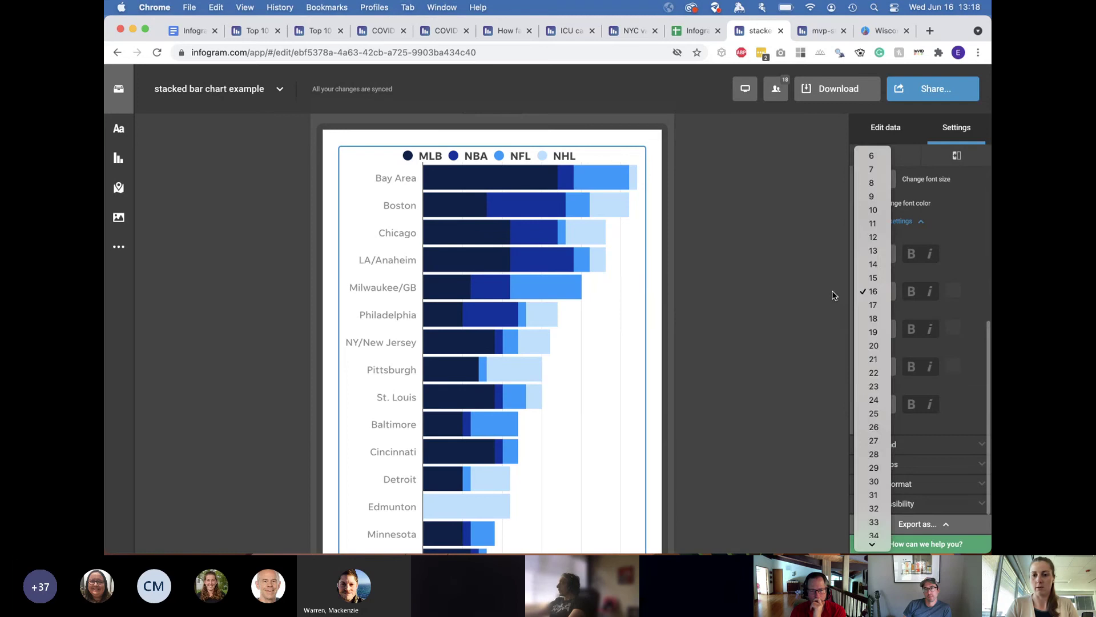
scroll(791, 360, "down", 3)
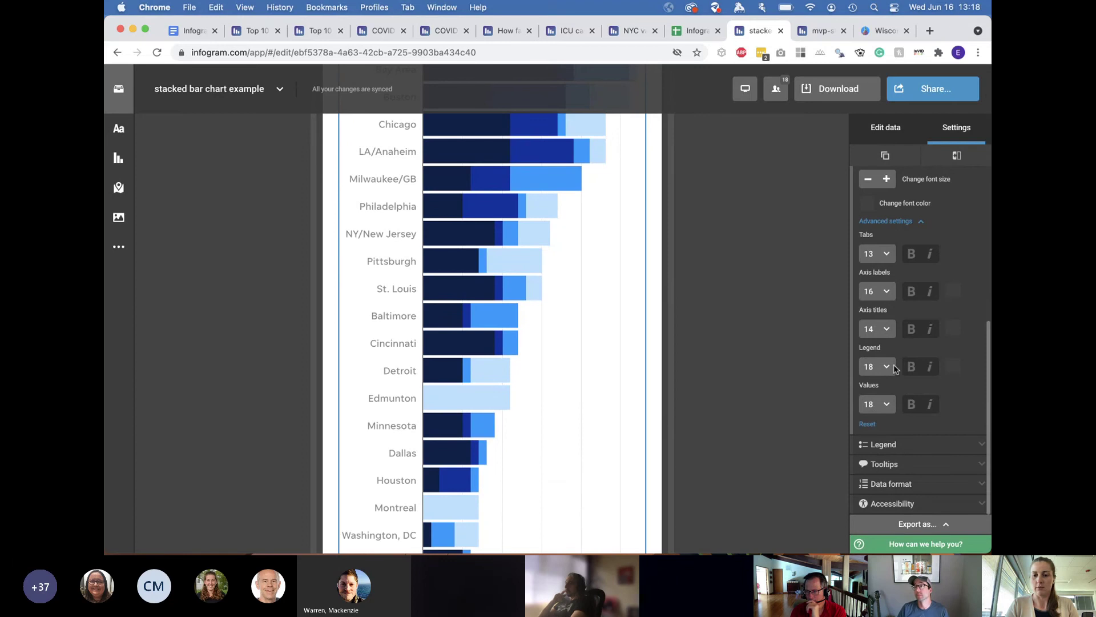
scroll(834, 342, "up", 4)
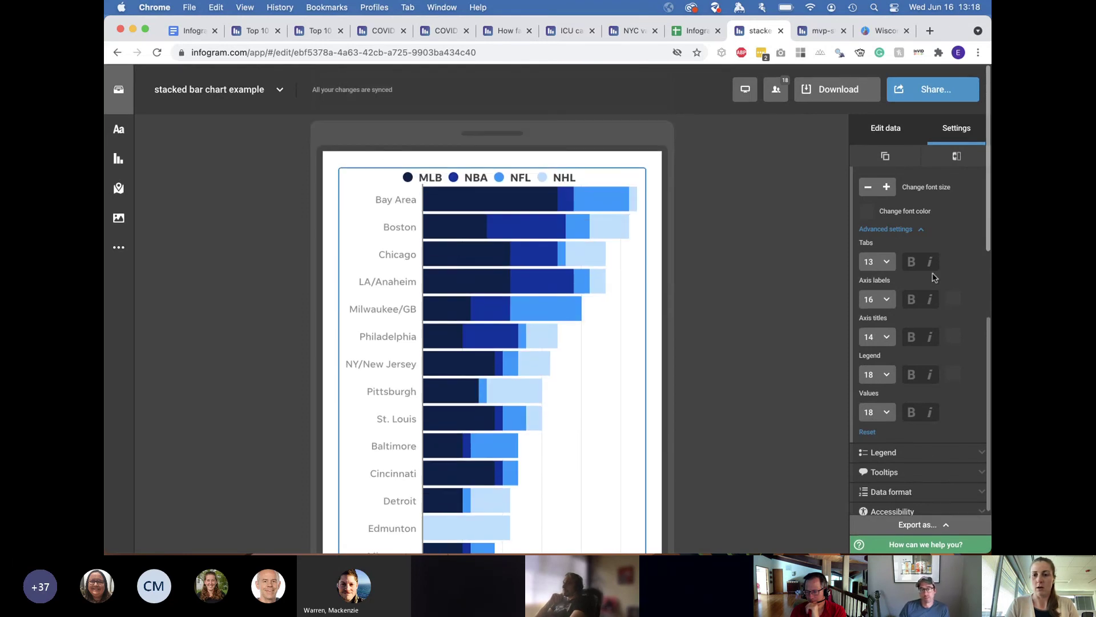
scroll(934, 278, "up", 3)
left_click(928, 297)
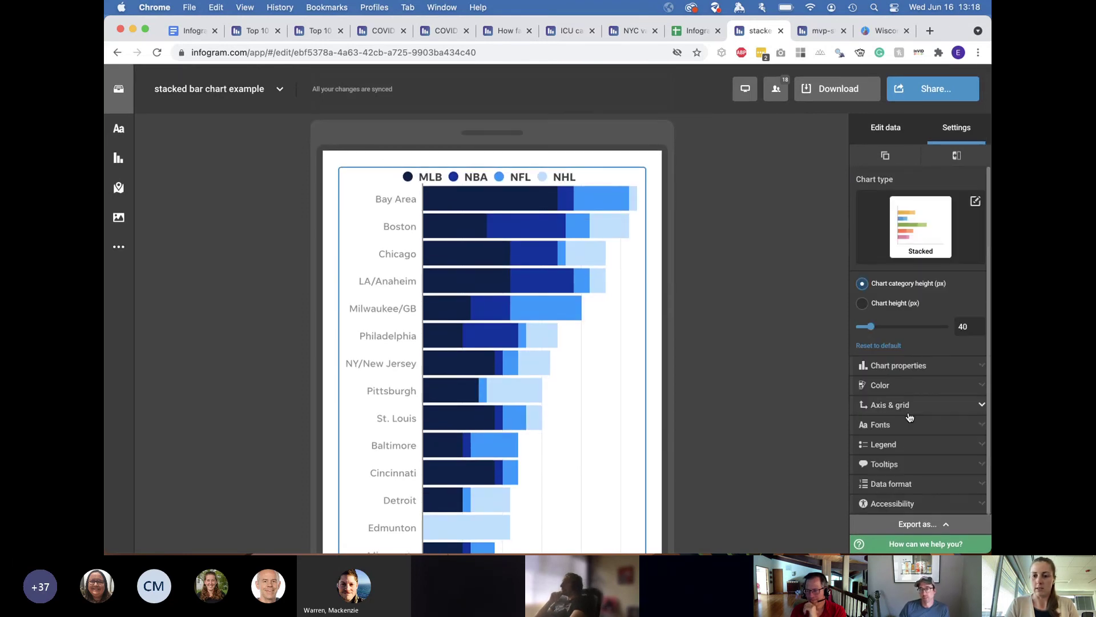
Step: Try toggling the chart's tooltips, inspect the one on the Bay Area bar, and turn tooltips off
left_click(900, 462)
scroll(898, 468, "down", 1)
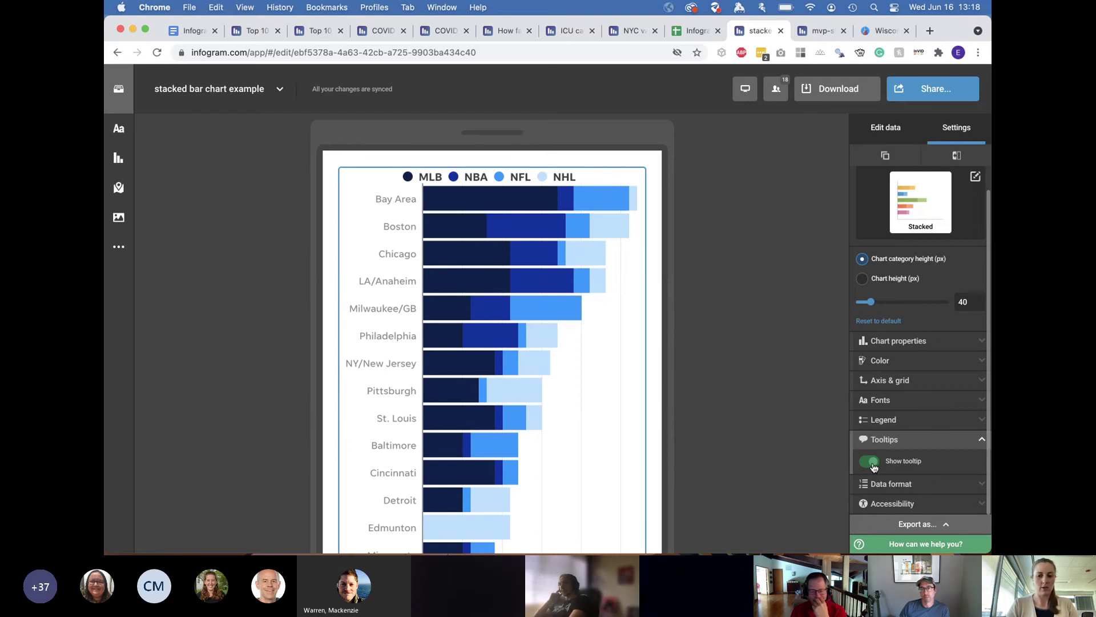
left_click(873, 466)
left_click(871, 462)
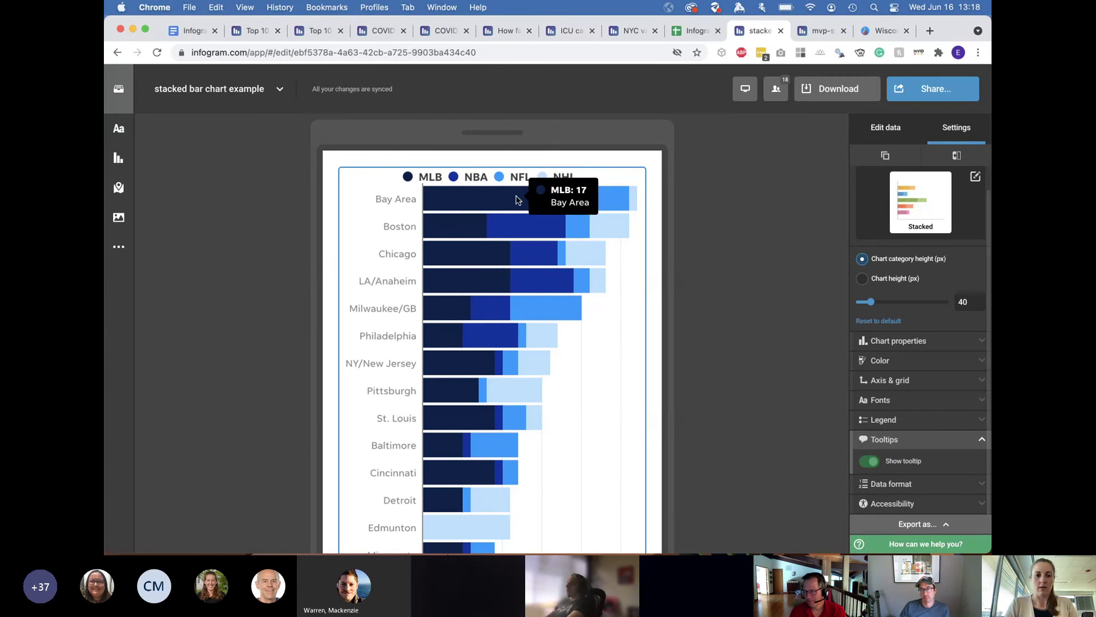
mouse_move(598, 205)
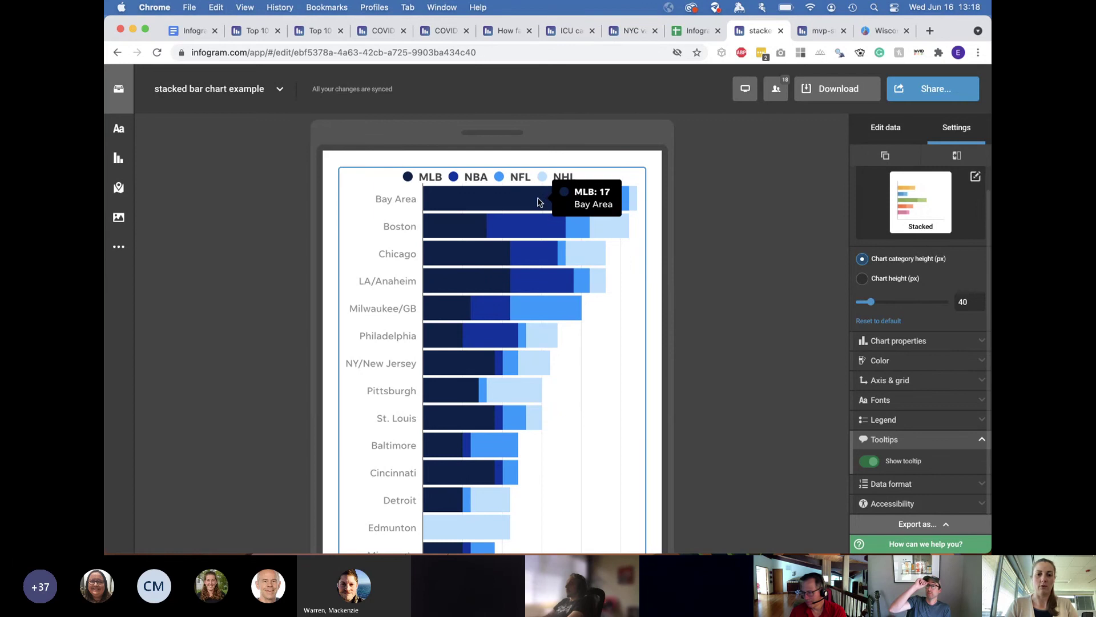
left_click(872, 459)
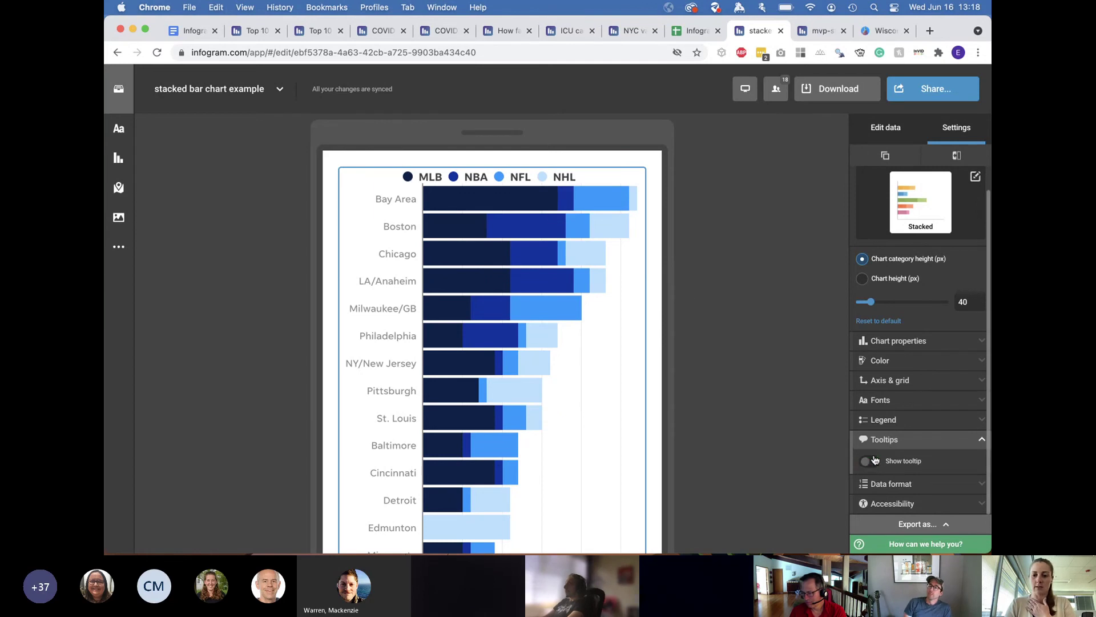
Step: Try showing values on the bars, check them down the chart, and hide them again
left_click(897, 345)
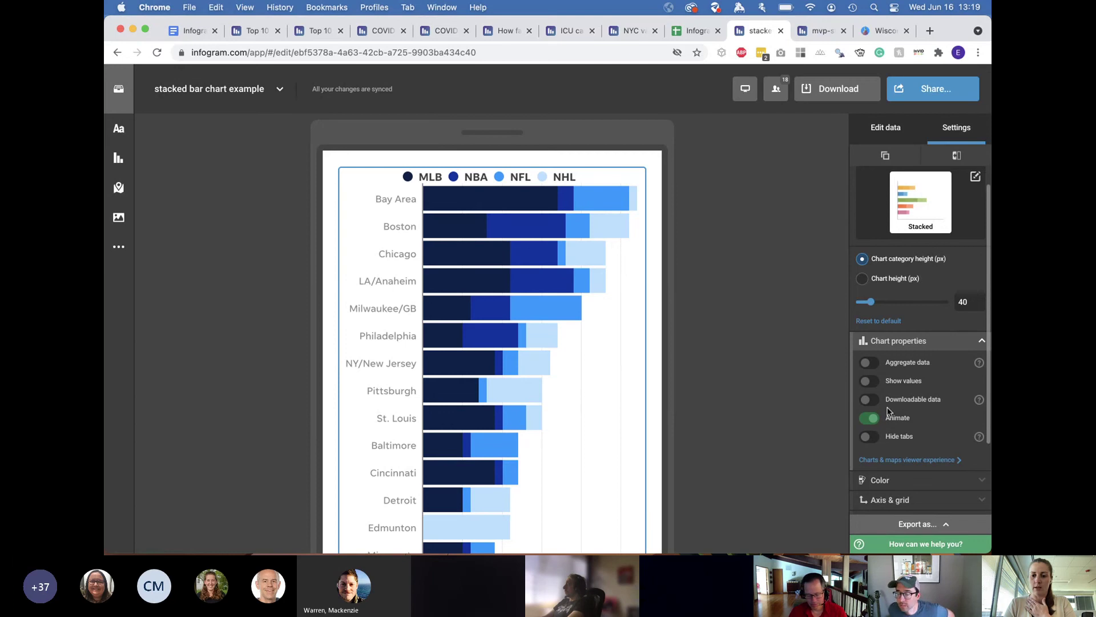
left_click(867, 383)
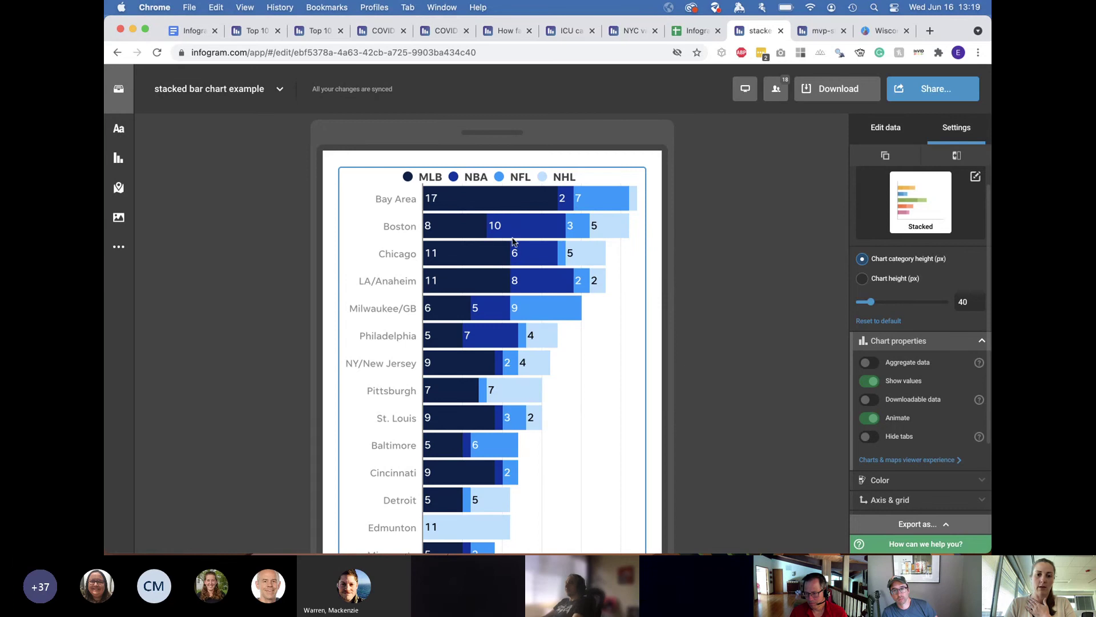
scroll(513, 237, "down", 8)
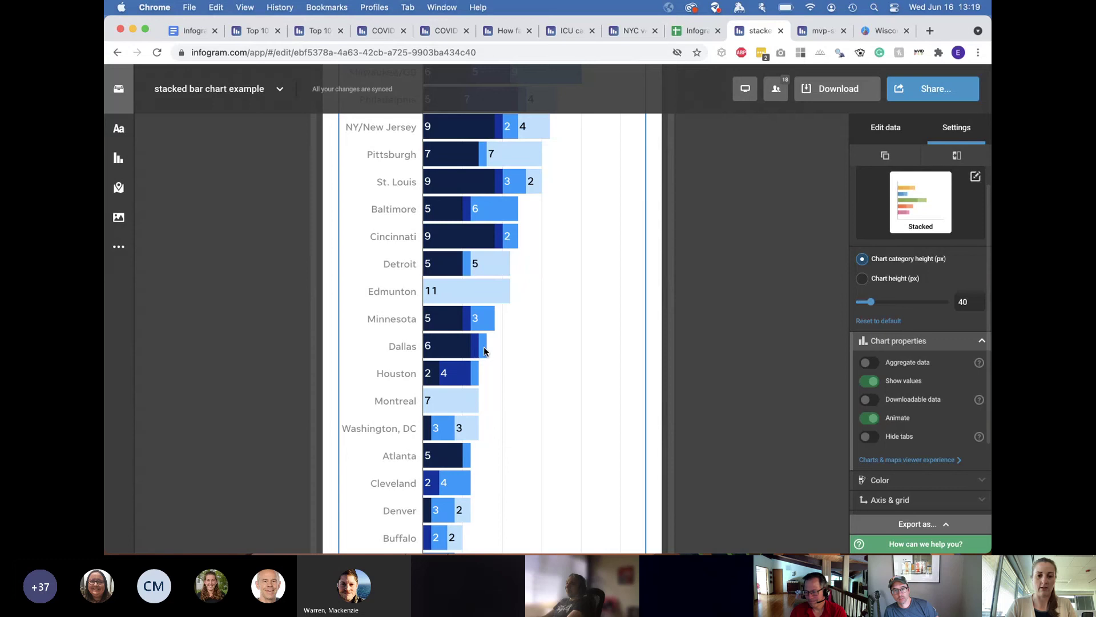
scroll(460, 325, "down", 9)
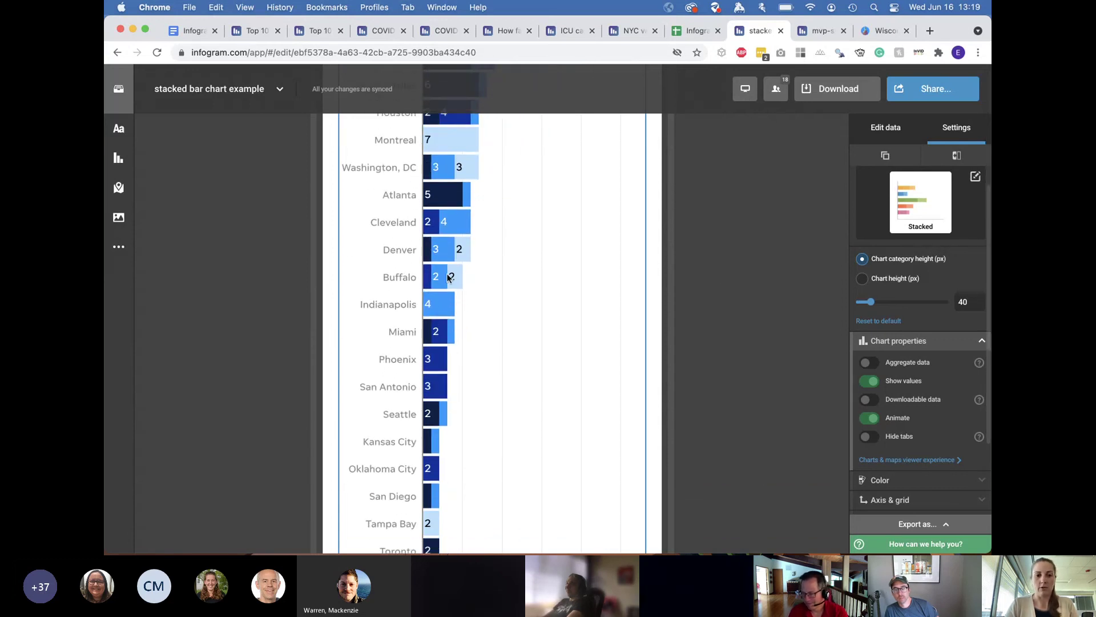
scroll(568, 262, "up", 10)
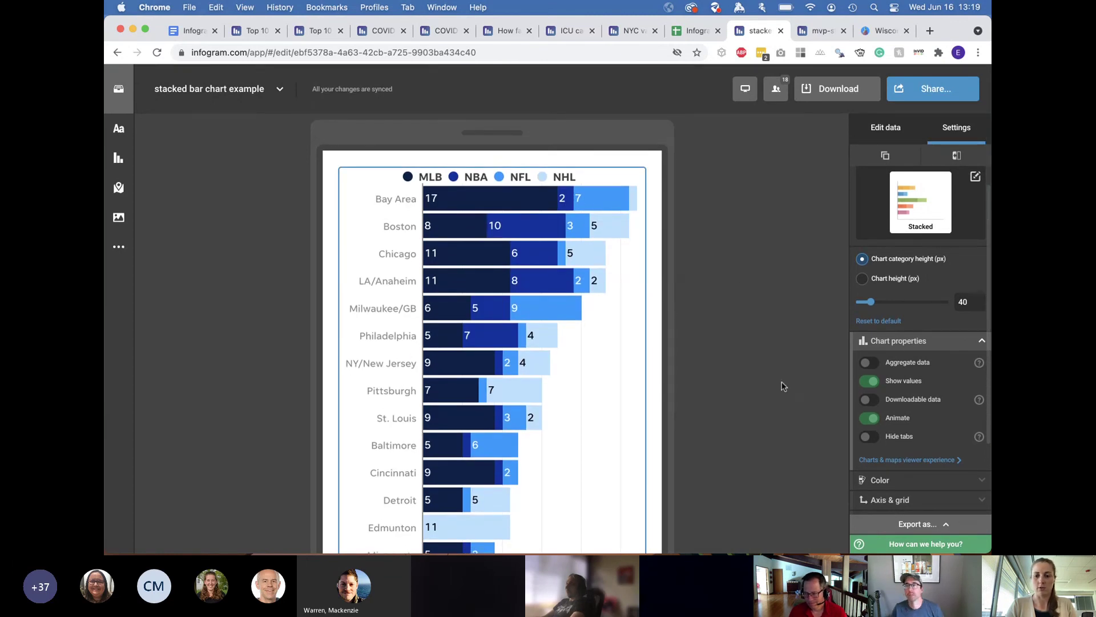
left_click(873, 382)
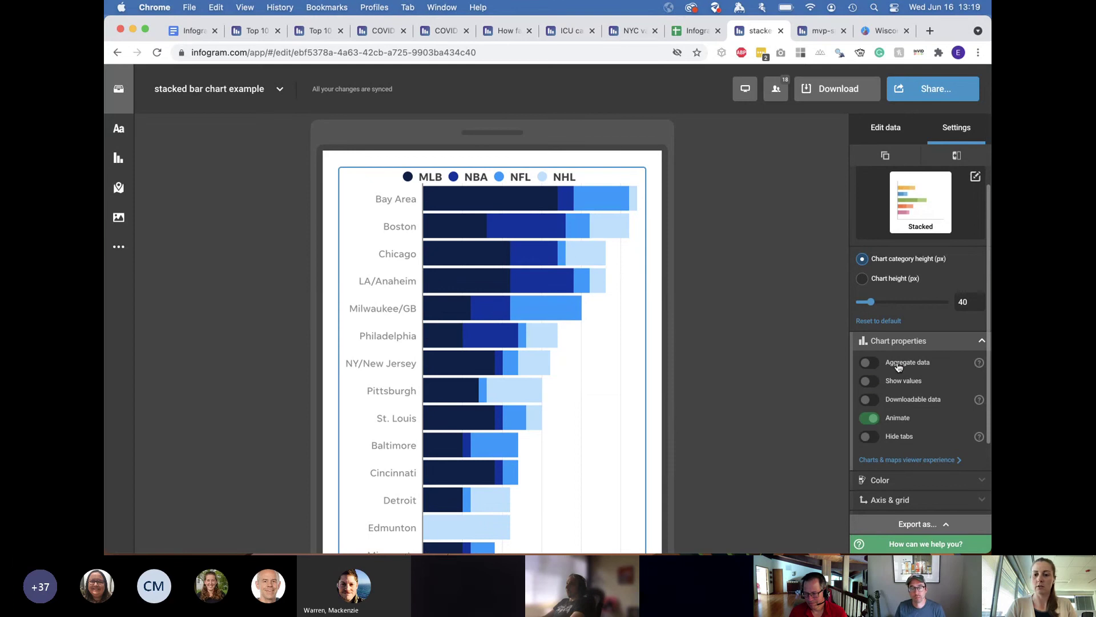
Step: Turn the stacked chart's tooltips back on
scroll(899, 368, "down", 3)
left_click(886, 463)
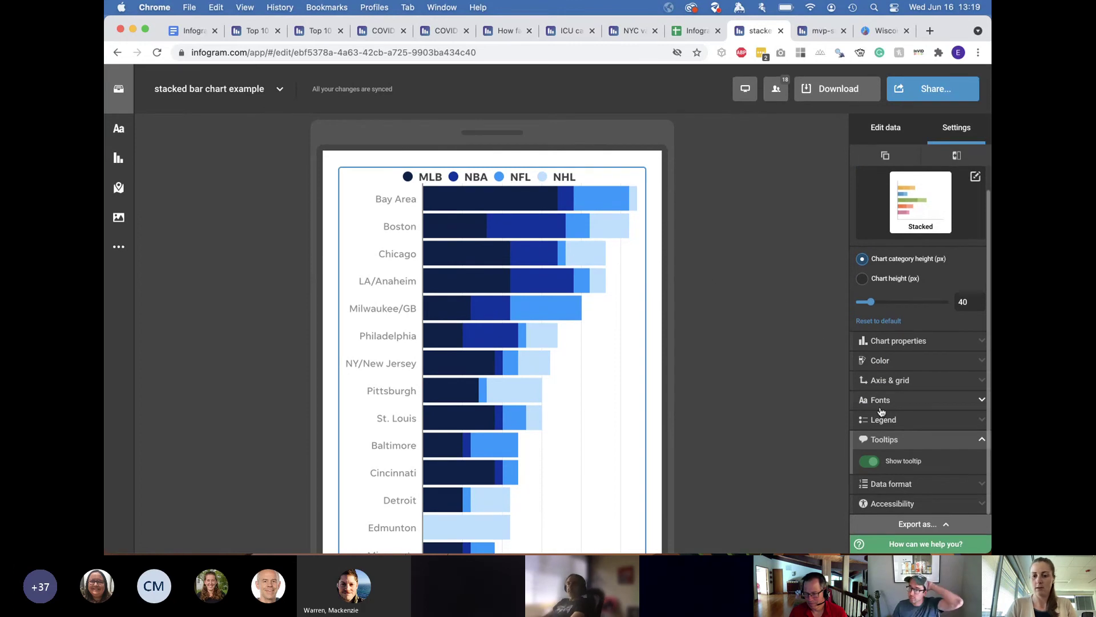
Step: Review the chart's accessibility settings, including the screen reader visibility, label and description
left_click(902, 504)
scroll(902, 505, "down", 2)
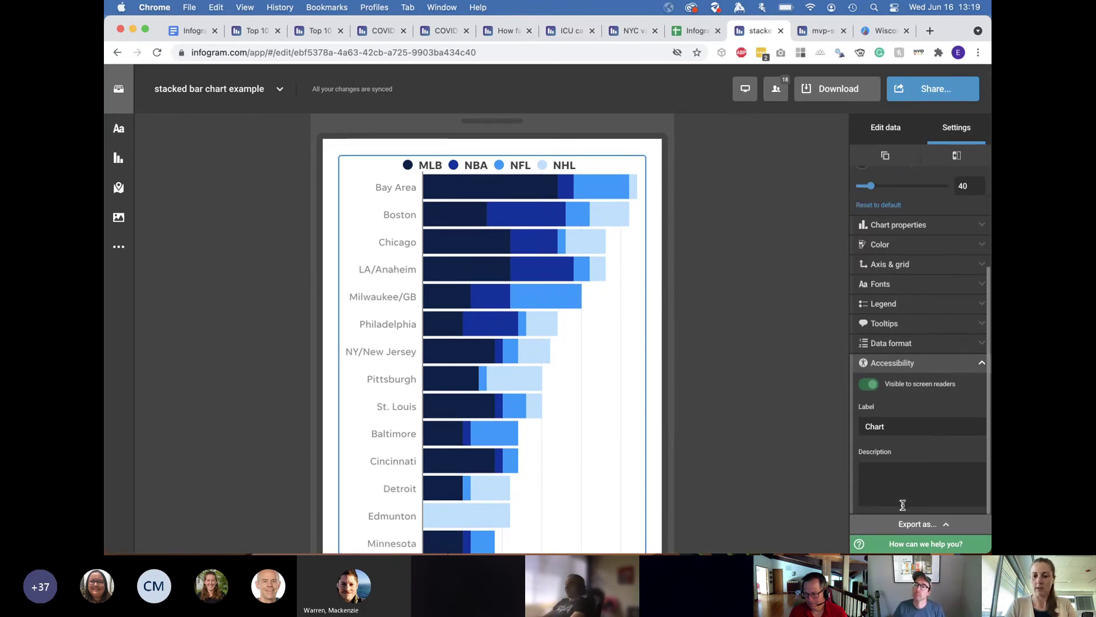
left_click(886, 473)
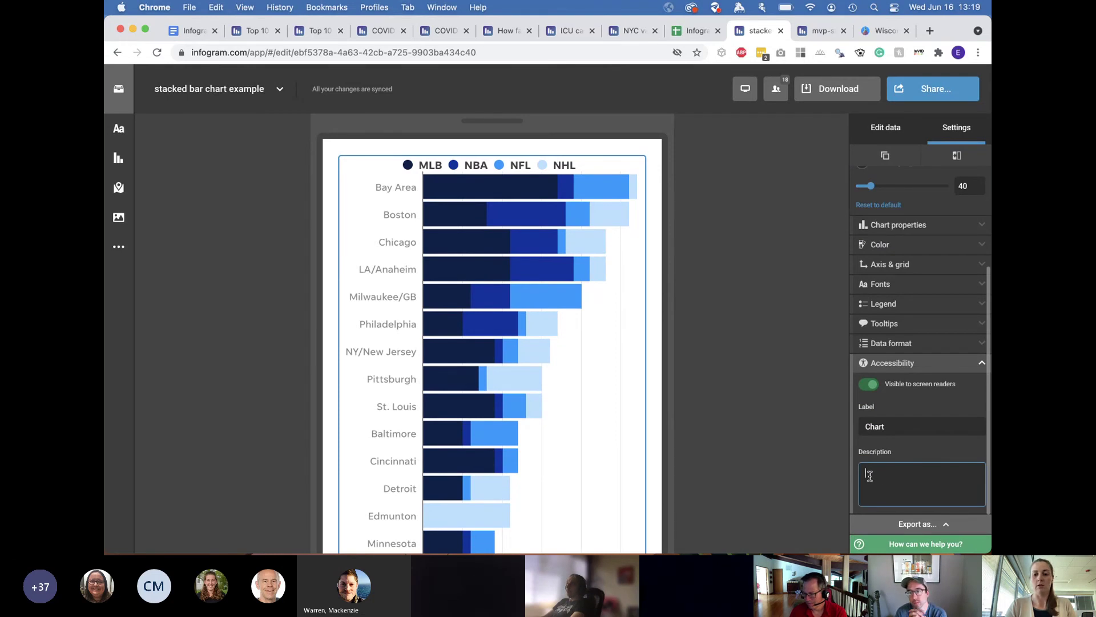
left_click(913, 366)
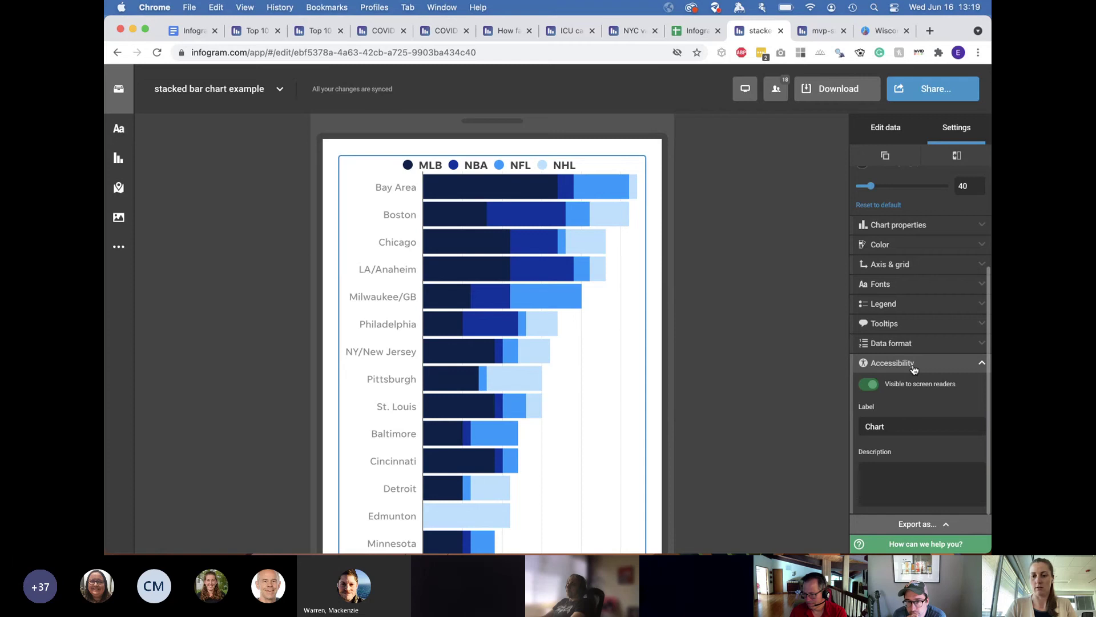
Step: Review the chart's data format options: numeric formats, prefix and suffix settings, and switching rows with columns
left_click(893, 484)
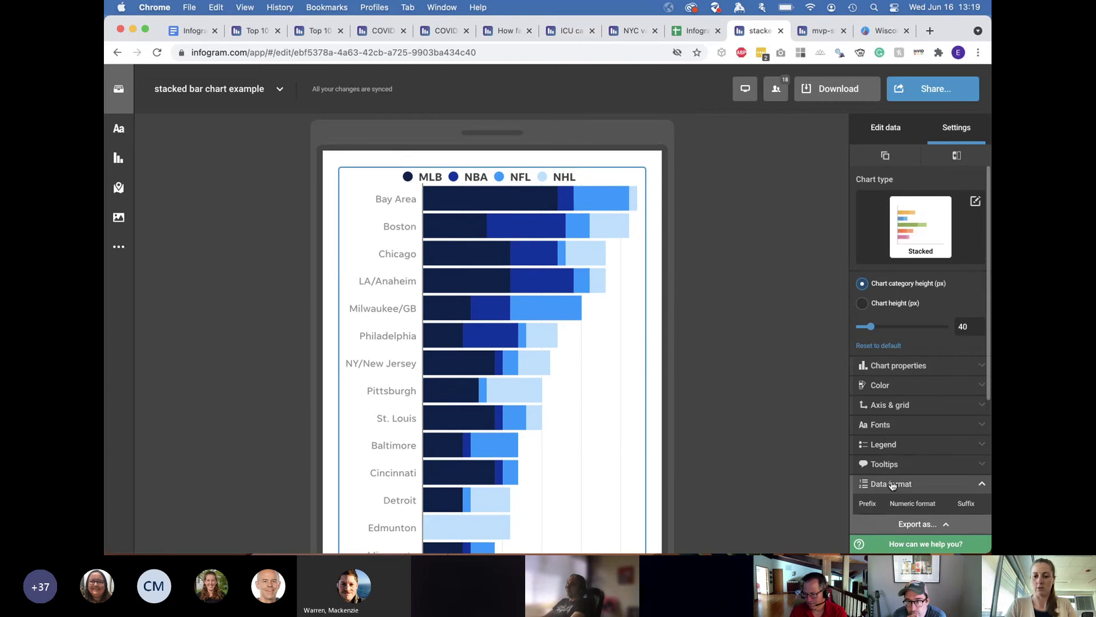
scroll(920, 469, "down", 3)
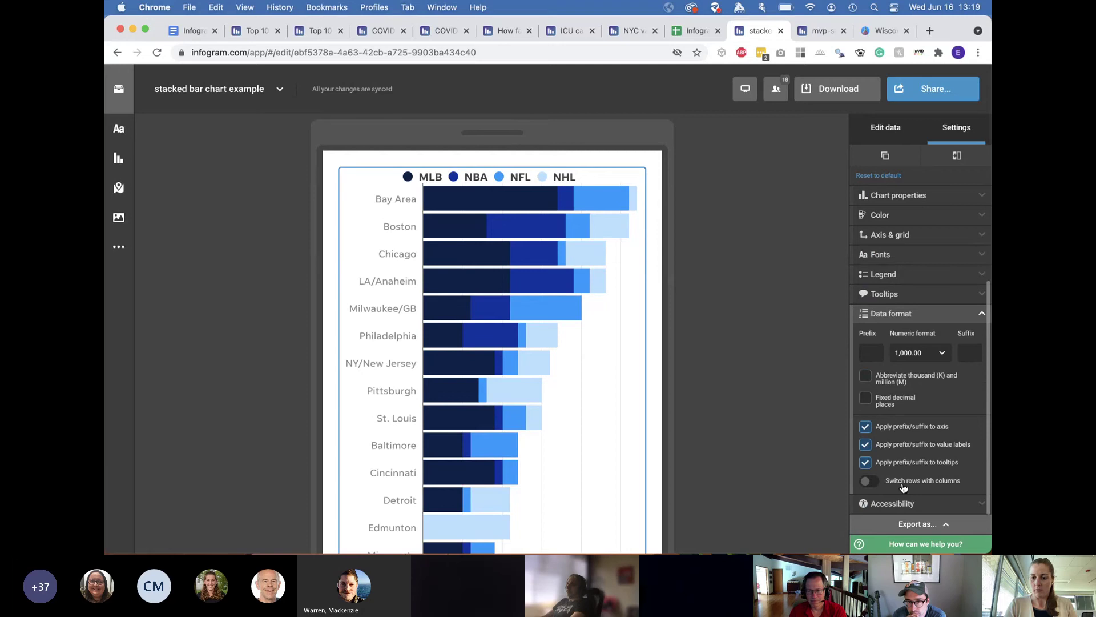
left_click(926, 353)
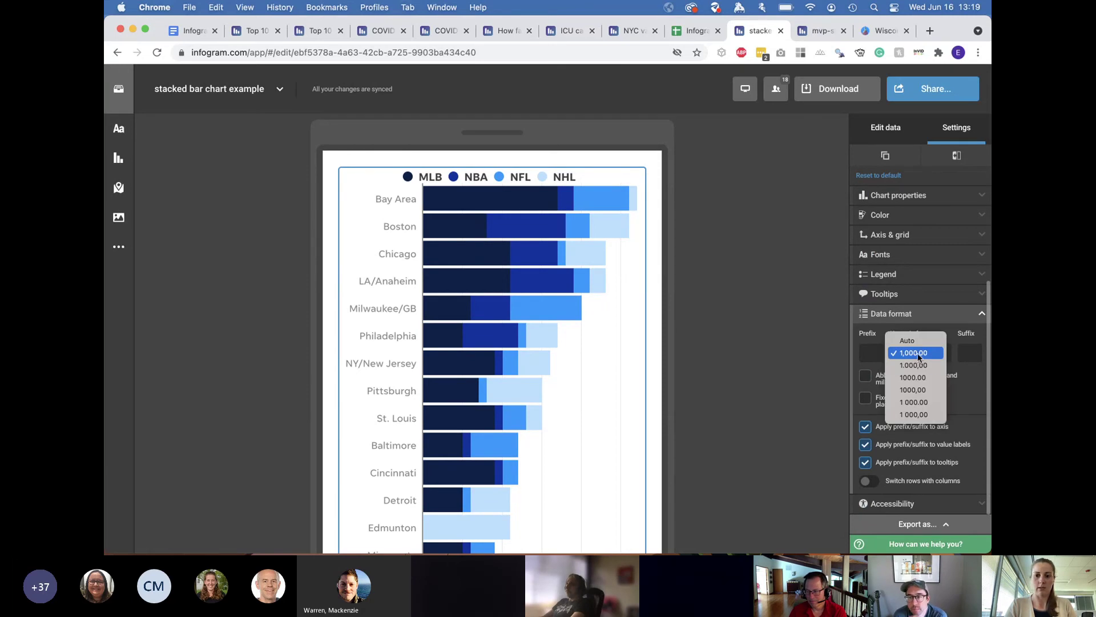
left_click(919, 354)
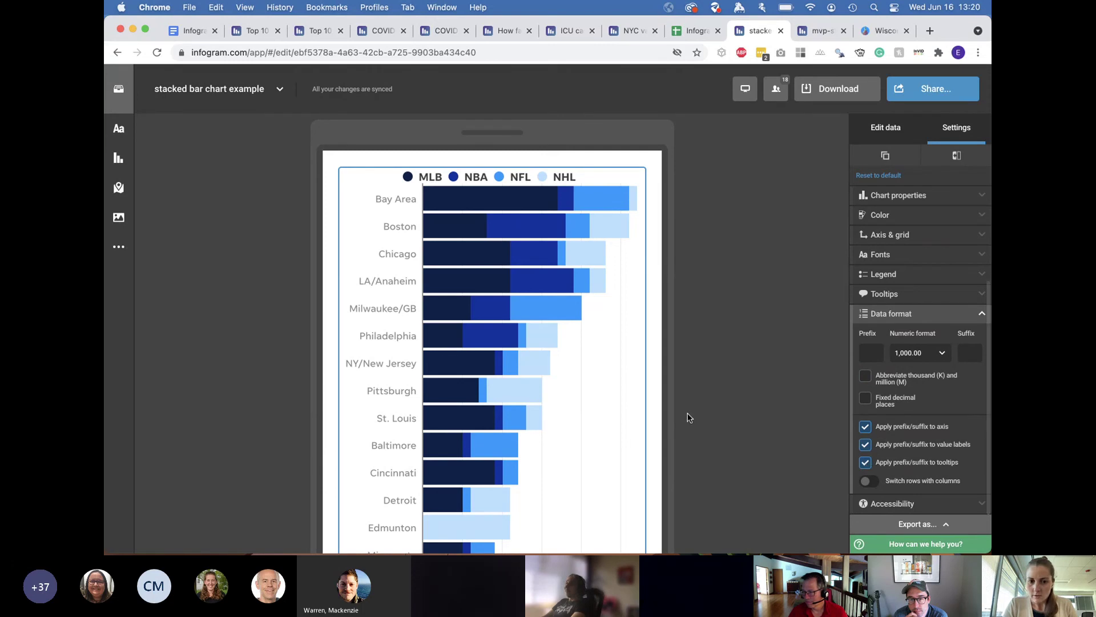
mouse_move(554, 313)
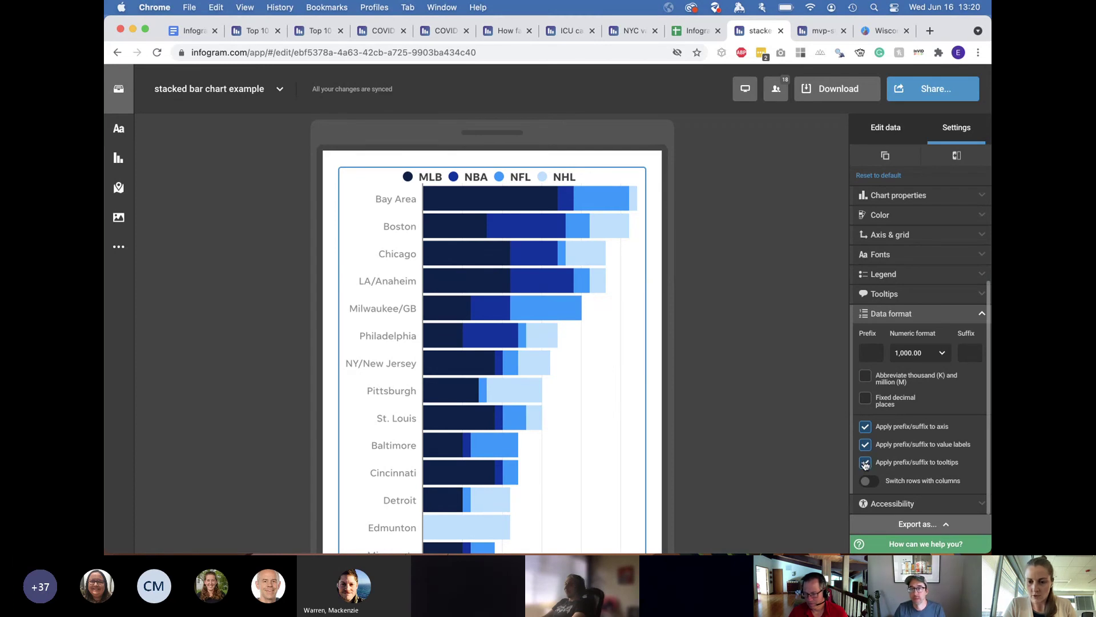
mouse_move(546, 283)
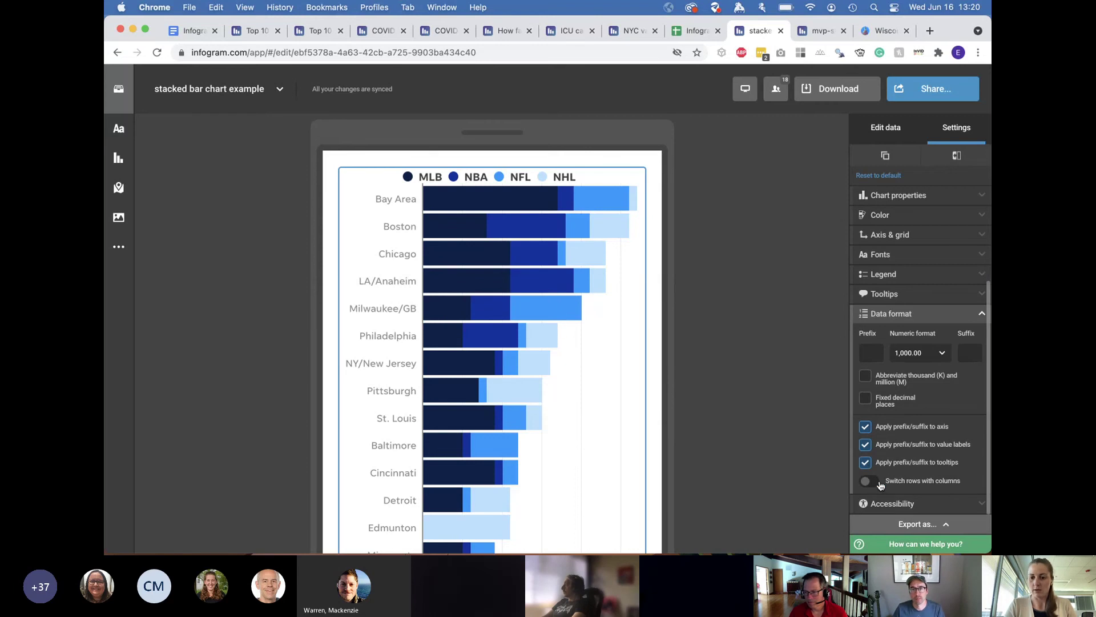
left_click(917, 319)
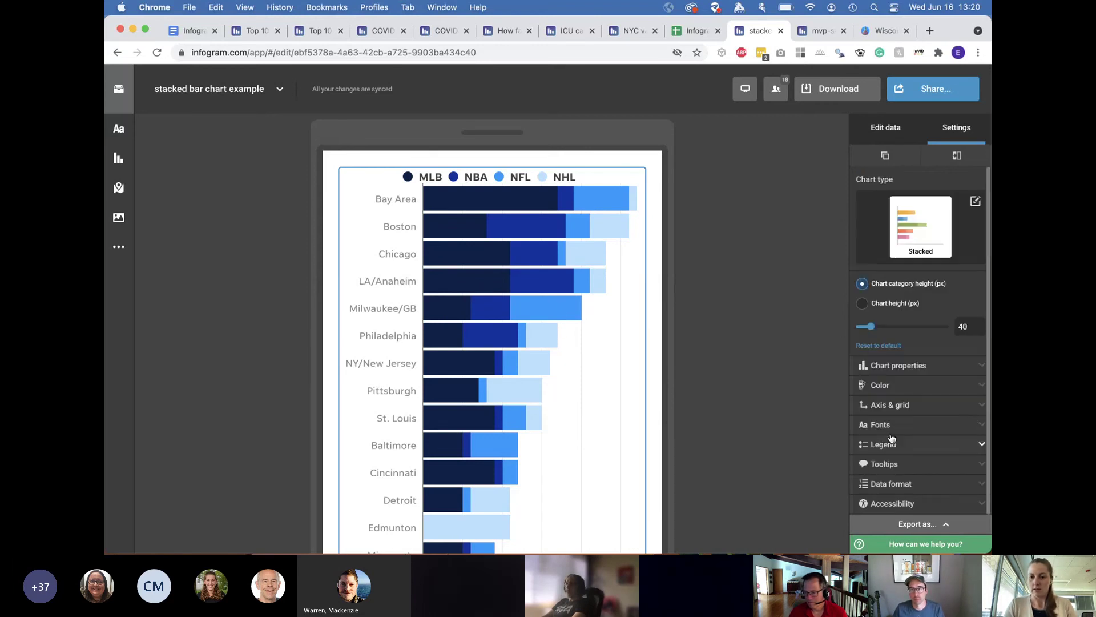
Step: Try a % suffix on the chart's values and check it in the tooltip of a bar segment
left_click(909, 485)
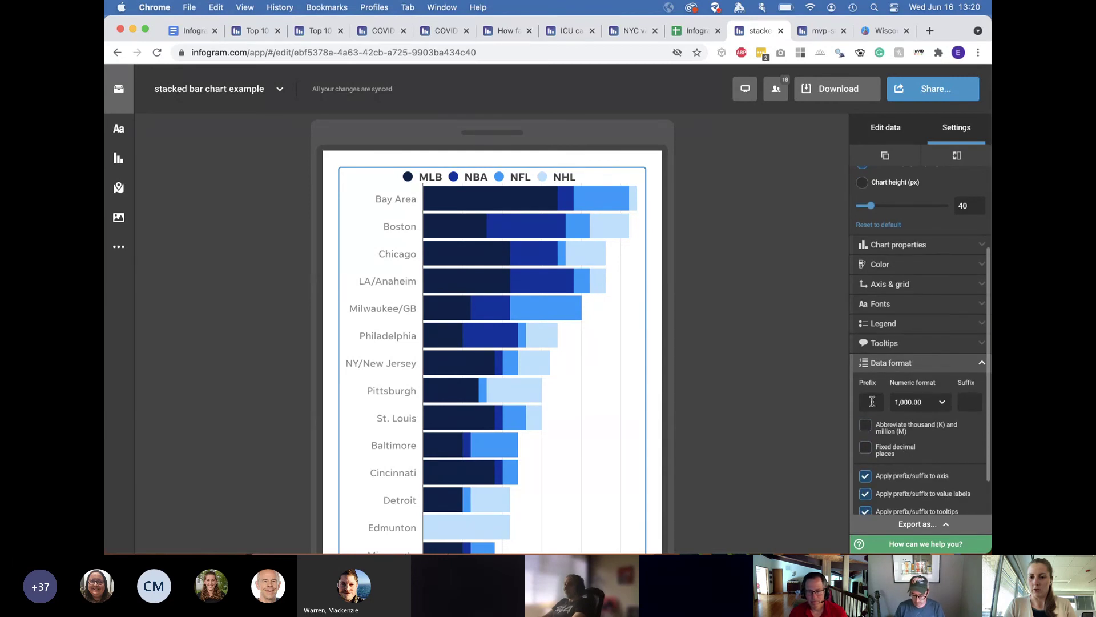
left_click(973, 402)
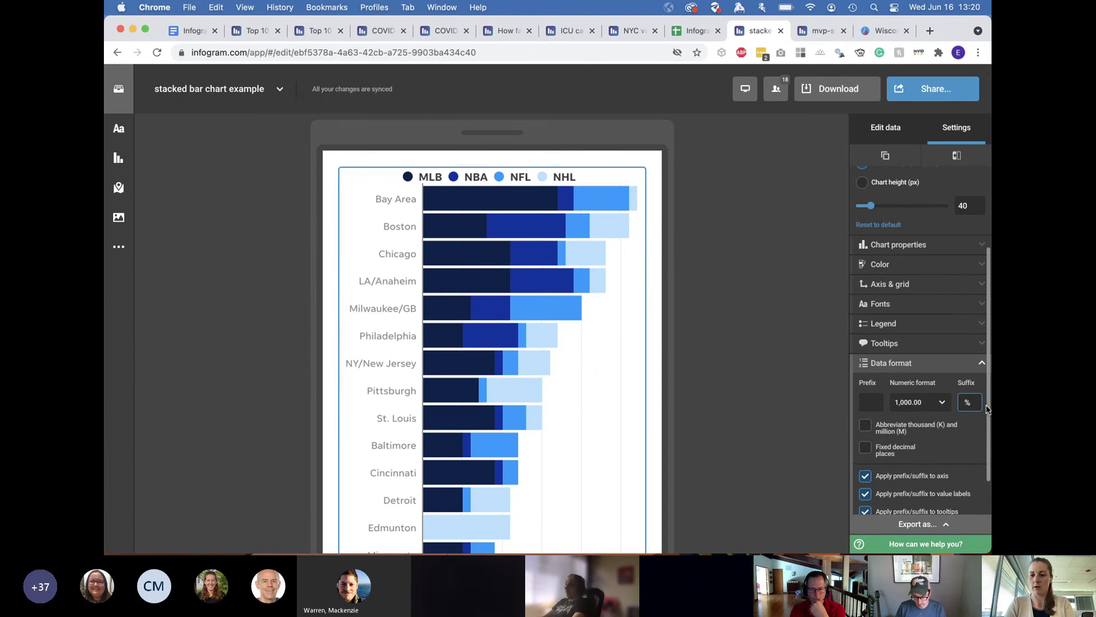
left_click(759, 353)
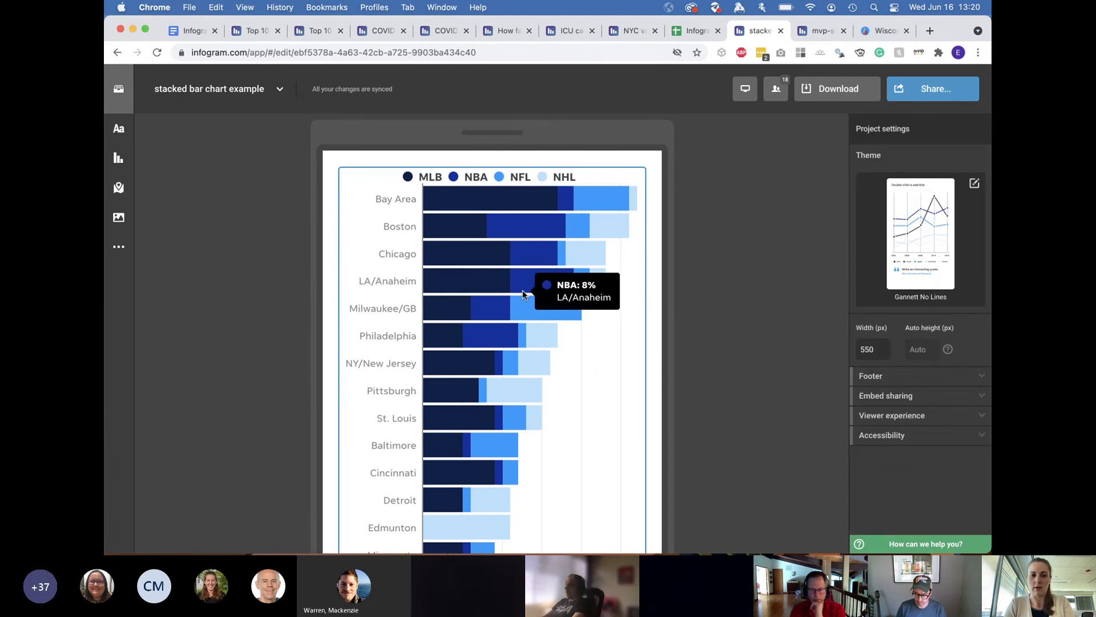
left_click(628, 314)
Step: Clear the % suffix from the stacked chart's data format
left_click(944, 445)
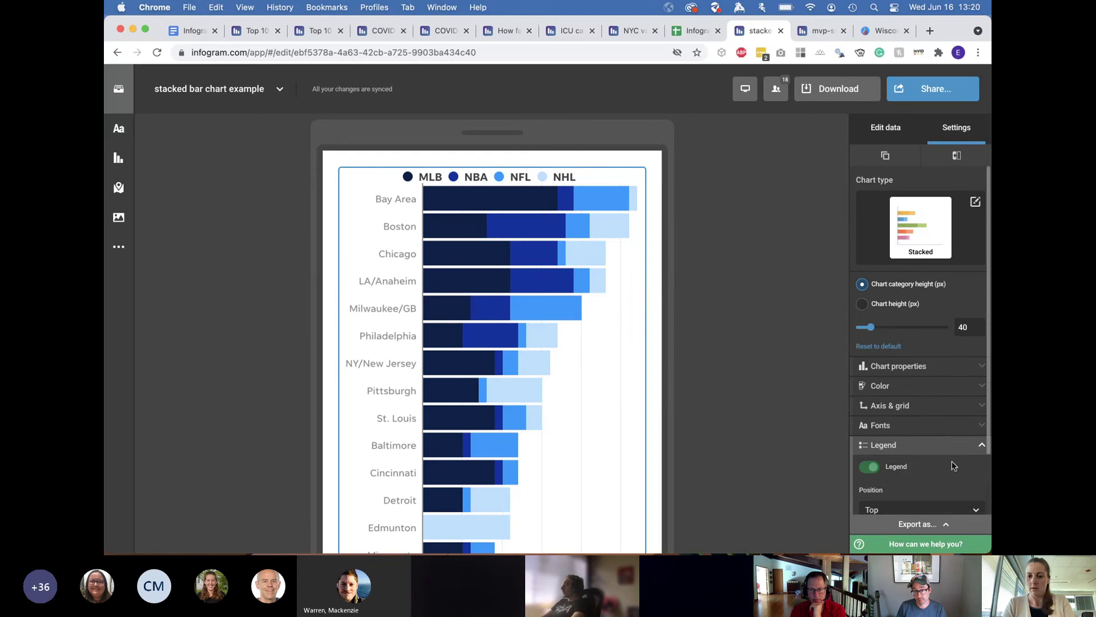
scroll(954, 466, "down", 3)
left_click(937, 372)
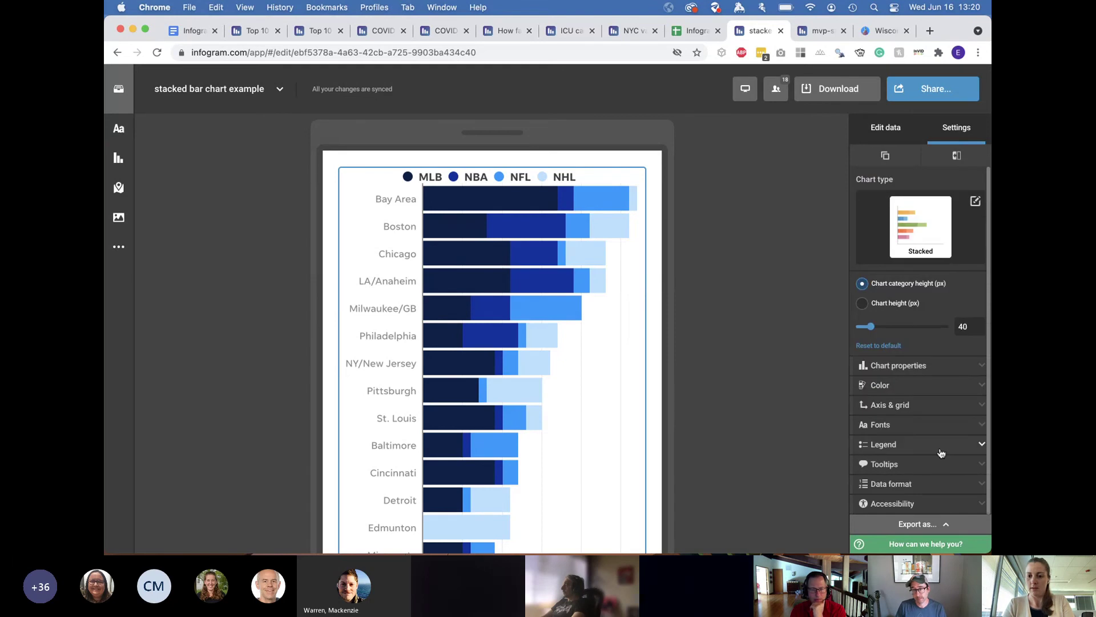
left_click(943, 484)
scroll(961, 495, "down", 5)
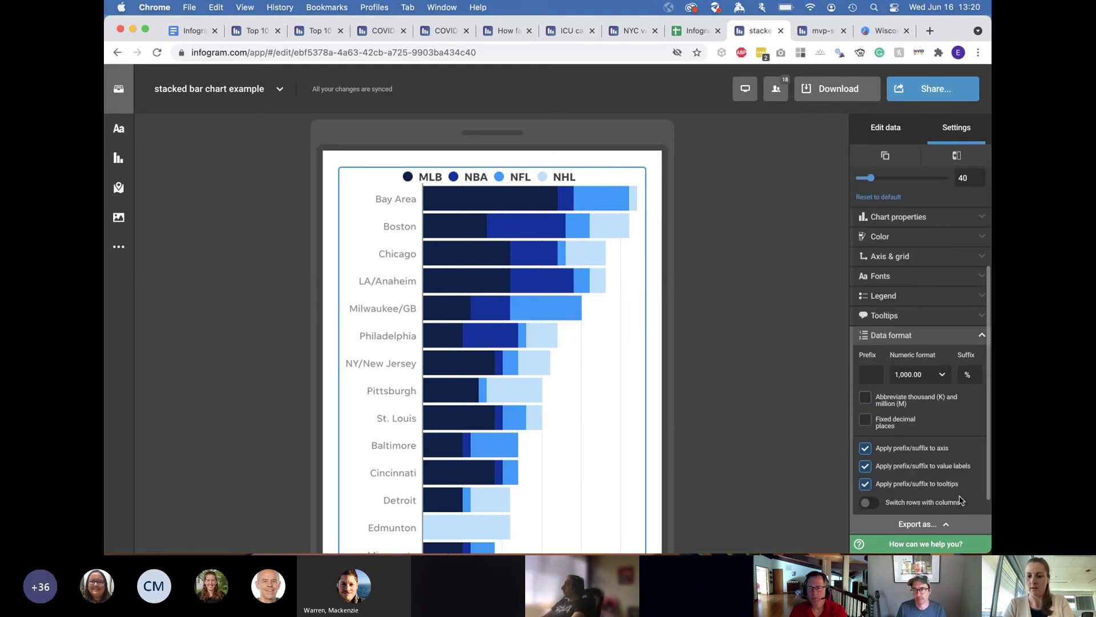
left_click(969, 373)
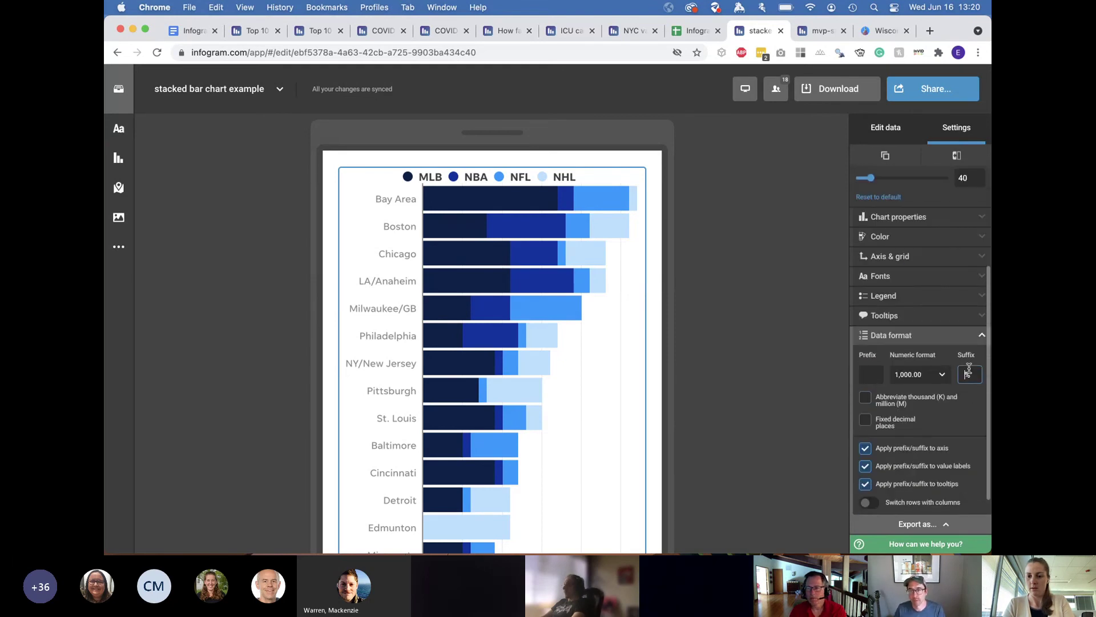
left_click(792, 283)
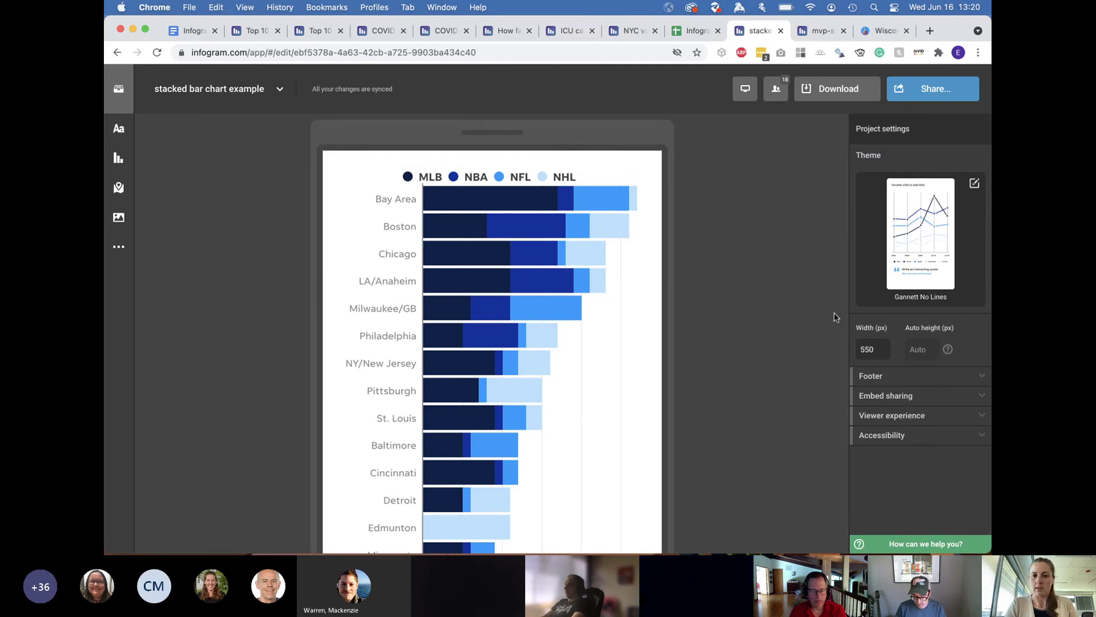
left_click(632, 289)
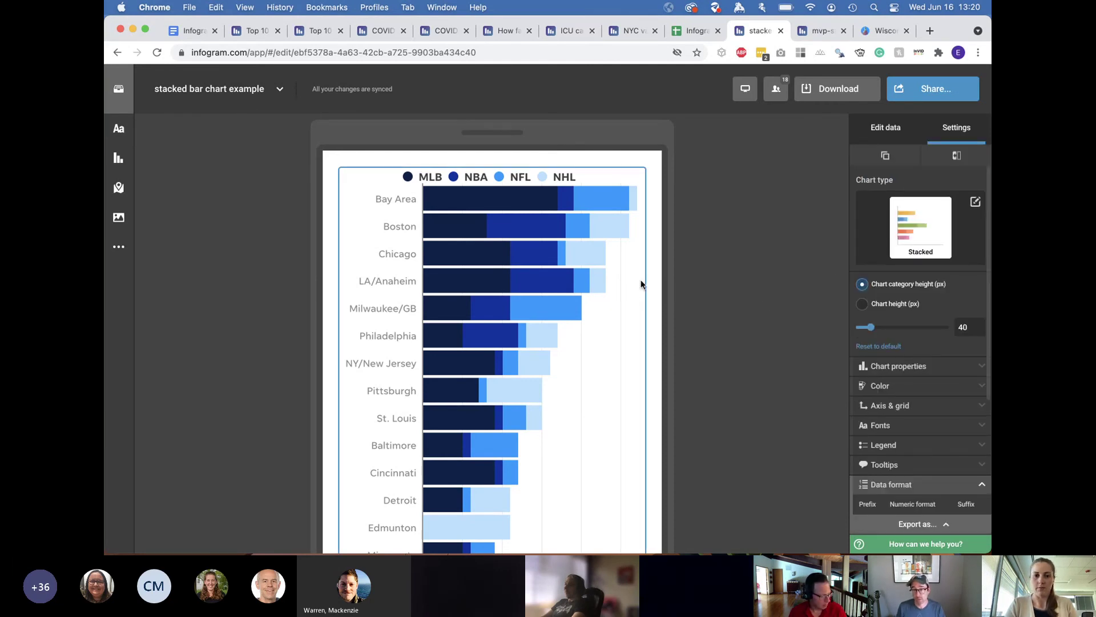
Step: Review the project's width and footer logo settings, and check the custom logo at the end of the page
left_click(759, 311)
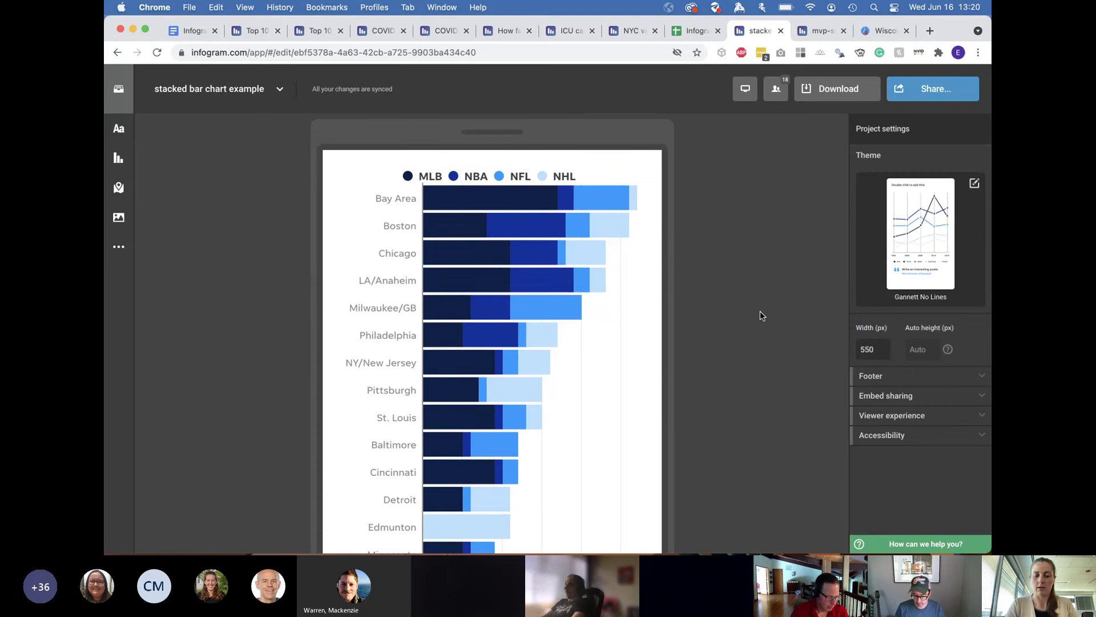
left_click(871, 349)
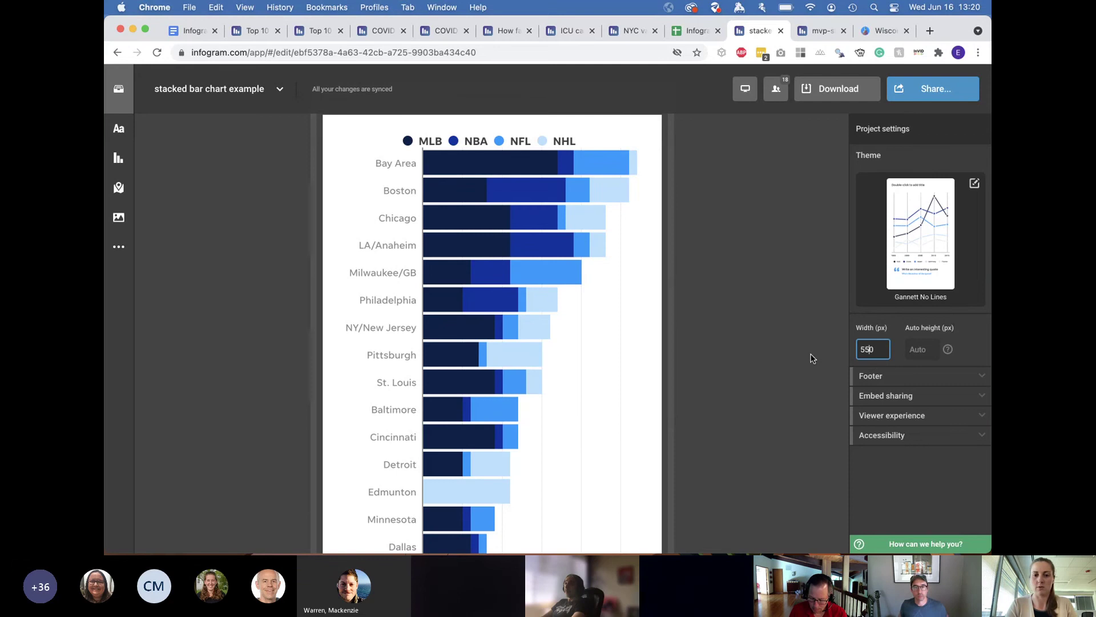
left_click(836, 360)
left_click(866, 378)
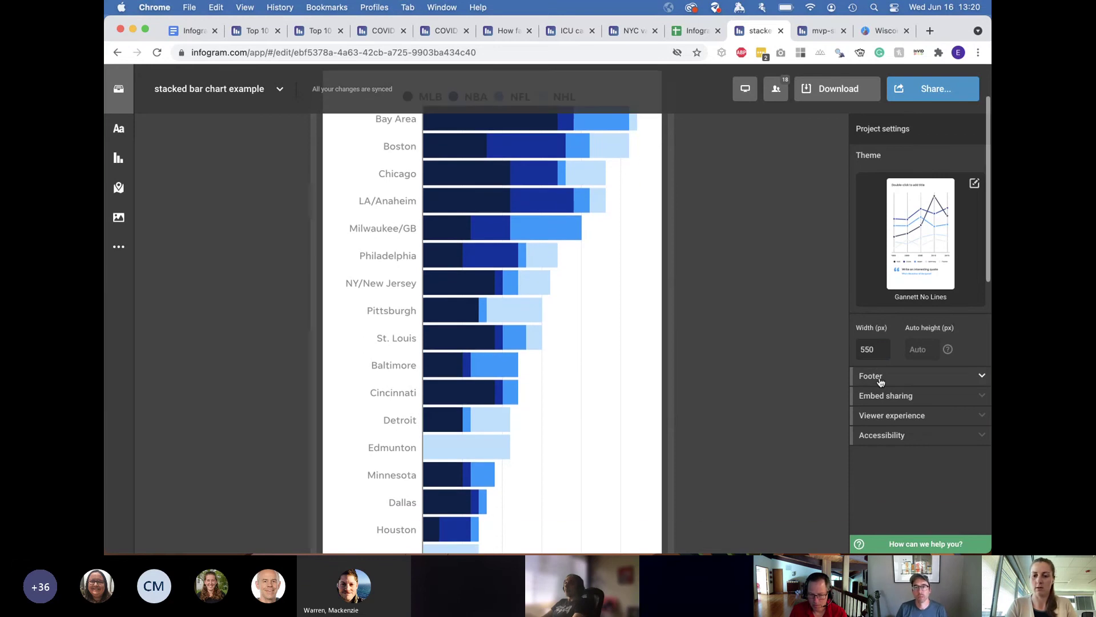
scroll(883, 394, "down", 2)
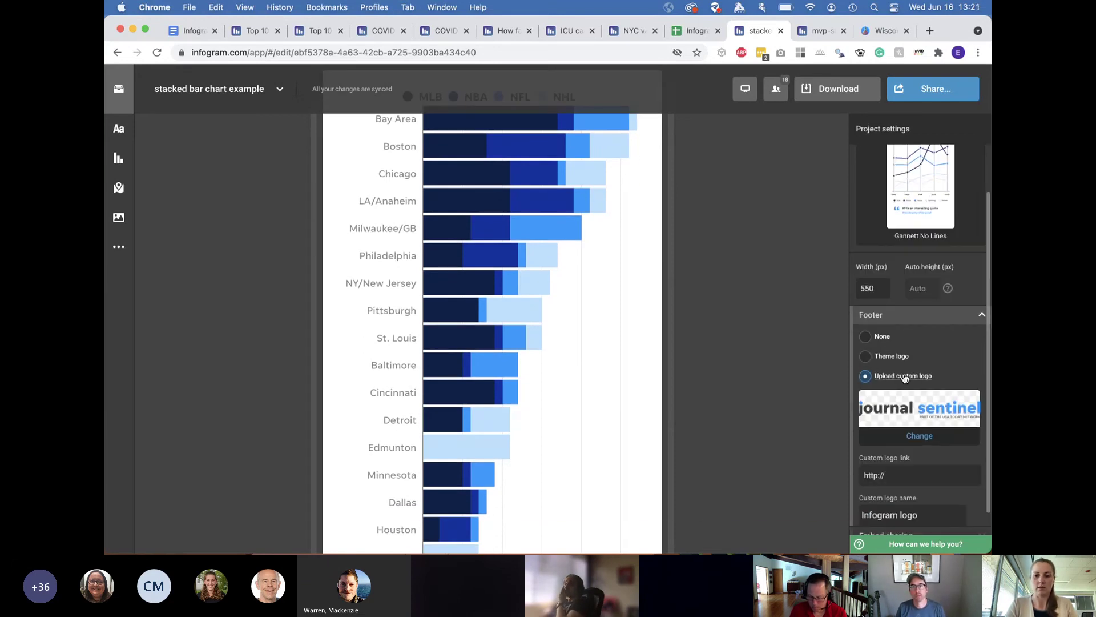
scroll(736, 443, "down", 5)
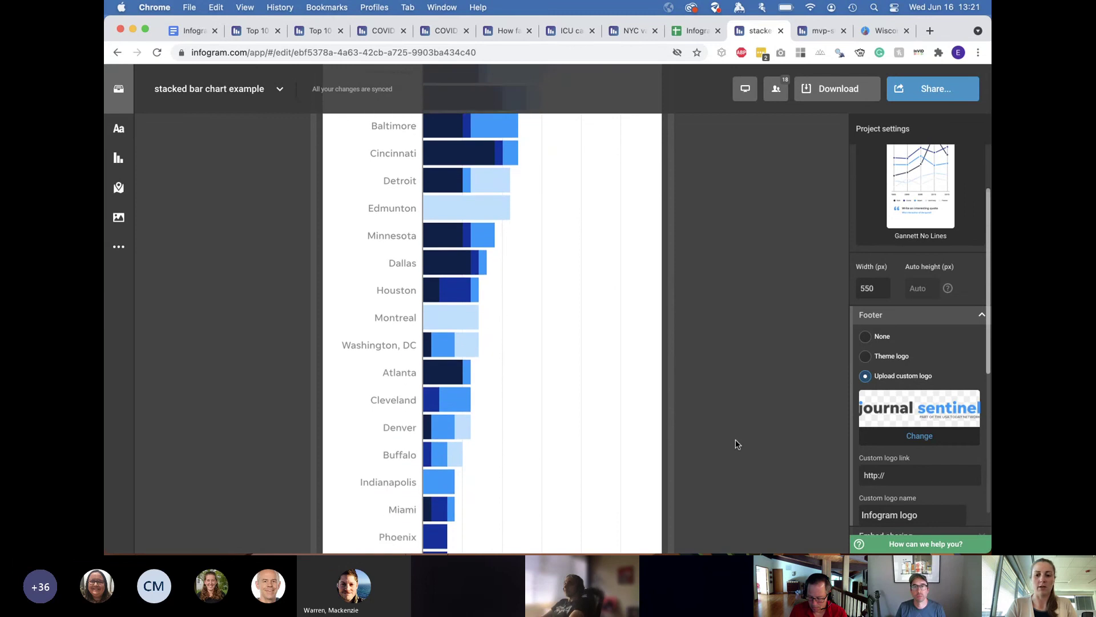
scroll(730, 474, "down", 10)
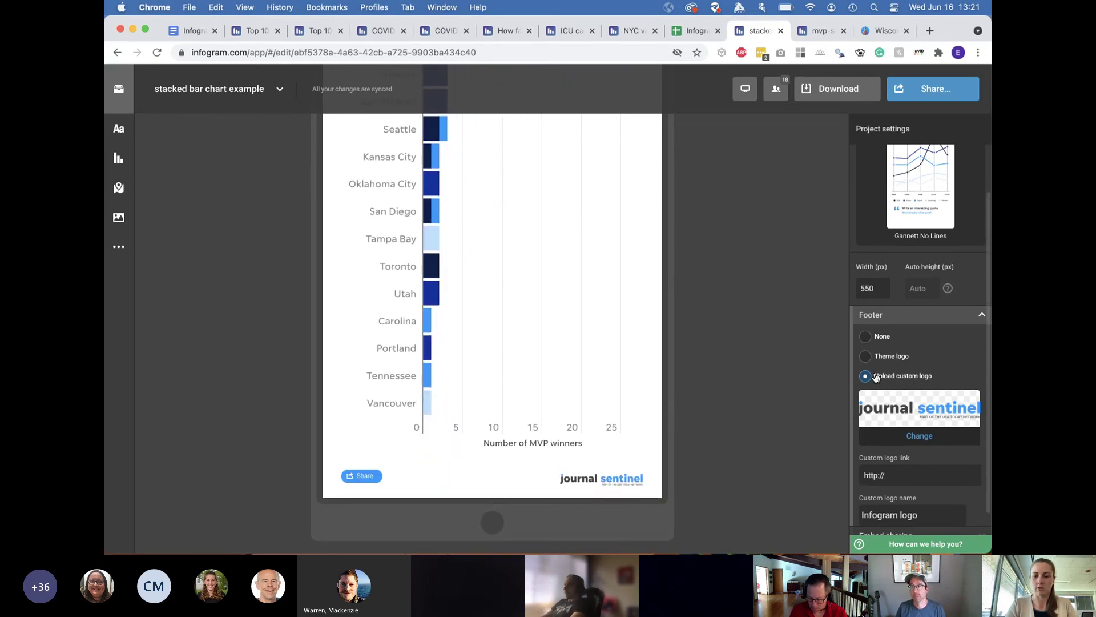
left_click(900, 314)
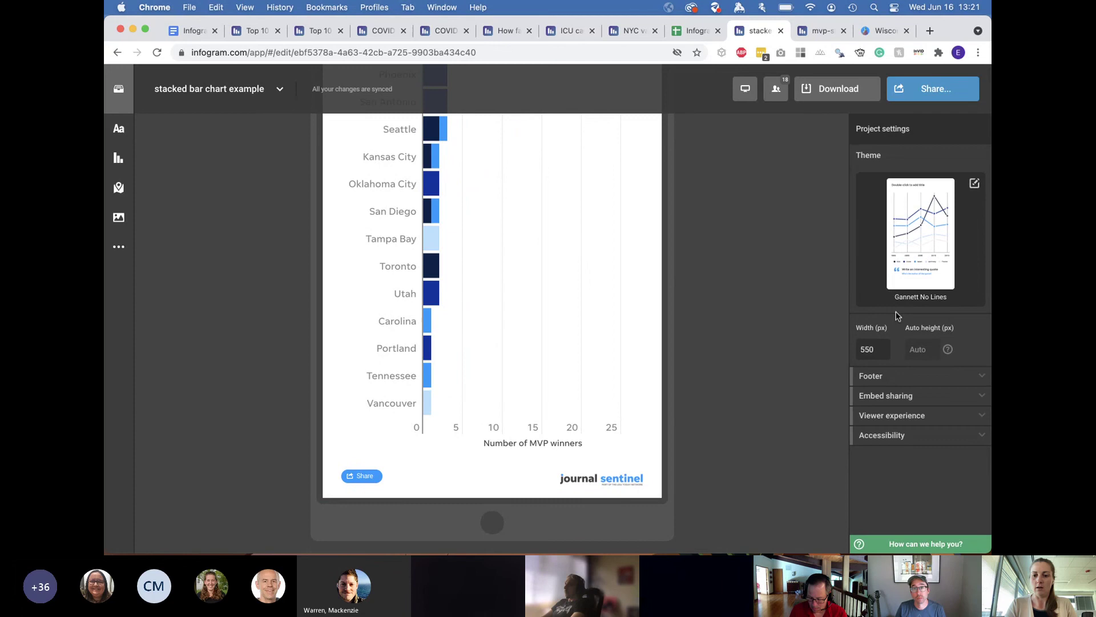
Step: Try the custom share link option in the embed sharing settings, reviewing its link choices, and turn it off again
left_click(892, 404)
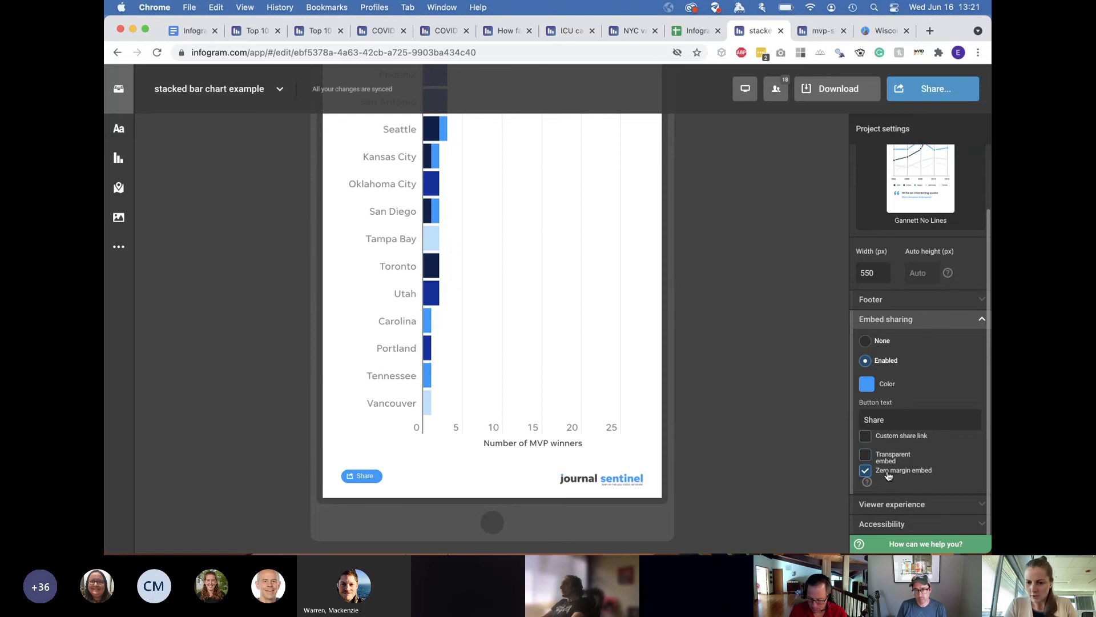
left_click(865, 437)
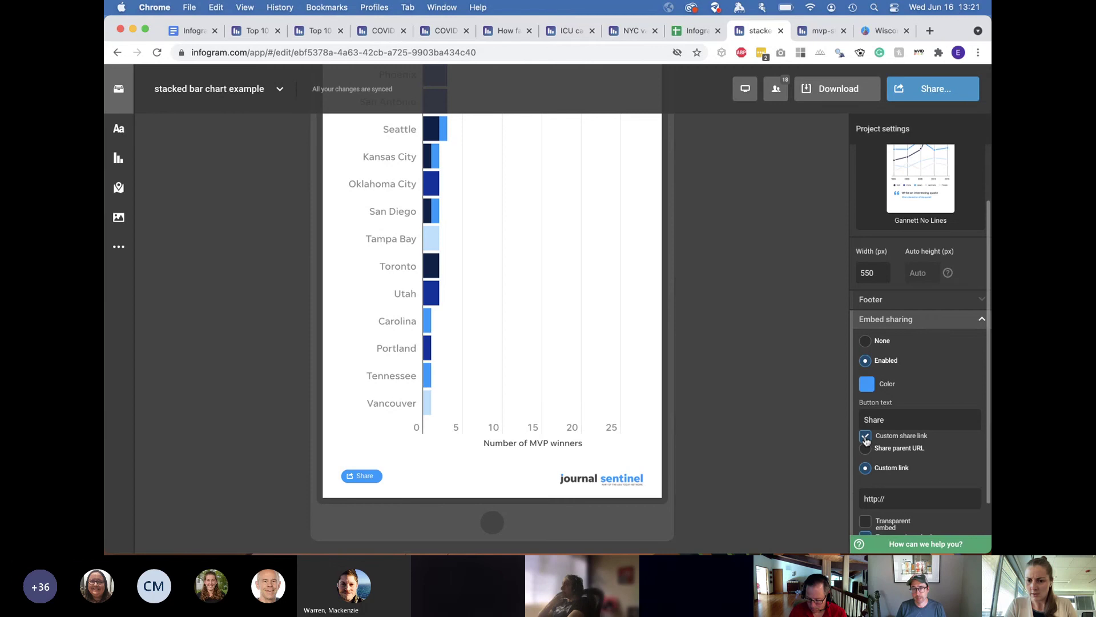
scroll(872, 451, "down", 2)
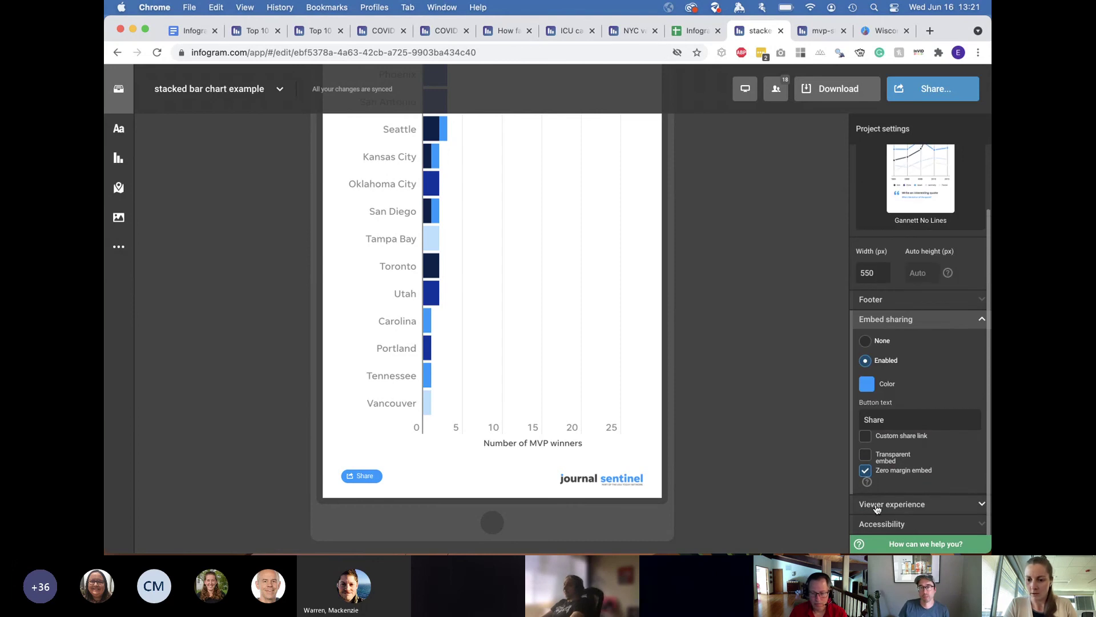
Step: Try allowing public download in the viewer experience settings, check the page for the change, and disallow it again
left_click(878, 506)
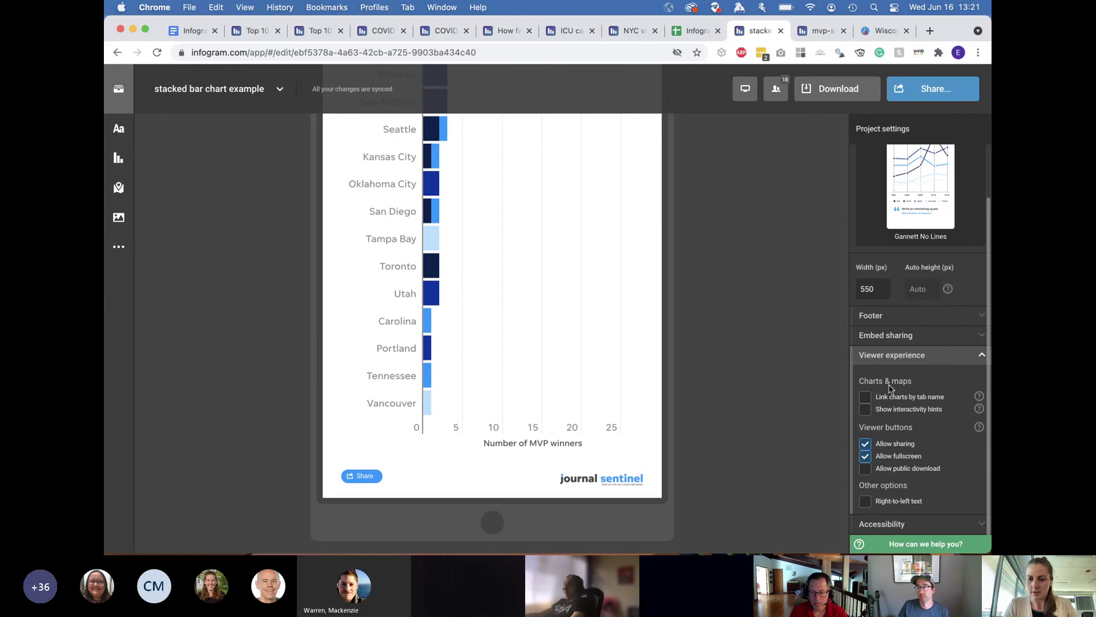
left_click(868, 468)
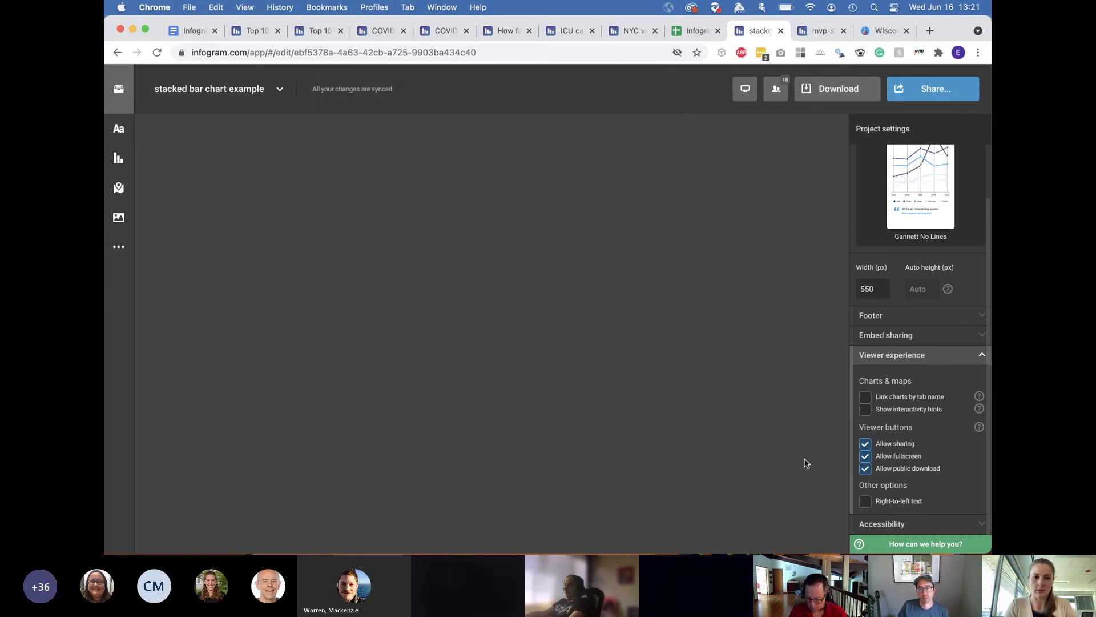
scroll(810, 466, "down", 12)
scroll(806, 462, "down", 4)
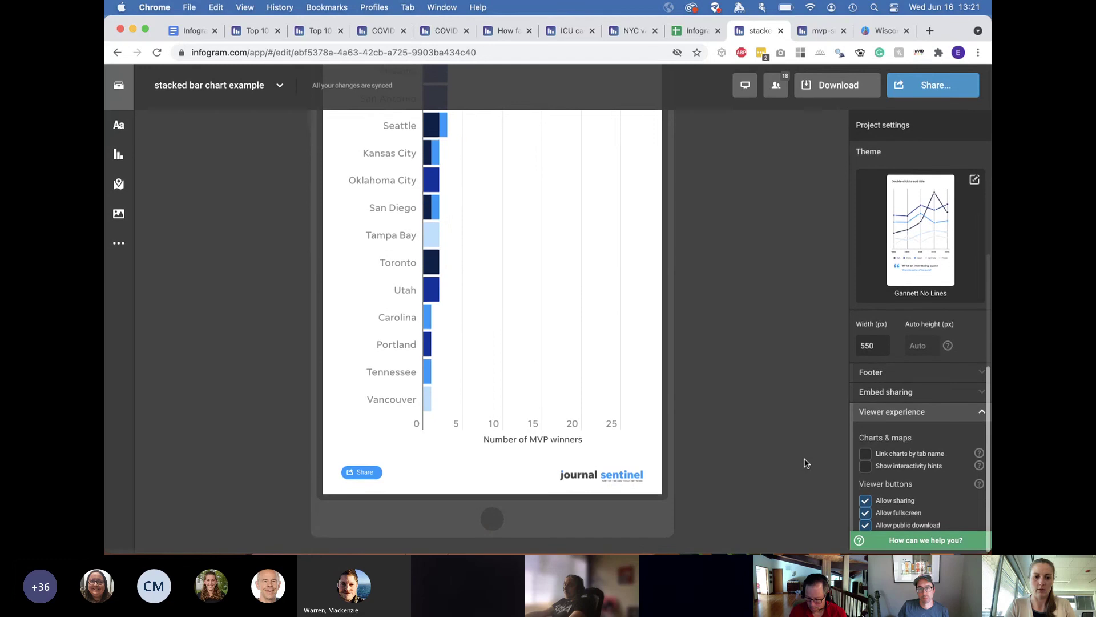
scroll(604, 446, "up", 15)
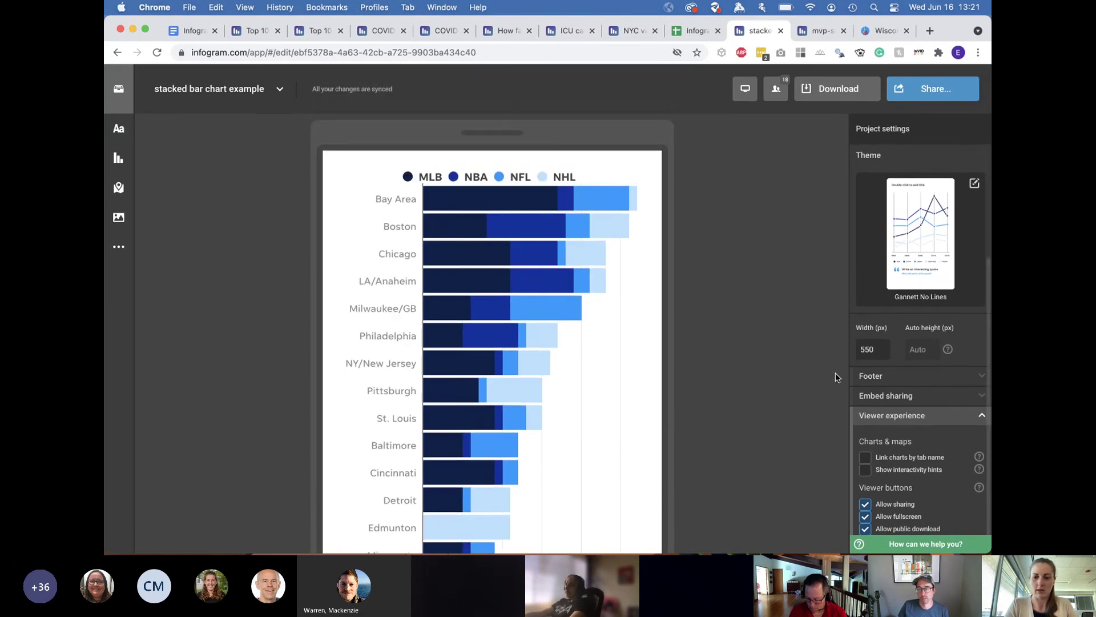
scroll(880, 434, "down", 2)
left_click(867, 469)
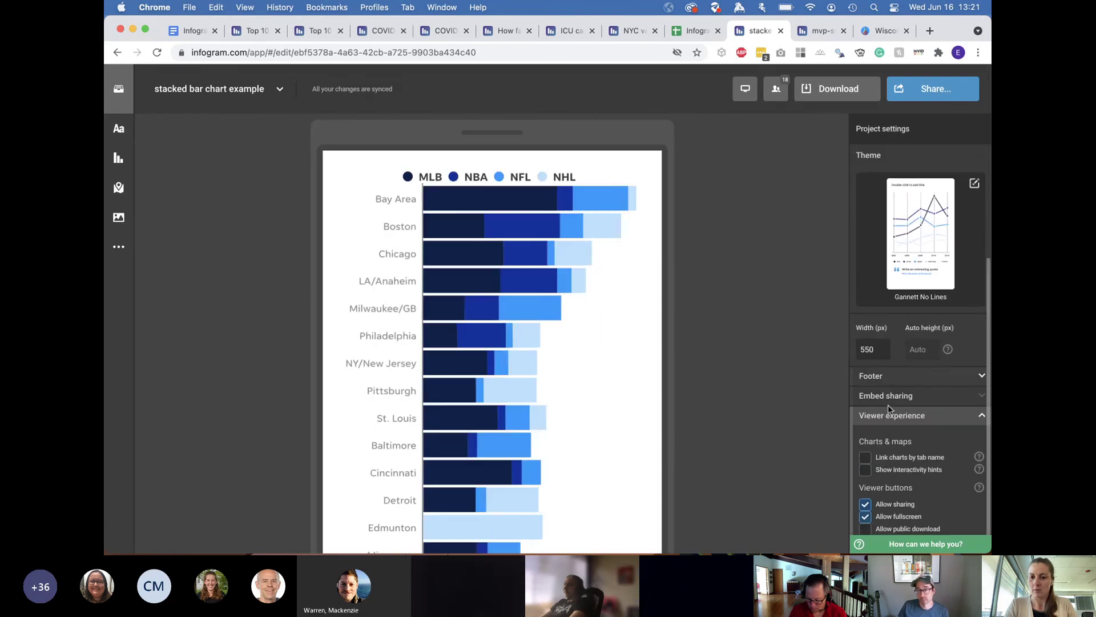
Step: Review the project's accessibility setting for the project language
left_click(889, 417)
left_click(887, 437)
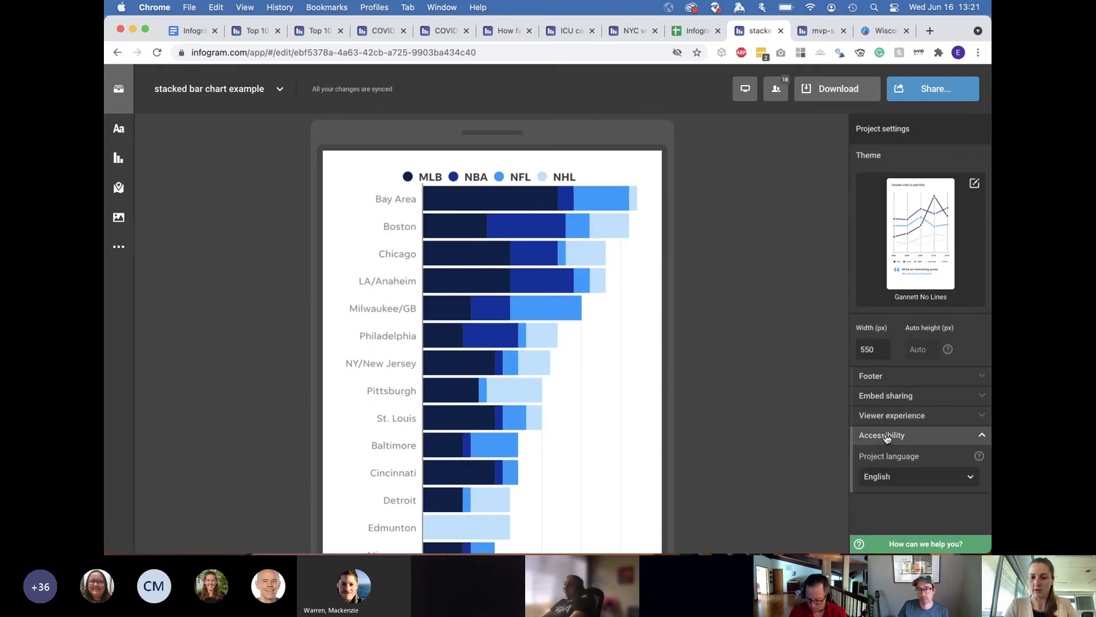
left_click(886, 437)
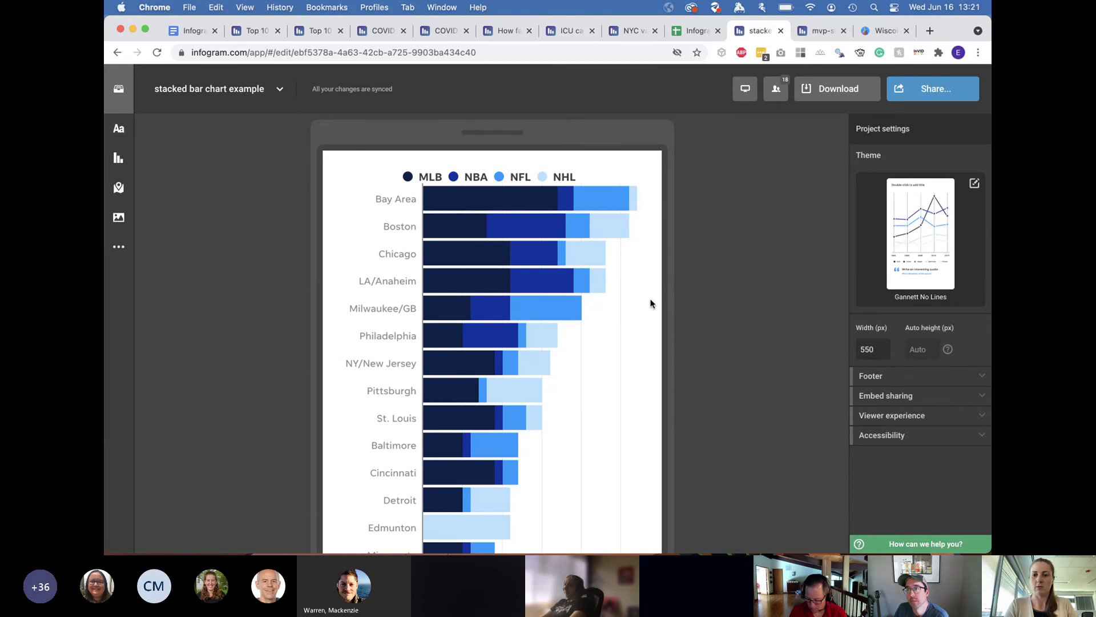
Step: Change the project's theme to Gannett and check its effect down the whole page
mouse_move(874, 252)
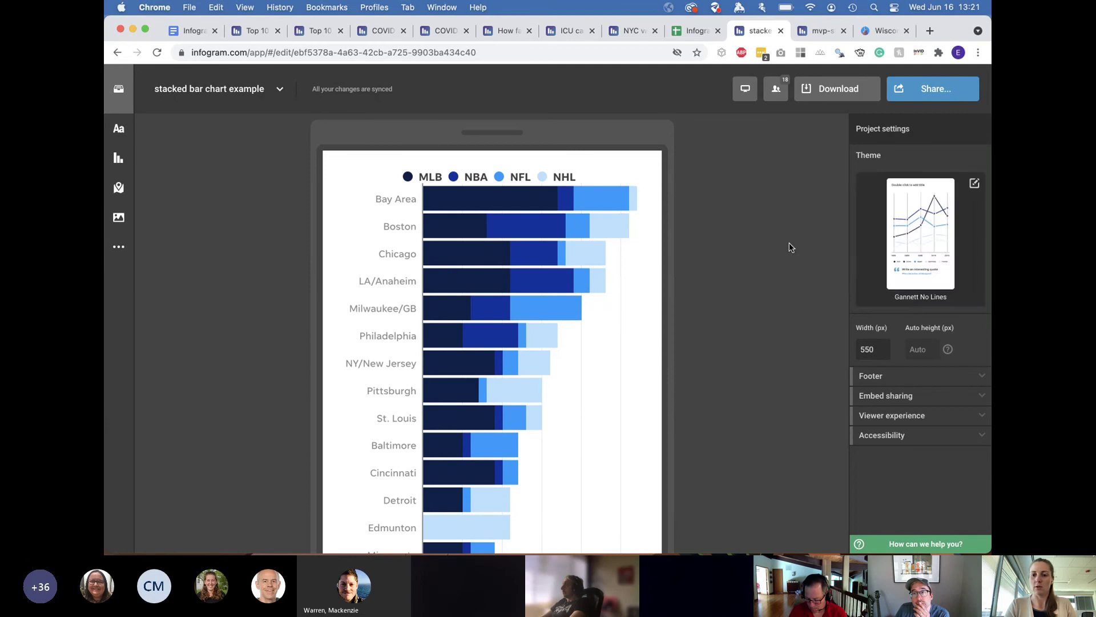
left_click(912, 247)
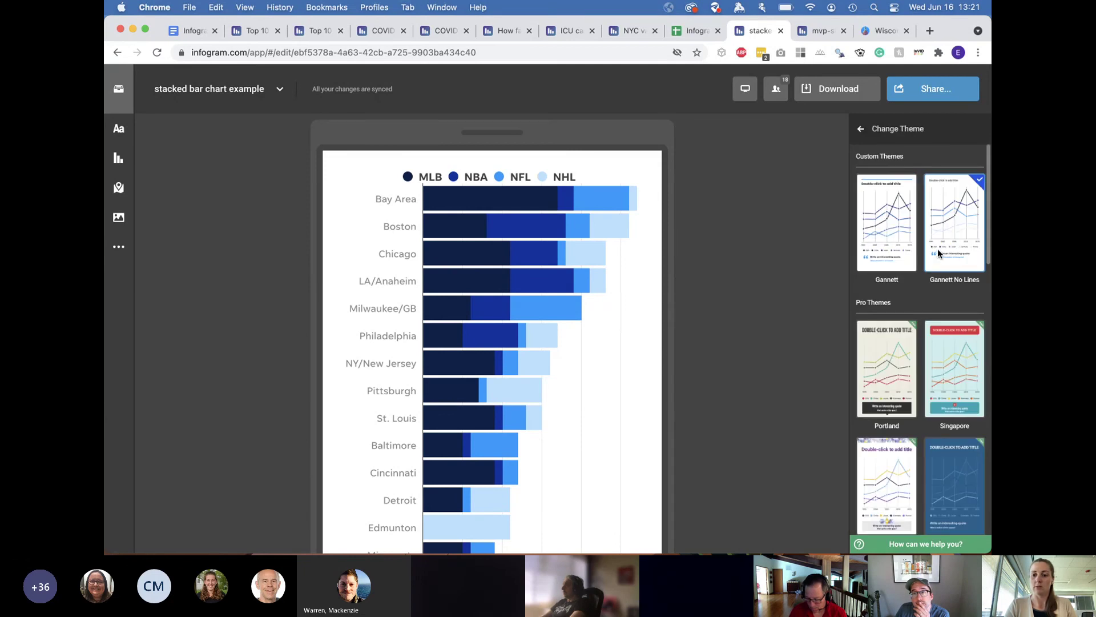
scroll(935, 393, "down", 2)
scroll(948, 286, "up", 2)
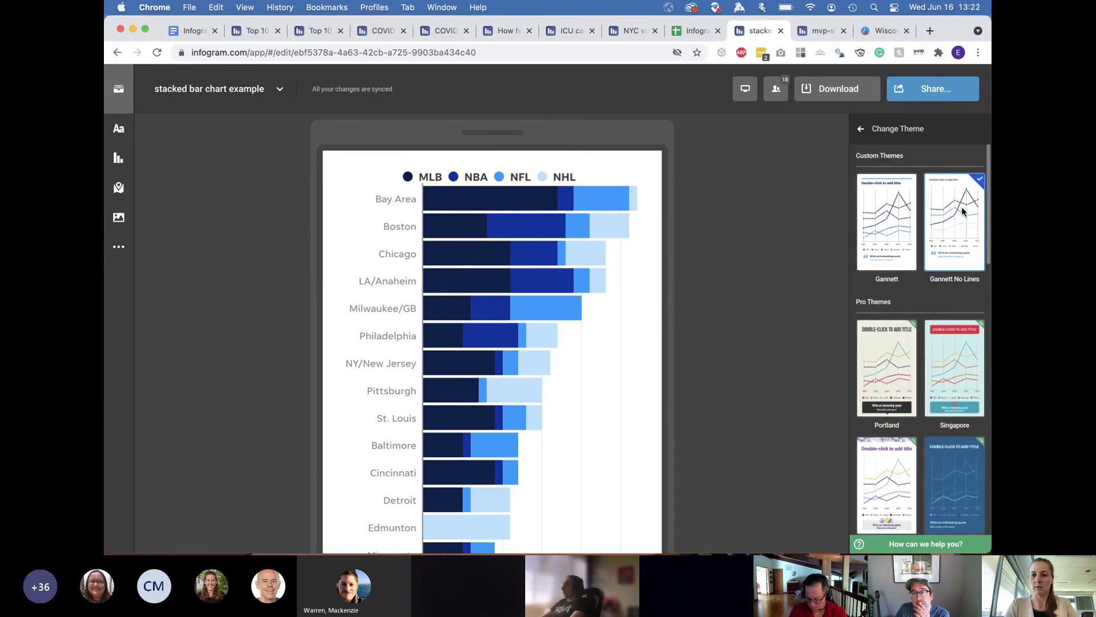
left_click(957, 215)
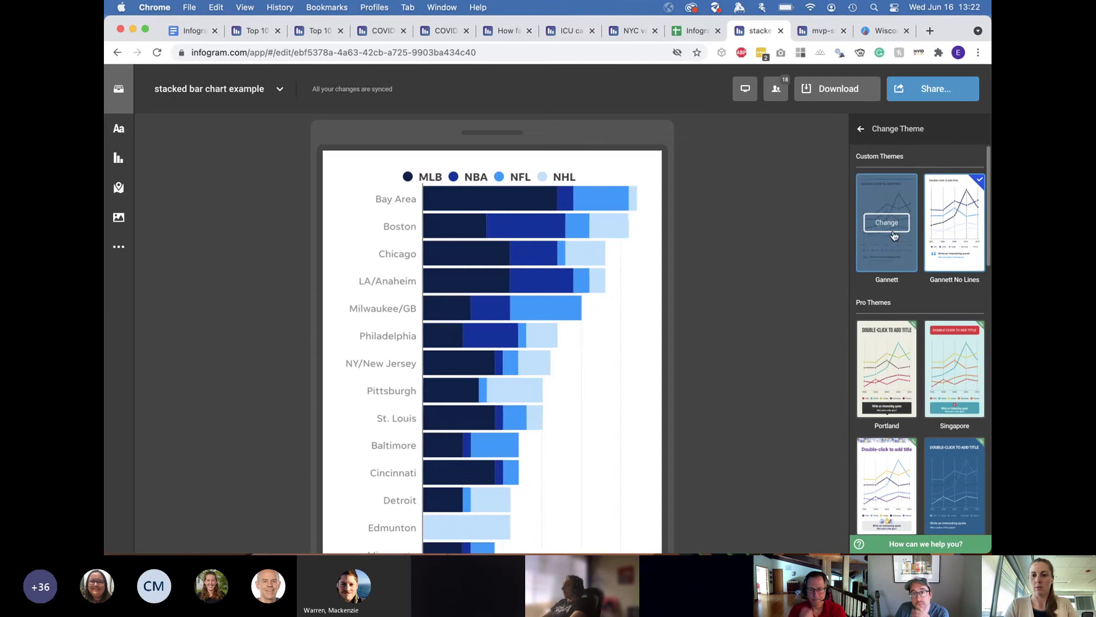
left_click(893, 238)
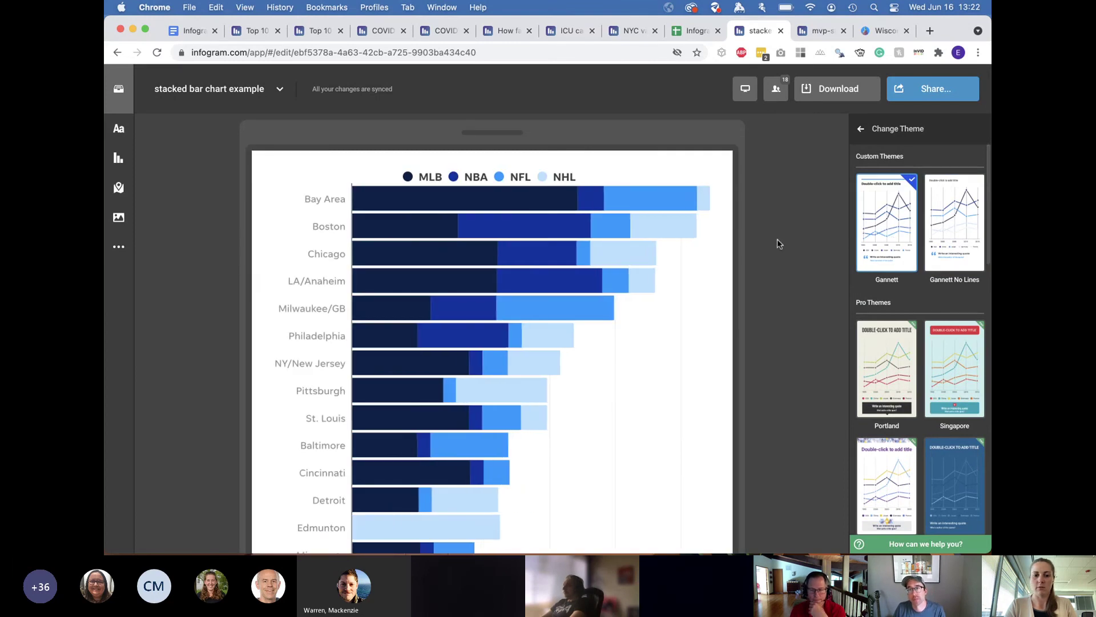
scroll(702, 288, "down", 10)
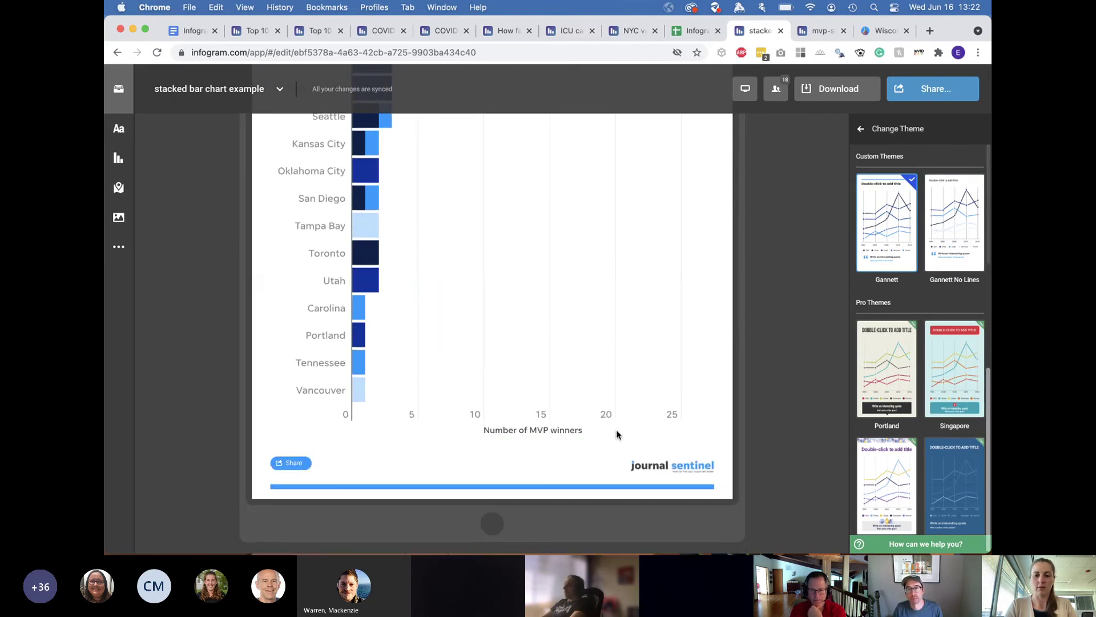
scroll(756, 328, "up", 5)
scroll(756, 328, "up", 5)
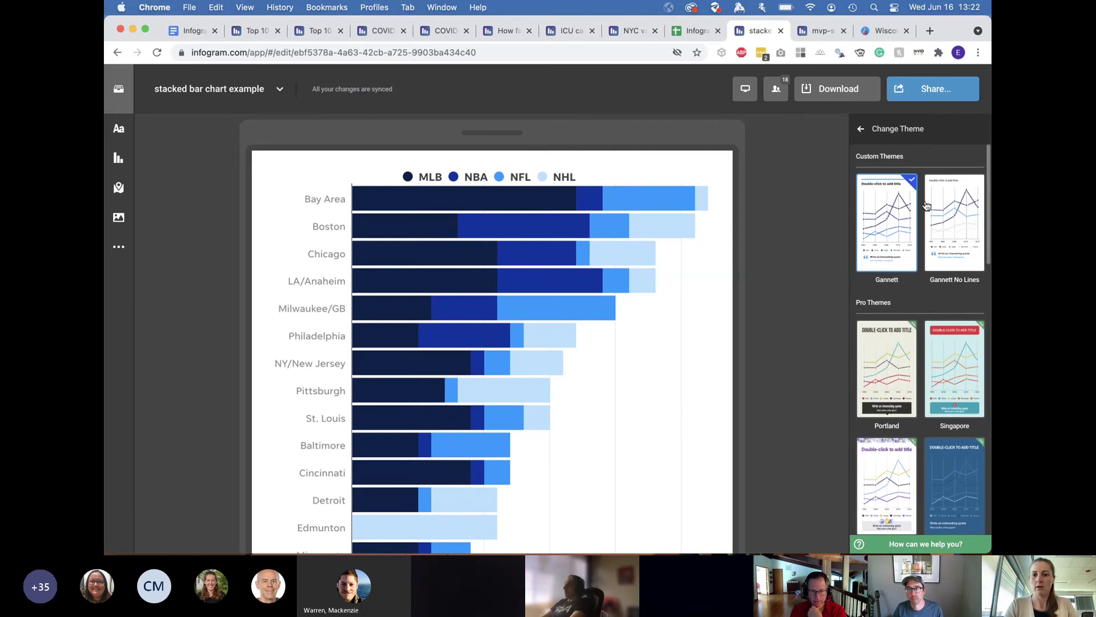
Step: Open the data sheet of the stacked bar chart for editing
left_click(635, 299)
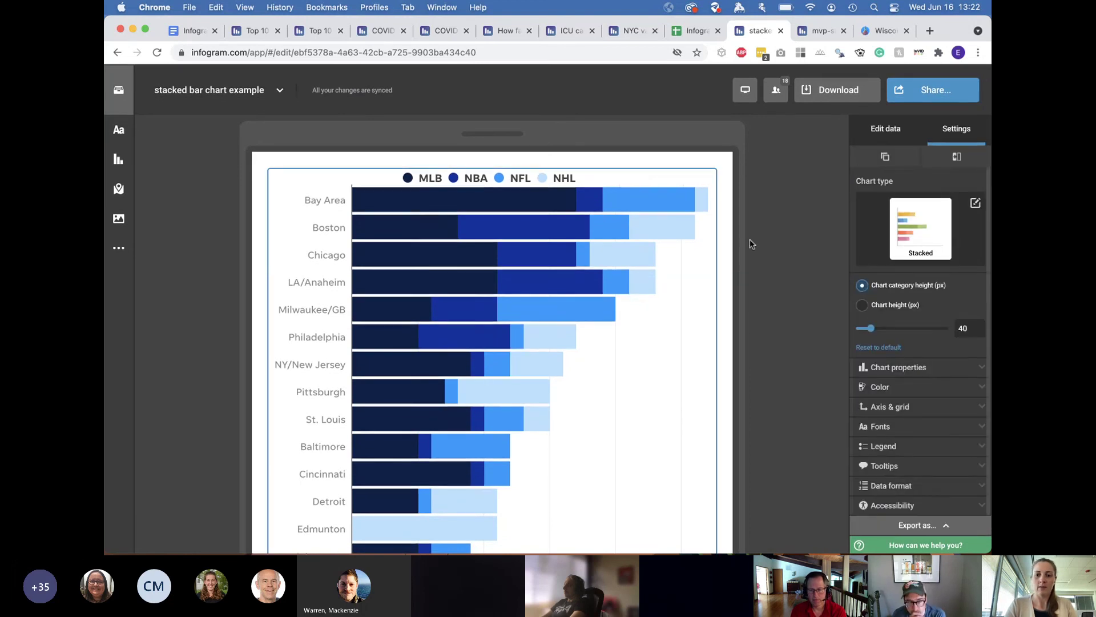
left_click(874, 128)
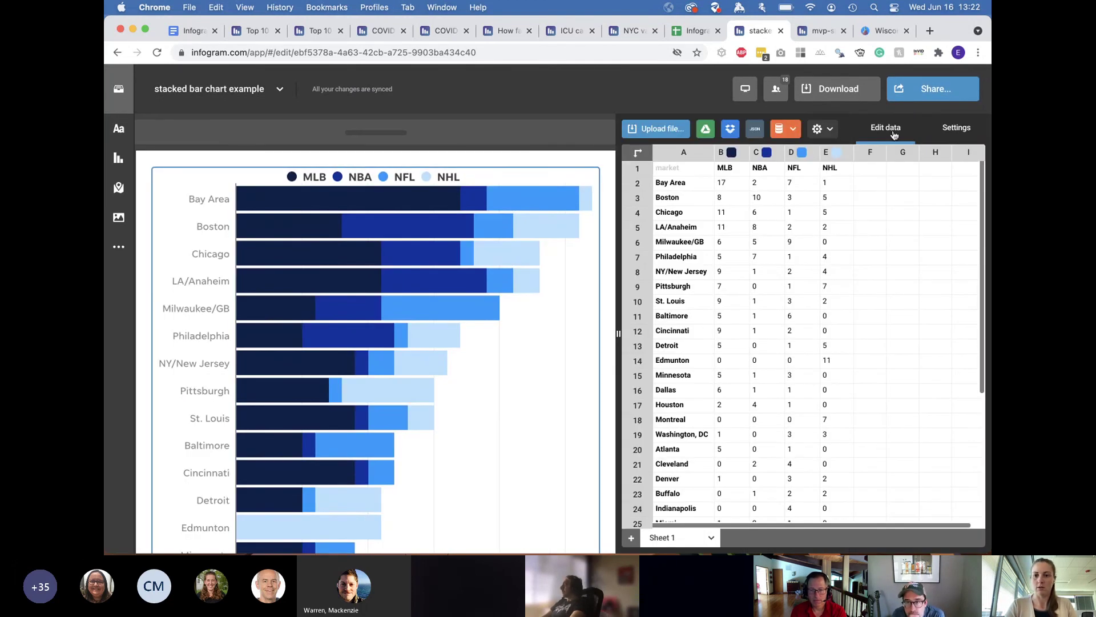
Step: Add a title text object above the stacked bar chart
left_click(957, 127)
left_click(119, 128)
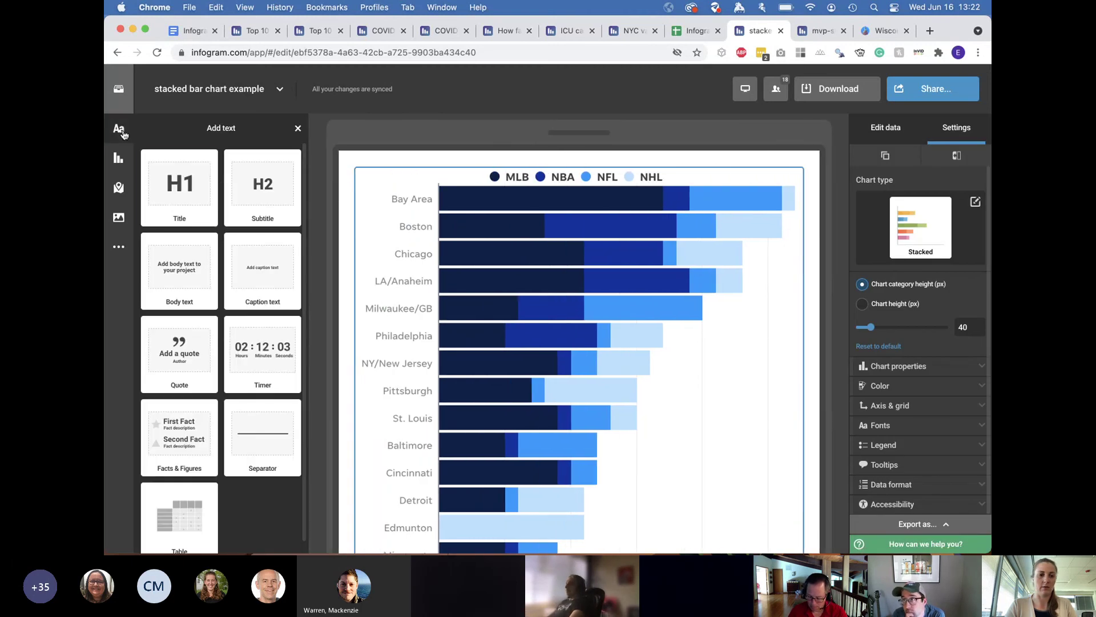
left_click_drag(211, 188, 430, 188)
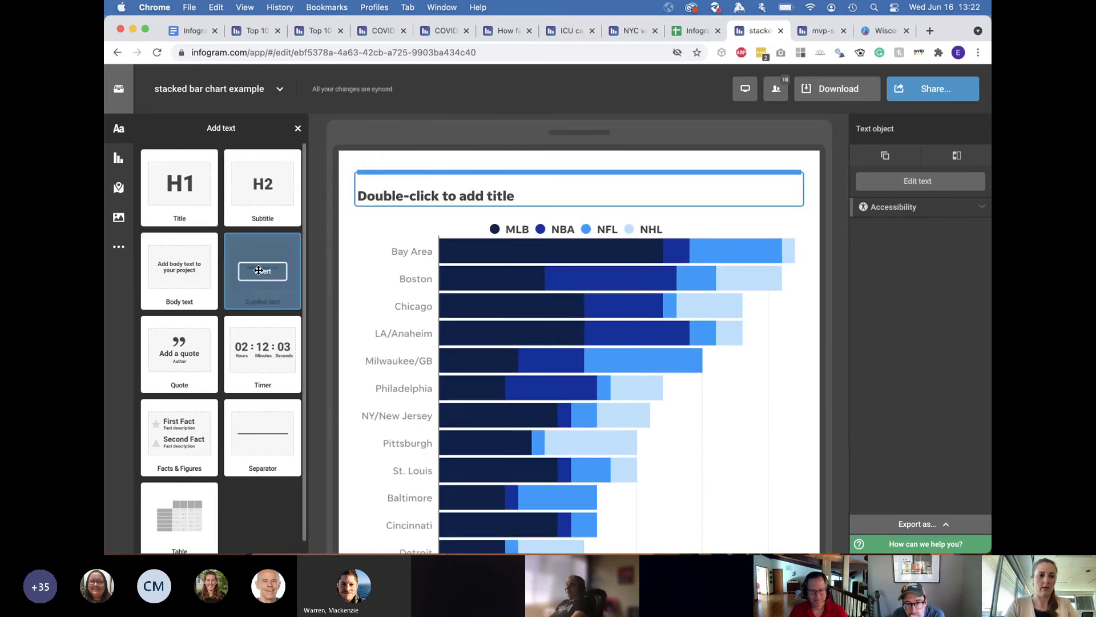
Step: Insert a body text object between the title and the stacked bar chart
left_click_drag(182, 264, 406, 214)
left_click_drag(179, 270, 499, 216)
left_click(428, 235)
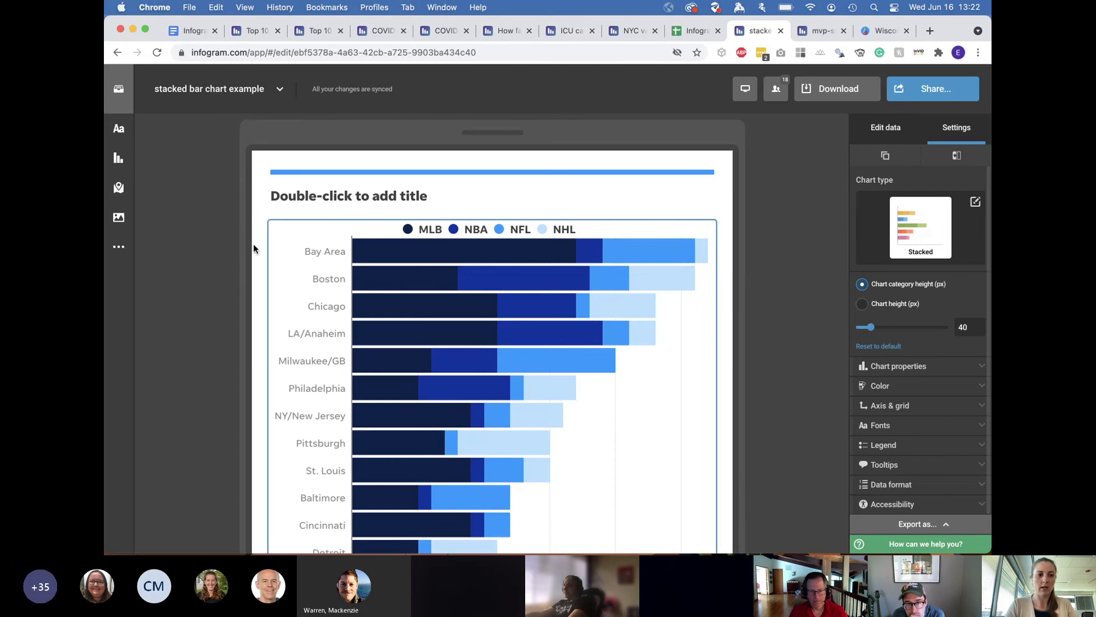
left_click(122, 131)
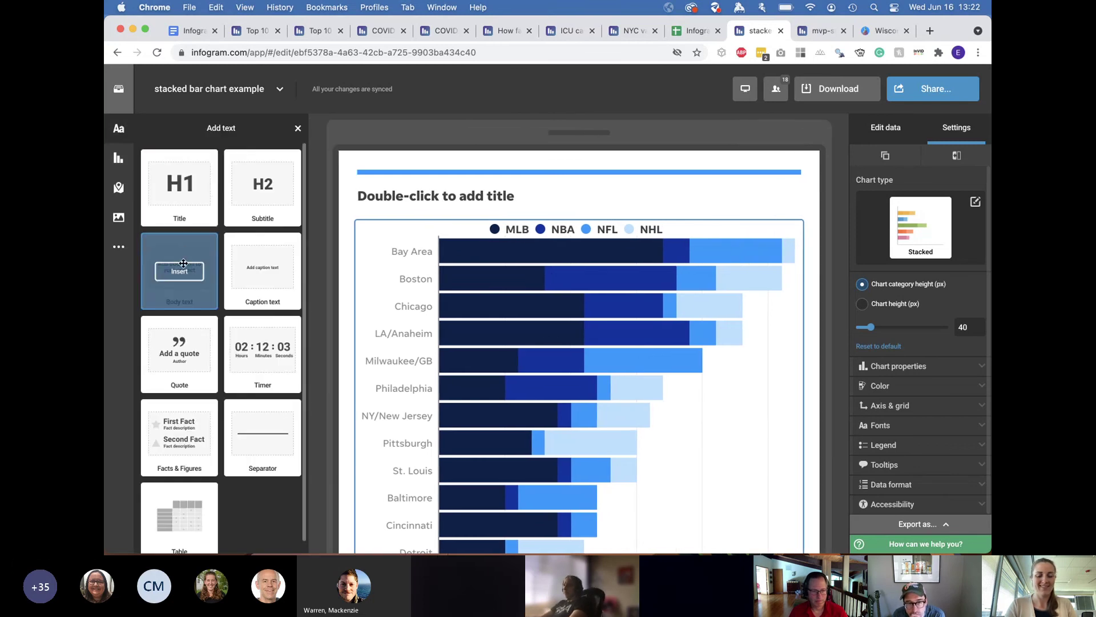
left_click_drag(180, 270, 484, 234)
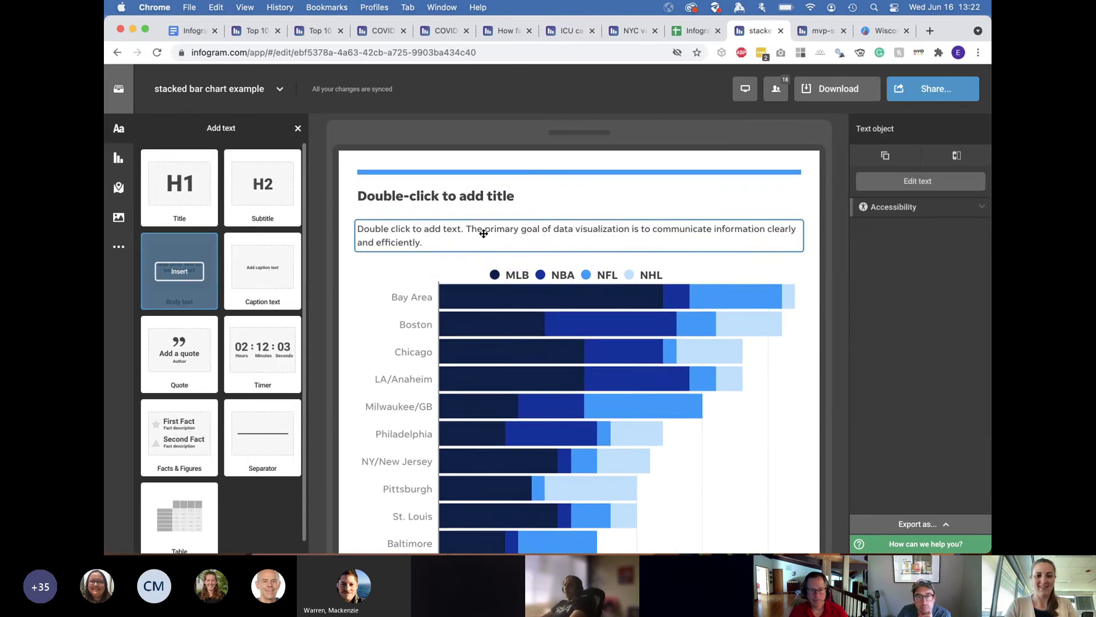
Step: Add a caption text object below the chart, above the footer, and enter "Source:" in it
scroll(484, 234, "down", 10)
scroll(483, 234, "down", 3)
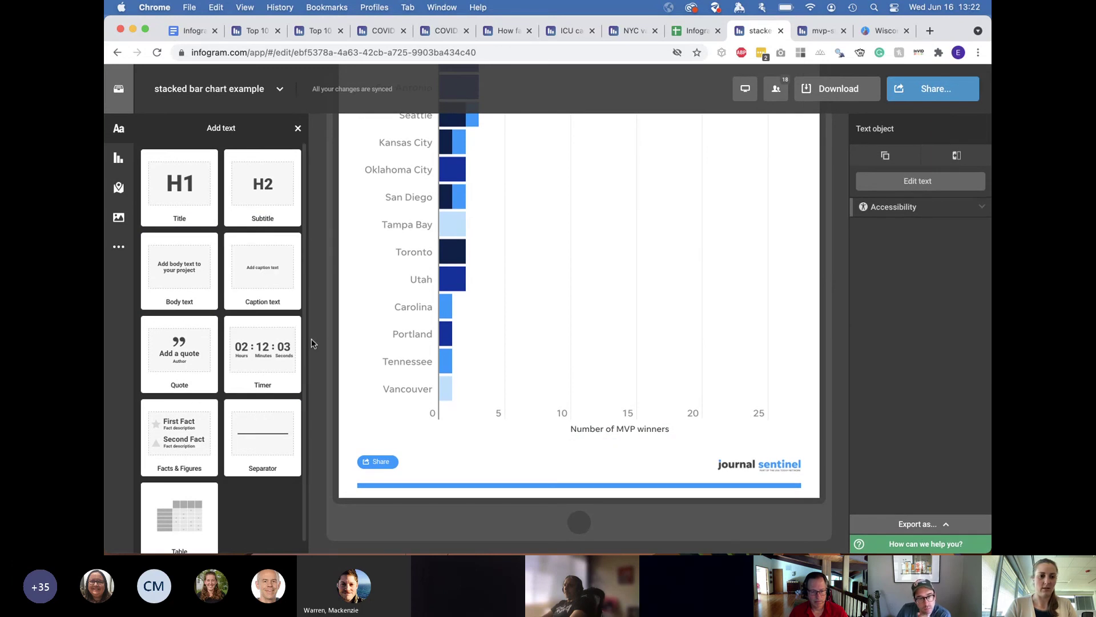
mouse_move(269, 270)
left_click_drag(269, 270, 437, 468)
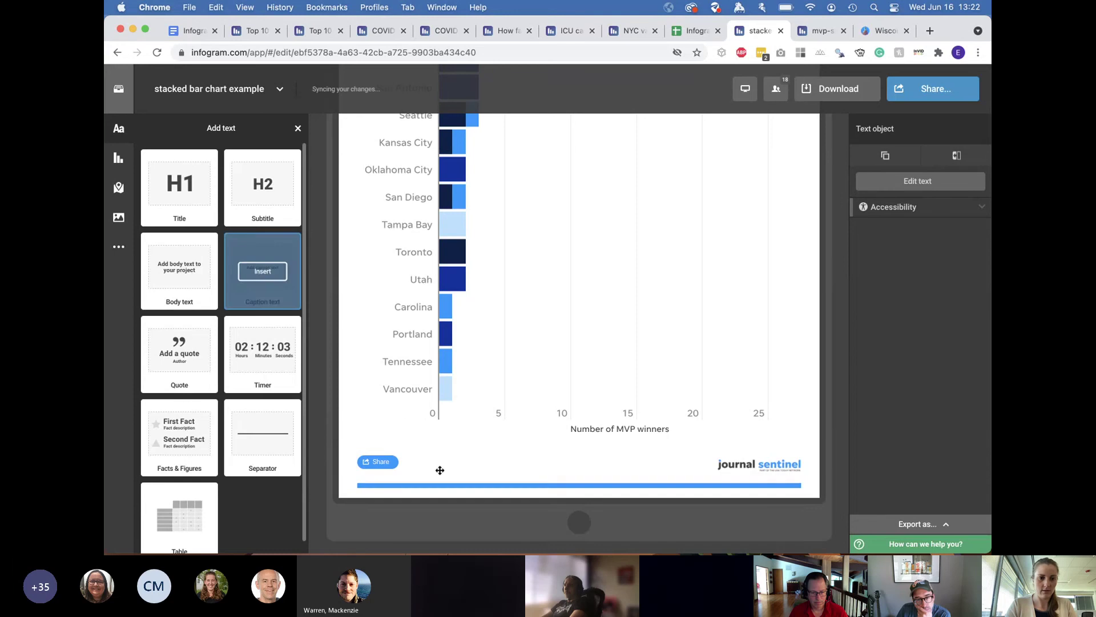
double_click(434, 460)
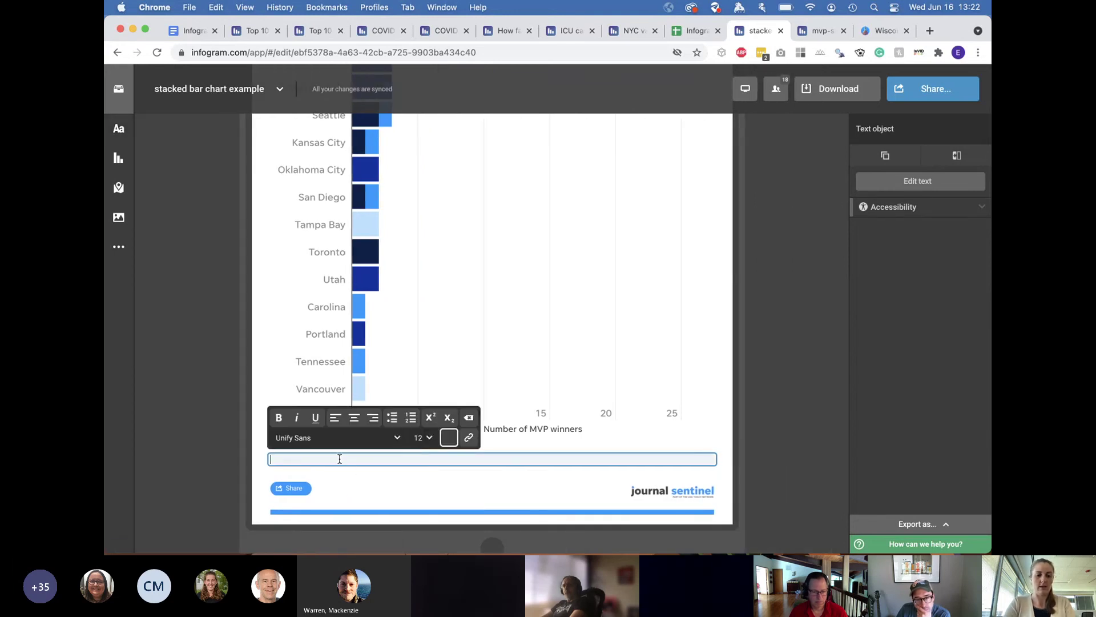
type("Source:")
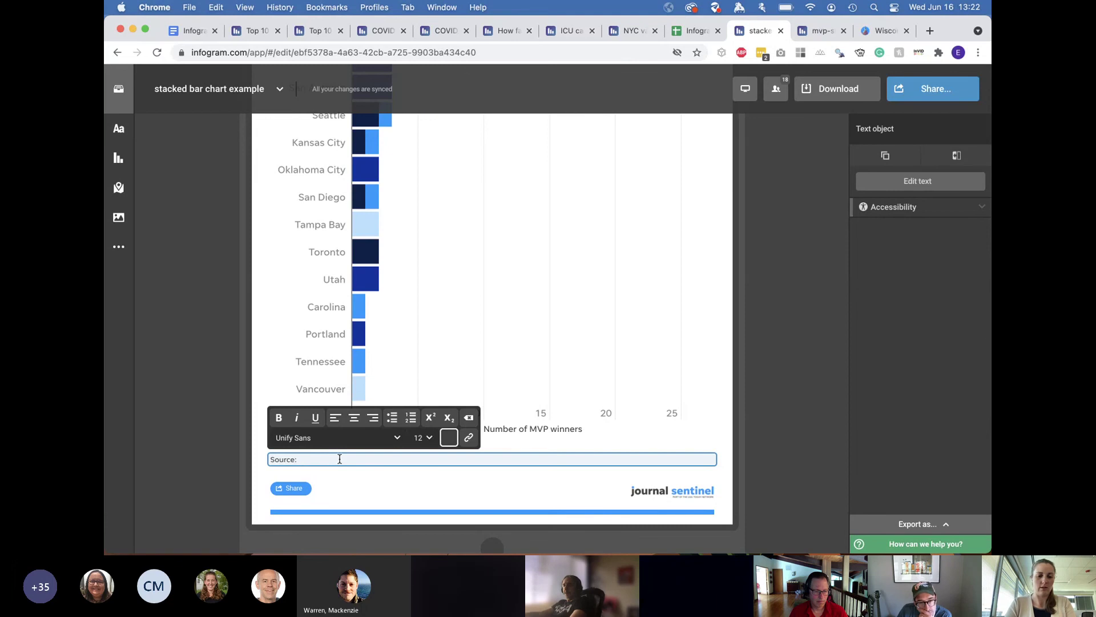
Step: Review the font size and font family choices available for the source caption
left_click(428, 438)
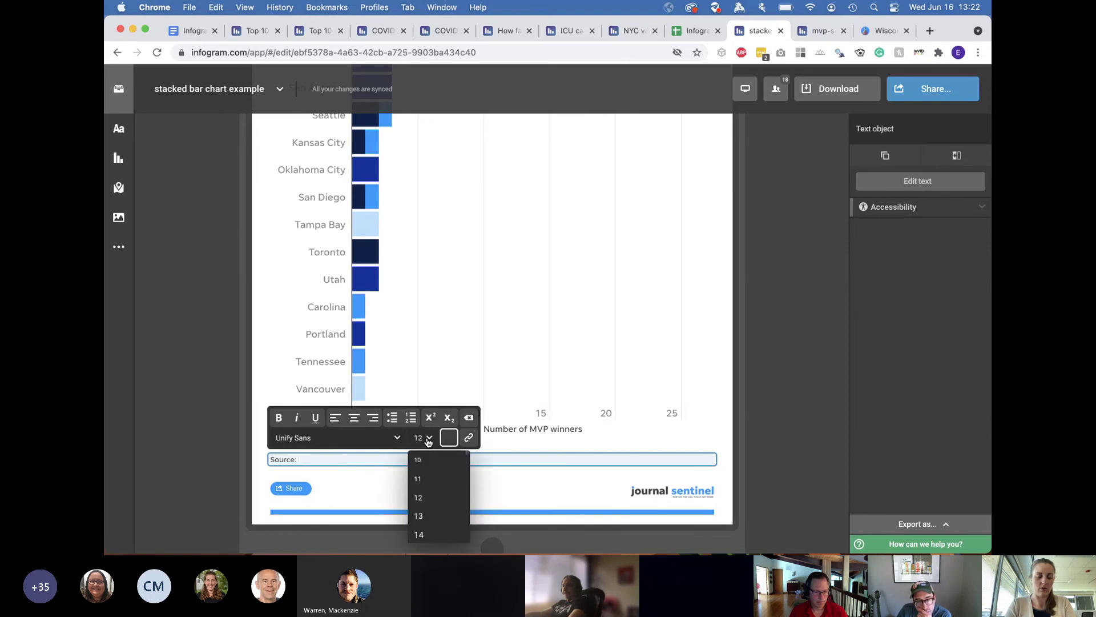
left_click(428, 438)
left_click(395, 439)
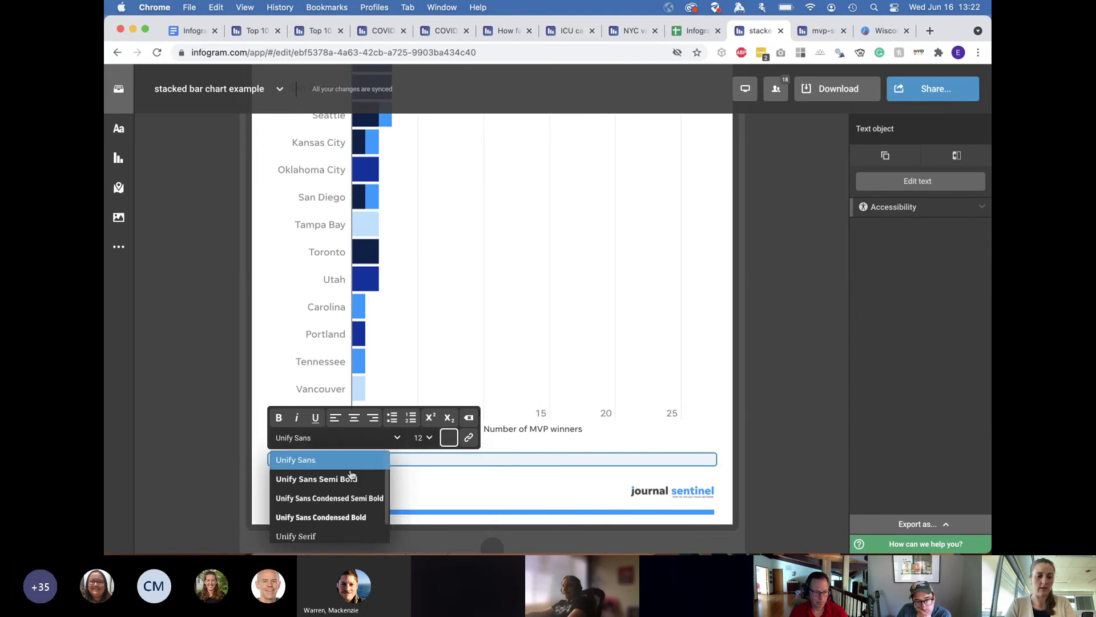
scroll(343, 492, "down", 1)
scroll(331, 480, "up", 1)
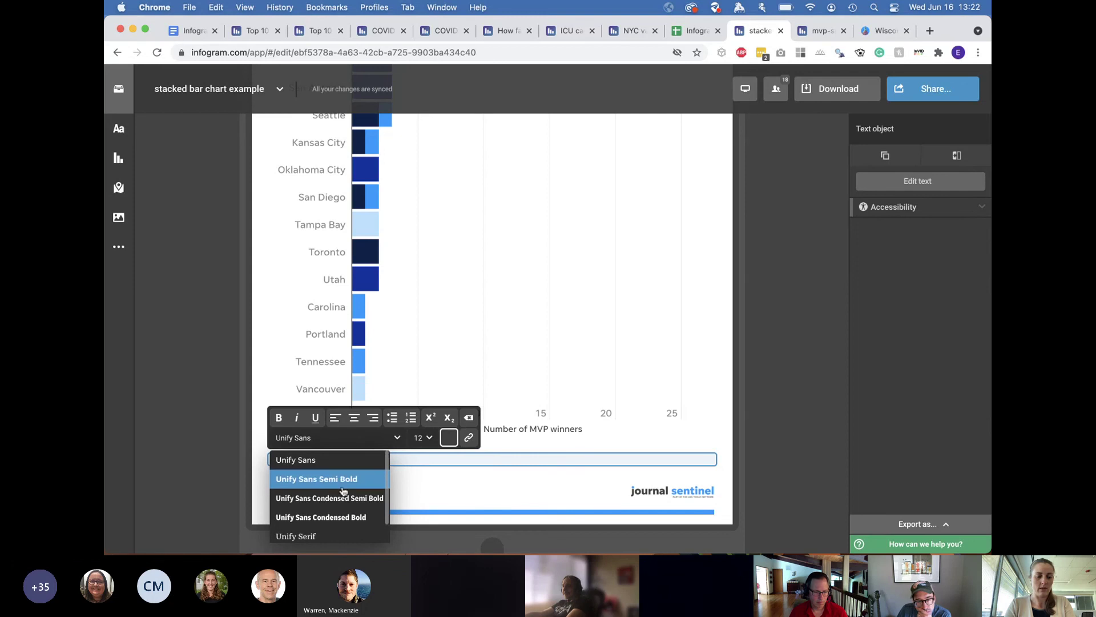
left_click(254, 448)
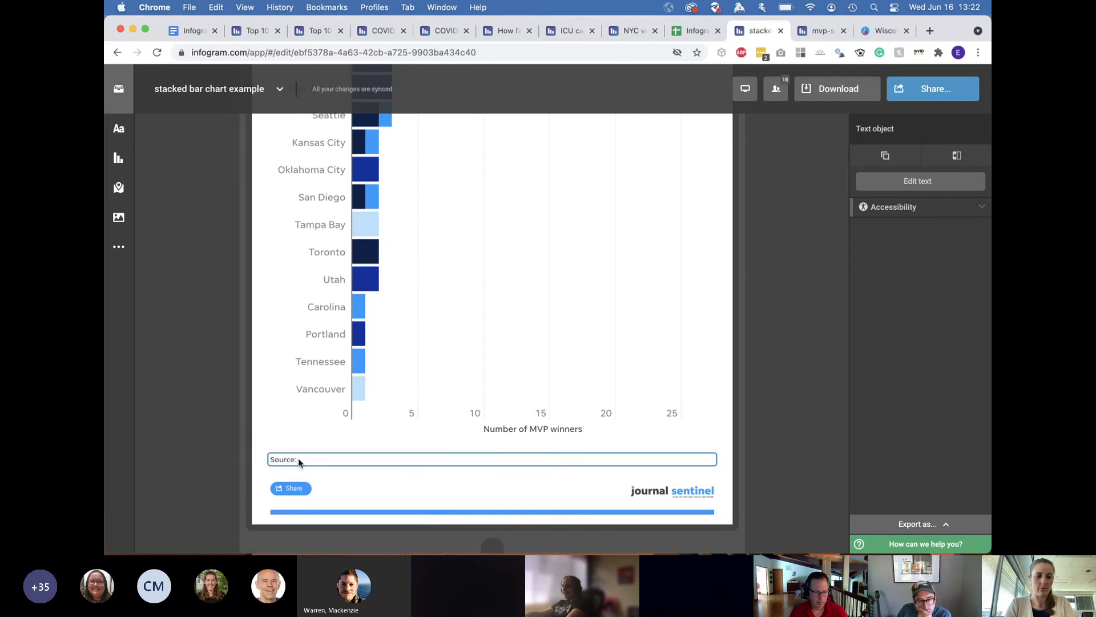
Step: Edit the title object above the chart, centre its text alignment, and leave the title blank
scroll(255, 414, "up", 2)
scroll(255, 414, "up", 10)
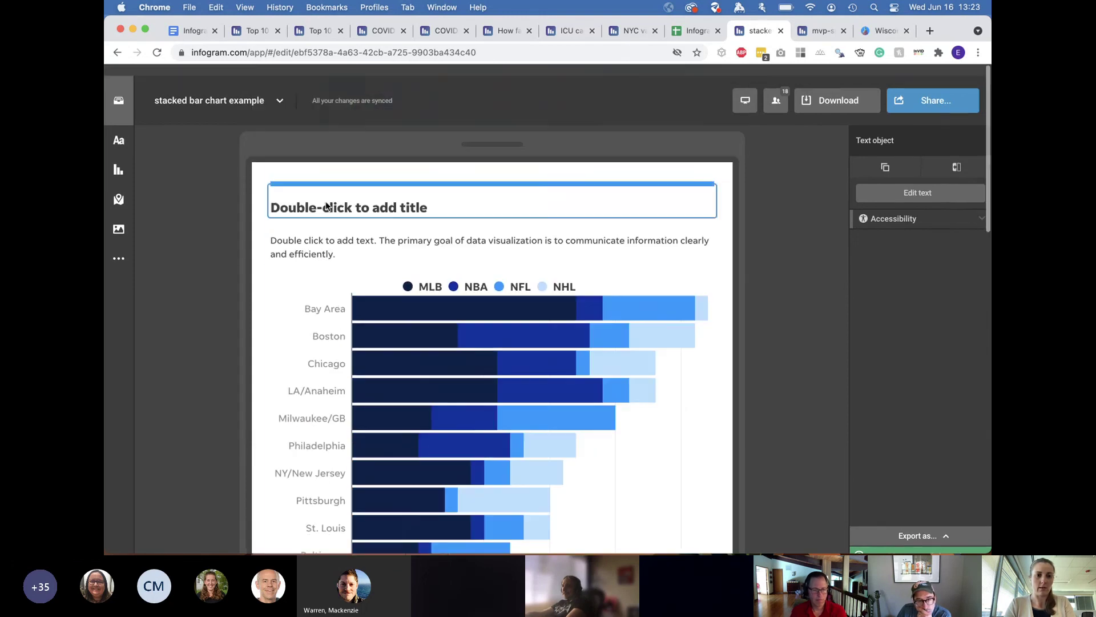
double_click(327, 196)
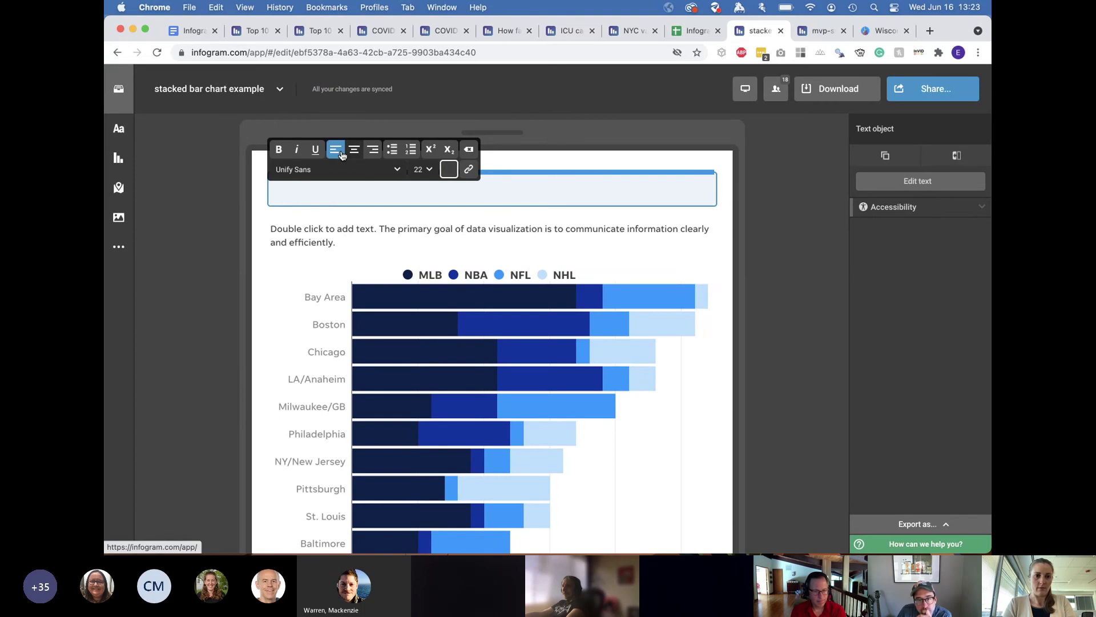
left_click(396, 169)
left_click(339, 192)
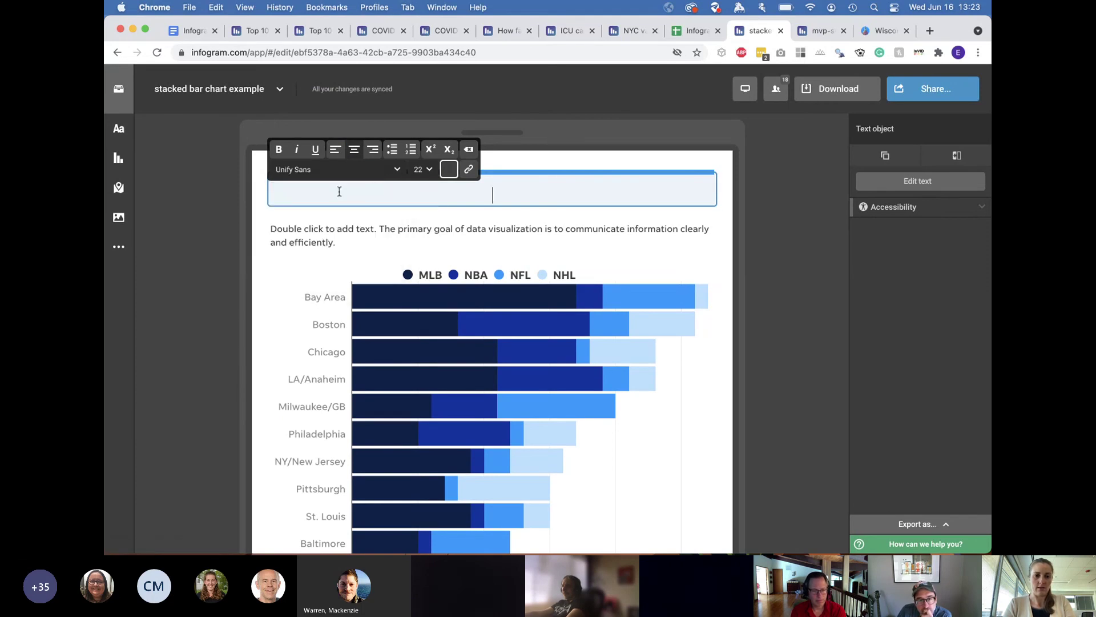
left_click(775, 218)
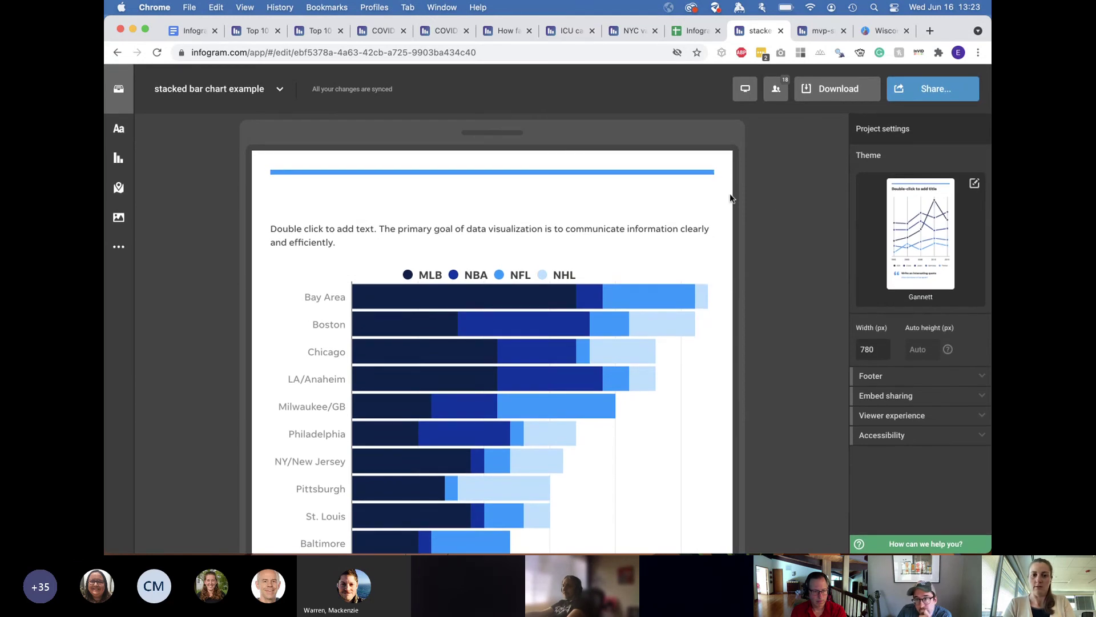
scroll(660, 305, "down", 5)
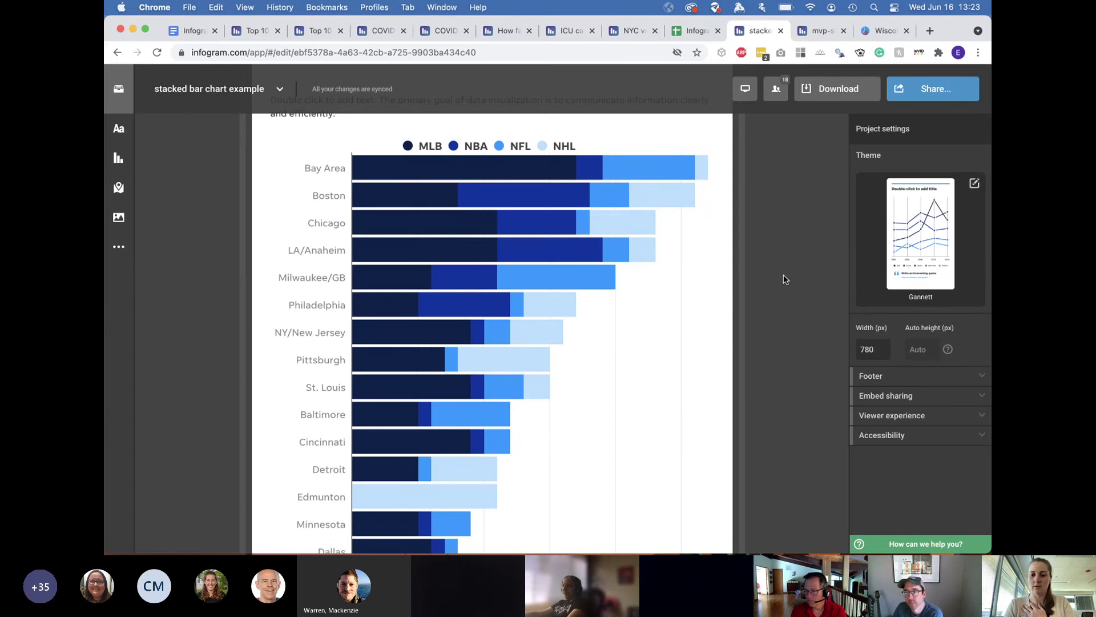
scroll(577, 403, "down", 3)
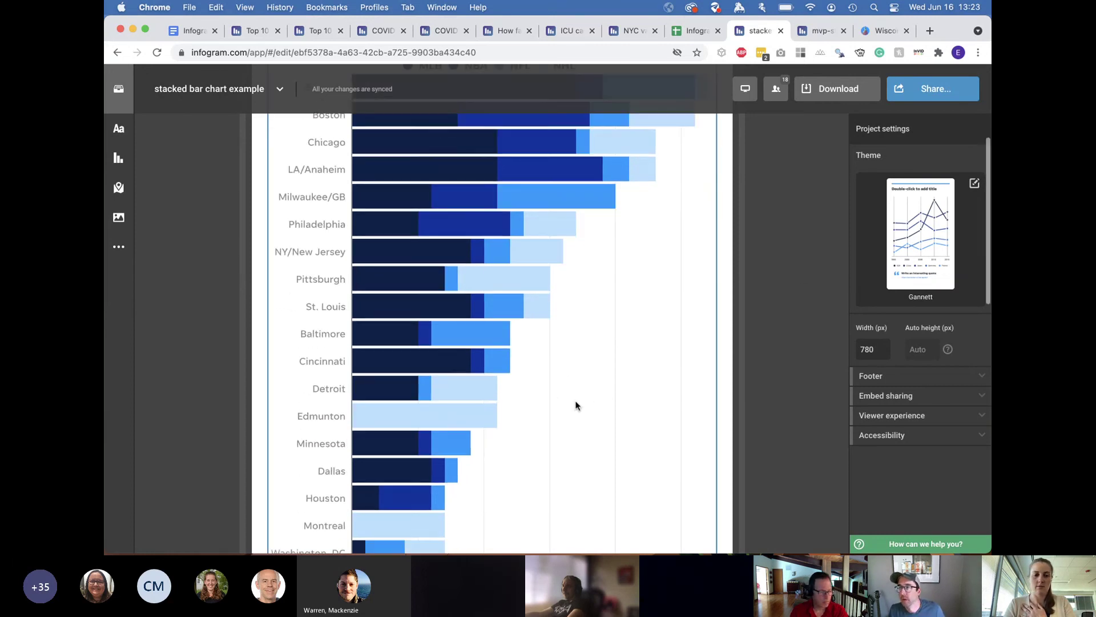
scroll(575, 406, "up", 5)
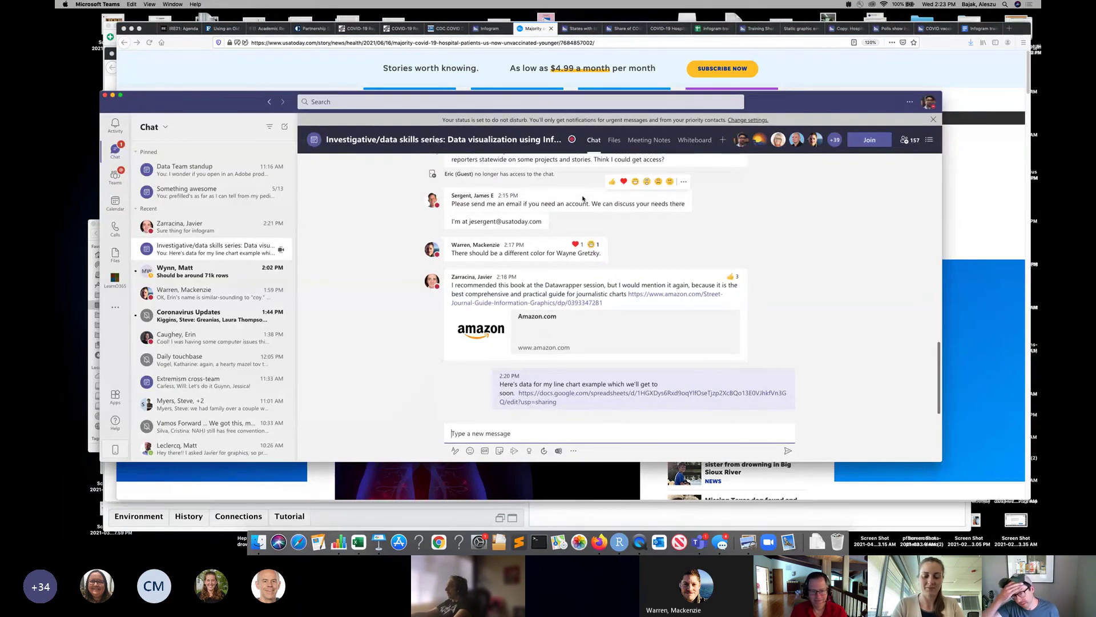
Step: Switch to Firefox and examine the USA TODAY article on unvaccinated COVID-19 hospital patients, down to its chart of state vaccination rates and ICU patients
left_click(574, 67)
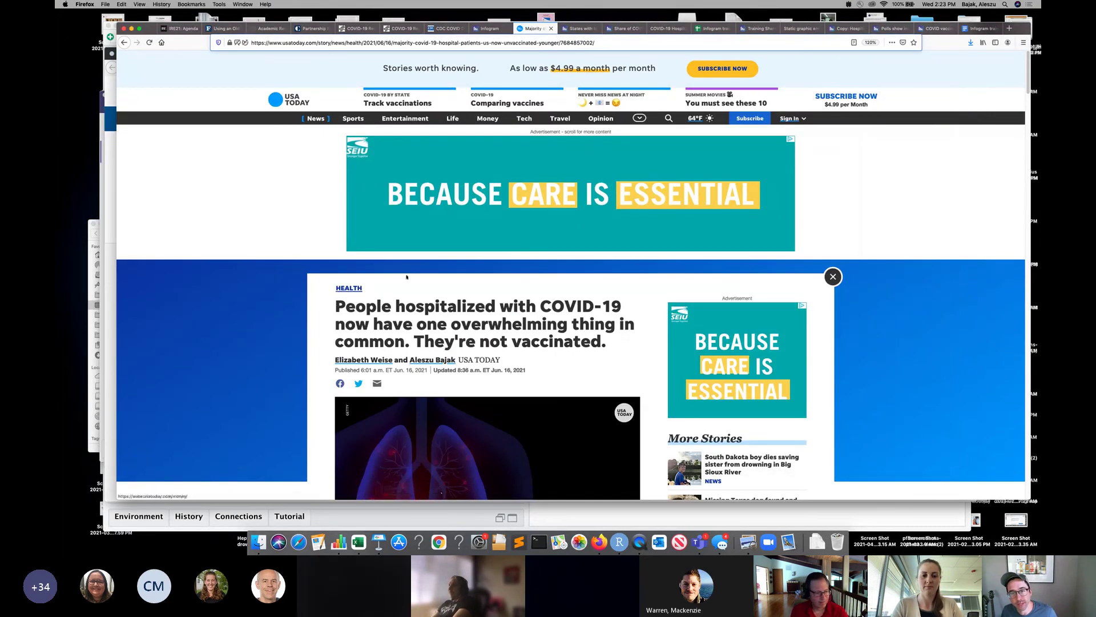
scroll(293, 273, "down", 4)
scroll(295, 271, "up", 1)
scroll(296, 270, "up", 2)
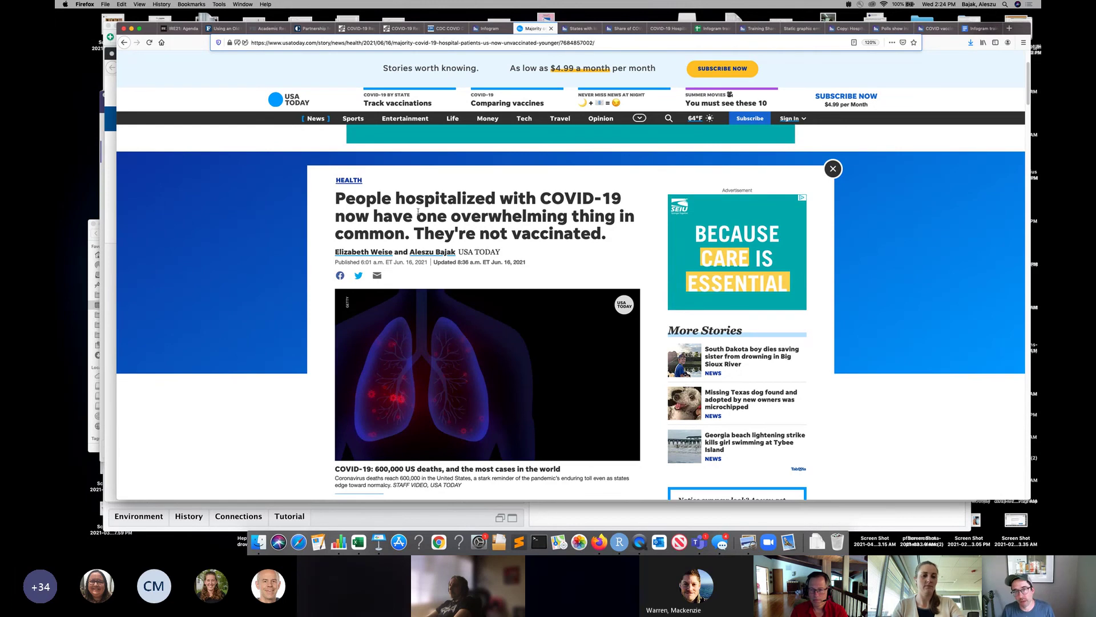
scroll(411, 217, "down", 3)
scroll(410, 219, "up", 3)
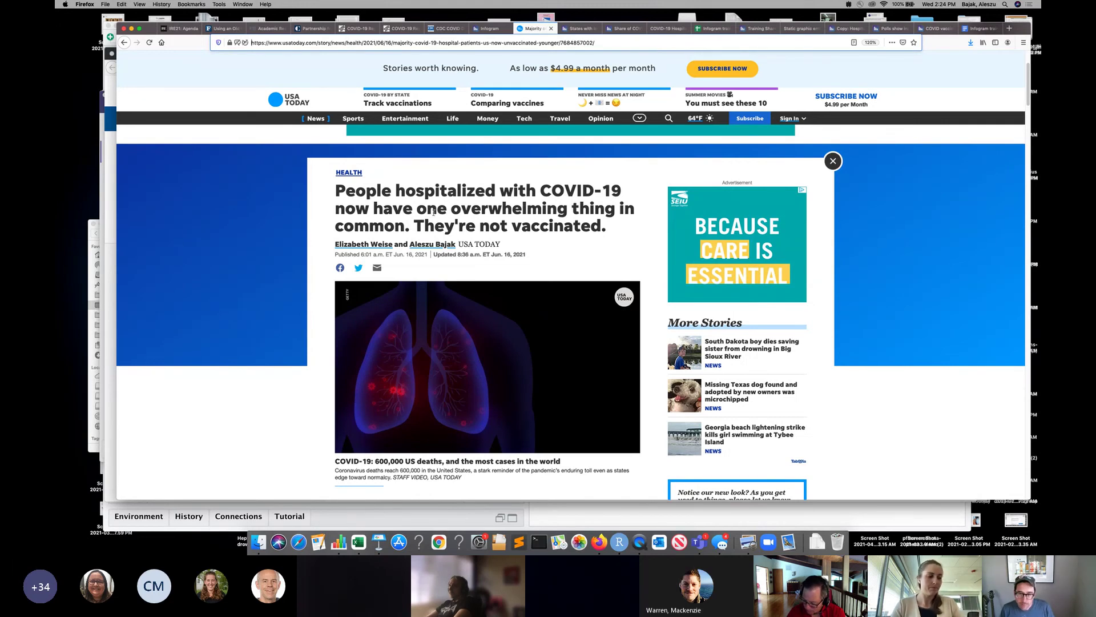
scroll(372, 223, "down", 12)
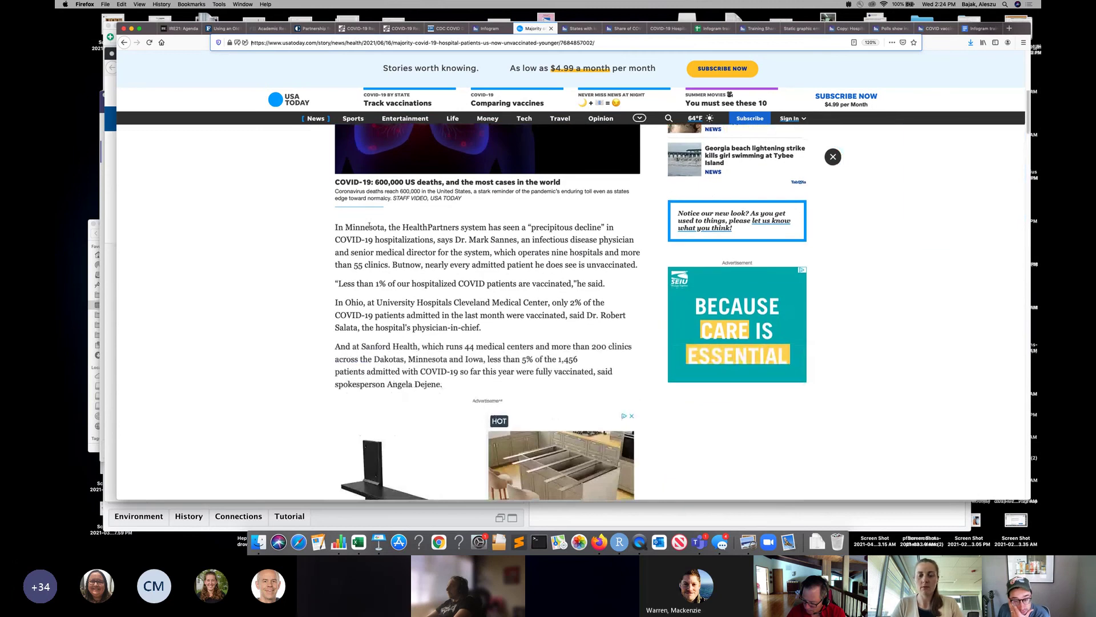
scroll(366, 229, "down", 9)
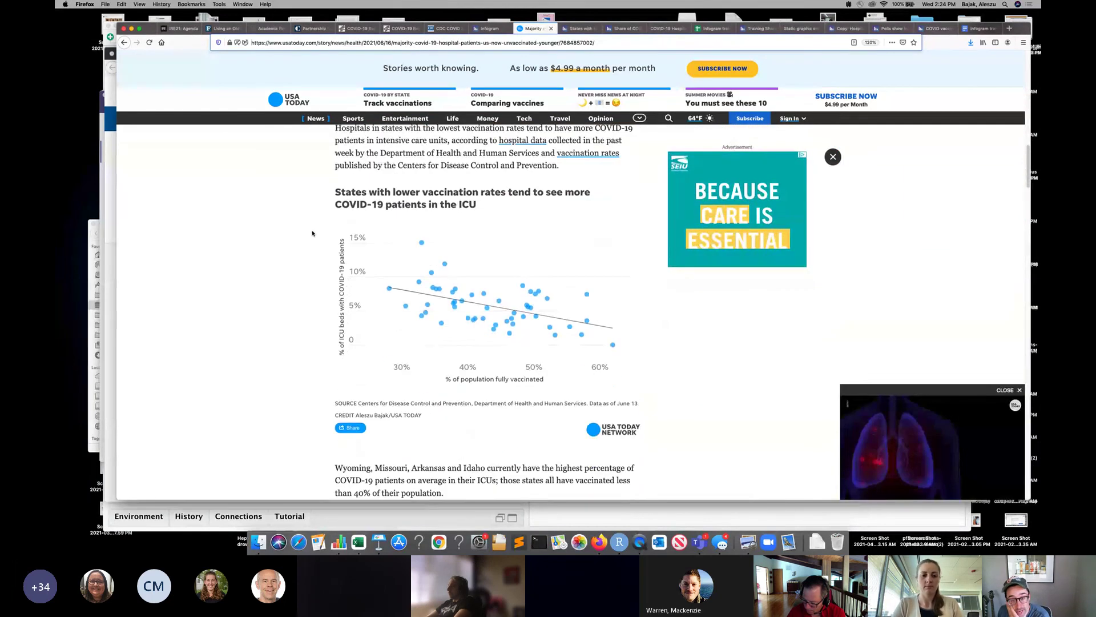
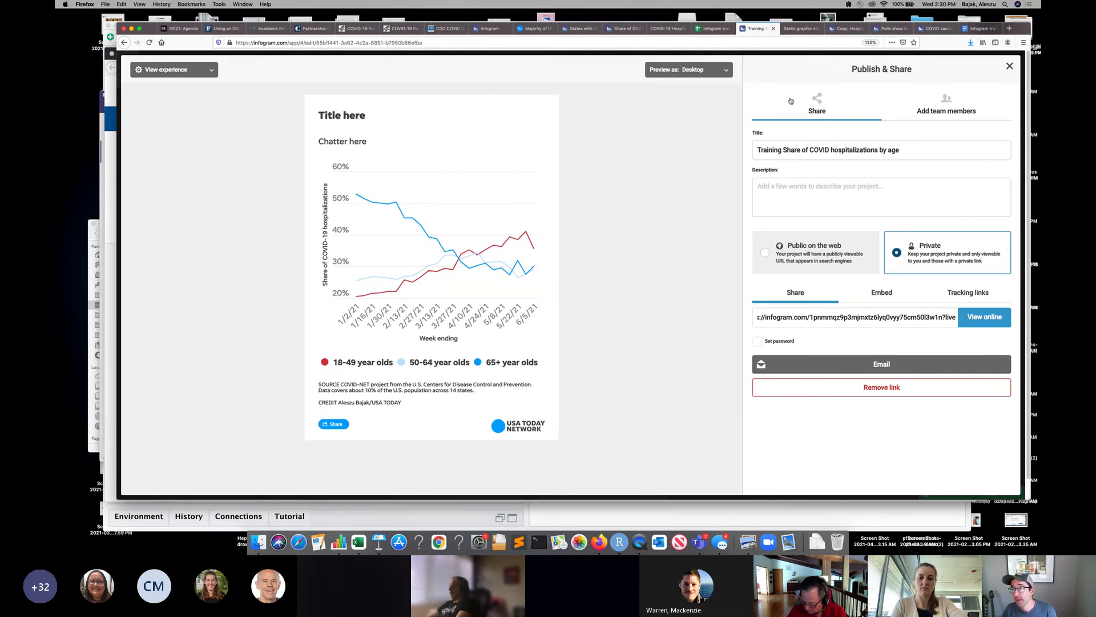
Step: Make the COVID hospitalizations by age project public on the web and select its Responsive (Async) embed code
left_click(916, 316)
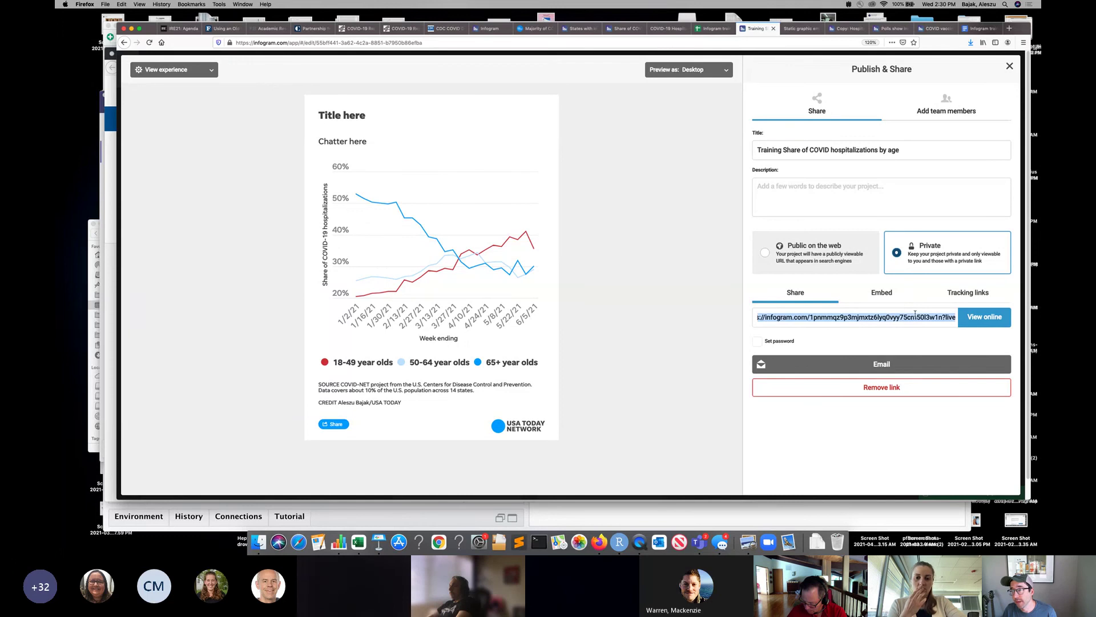
left_click(876, 294)
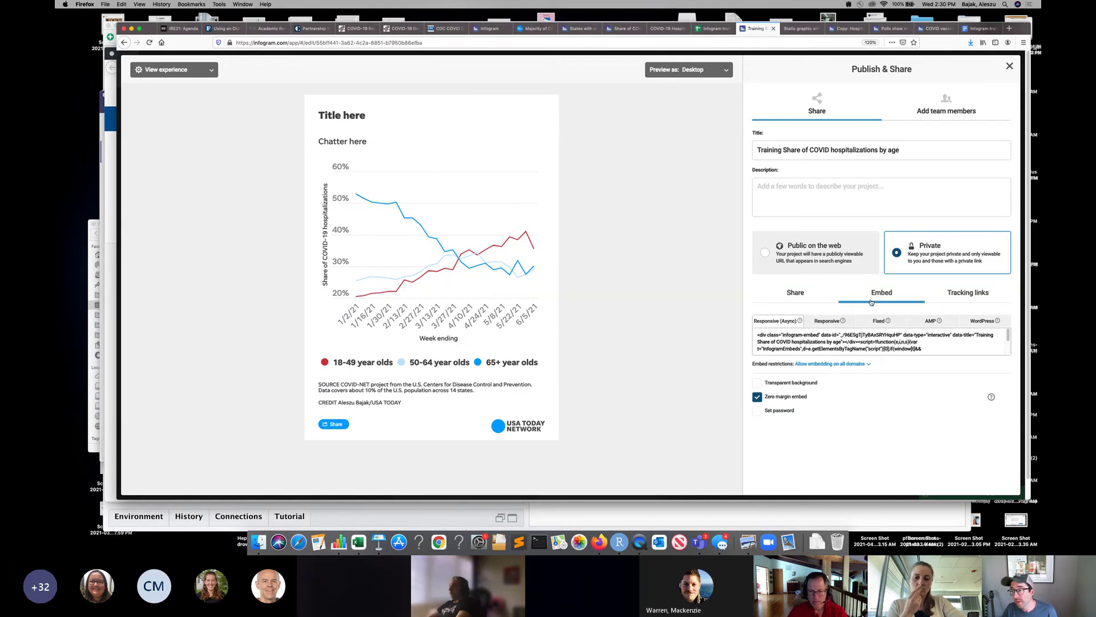
left_click(833, 263)
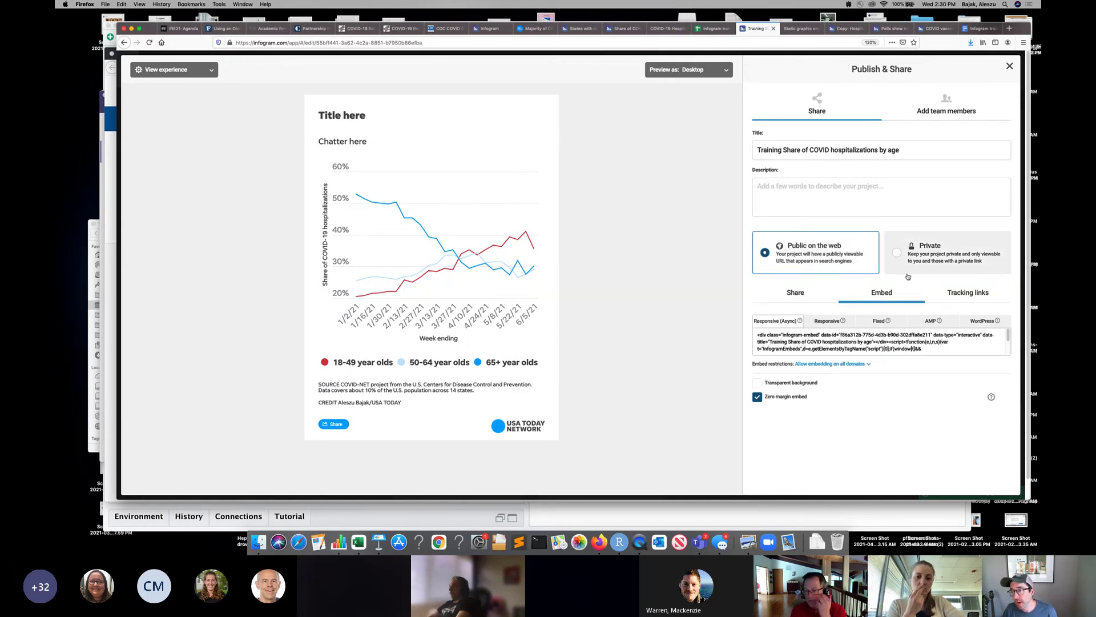
left_click(863, 341)
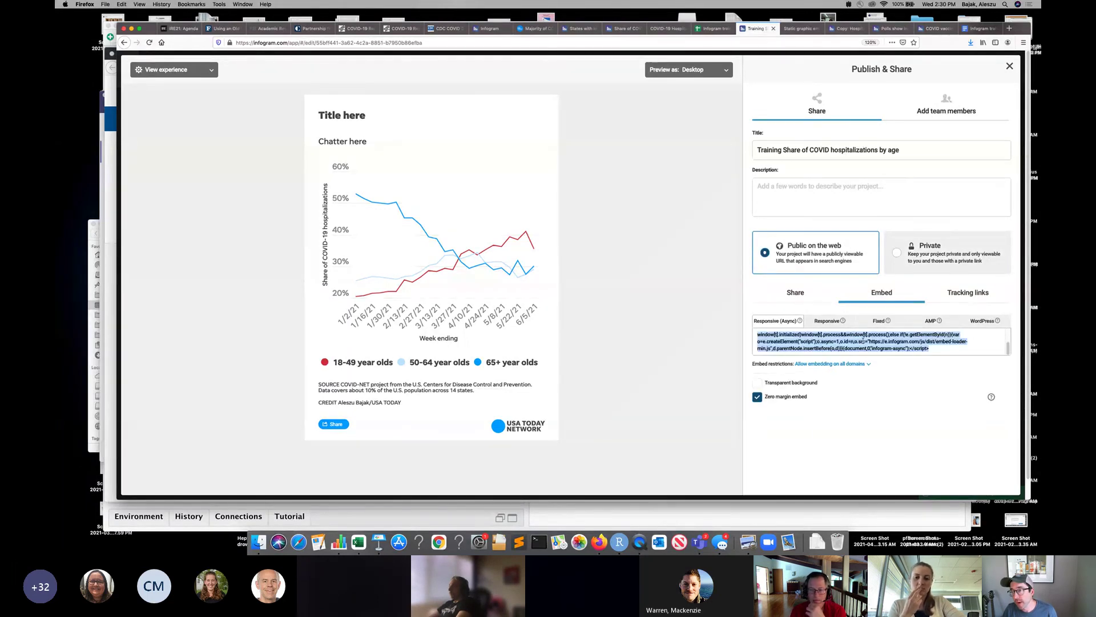
Step: Go to the static embed generator and select the generated iframe embed code
left_click(798, 29)
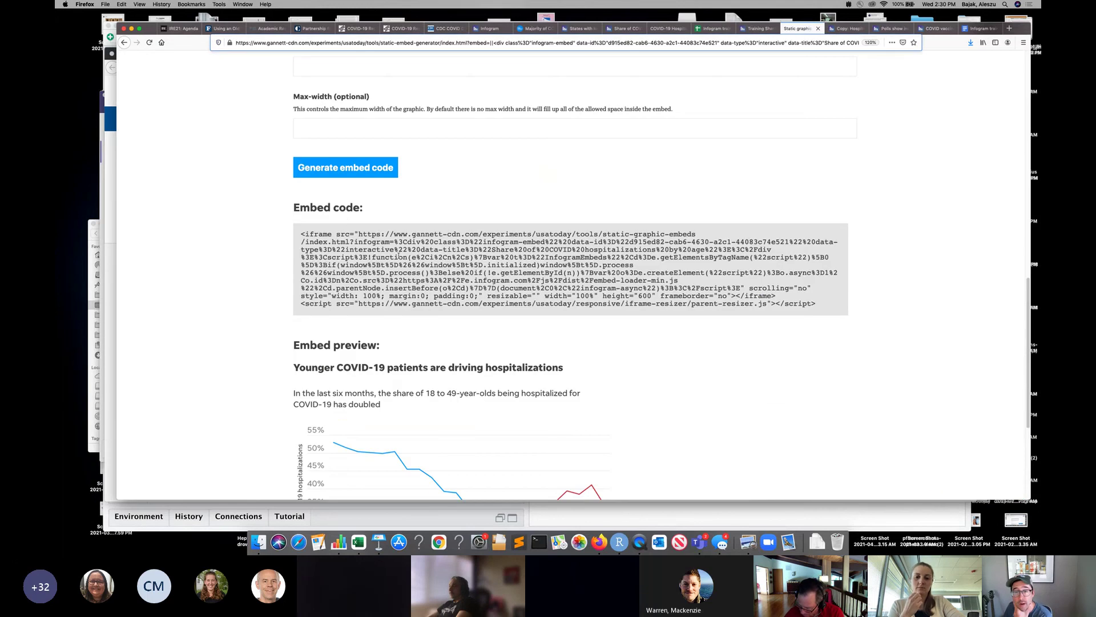
scroll(288, 234, "down", 1)
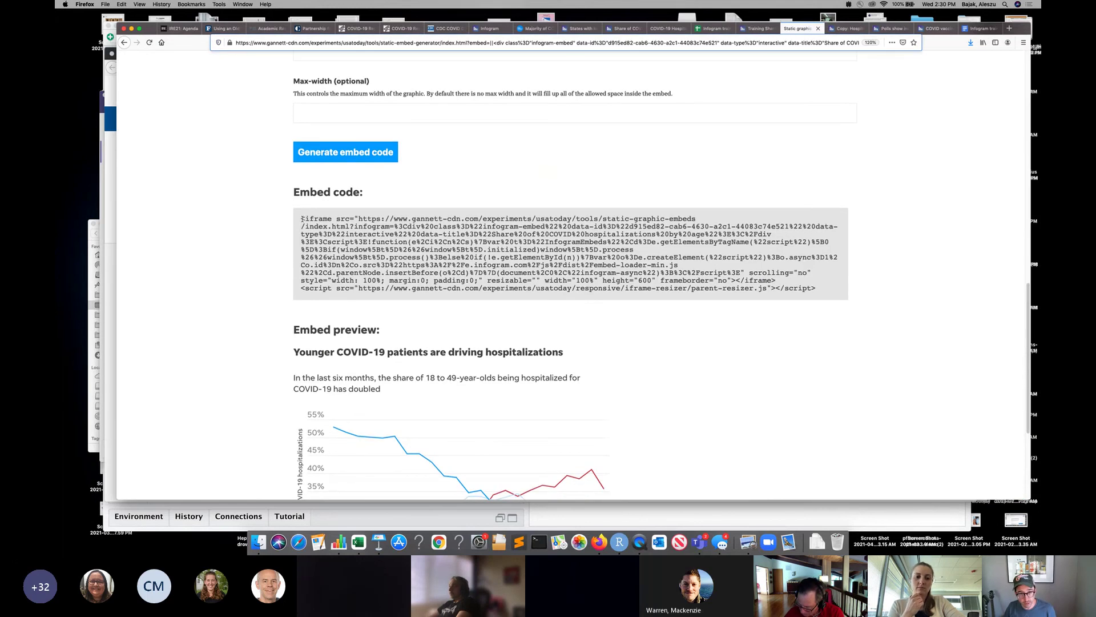
left_click_drag(302, 219, 761, 354)
Step: Replace the content of the static embed generator's Infogram embed field with the copied Infogram embed code
scroll(495, 234, "up", 6)
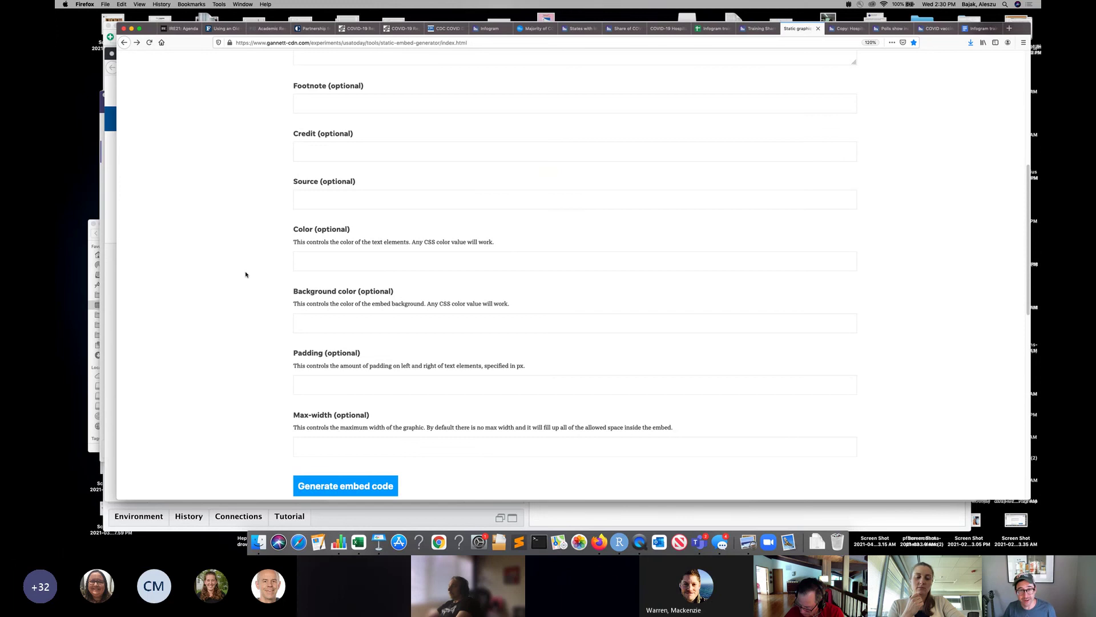
scroll(246, 276, "up", 6)
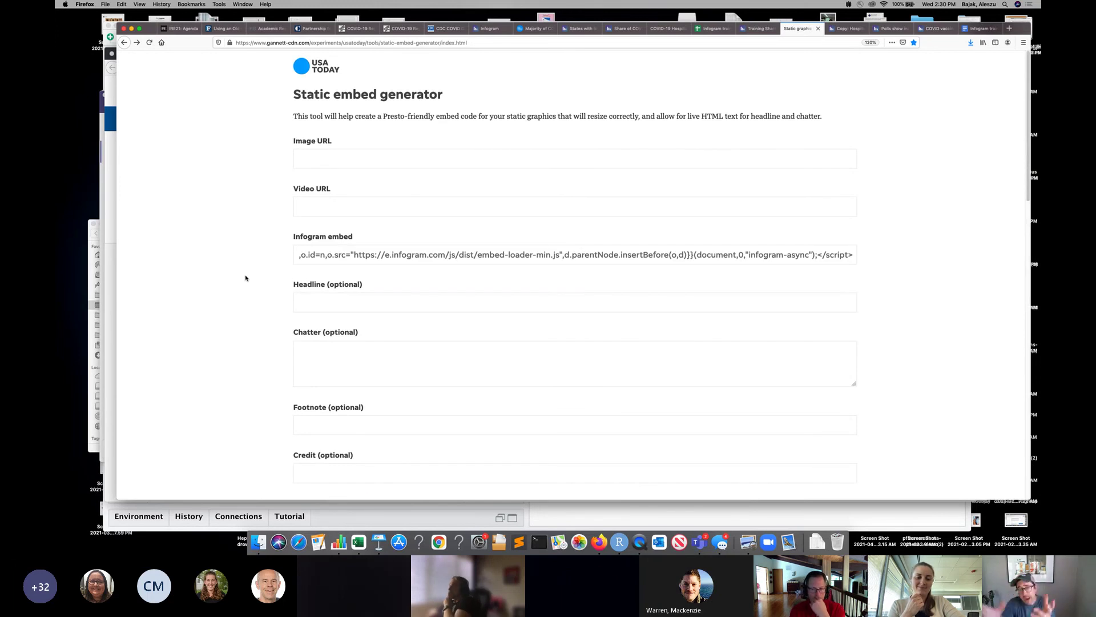
left_click(366, 257)
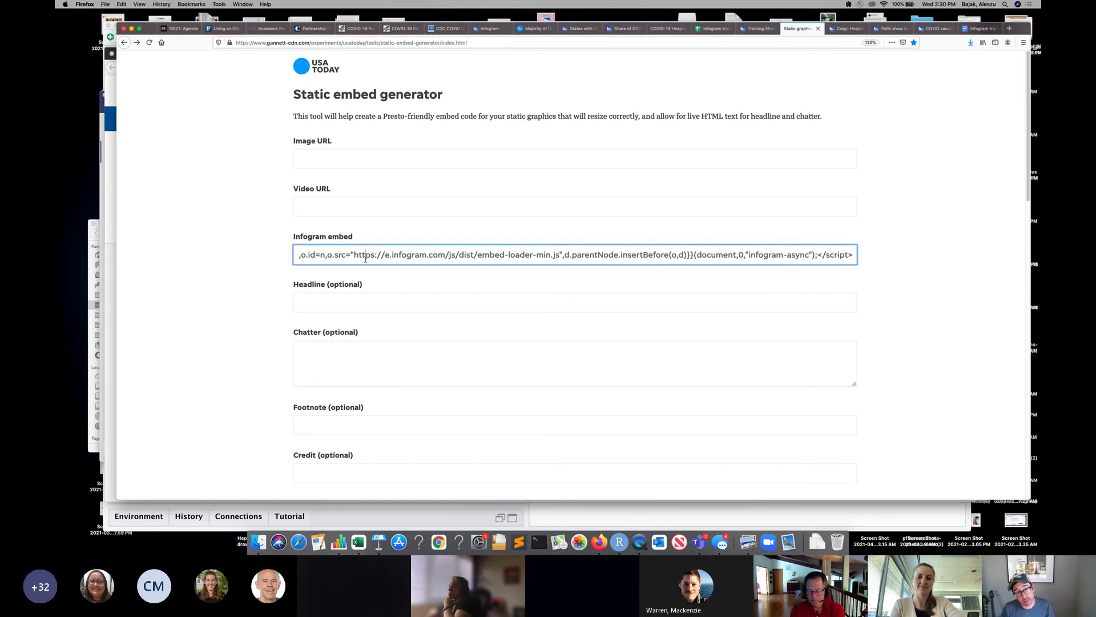
key("super+a")
key("BackSpace")
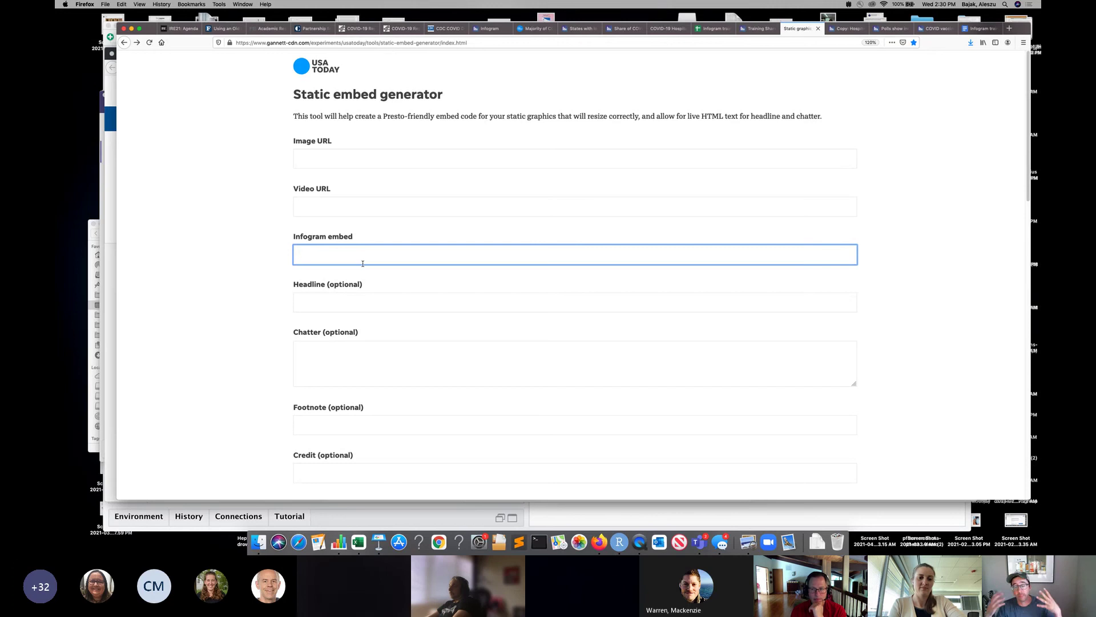
key("super+v")
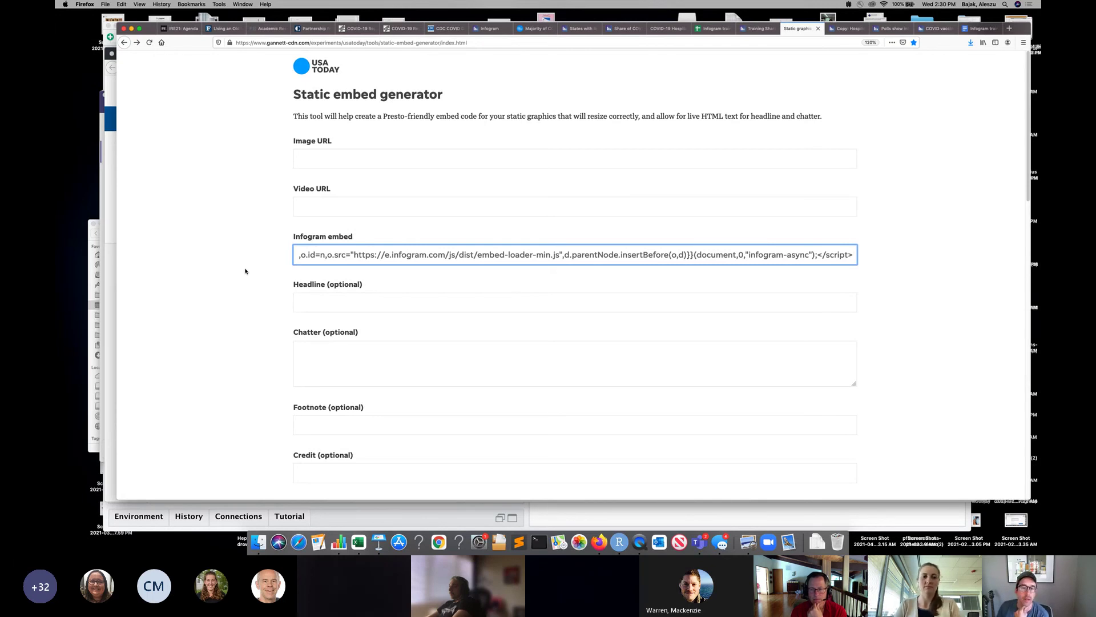
Step: Copy the code in the Infogram embed field, clear the field, and paste the code back in
scroll(243, 309, "down", 5)
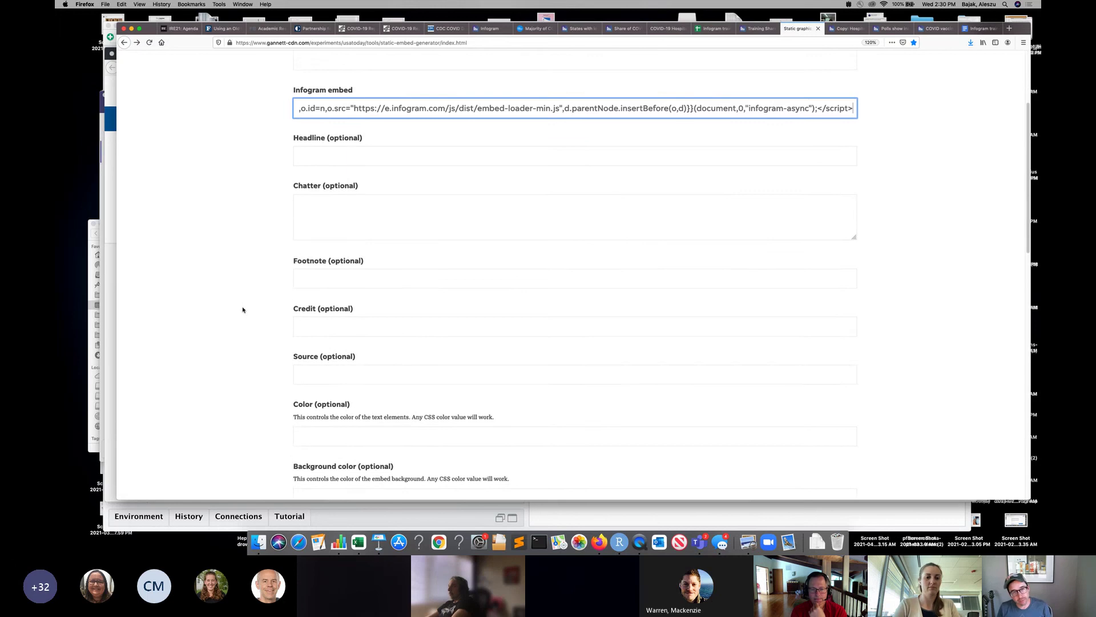
scroll(294, 238, "up", 3)
scroll(294, 238, "up", 2)
triple_click(361, 260)
key("super+c")
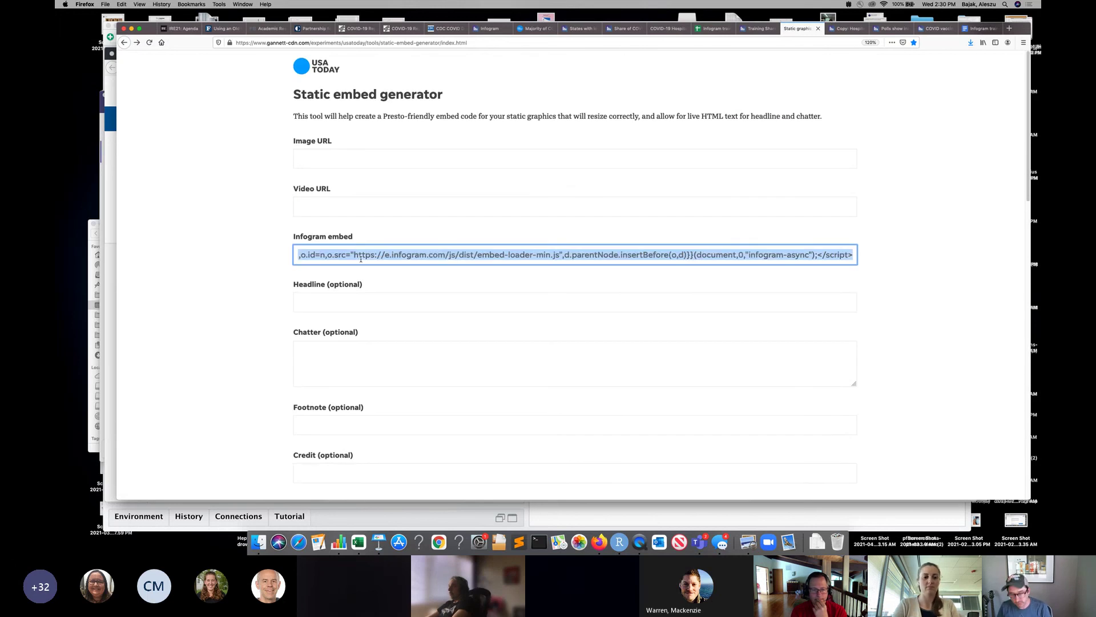
key("BackSpace")
left_click(304, 231)
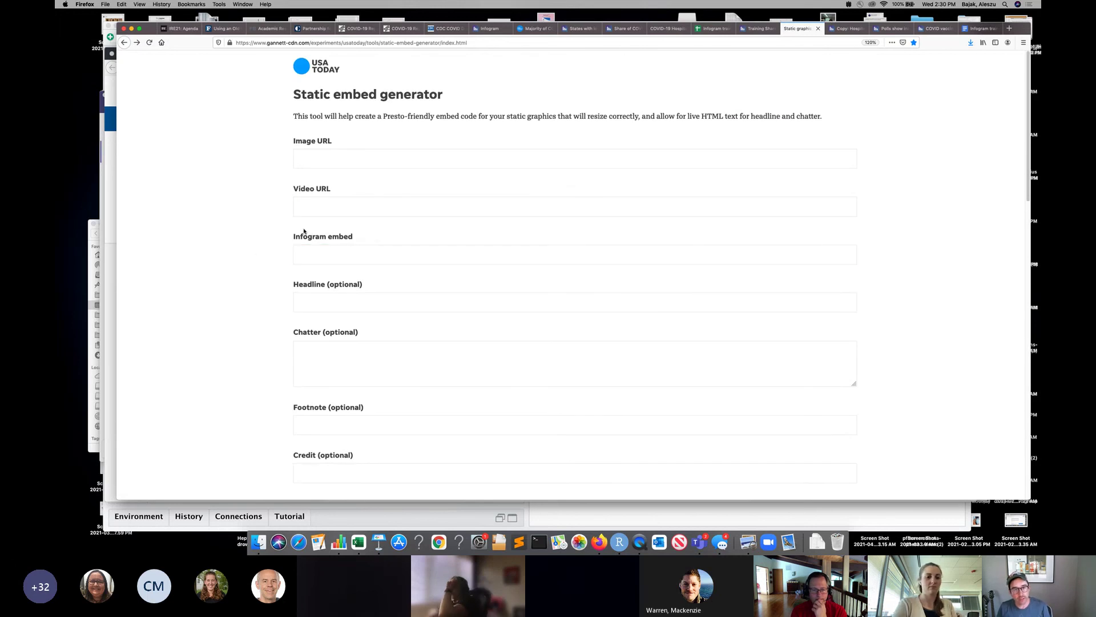
left_click(313, 261)
key("super+v")
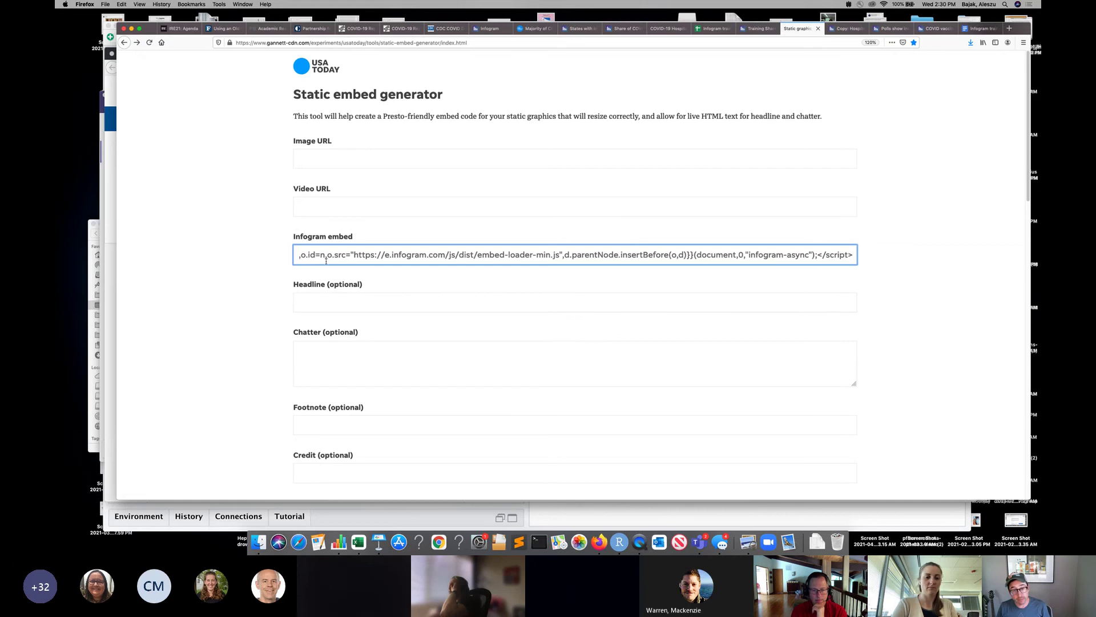
Step: Check the training project's Responsive (Async) code, generate its embed code in the static embed generator, and select the generated iframe code
left_click(758, 30)
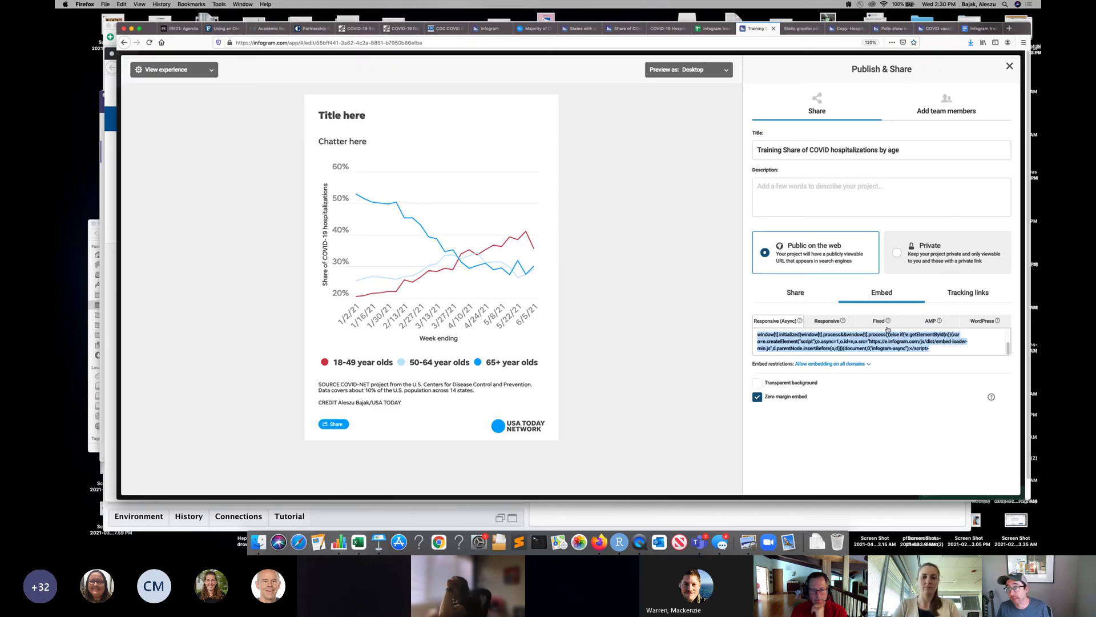
left_click(800, 28)
scroll(270, 259, "down", 10)
left_click(300, 374)
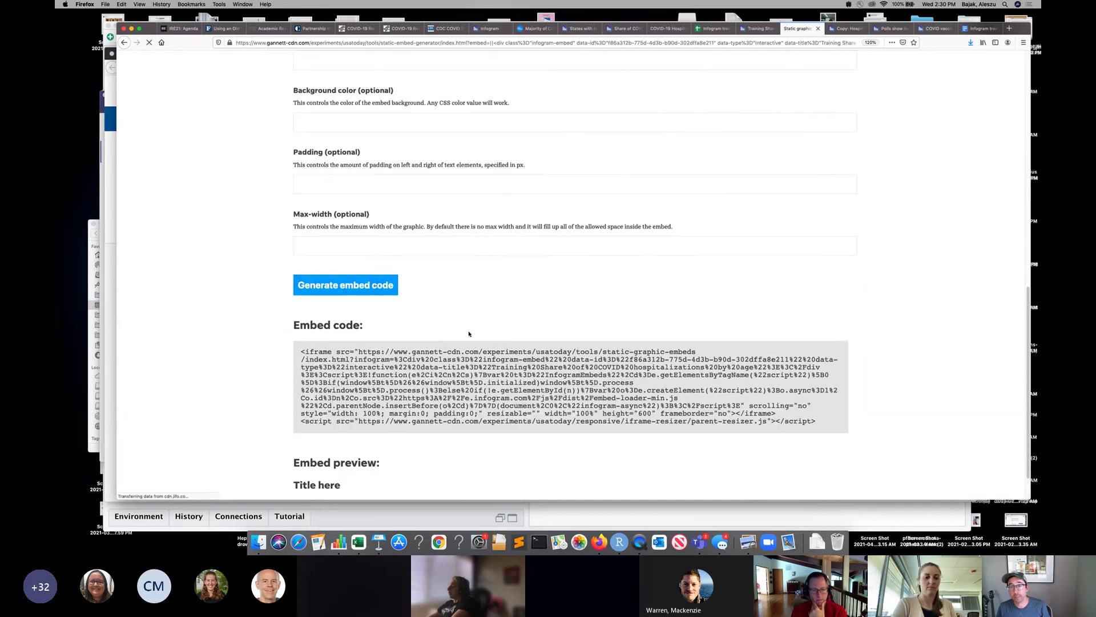
left_click_drag(301, 352, 813, 421)
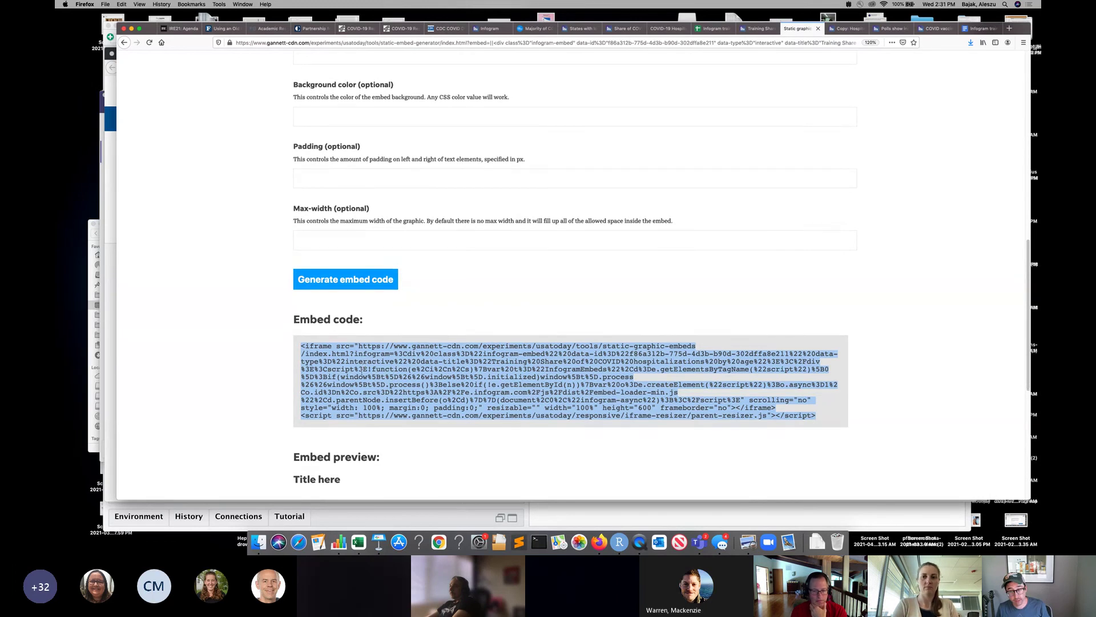
Step: Examine the embed preview of the training chart and highlight the whole generated iframe code above it
scroll(786, 400, "down", 2)
left_click(786, 372)
scroll(649, 379, "down", 2)
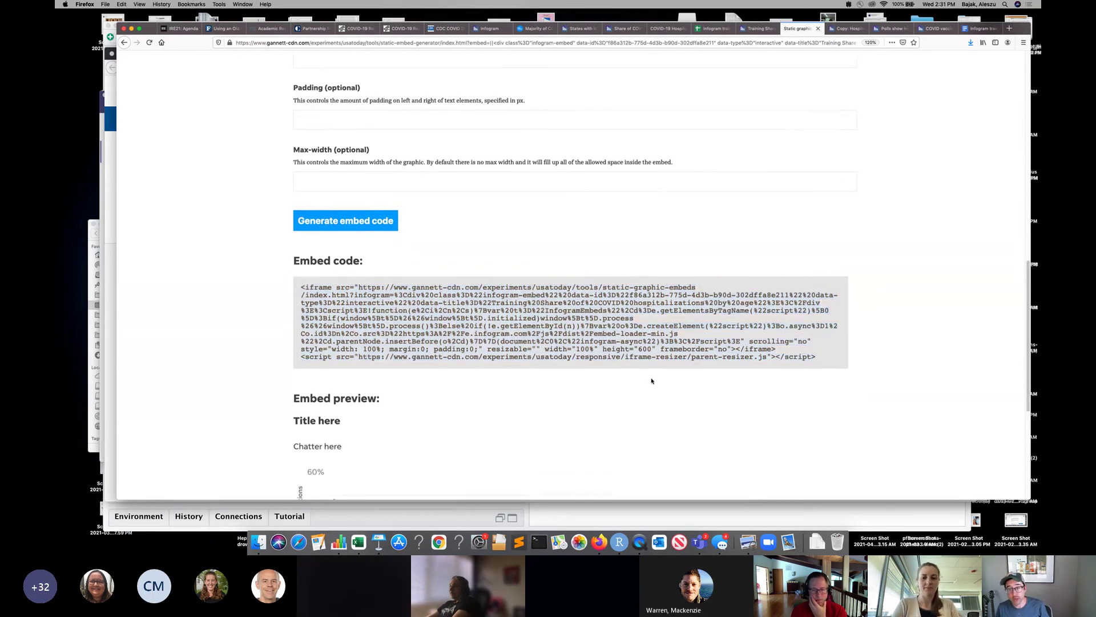
scroll(503, 384, "down", 6)
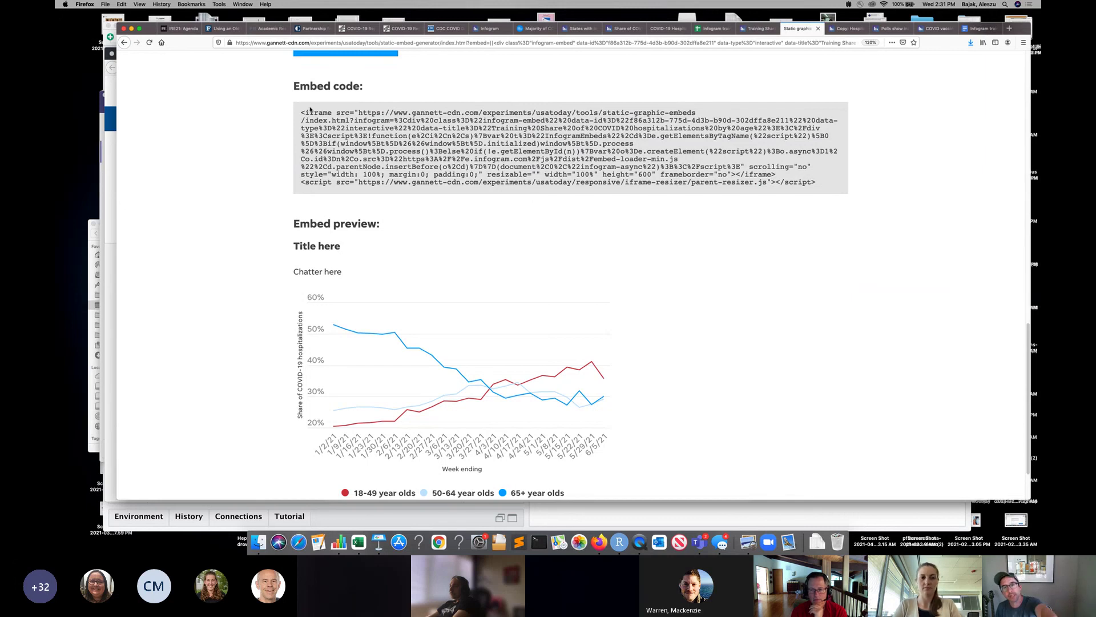
left_click_drag(301, 112, 833, 198)
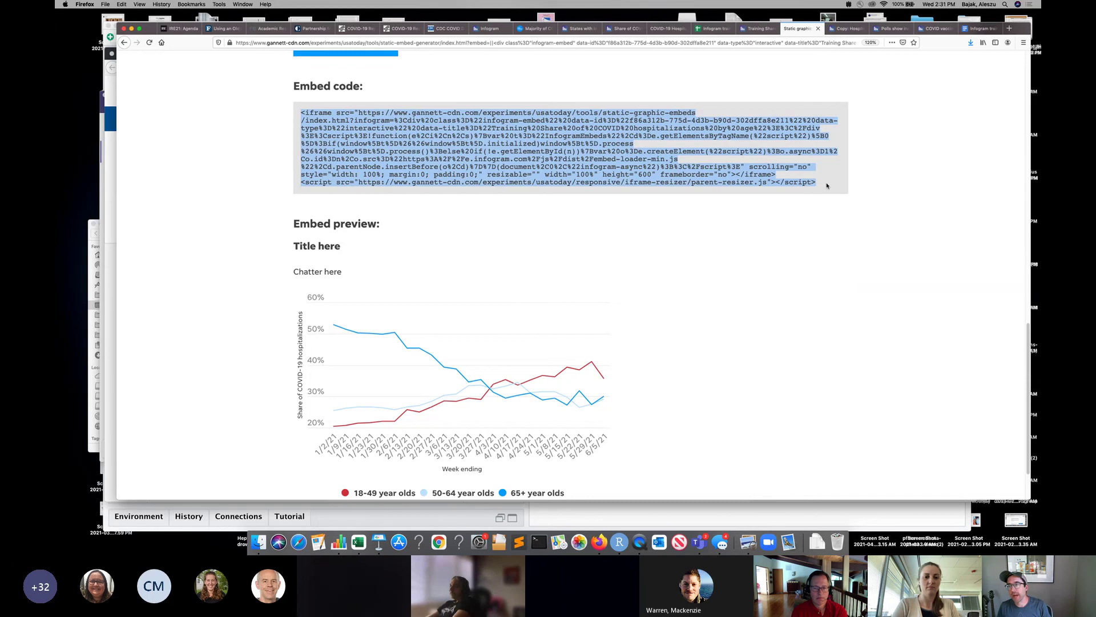
left_click(878, 193)
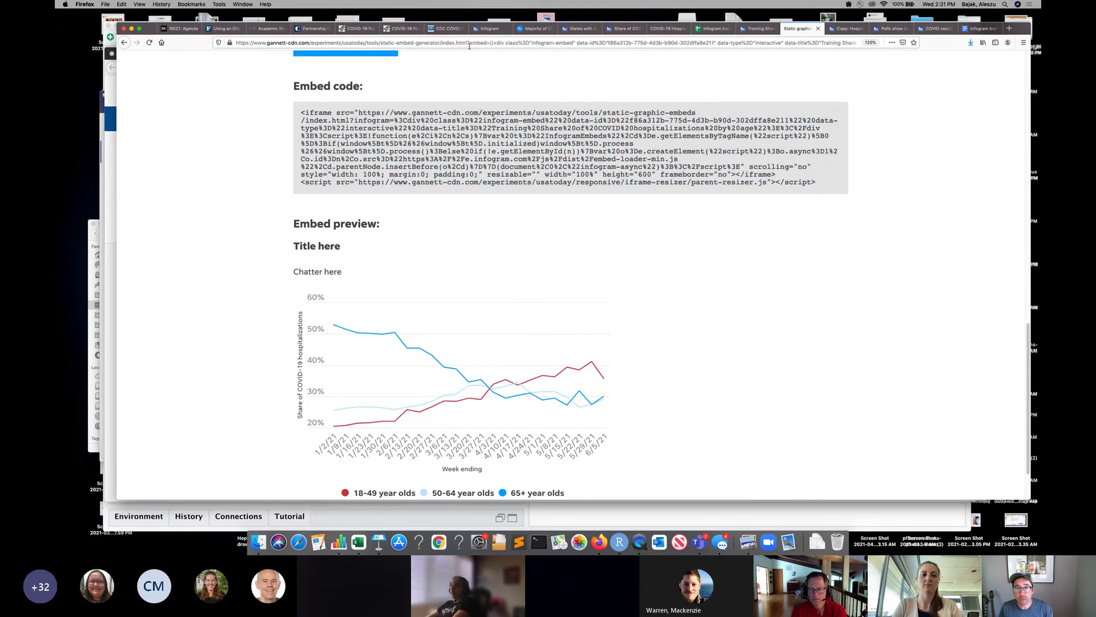
Step: Copy the static embed generator's base web address, up to index.html and without the embed parameters
left_click_drag(468, 43, 203, 36)
key("super+c")
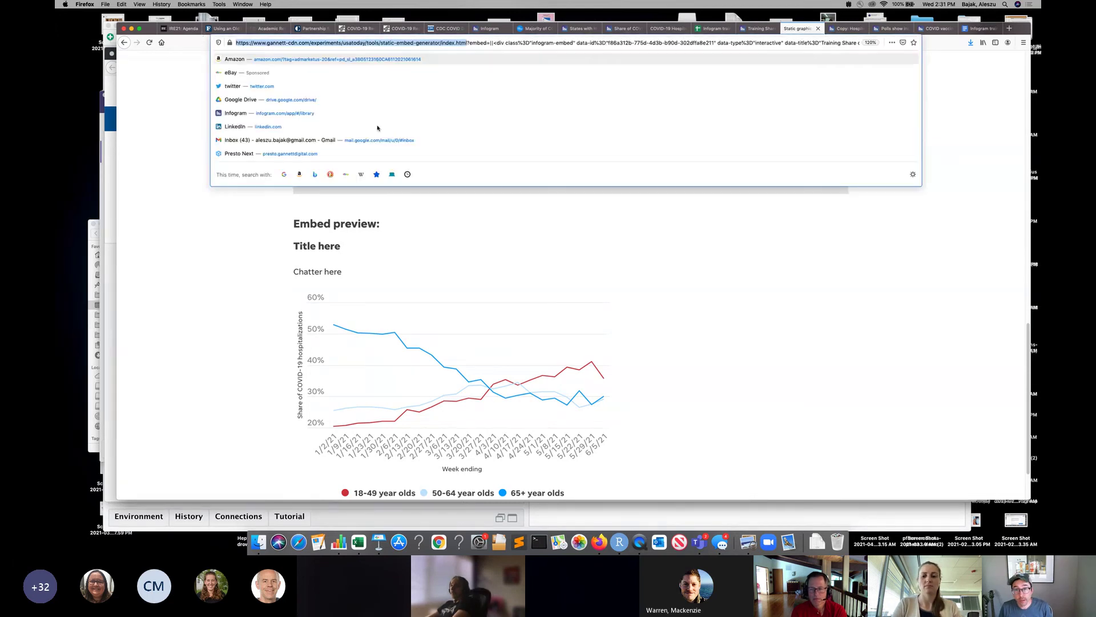
left_click(502, 224)
Step: Look through the open Infogram examples, including the school shootings map, the vaccines by race/ethnicity charts and the COVID hospitalizations chart
left_click(839, 28)
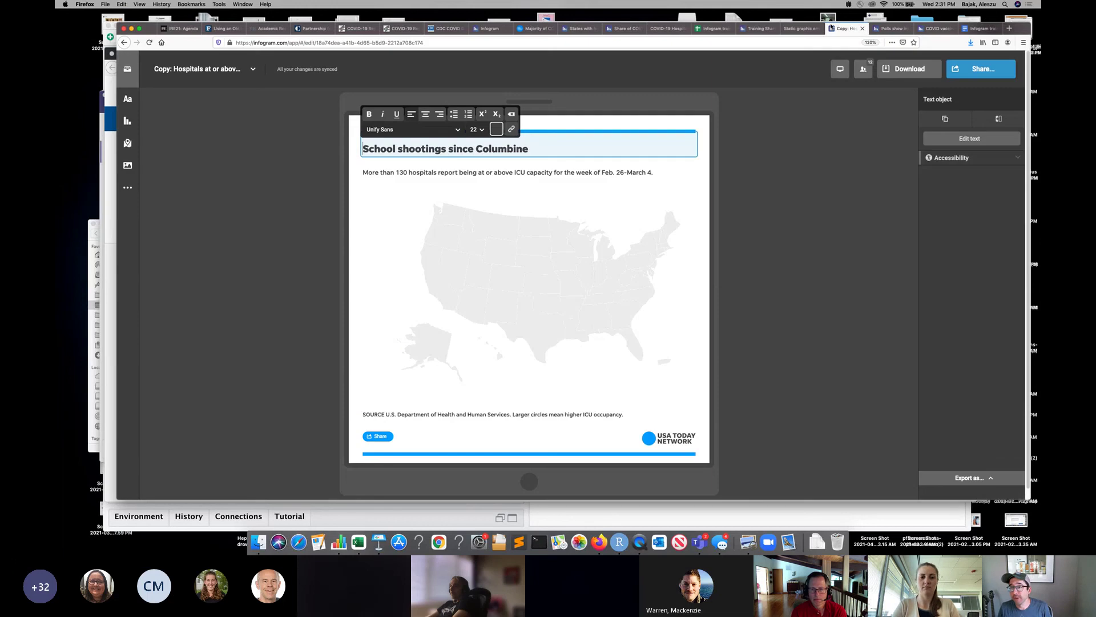
left_click(892, 32)
left_click(927, 33)
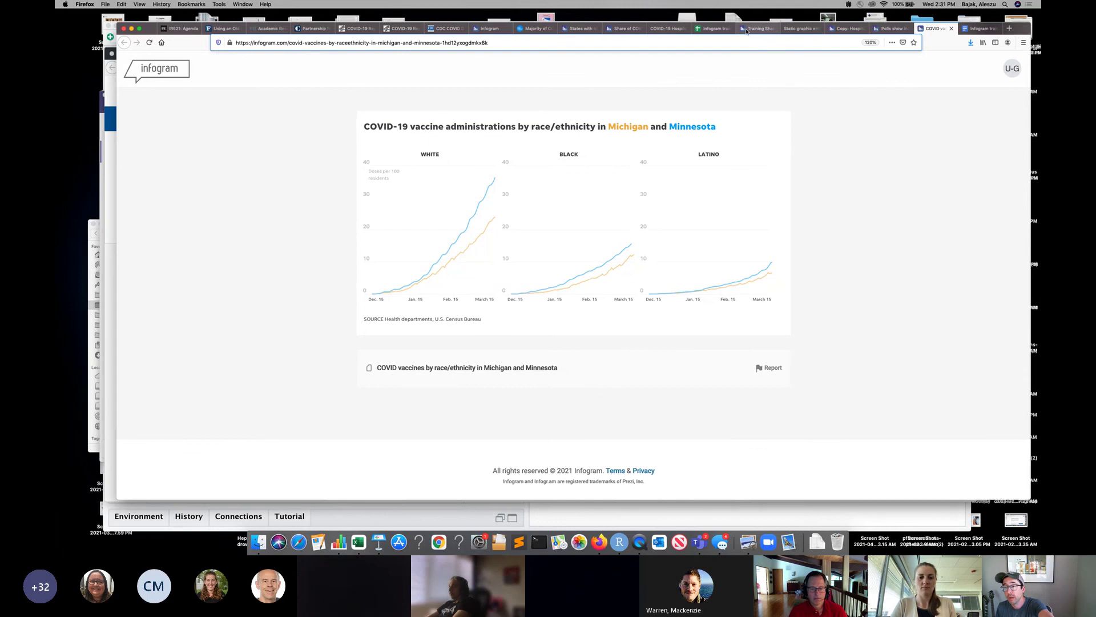
left_click(606, 30)
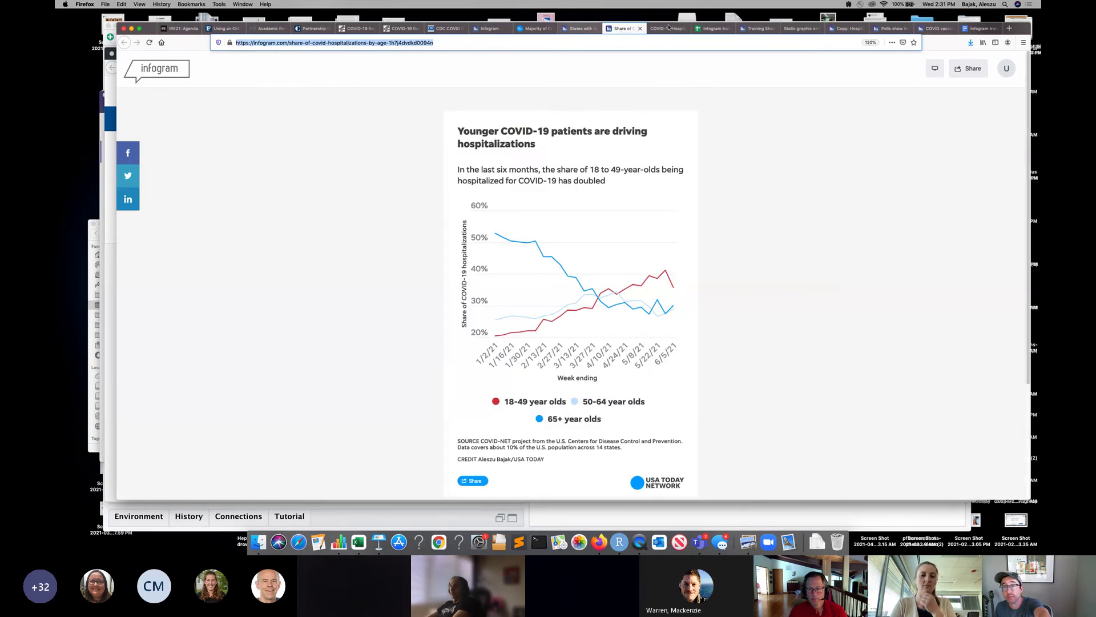
left_click(579, 29)
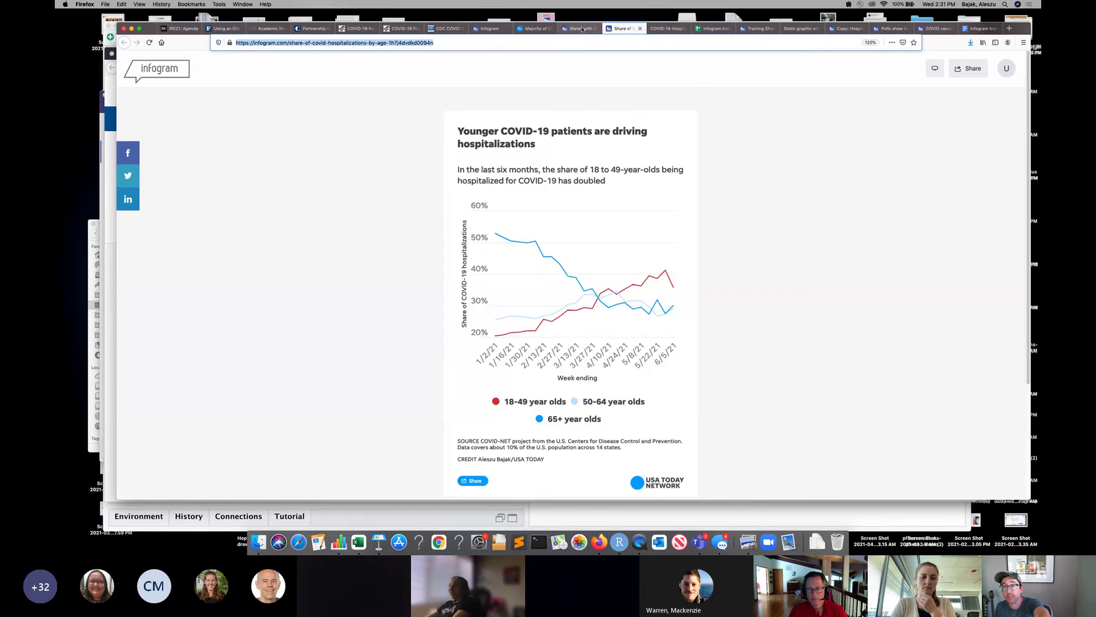
Step: Return to the training COVID hospitalizations project, leave its Publish & Share view, and select the line chart
left_click(752, 28)
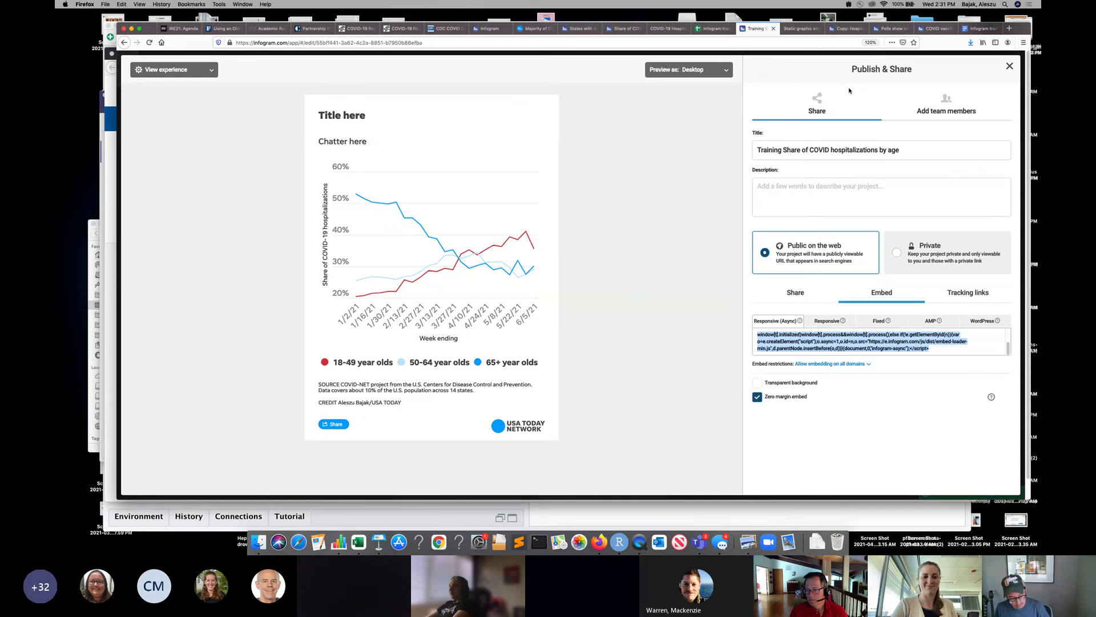
left_click(1009, 66)
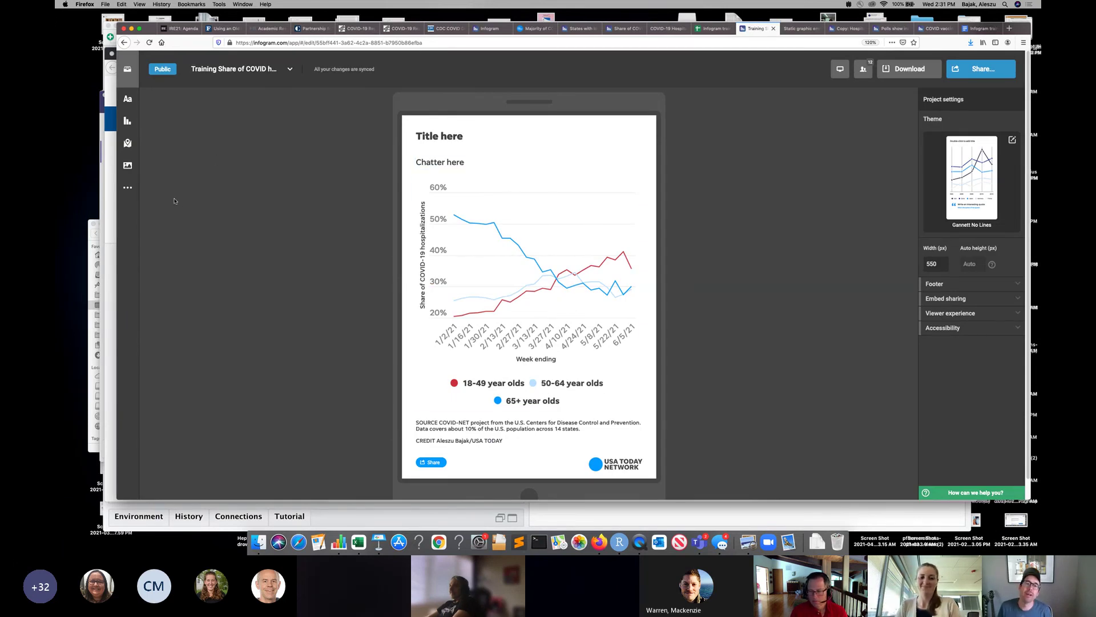
left_click(128, 188)
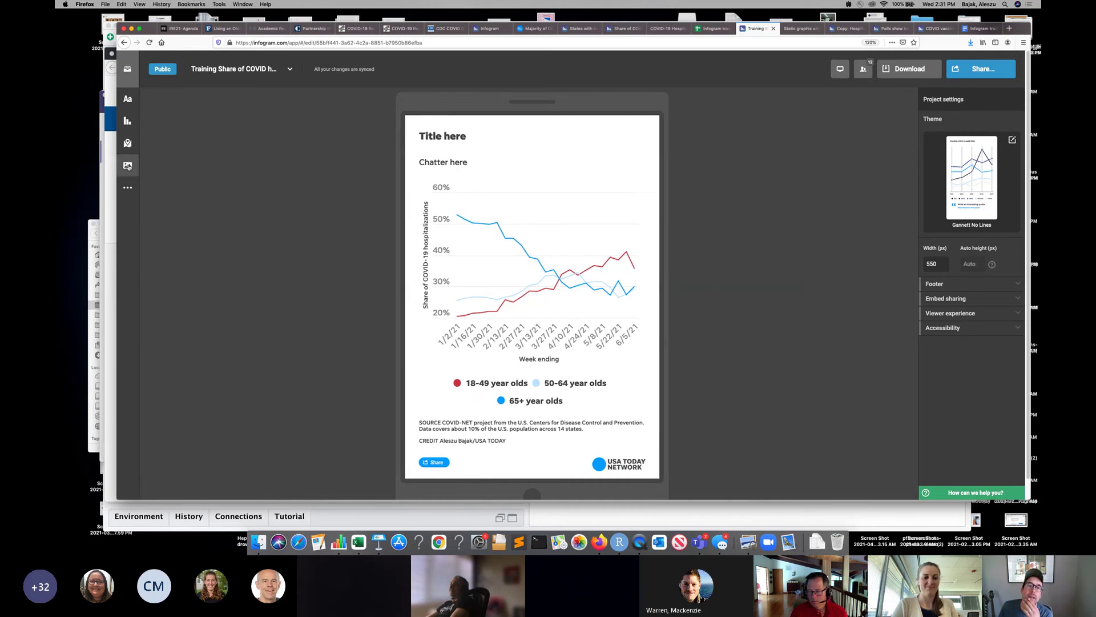
left_click(479, 220)
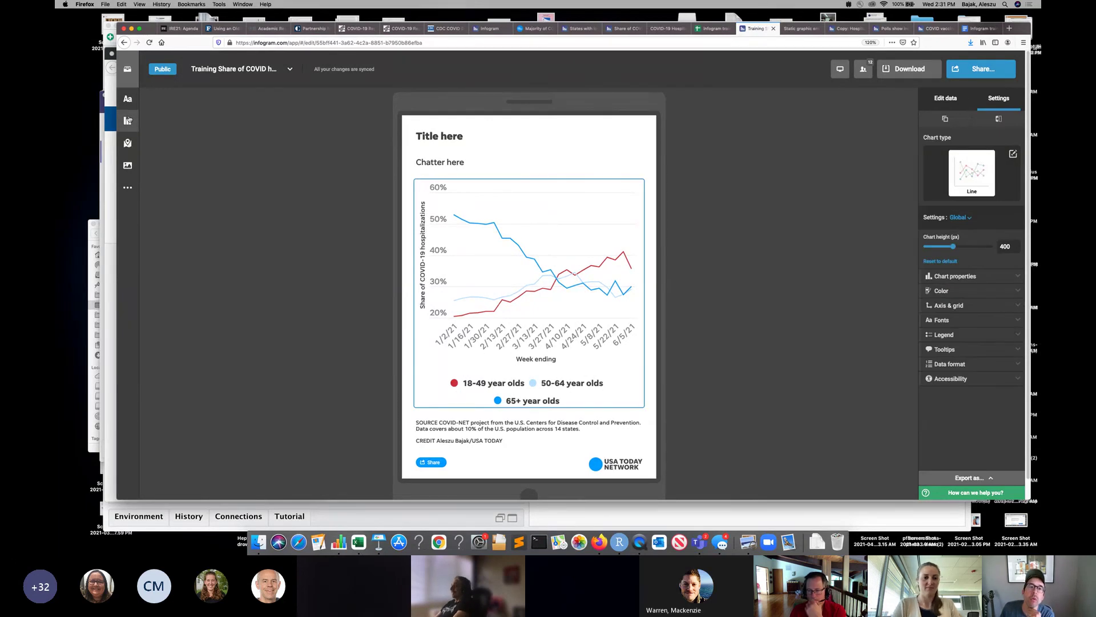
Step: Browse the objects that can be added to the project, including the media and data integrations
left_click(128, 100)
left_click(128, 100)
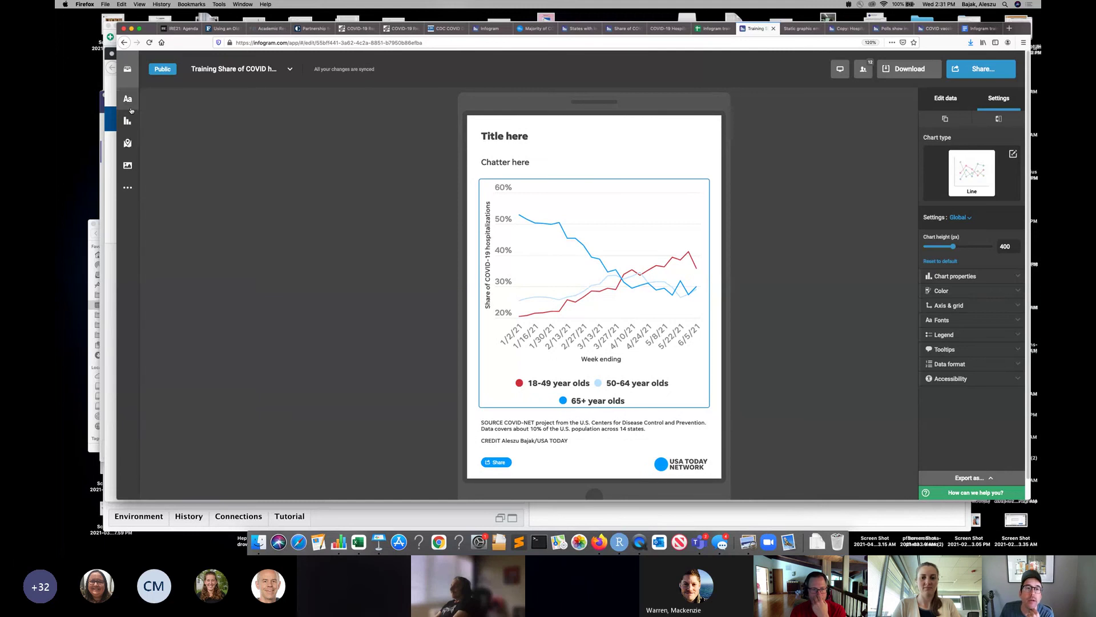
left_click(128, 121)
left_click(128, 166)
left_click(128, 187)
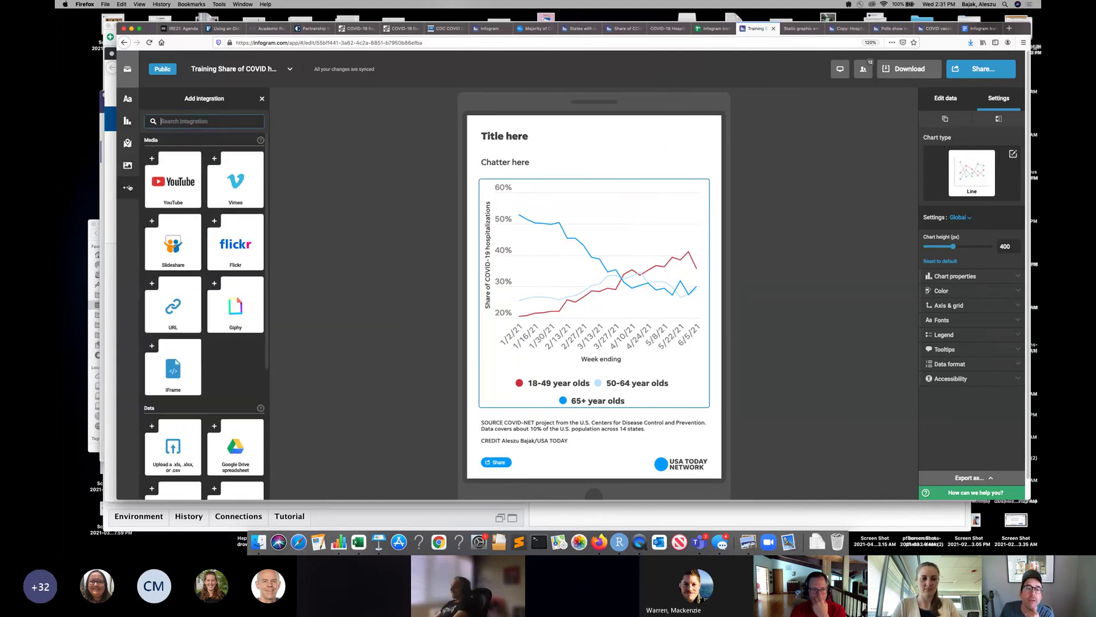
scroll(150, 213, "down", 5)
scroll(594, 274, "down", 1)
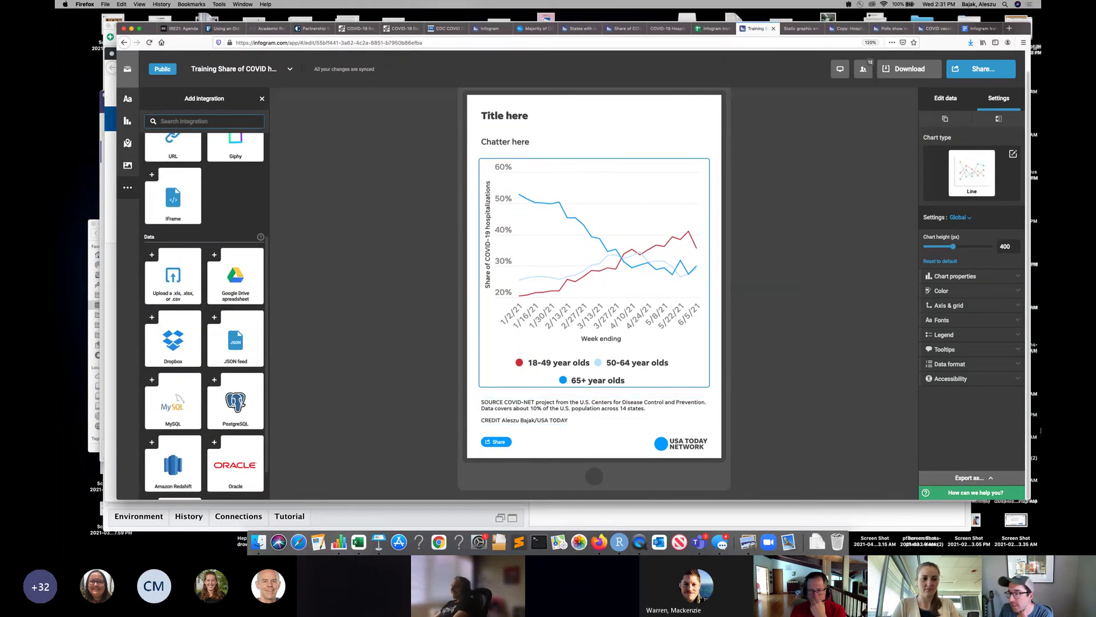
Step: Review the line chart's Data format and Accessibility settings, and select the chatter text object above the chart
left_click(978, 363)
left_click(974, 364)
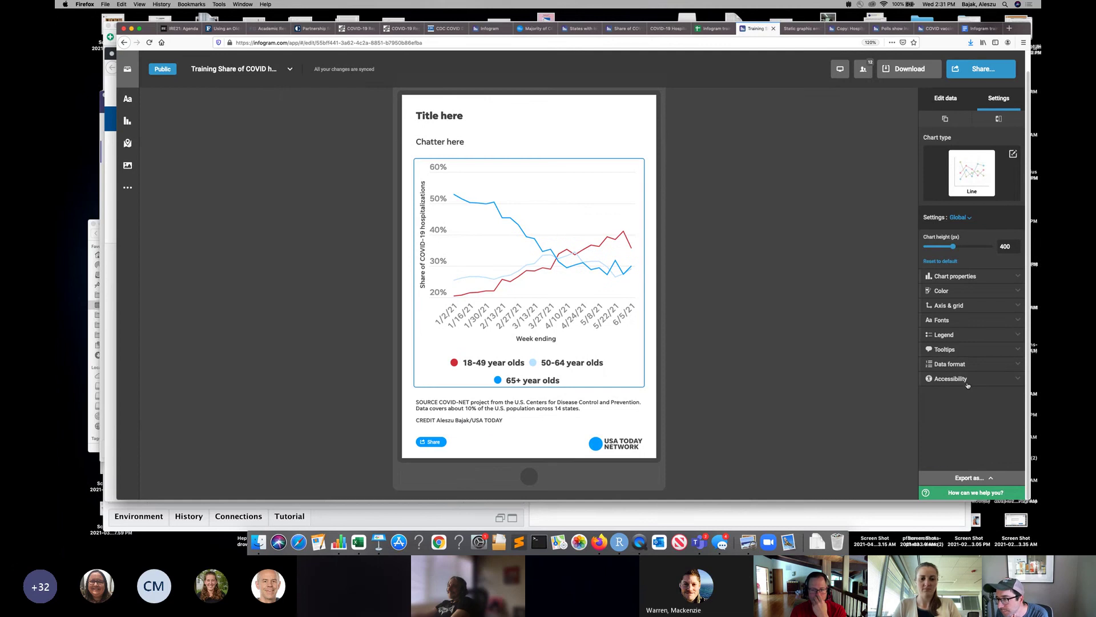
left_click(968, 379)
left_click(349, 187)
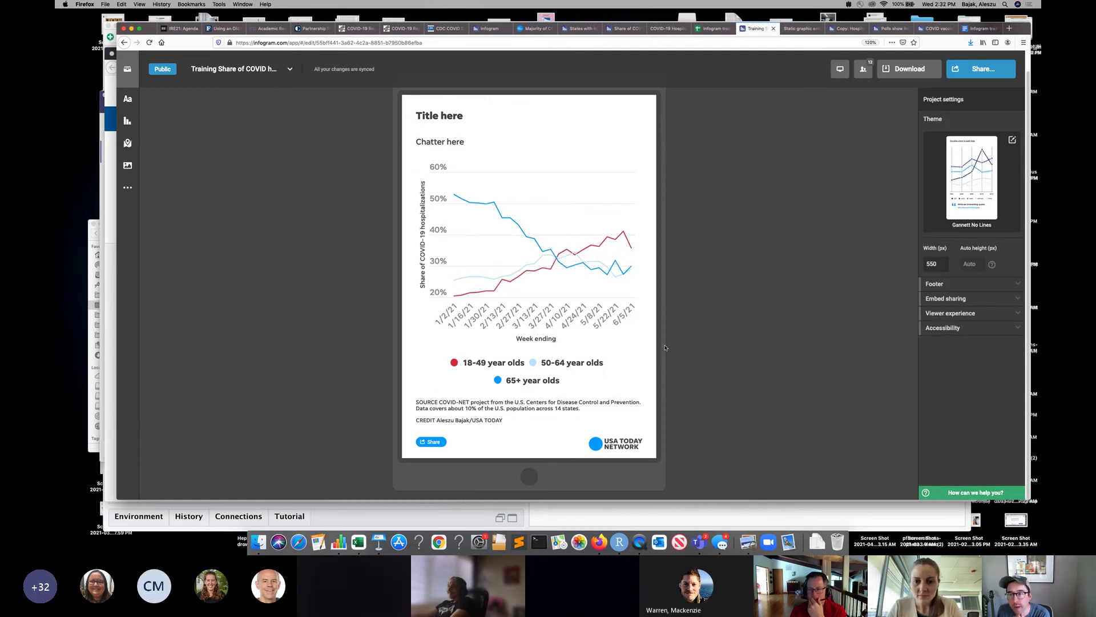
scroll(682, 291, "up", 1)
left_click(594, 186)
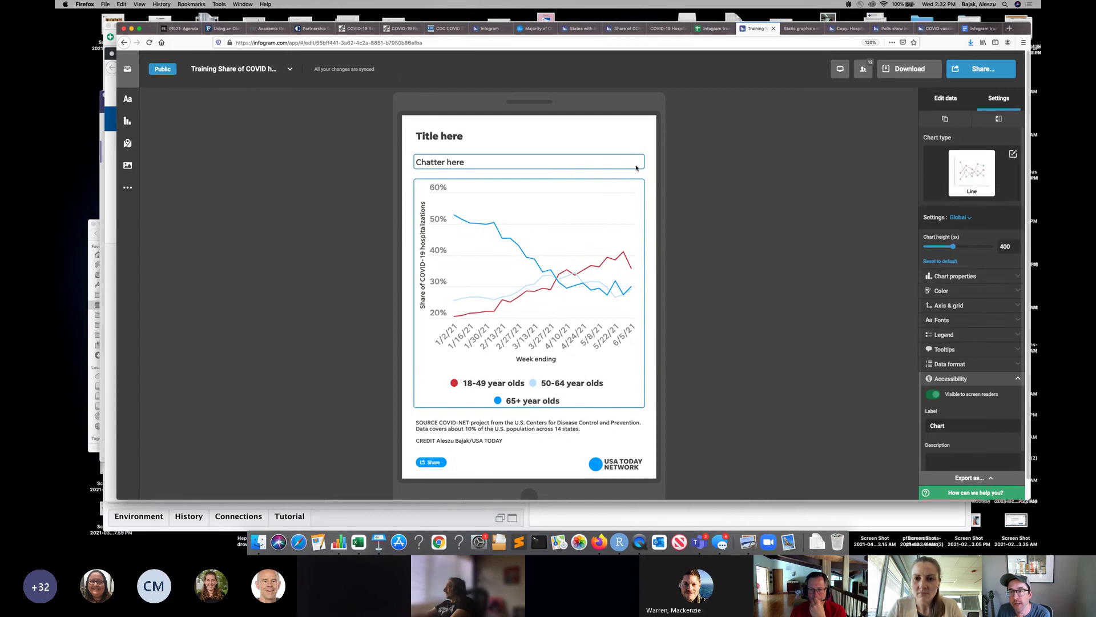
left_click(636, 166)
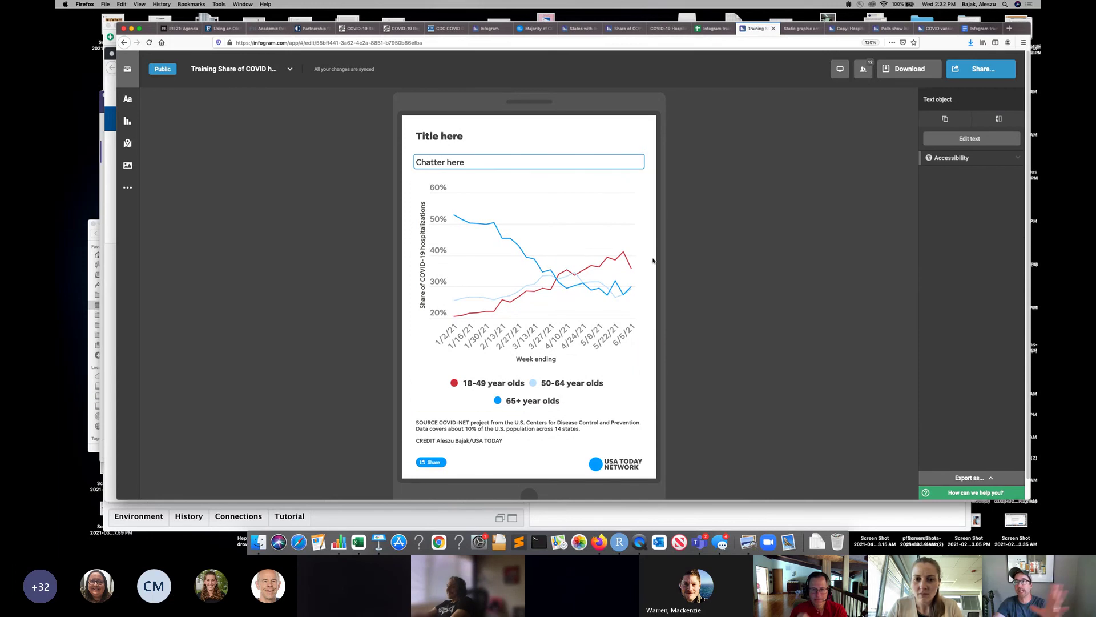
Step: Switch to the USAT project library and list the team libraries available to the account
left_click(621, 28)
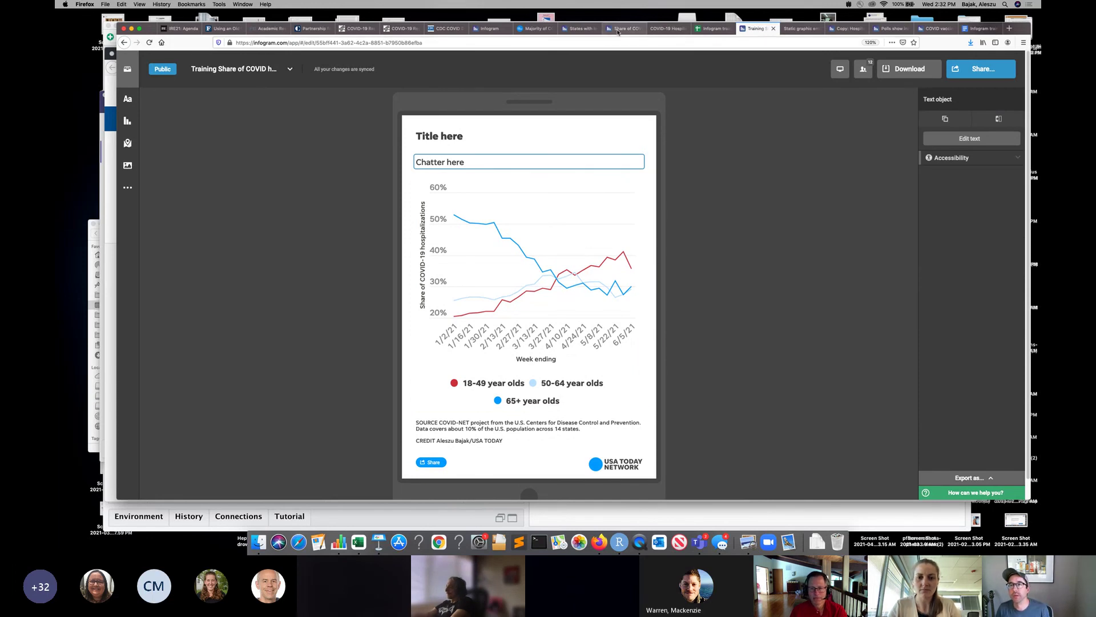
left_click(485, 30)
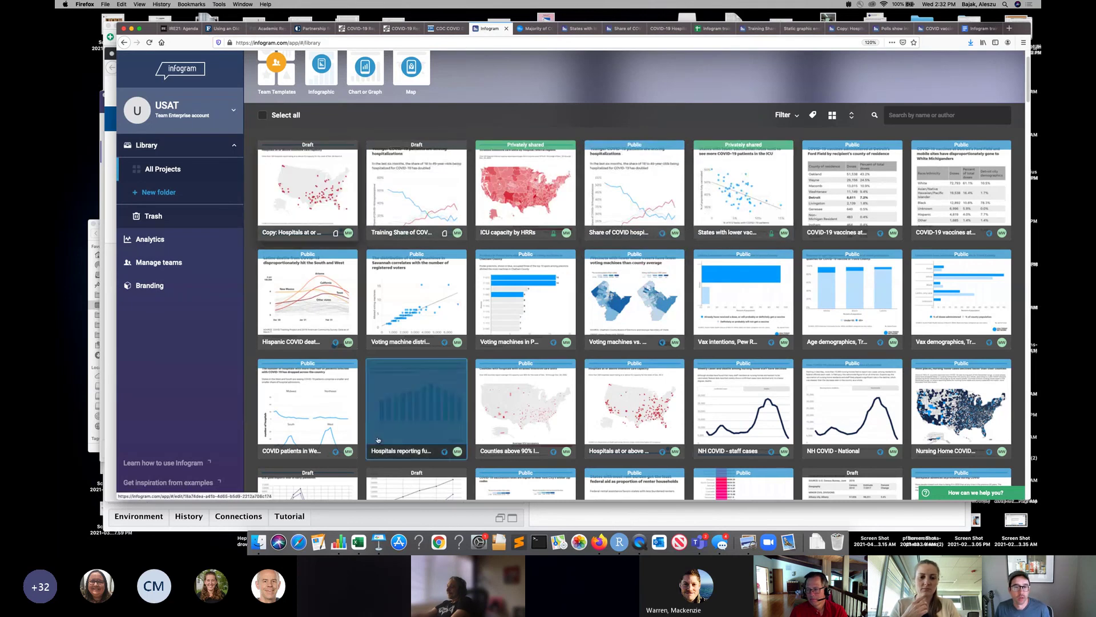
left_click(232, 113)
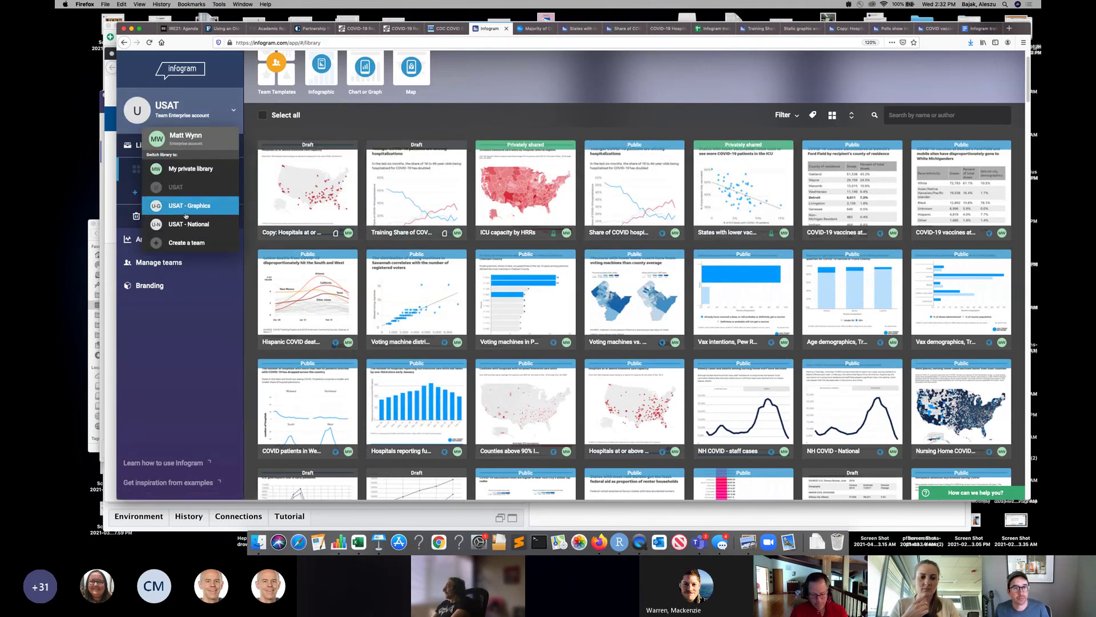
Step: View the published COVID-19 vaccine trust polls chart and the Michigan and Minnesota vaccine charts by race/ethnicity
left_click(822, 28)
left_click(848, 28)
left_click(891, 29)
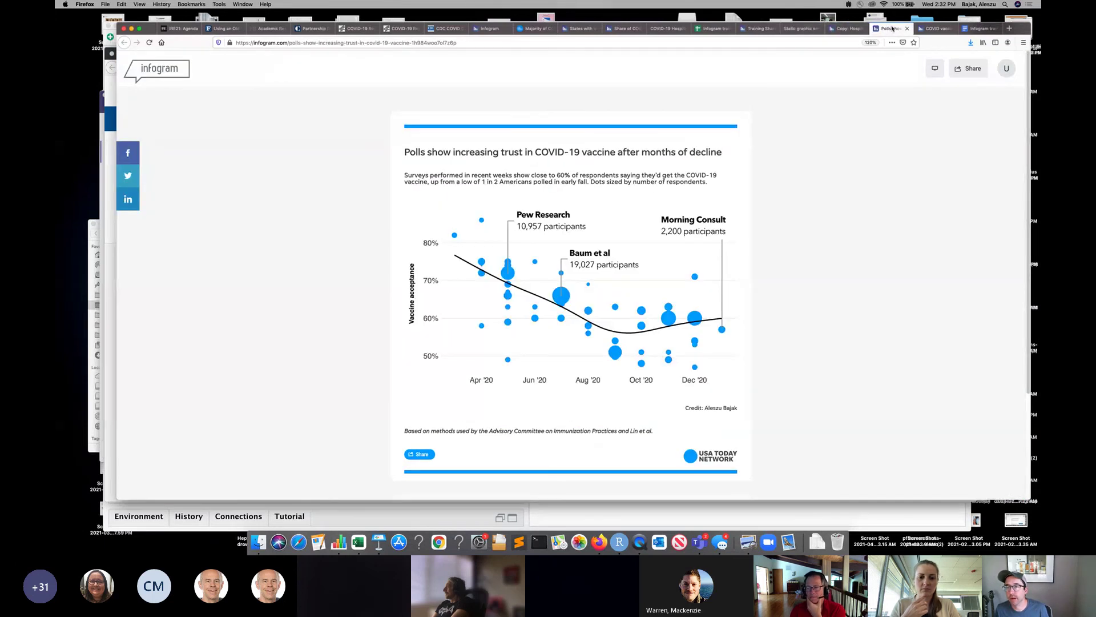
left_click(936, 29)
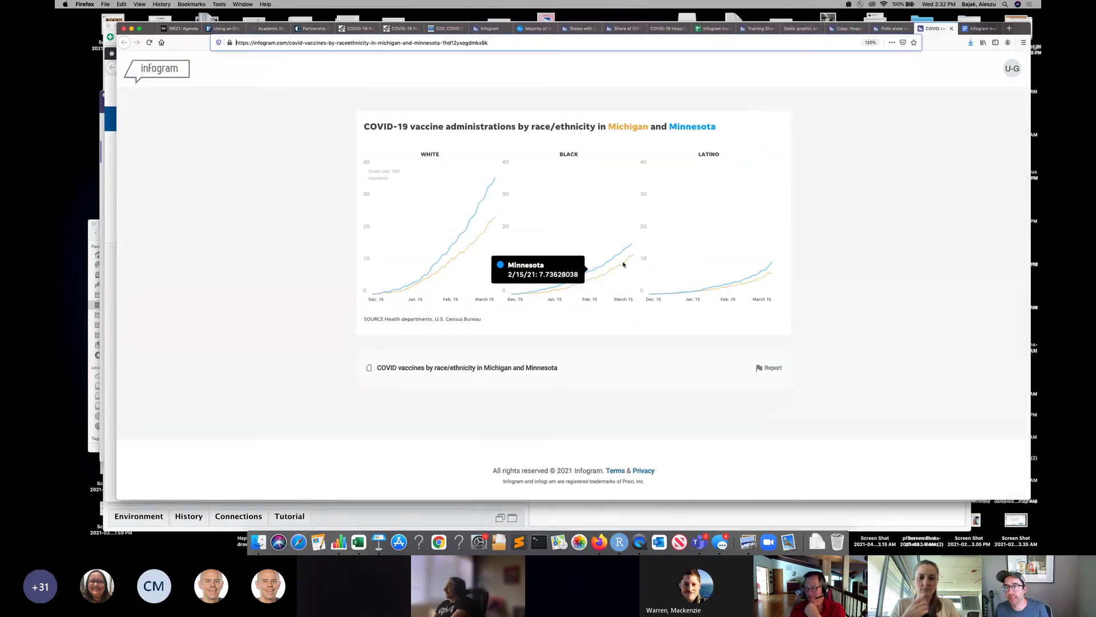
mouse_move(479, 220)
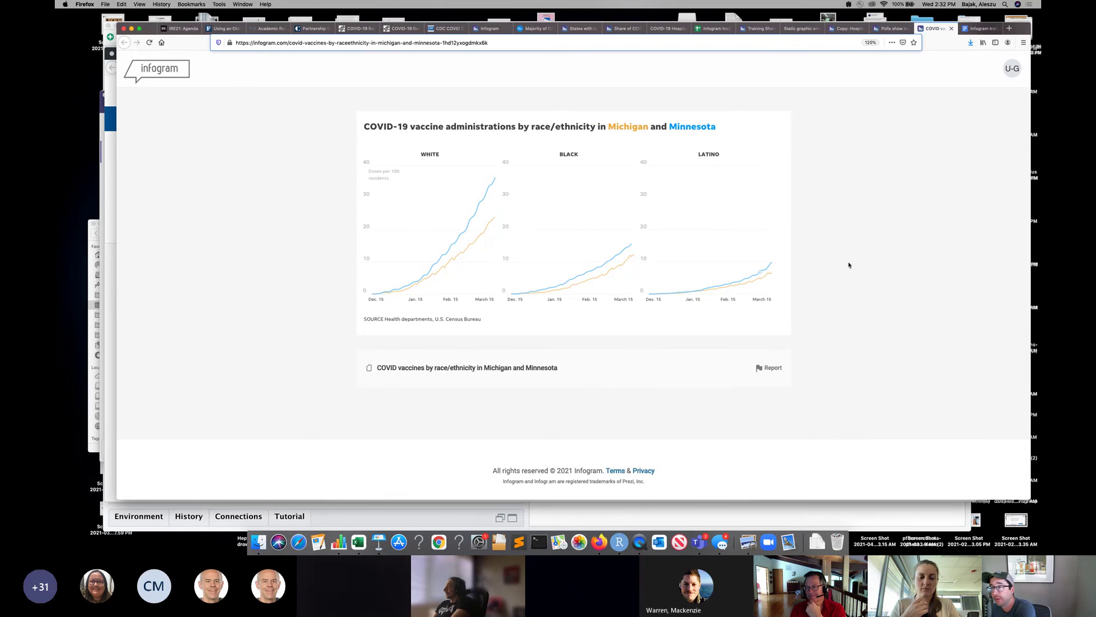
Step: Check the vaccine charts' responsive layout by narrowing the browser window to phone width, looking through the page and widening it again
left_click_drag(1031, 271, 420, 324)
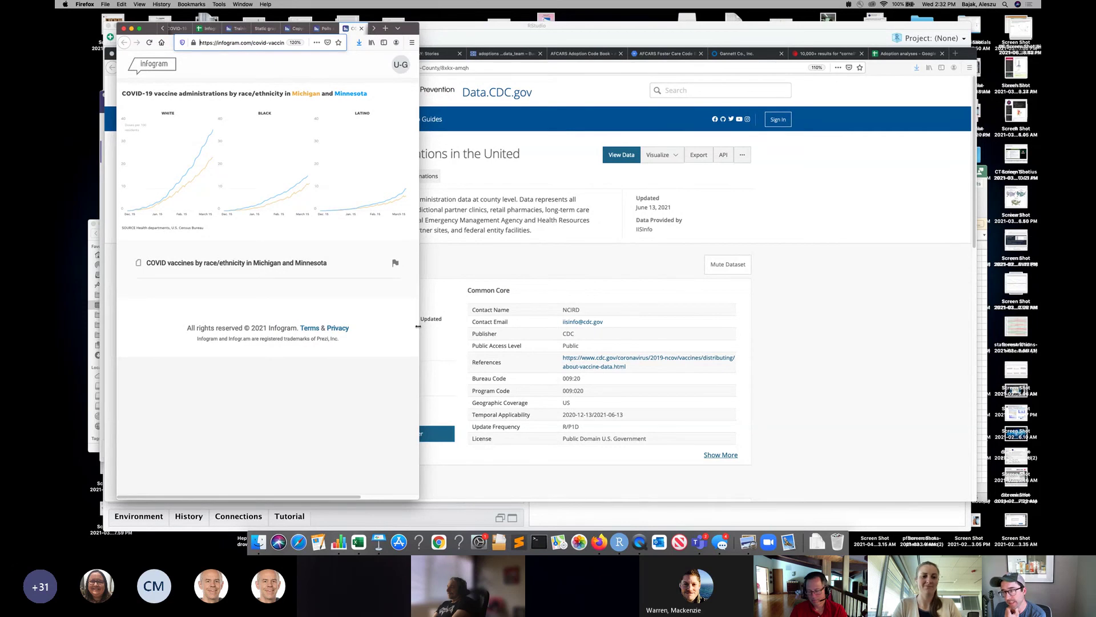
left_click_drag(419, 326, 303, 340)
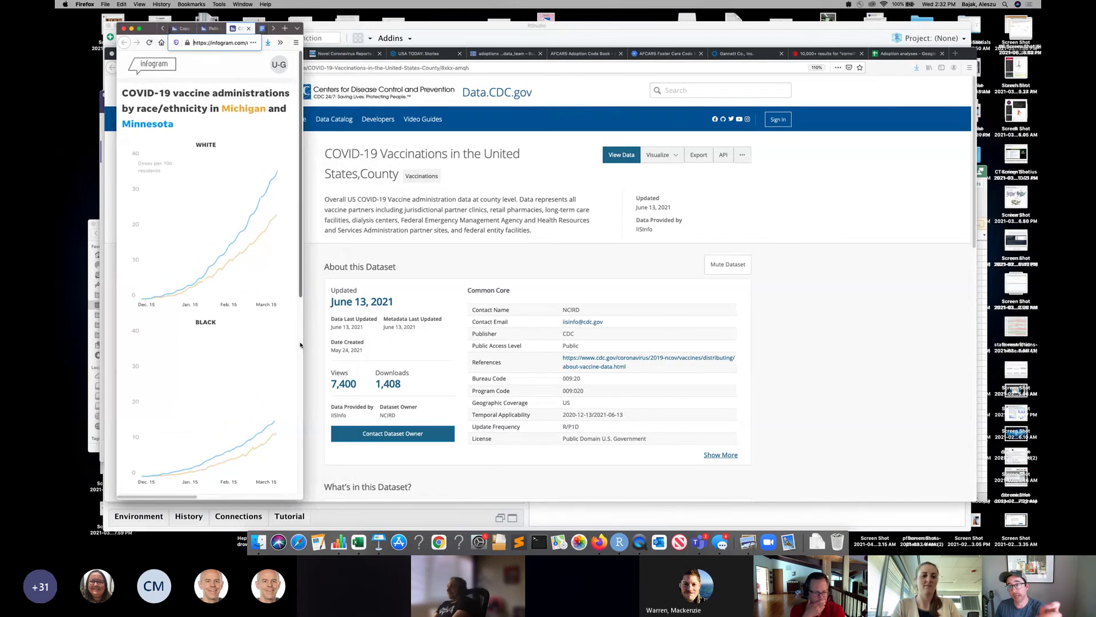
scroll(187, 308, "down", 10)
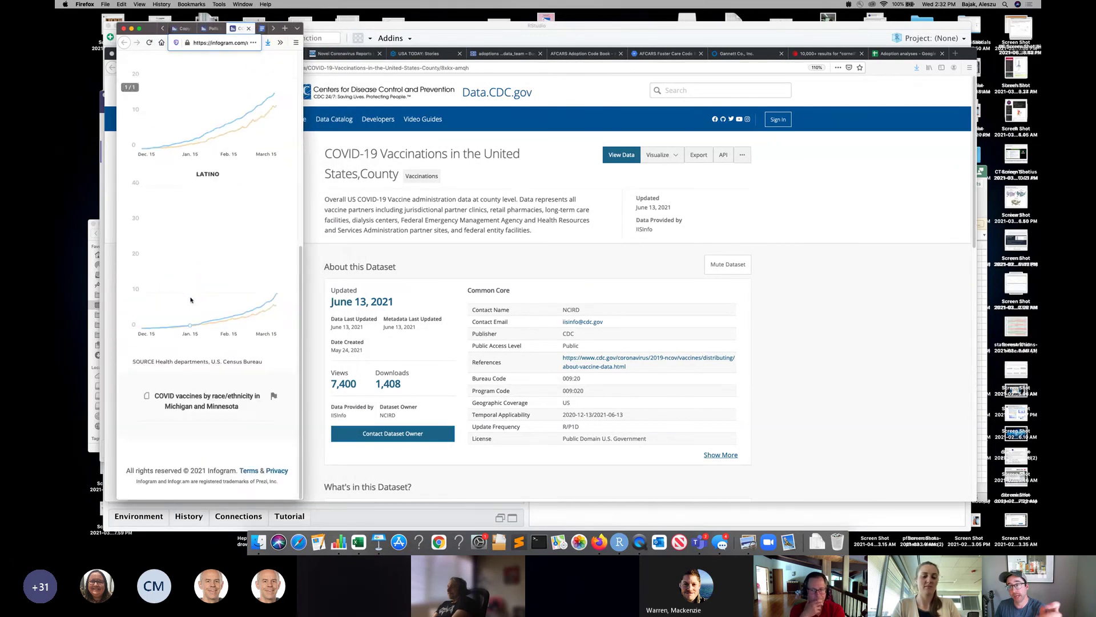
scroll(190, 299, "up", 10)
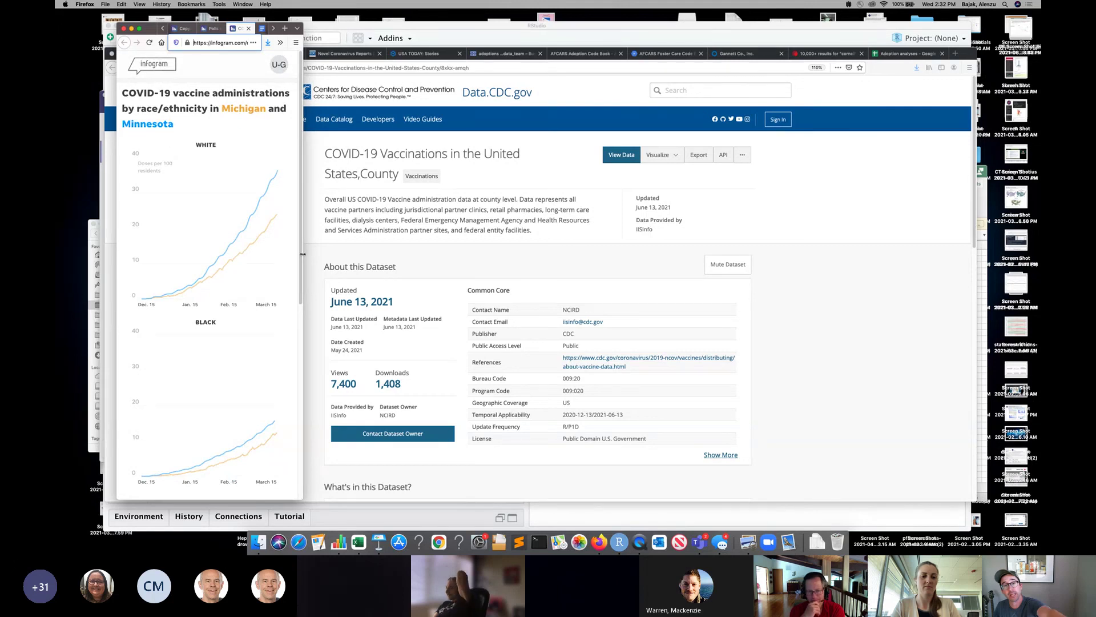
left_click_drag(303, 257, 319, 257)
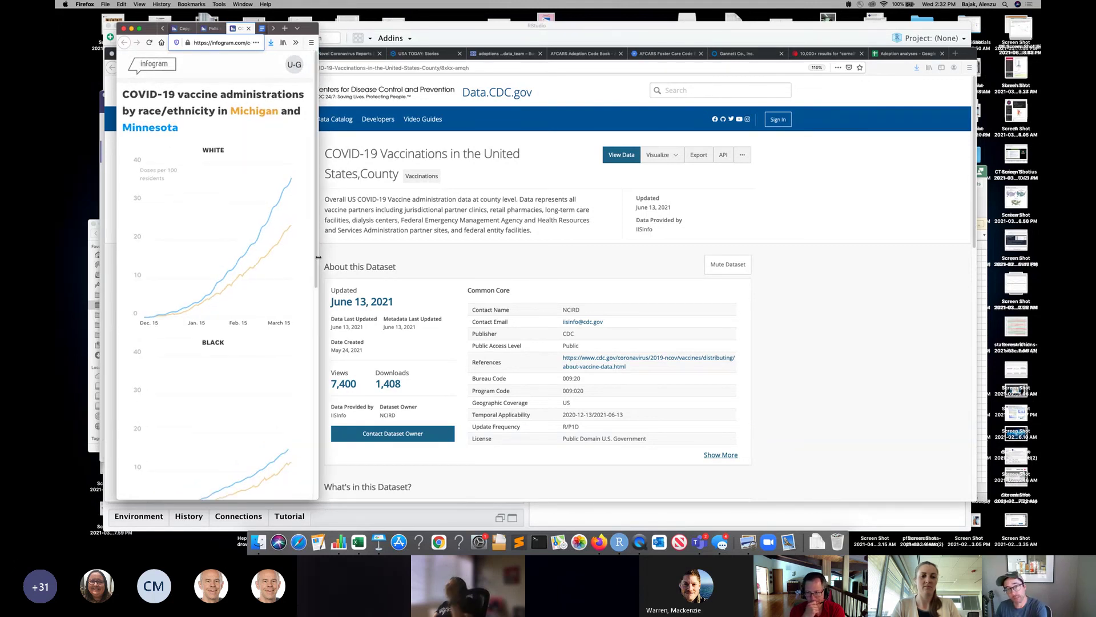
left_click_drag(319, 257, 952, 272)
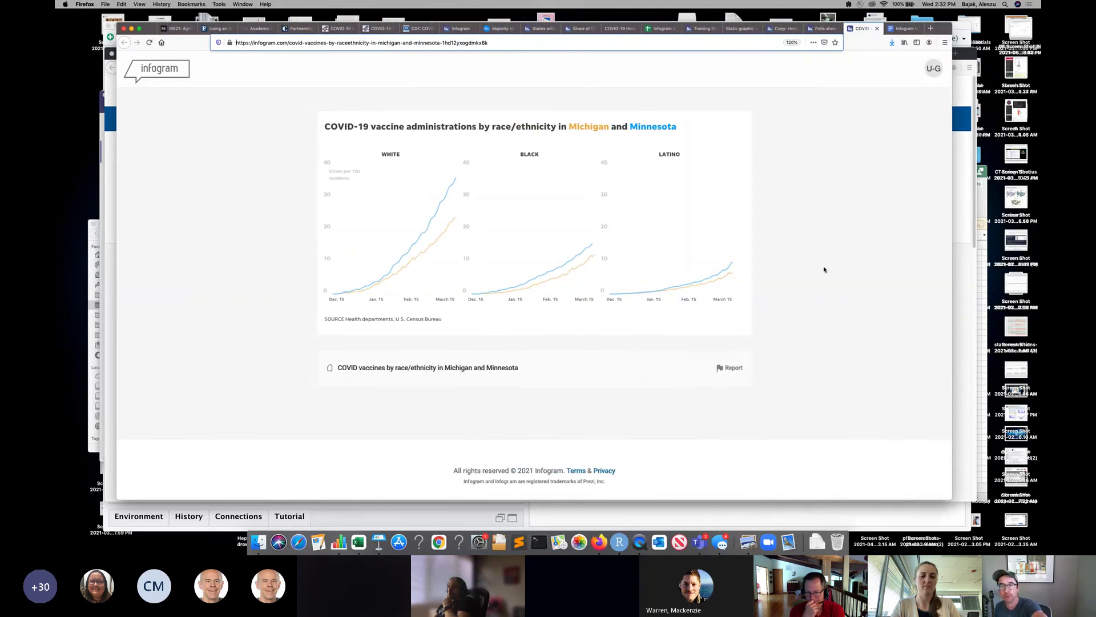
Step: Review the Weekly_Data_Percent.csv sheet and the WaPo school shootings mapping example in the Infogram training spreadsheet
left_click(815, 27)
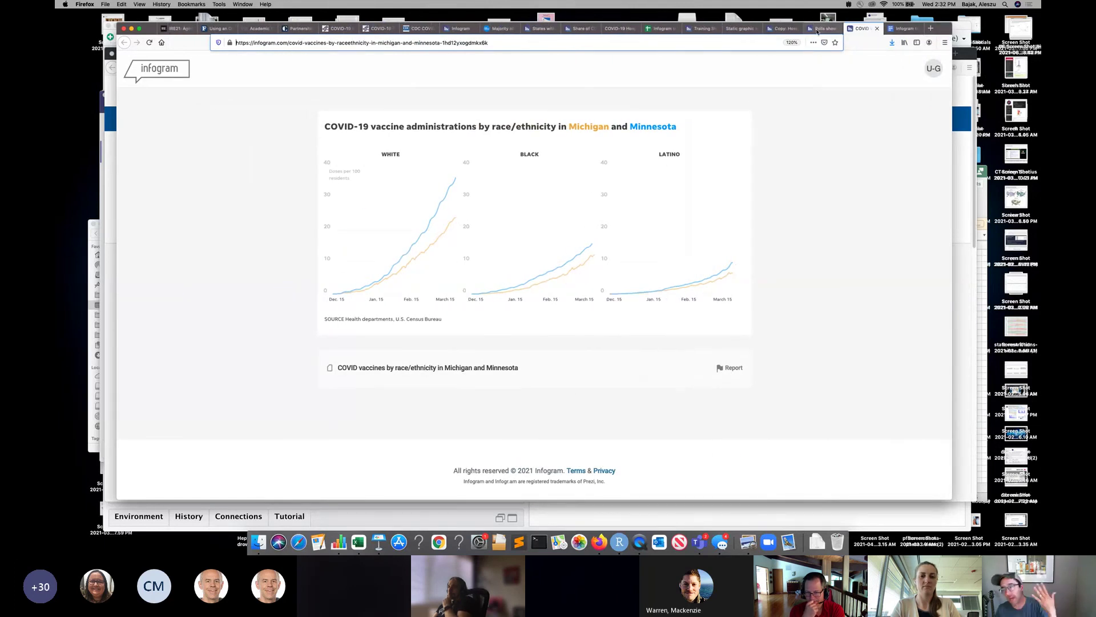
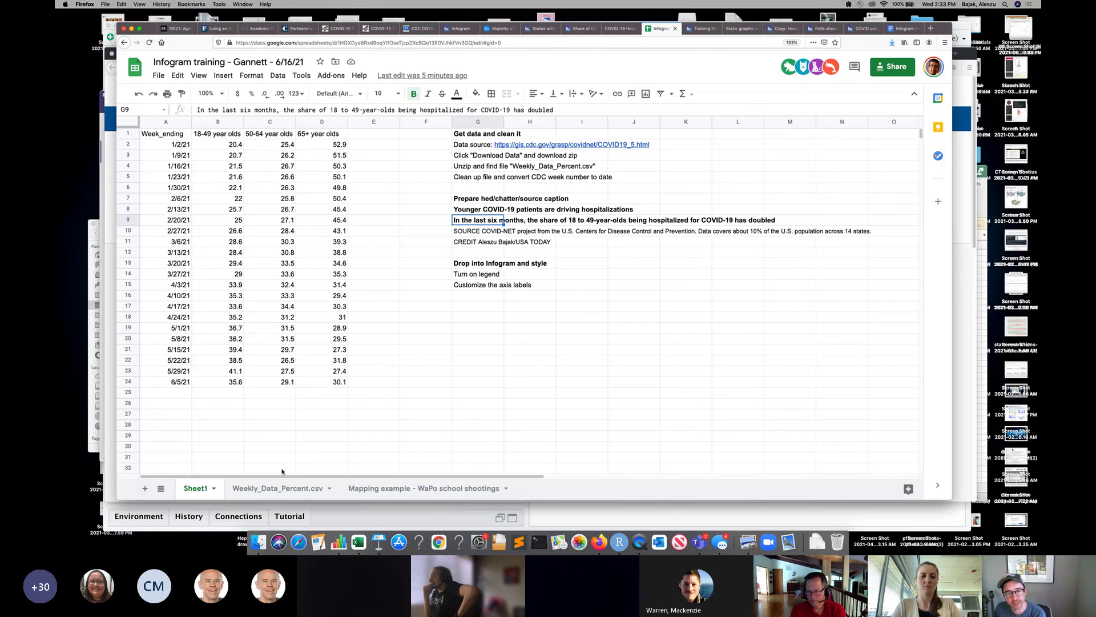
left_click(292, 488)
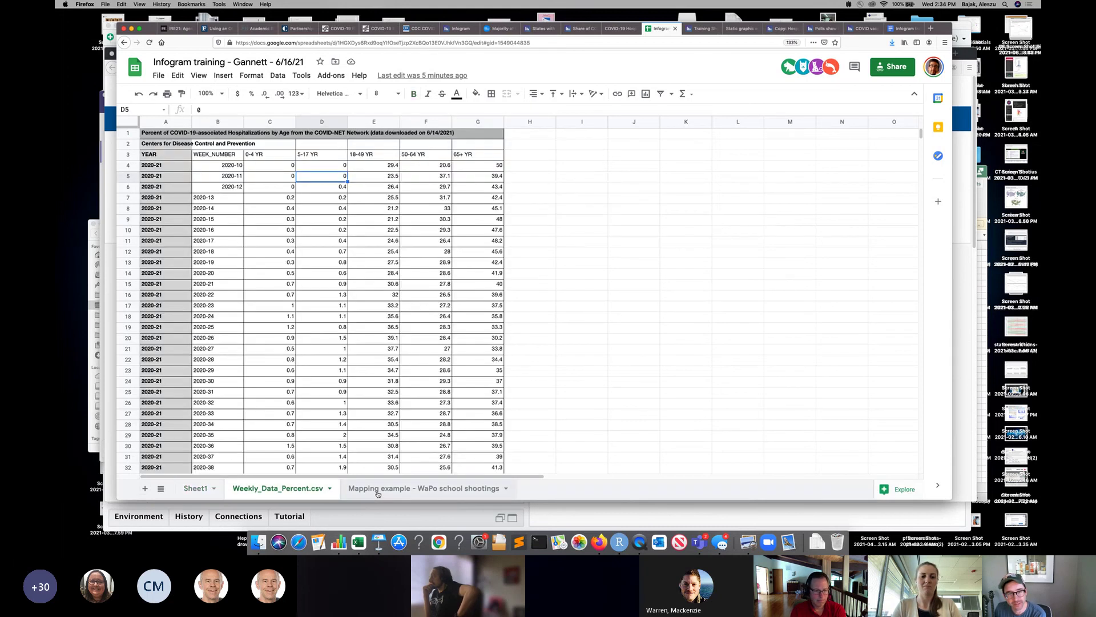
left_click(378, 490)
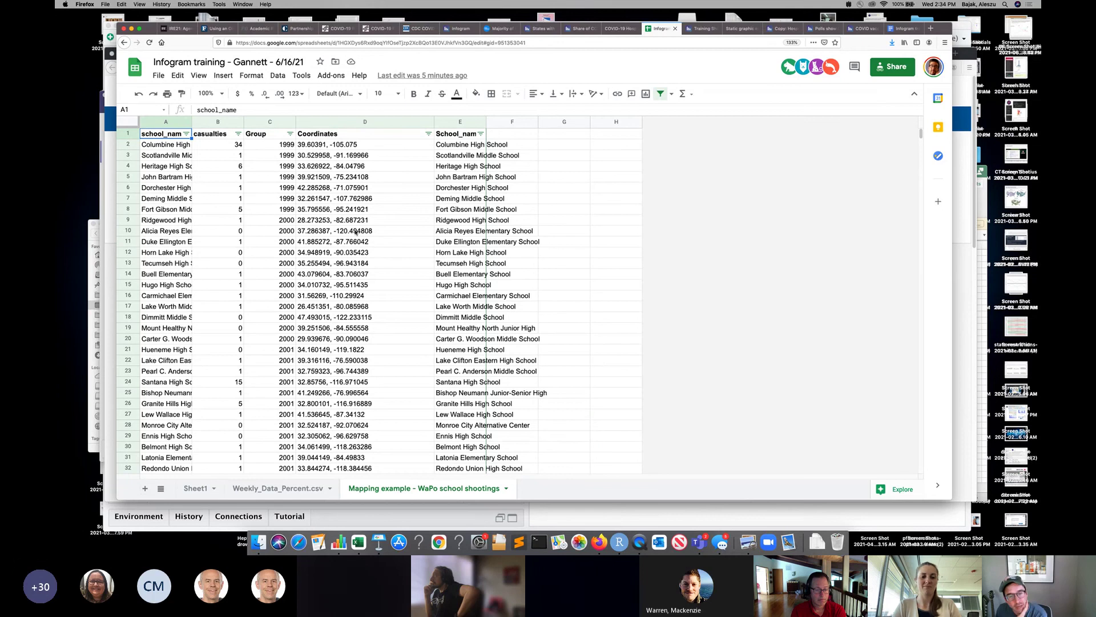
left_click(175, 147)
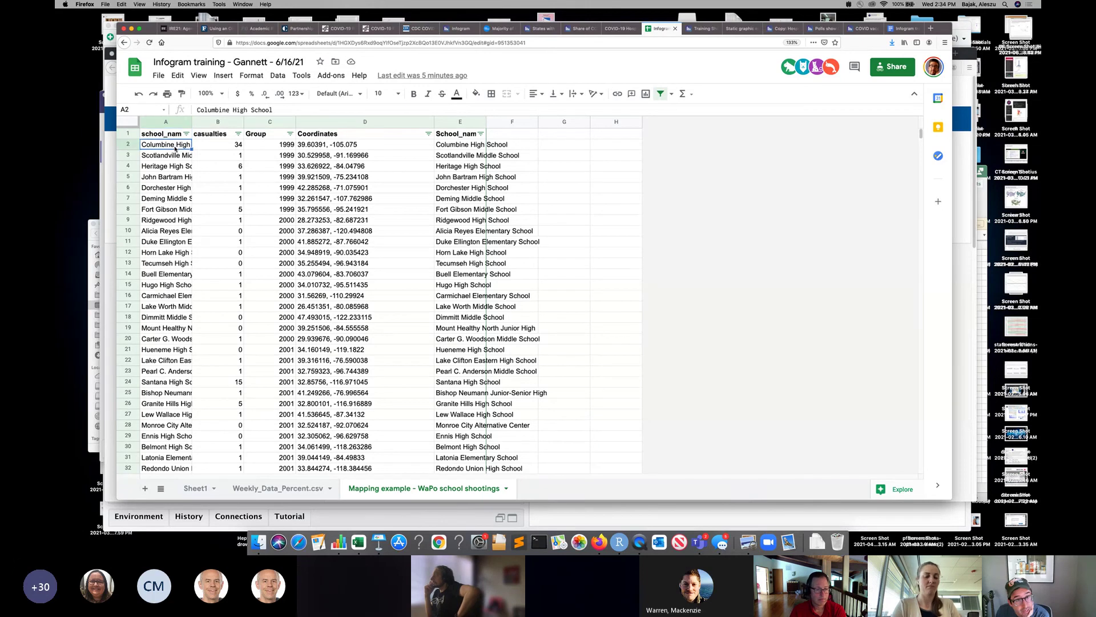
left_click(489, 233)
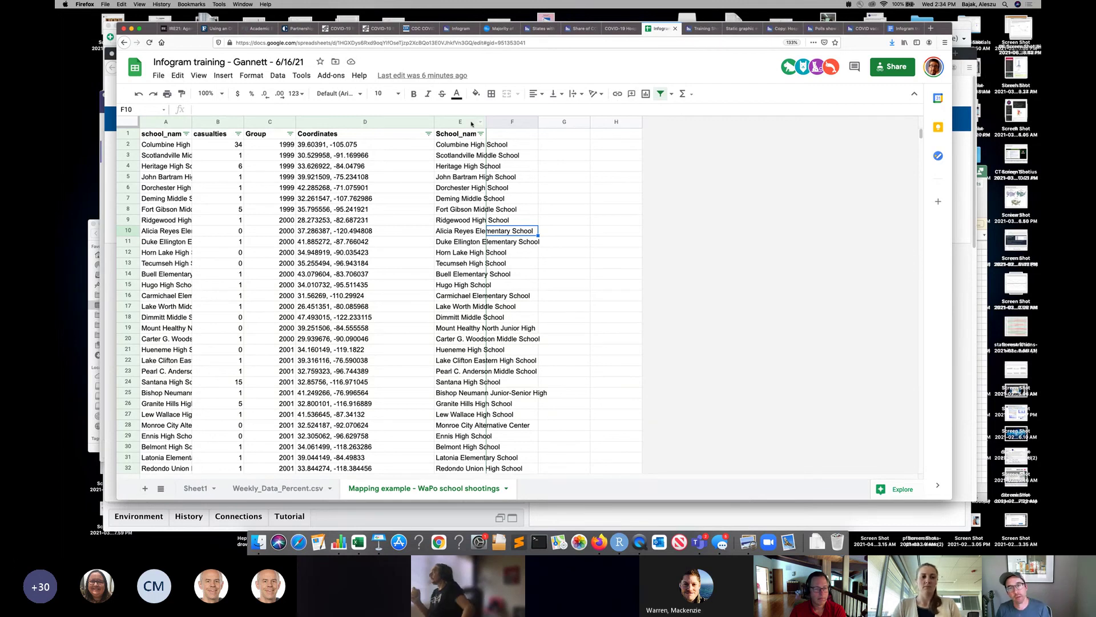
Step: Select and copy the whole school shootings table, cells A1:E239, including its header row
key("ctrl+Home")
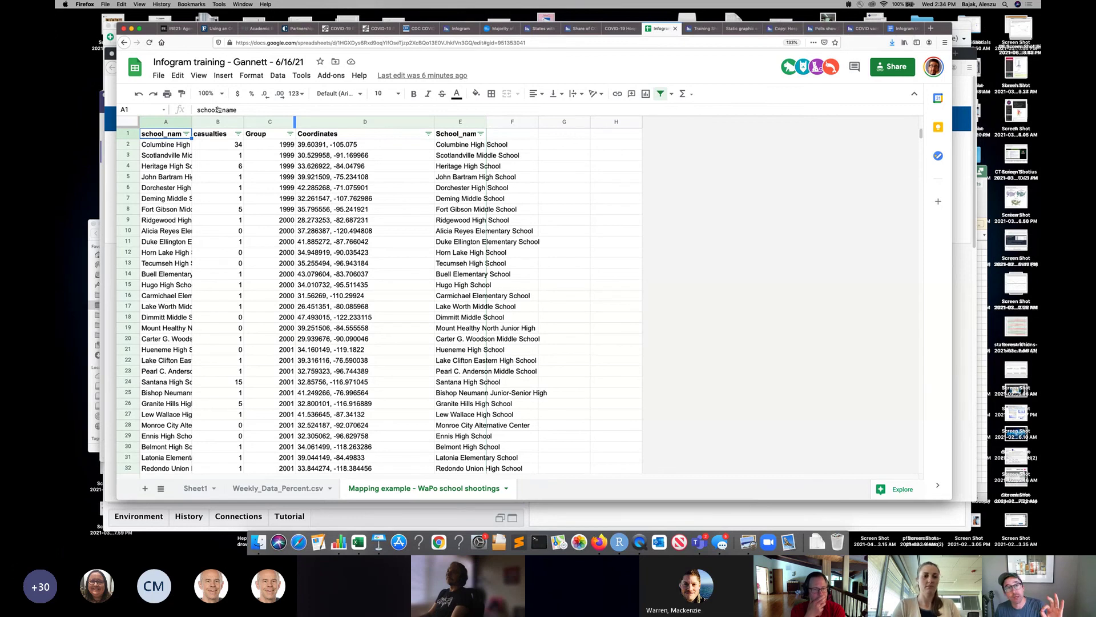
left_click(455, 136, "shift")
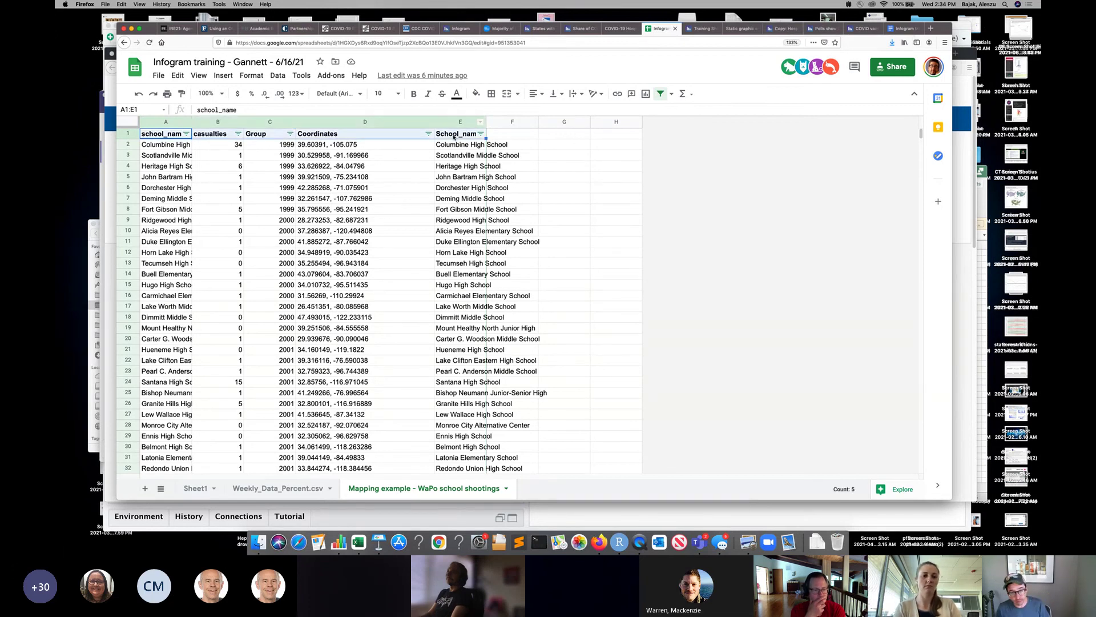
key("super+shift+Down")
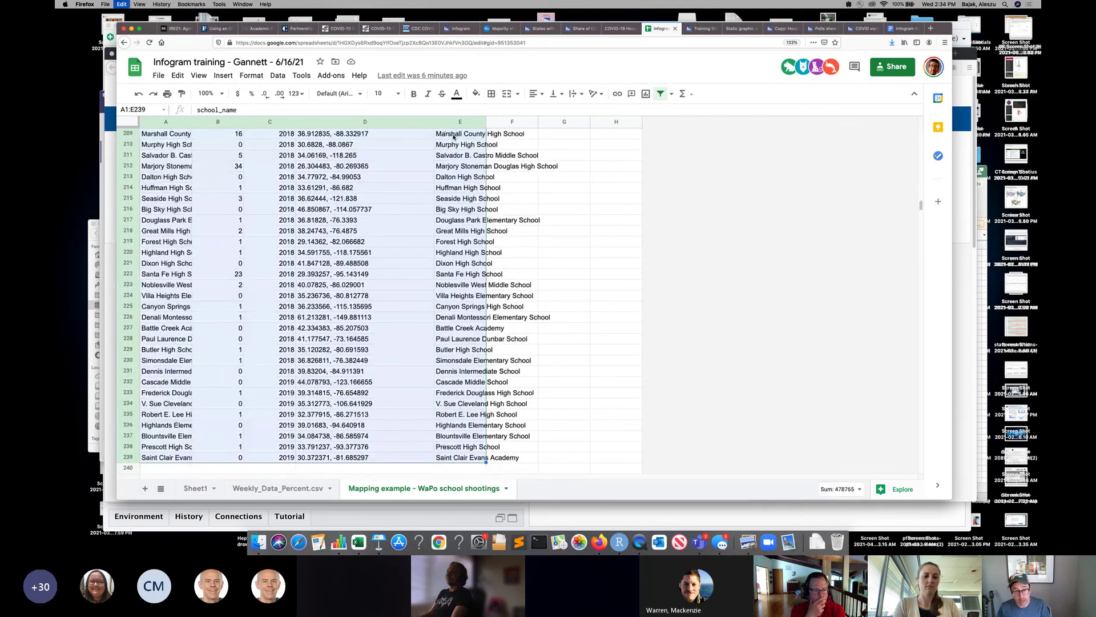
scroll(419, 211, "up", 20)
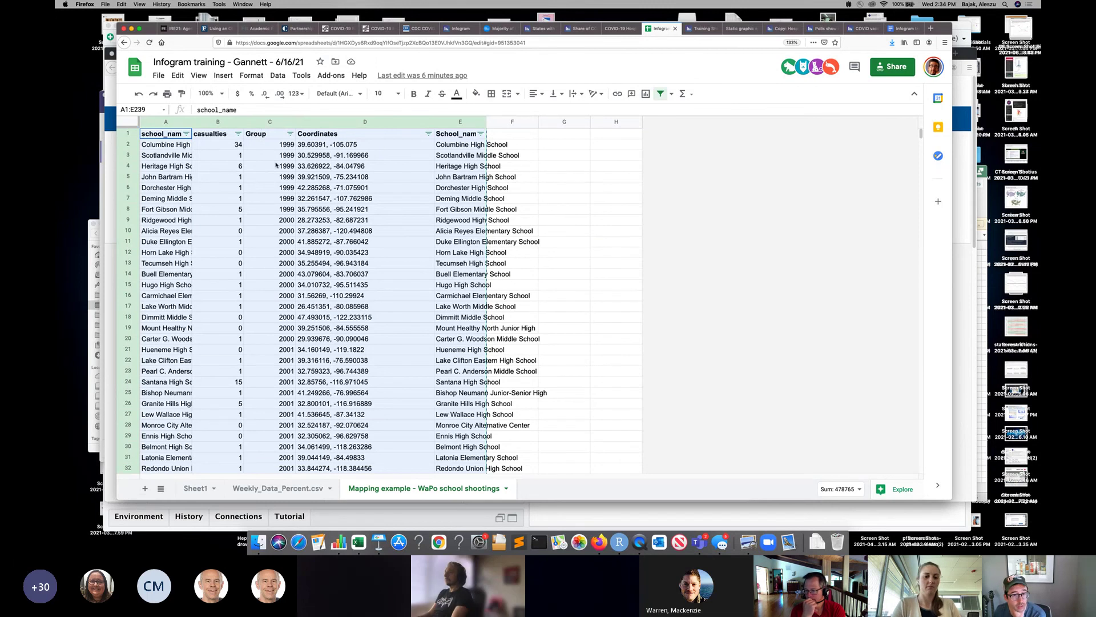
Step: Examine the Coordinates entries and the second School_name column in the school shootings sheet
left_click(361, 154)
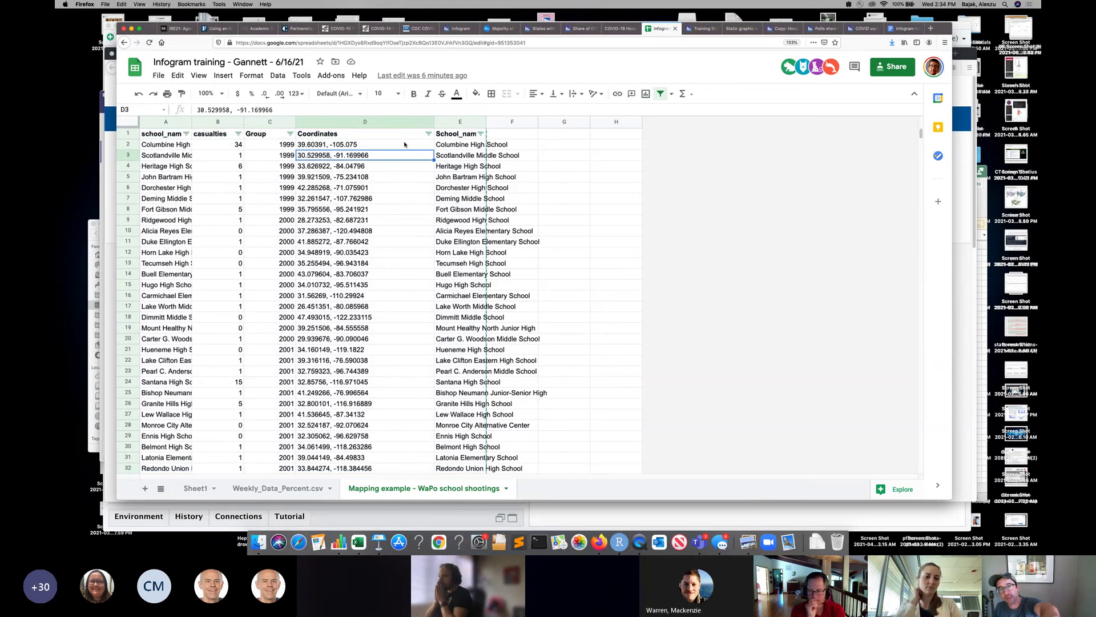
left_click(379, 146)
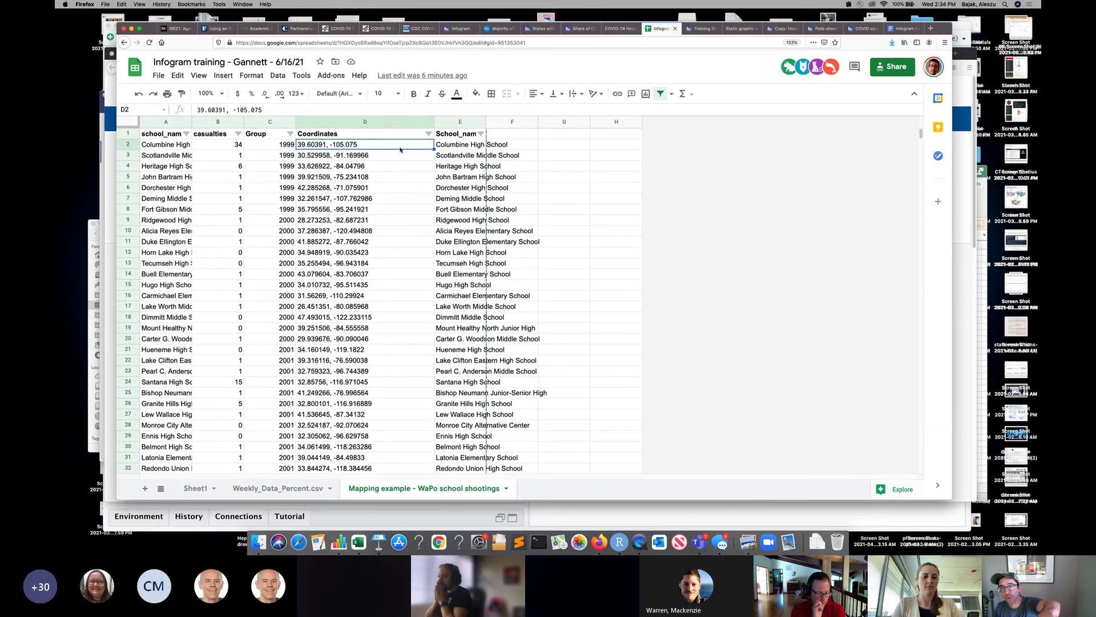
left_click(454, 144)
left_click(461, 136)
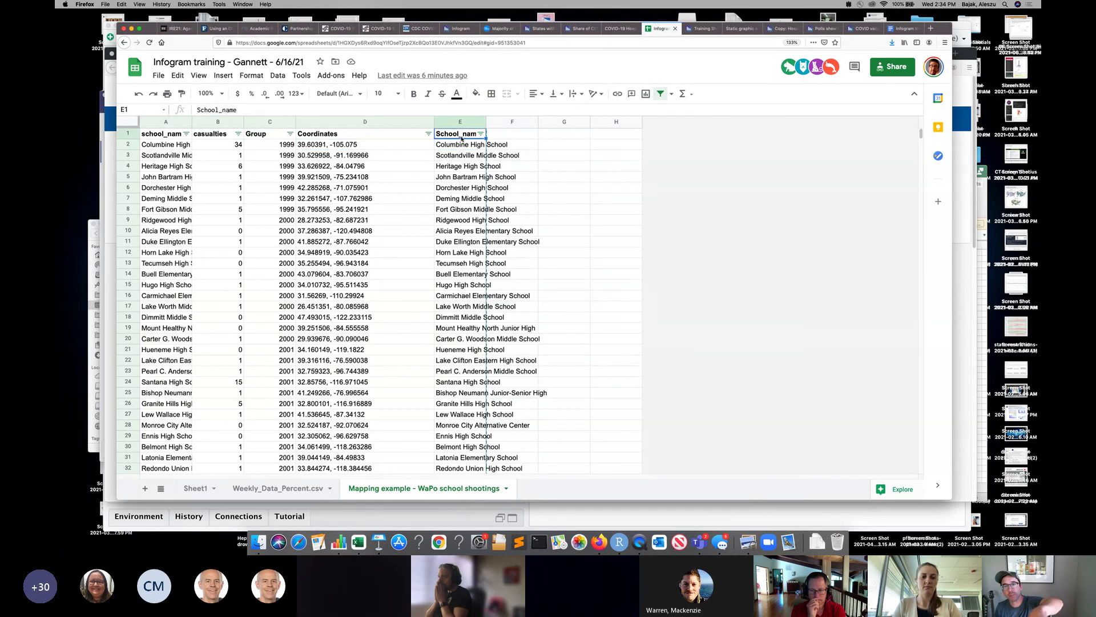
Step: Paste the copied school shootings table into the empty data sheet of the US map in the copied hospitals project
left_click(824, 30)
left_click(782, 28)
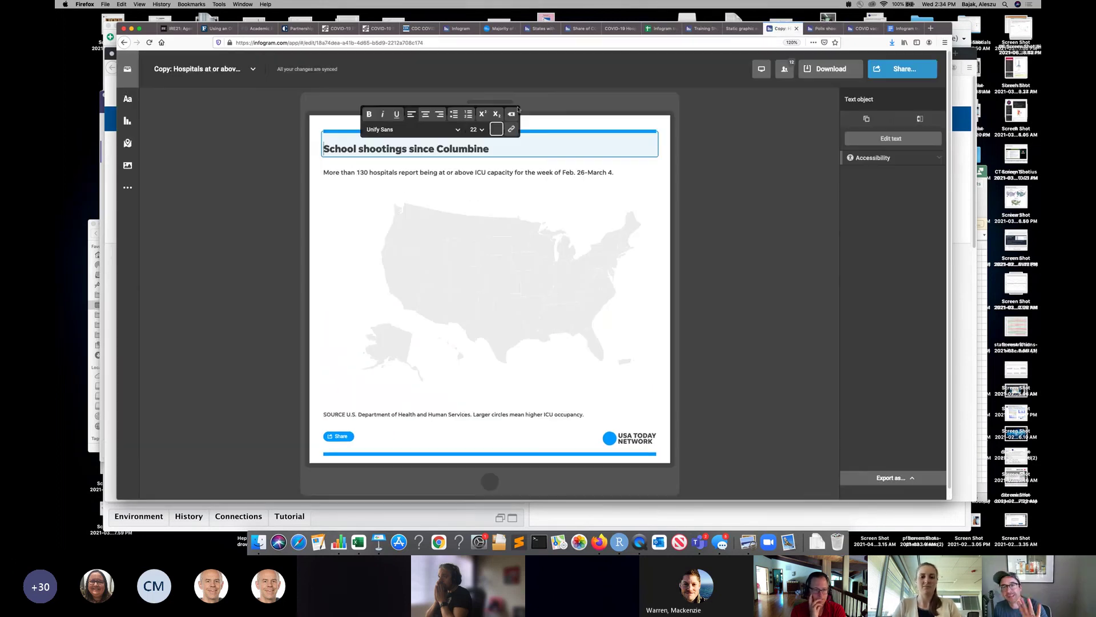
left_click(496, 234)
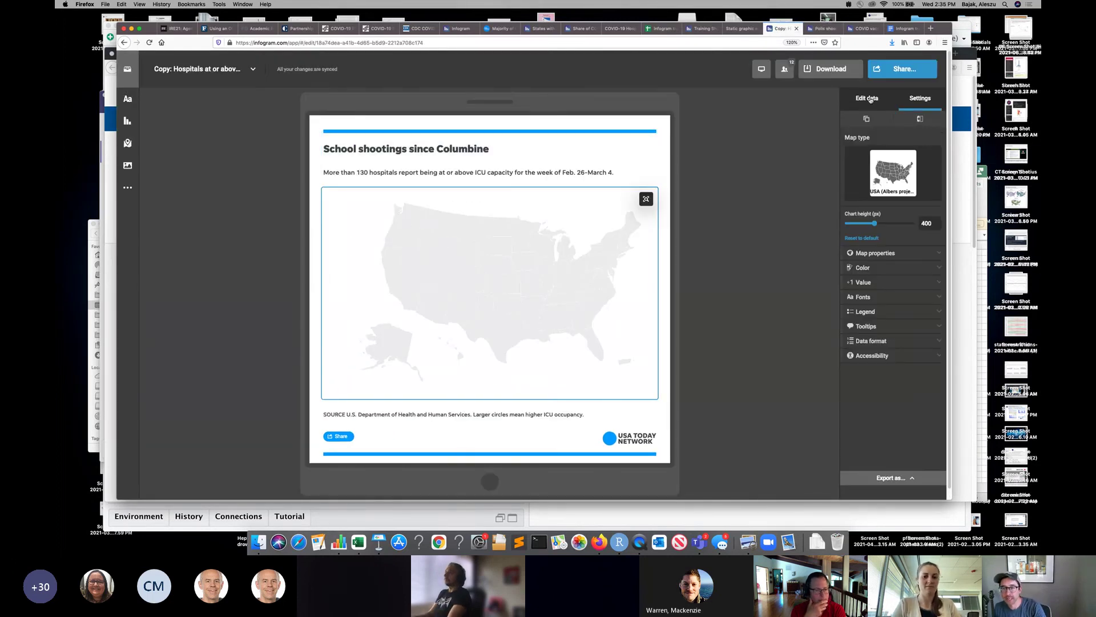
left_click(871, 100)
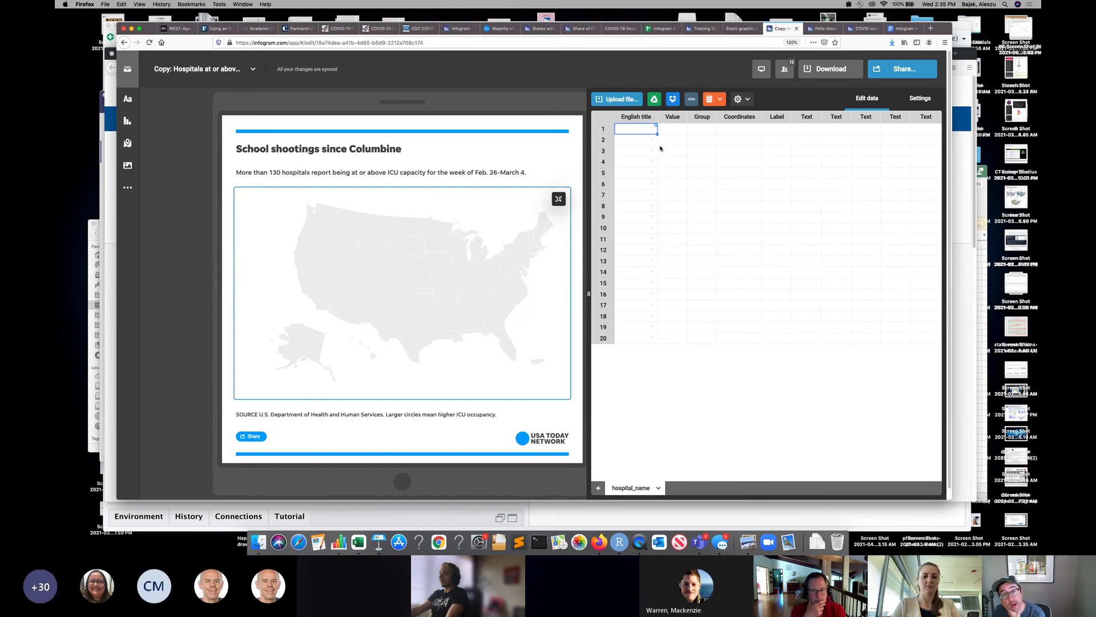
key("ctrl+v")
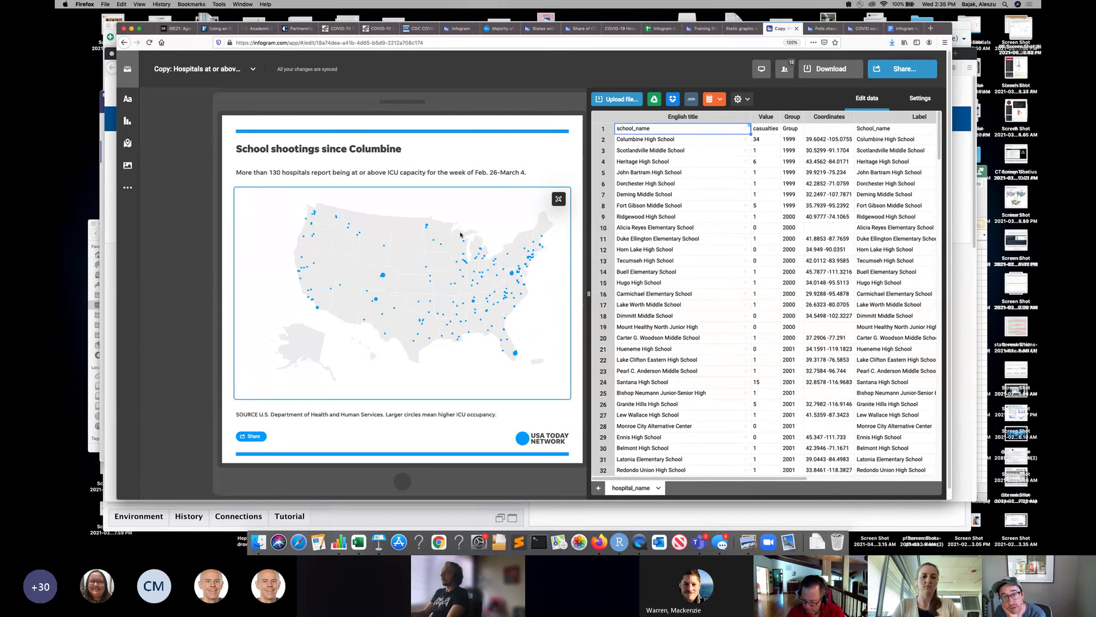
Step: Close the map's data sheet, then inspect the tooltips on its points and the map's tooltip settings
left_click(205, 233)
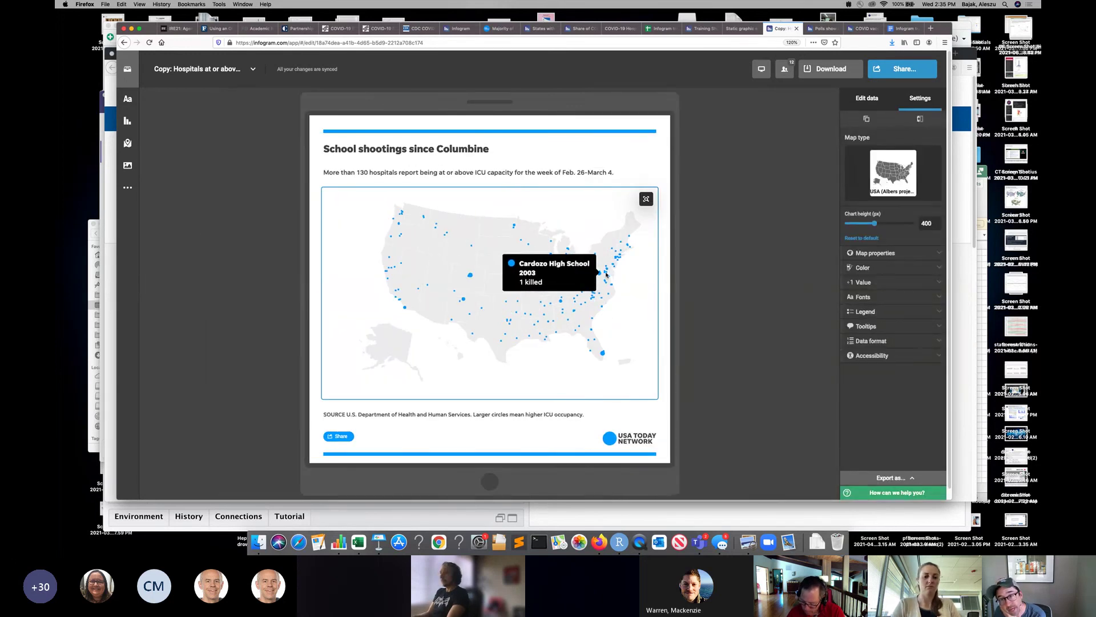
mouse_move(606, 280)
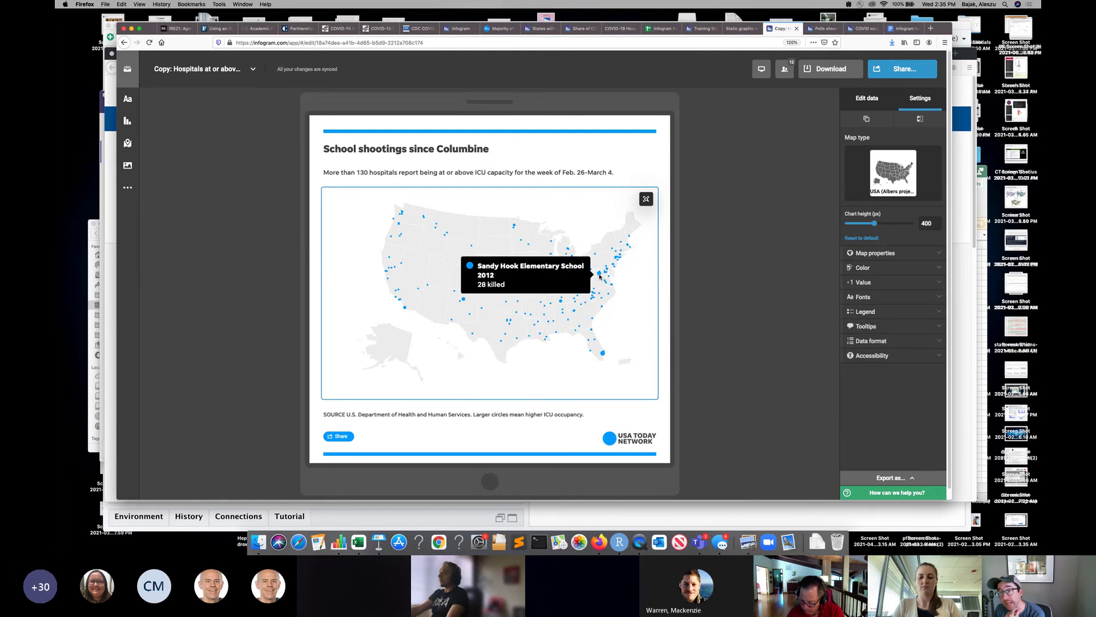
left_click(877, 330)
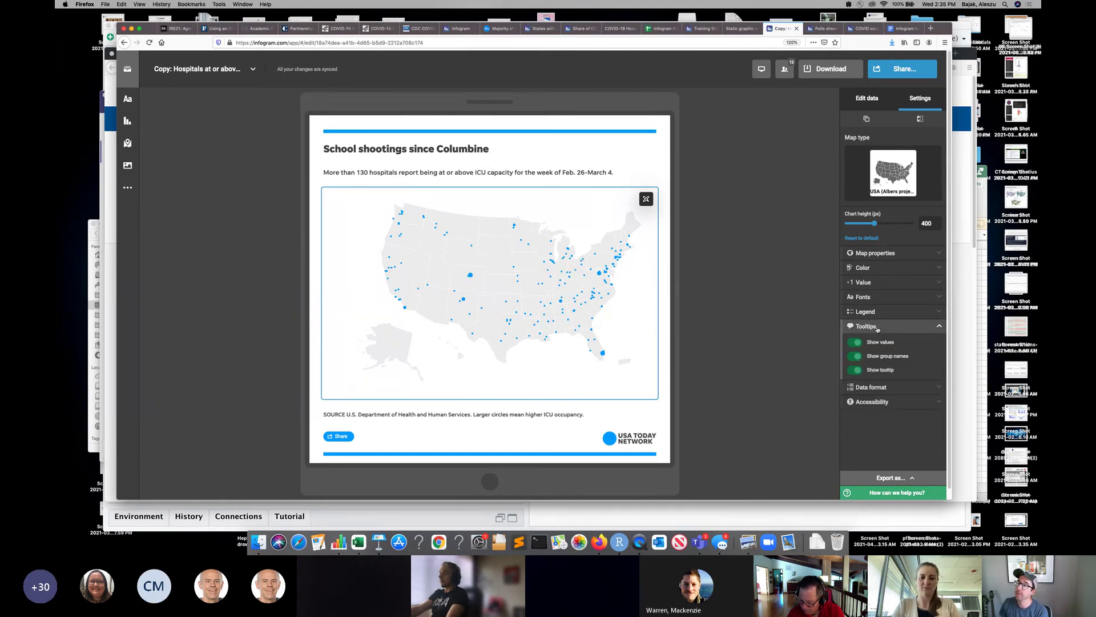
left_click(877, 327)
Step: Set the map's icon size range to a minimum of 6 and a maximum of 14
left_click(873, 310)
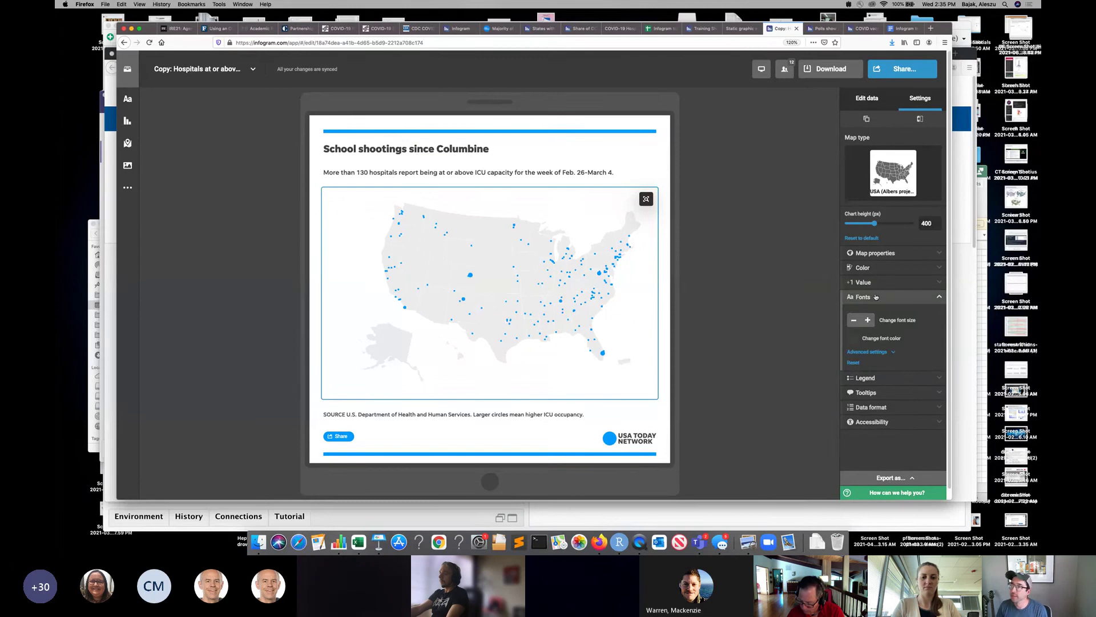
left_click(872, 290)
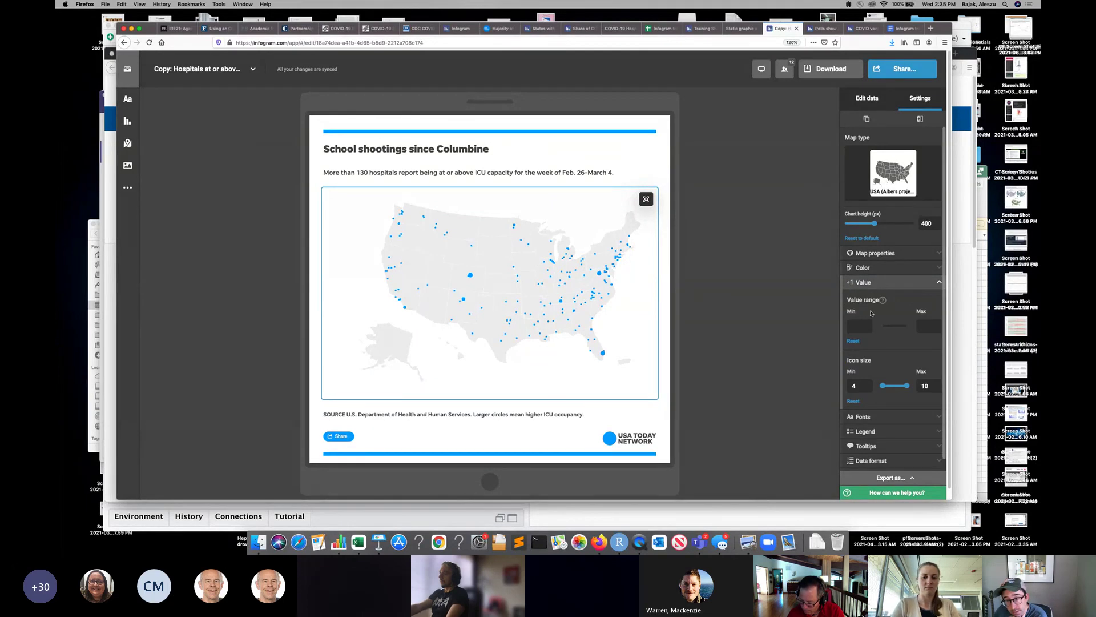
double_click(859, 386)
type("6")
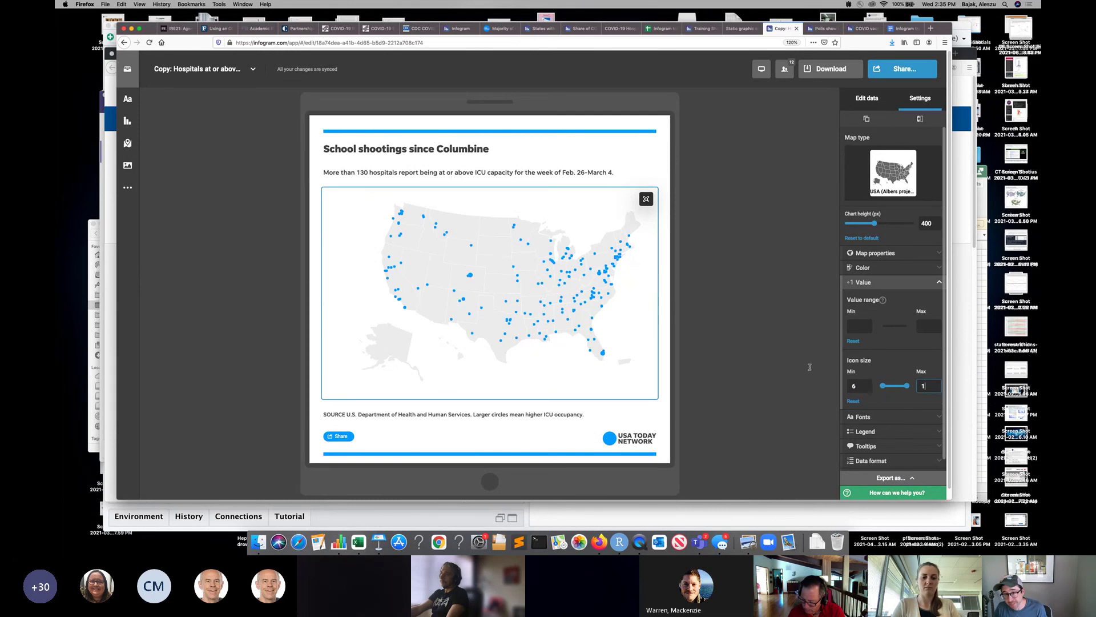
left_click(776, 366)
left_click(563, 324)
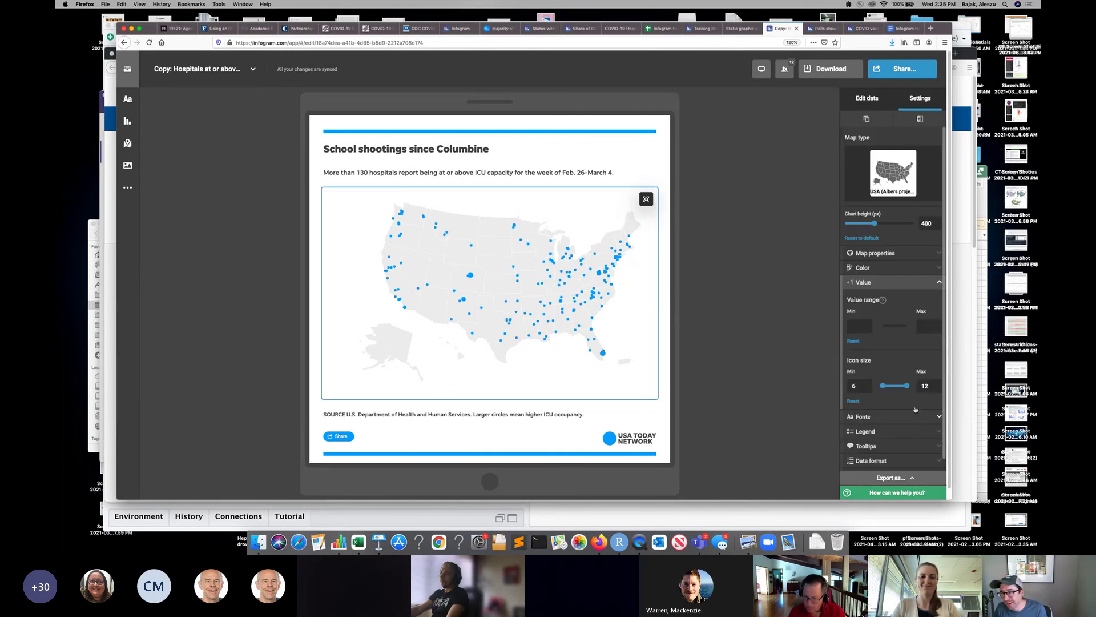
double_click(926, 386)
type("14")
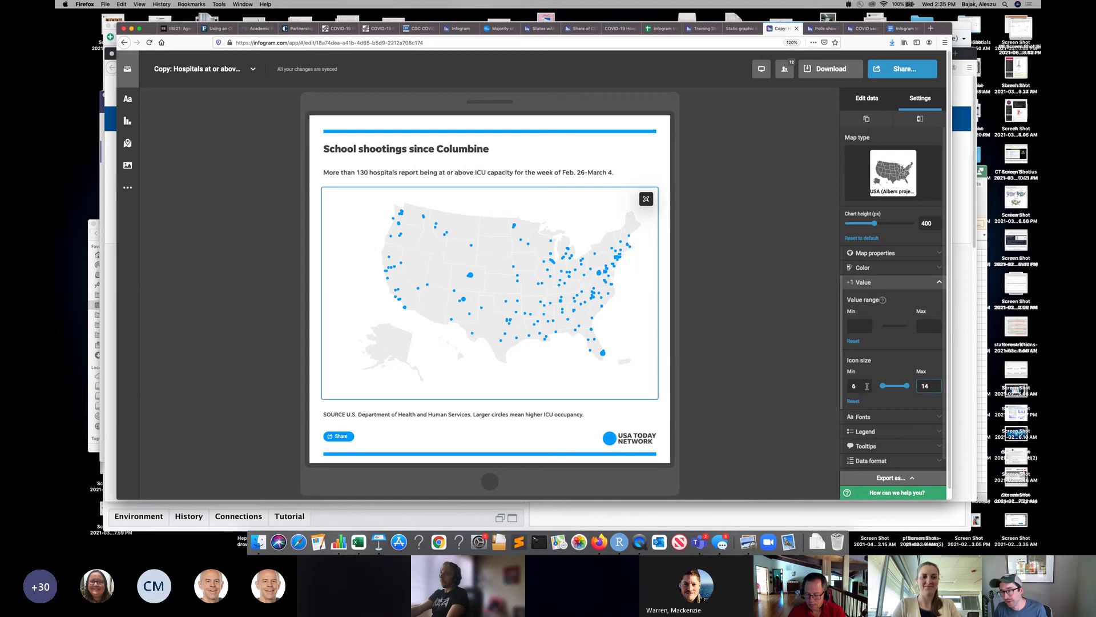
Step: Lower the map's minimum icon size to 3 so the points differ more clearly by value
left_click(868, 386)
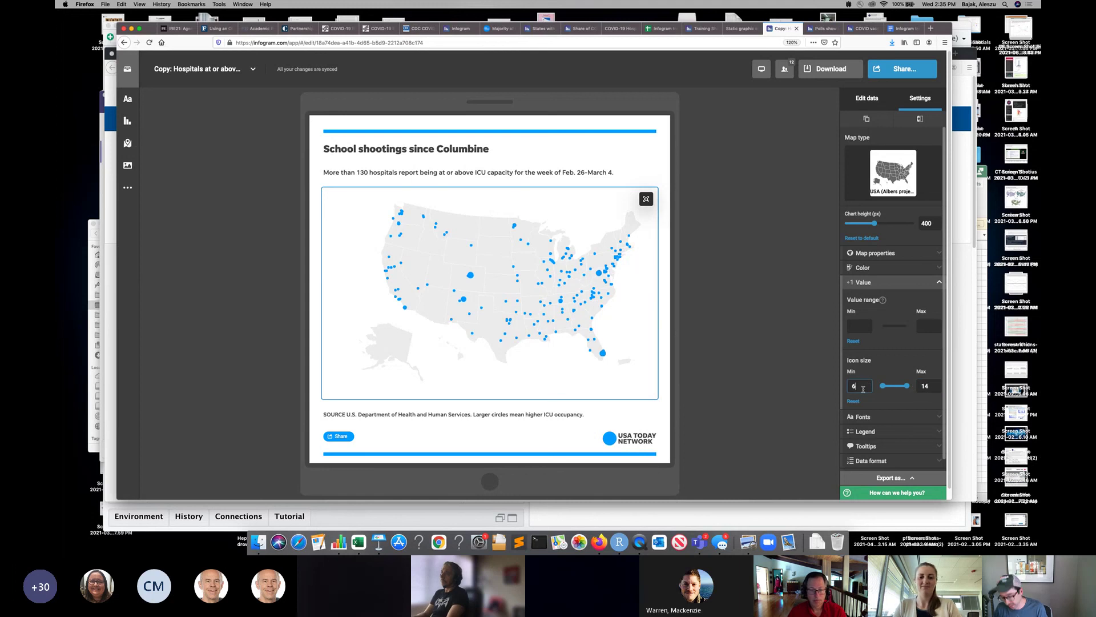
type("4")
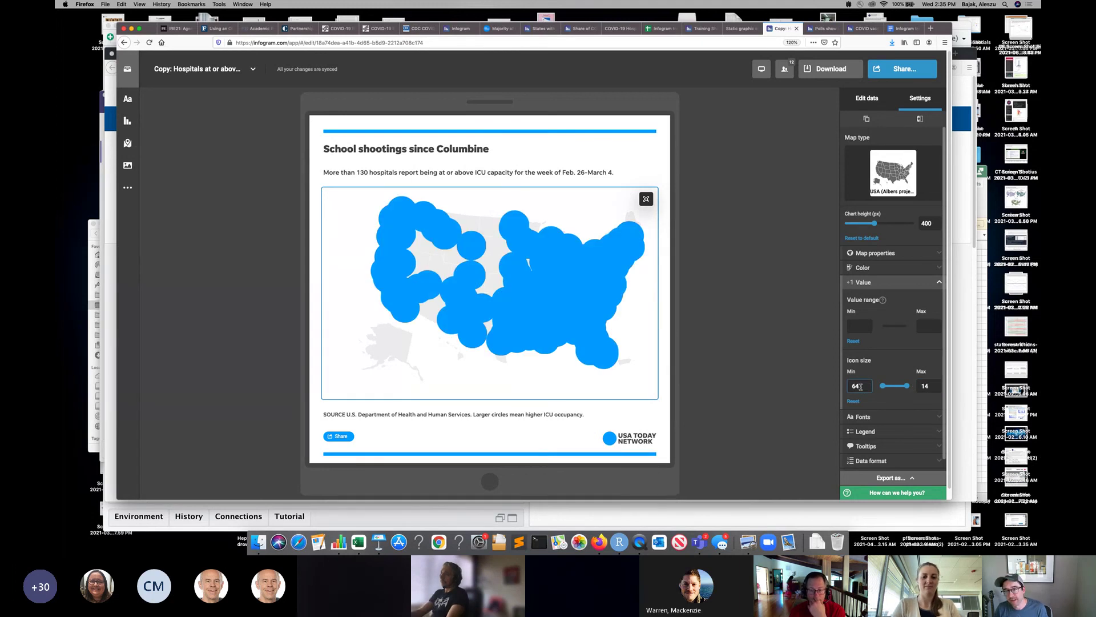
left_click_drag(860, 386, 830, 388)
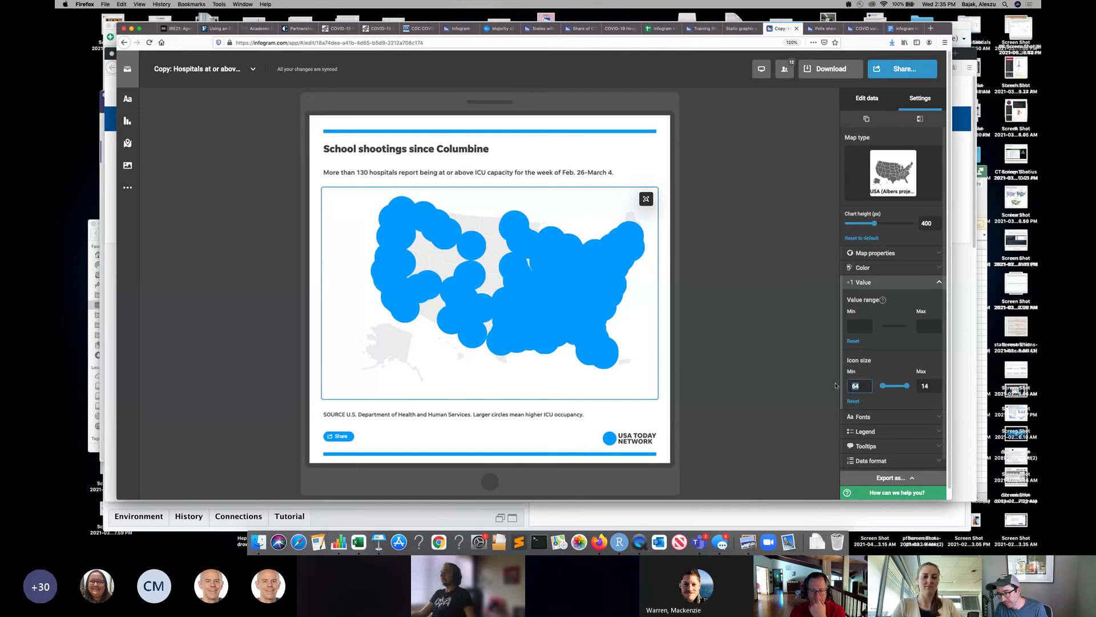
left_click(828, 387)
left_click(564, 310)
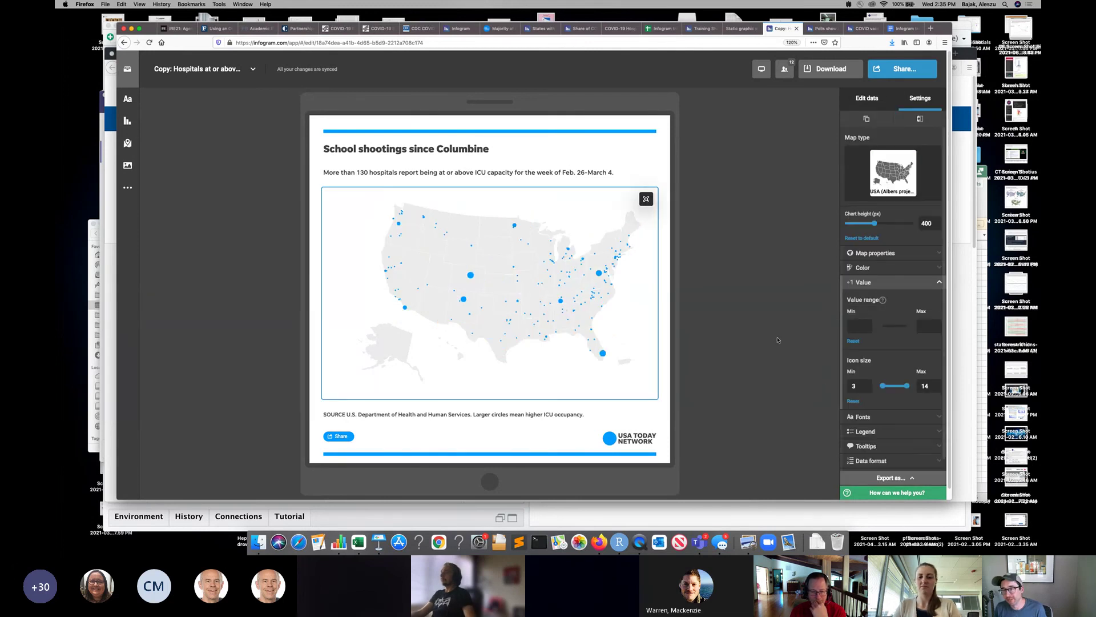
Step: Replace the value suffix in the map's data format settings with "casualties" and deselect the map
left_click(885, 269)
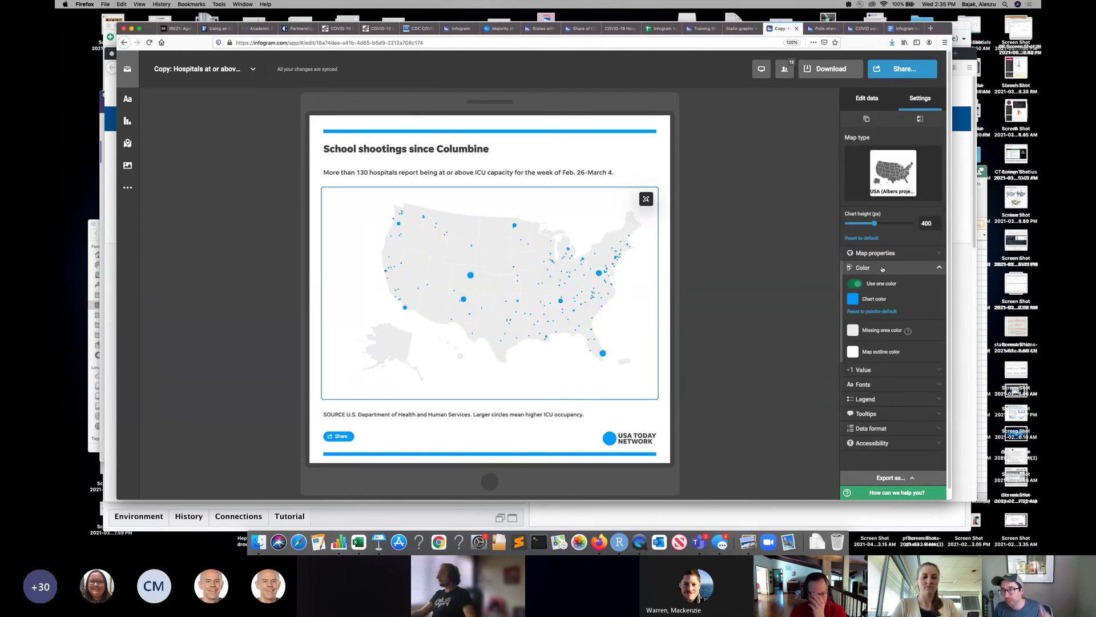
left_click(882, 415)
left_click(878, 313)
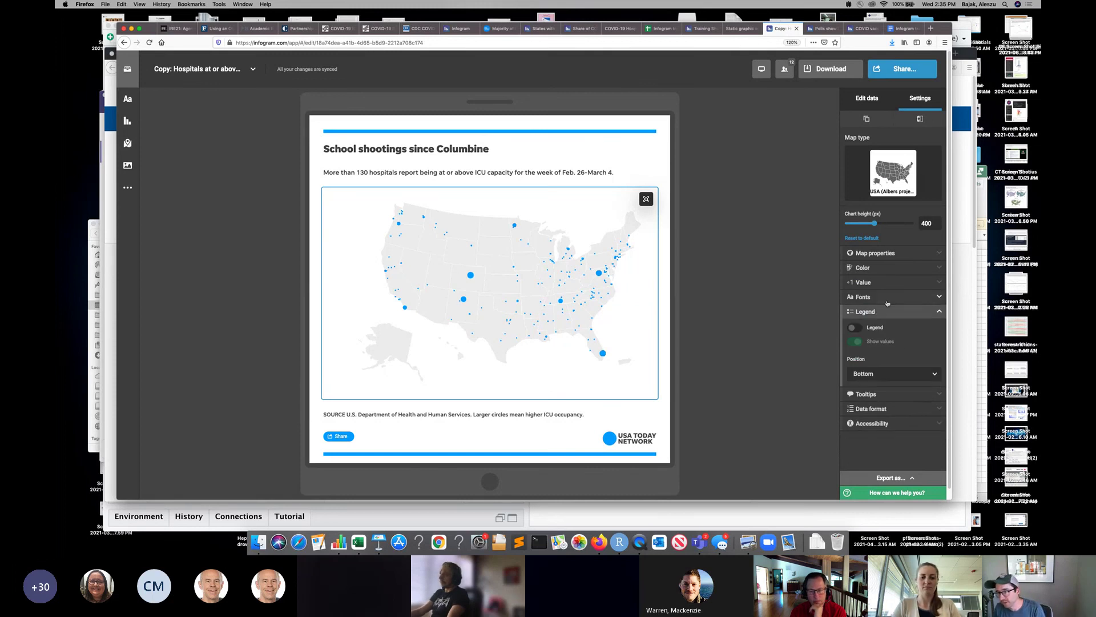
left_click(887, 299)
left_click(891, 407)
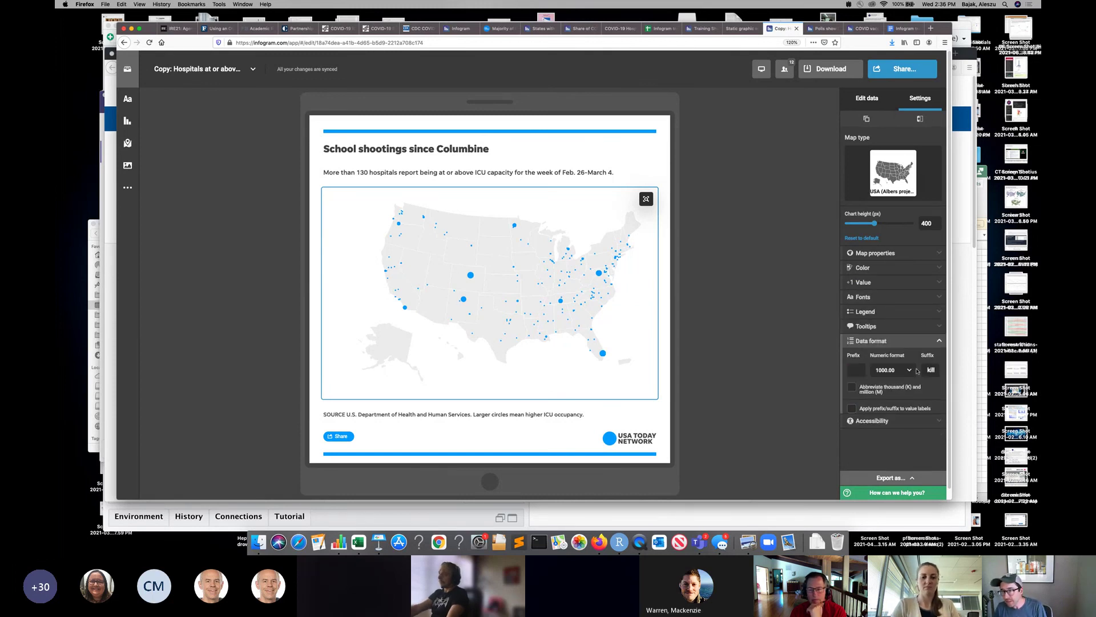
left_click(923, 372)
type("killed")
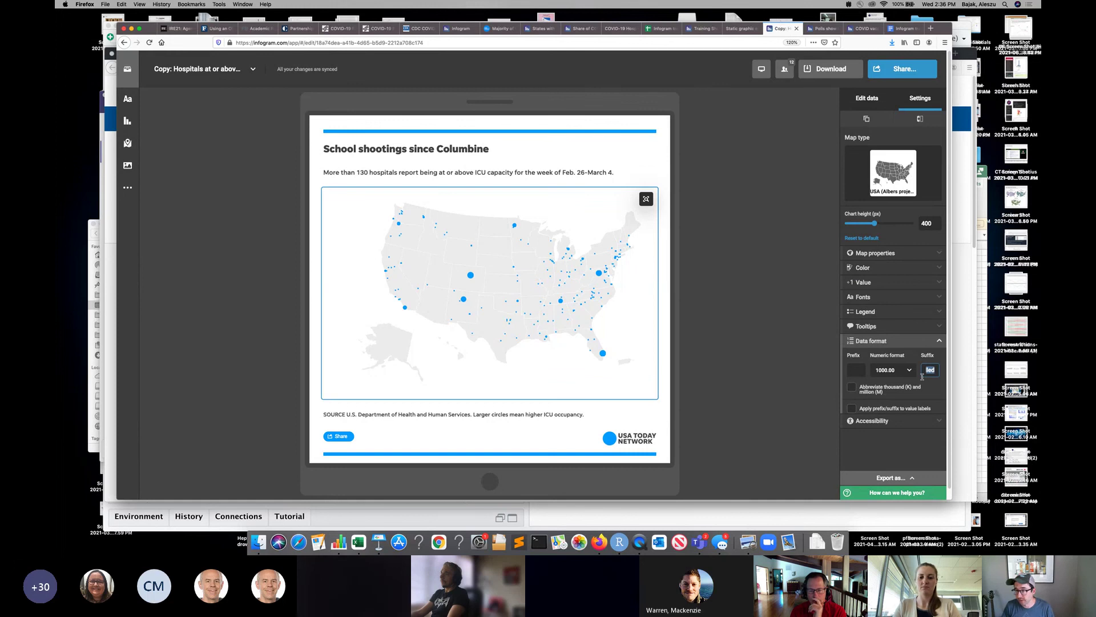
type("casual")
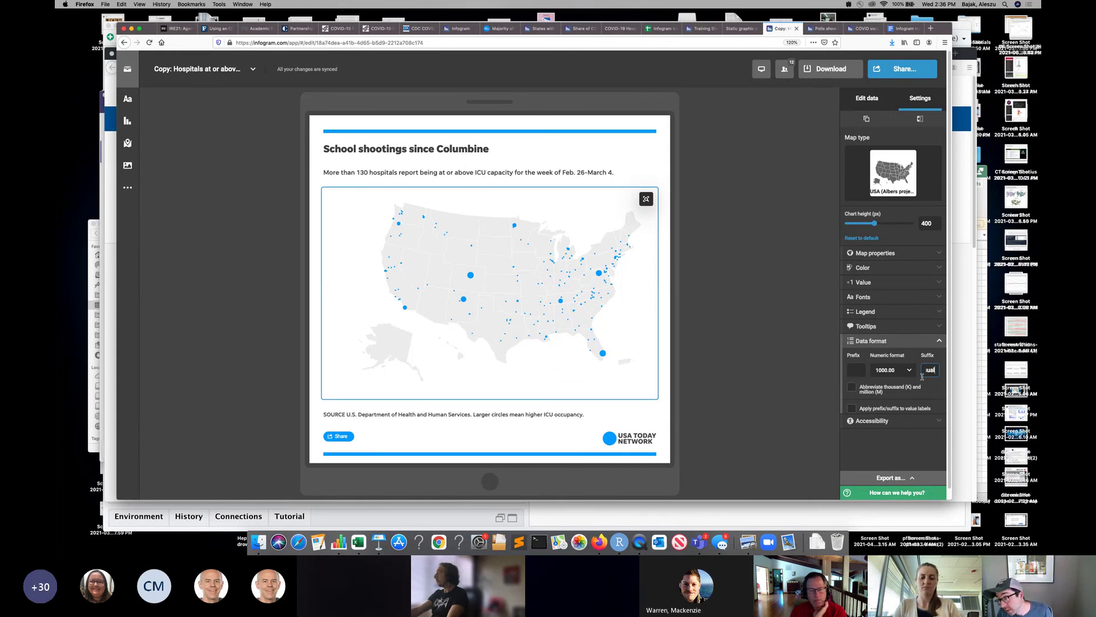
left_click(713, 360)
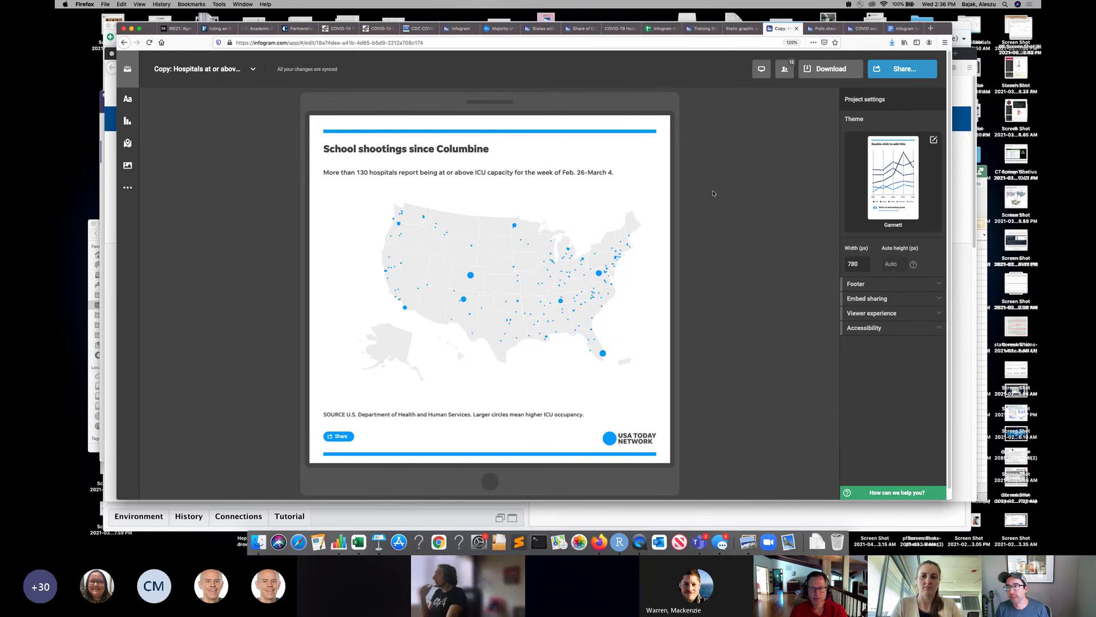
Step: Switch to Microsoft Teams to check the training session's chat, then return to the Infogram map in Firefox
key("super+Tab")
key("super+Tab")
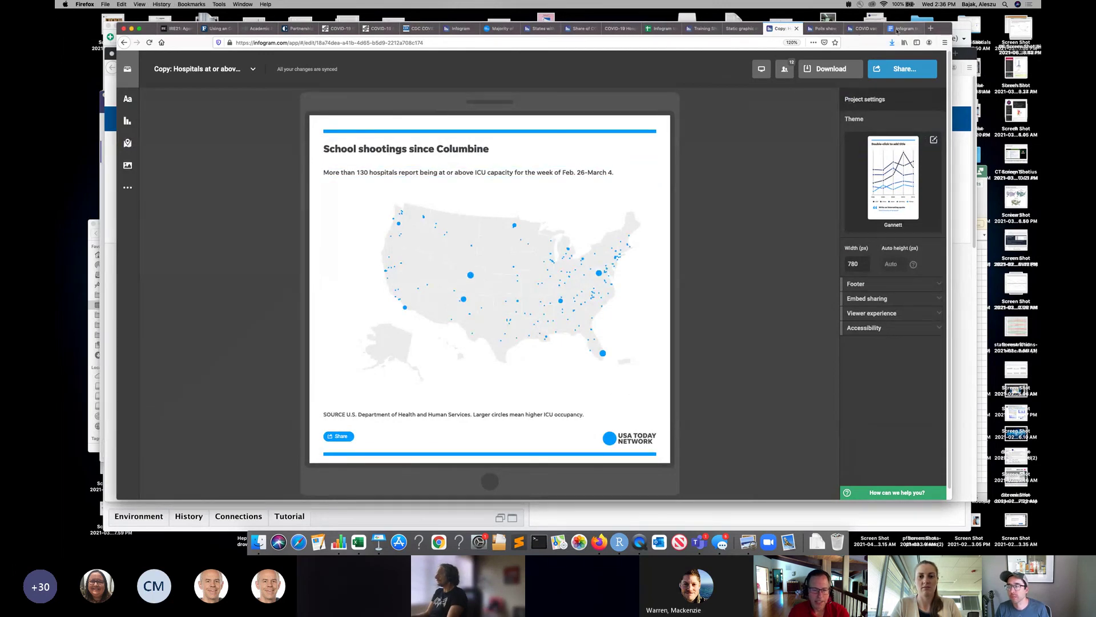
key("super+Tab")
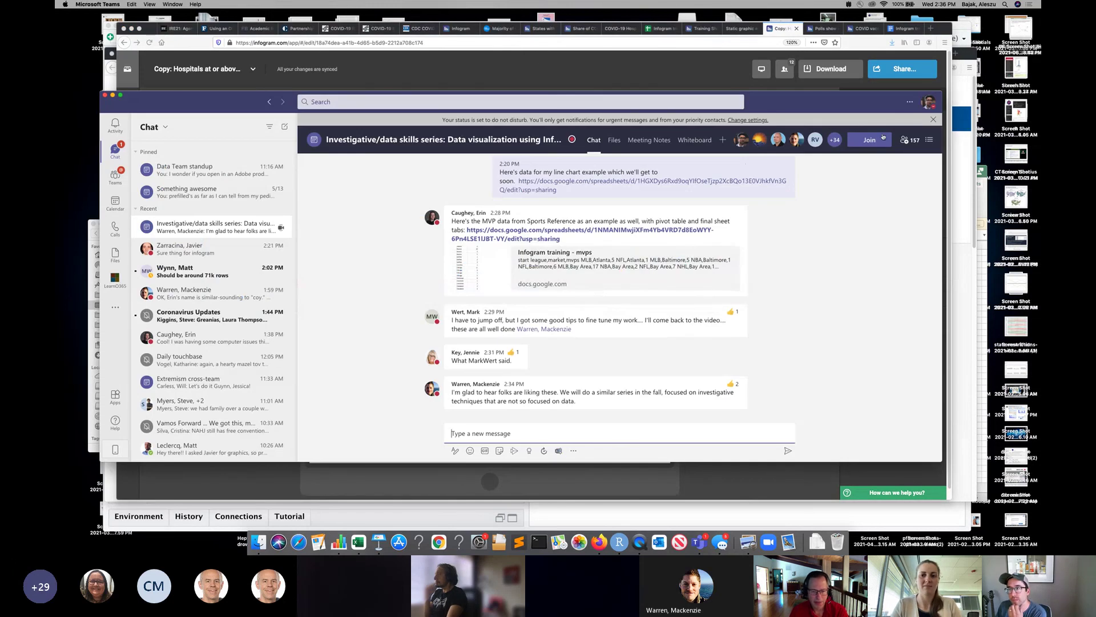
left_click(706, 70)
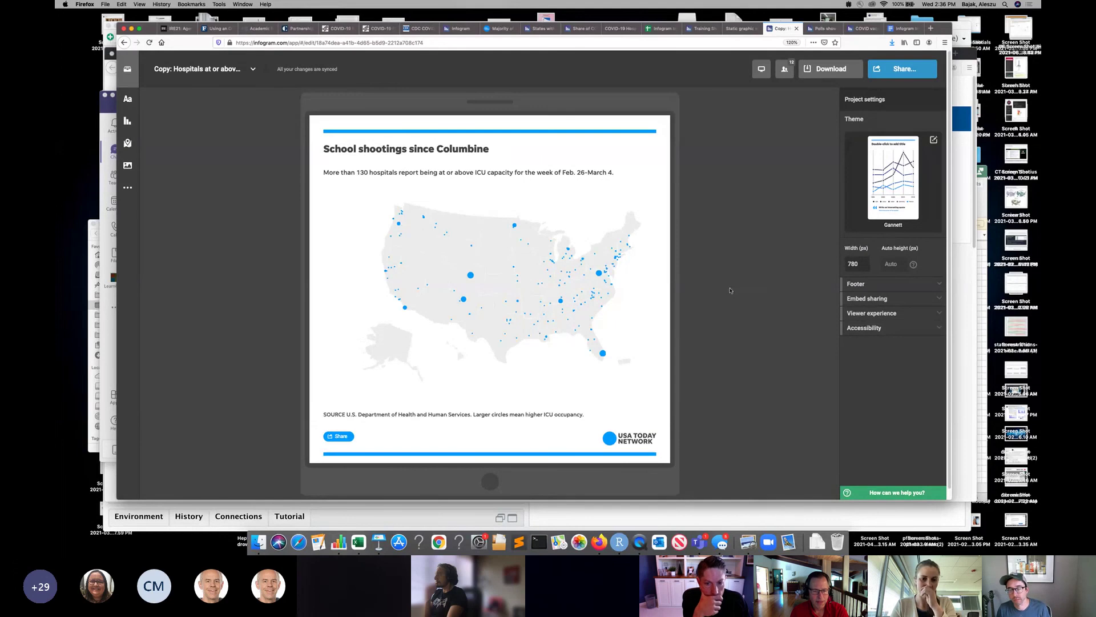
Step: Delete the hospital source text below the map, keeping only the word SOURCE
left_click(400, 417)
left_click(348, 415)
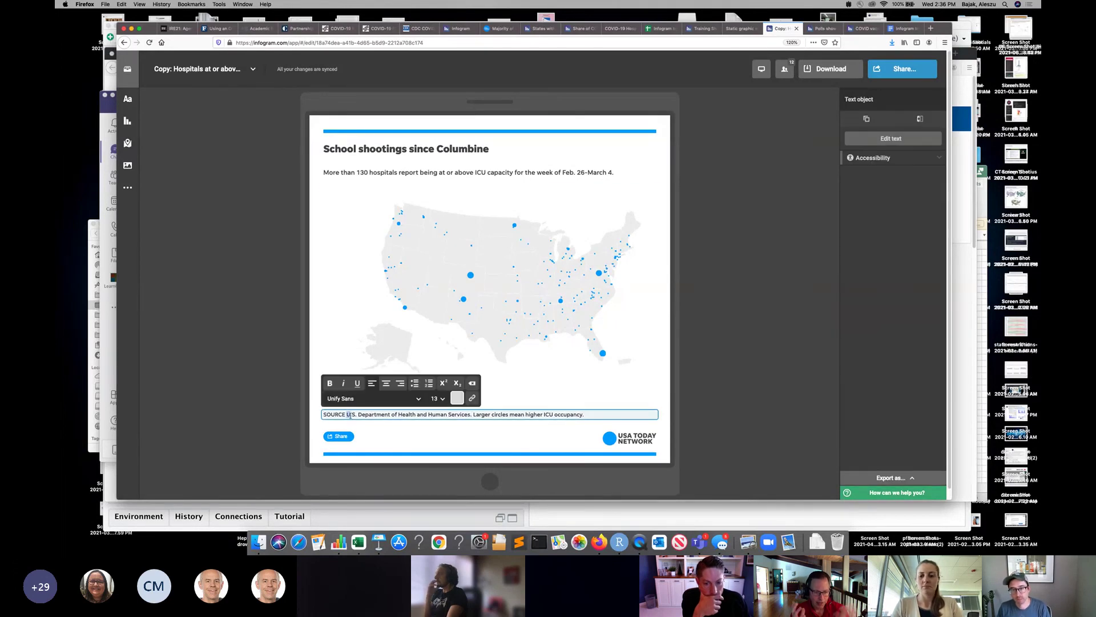
left_click_drag(350, 415, 628, 415)
key("BackSpace")
left_click(465, 170)
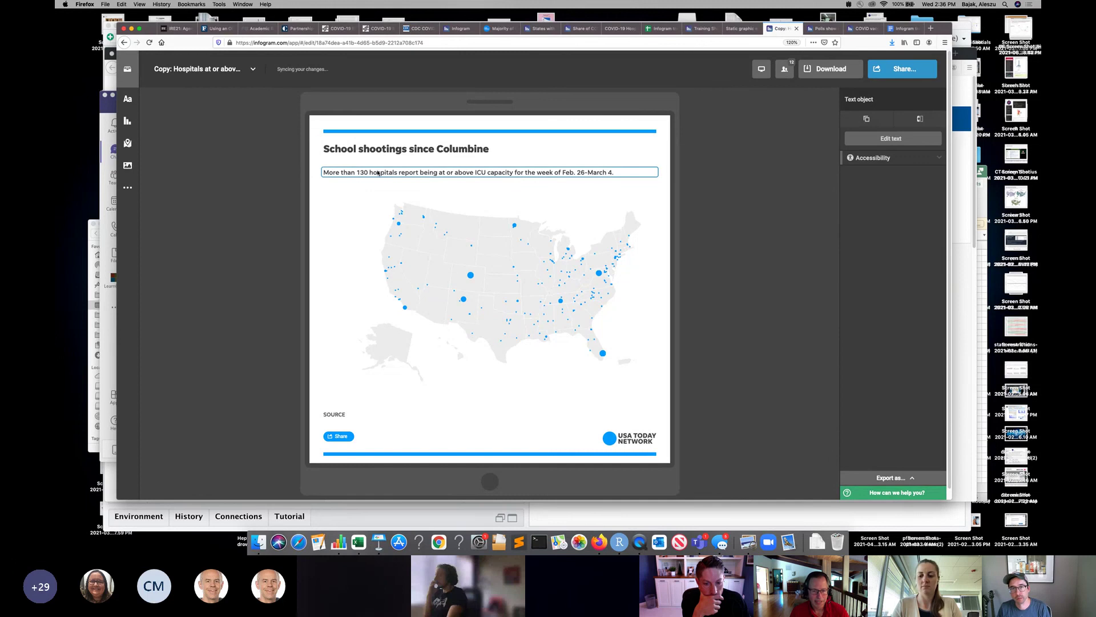
Step: Inspect the tooltips on the map's largest points, including Columbine High School in Colorado
mouse_move(471, 276)
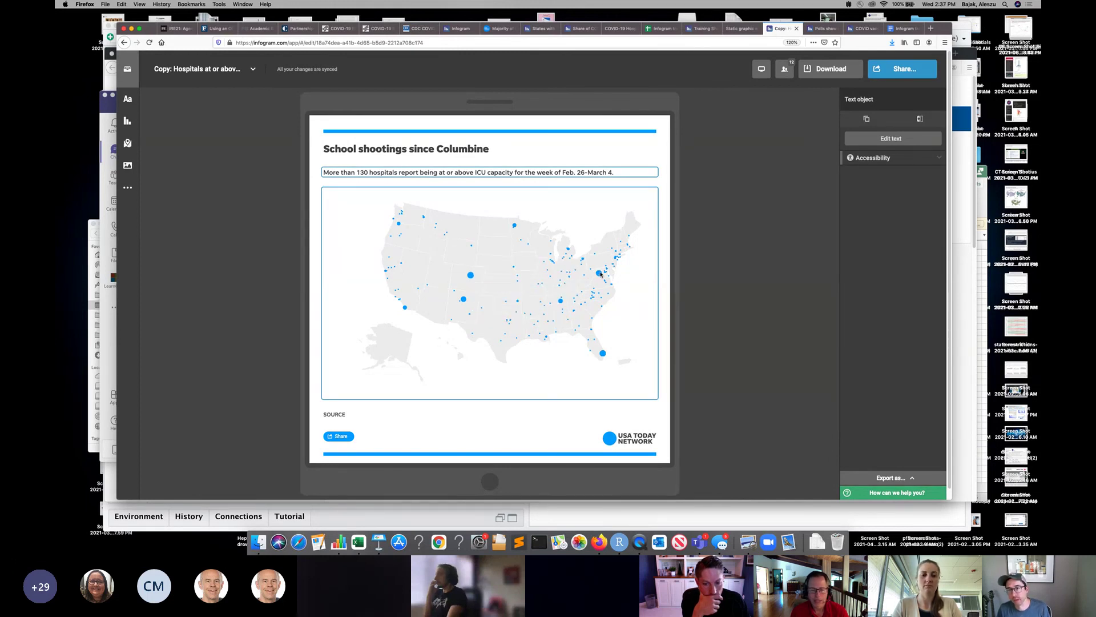
left_click(736, 250)
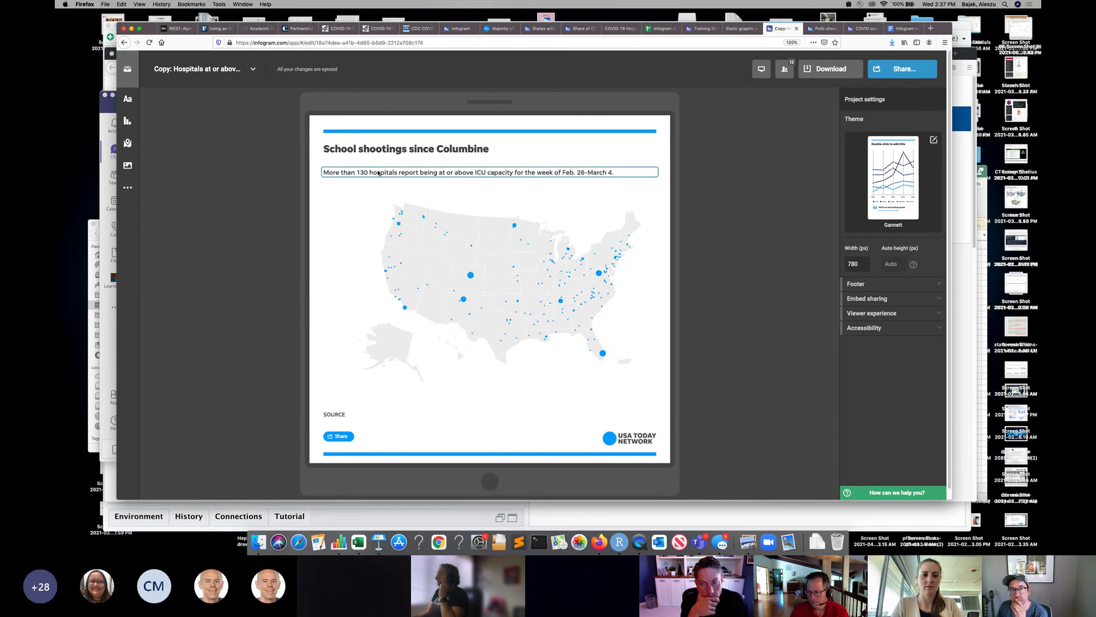
left_click(355, 414)
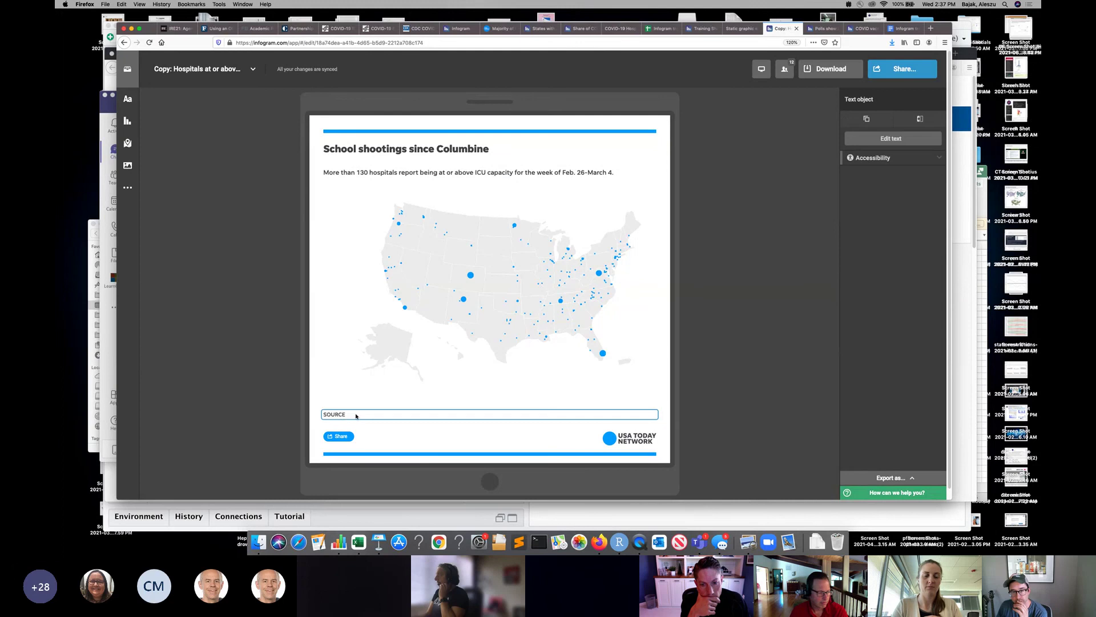
left_click(356, 414)
left_click(708, 365)
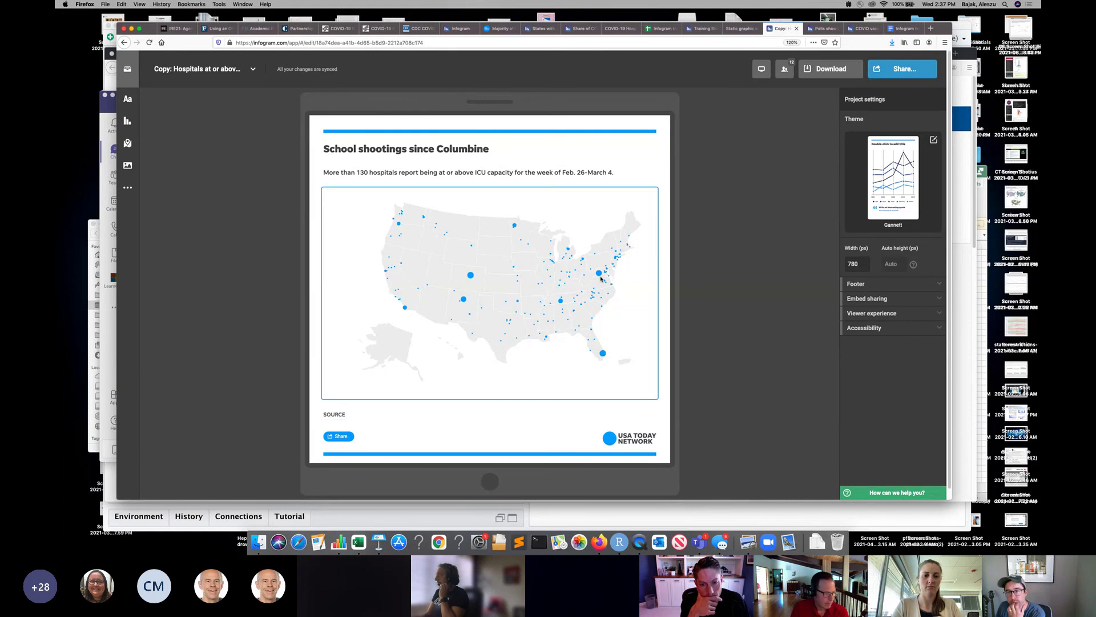
mouse_move(601, 278)
mouse_move(472, 277)
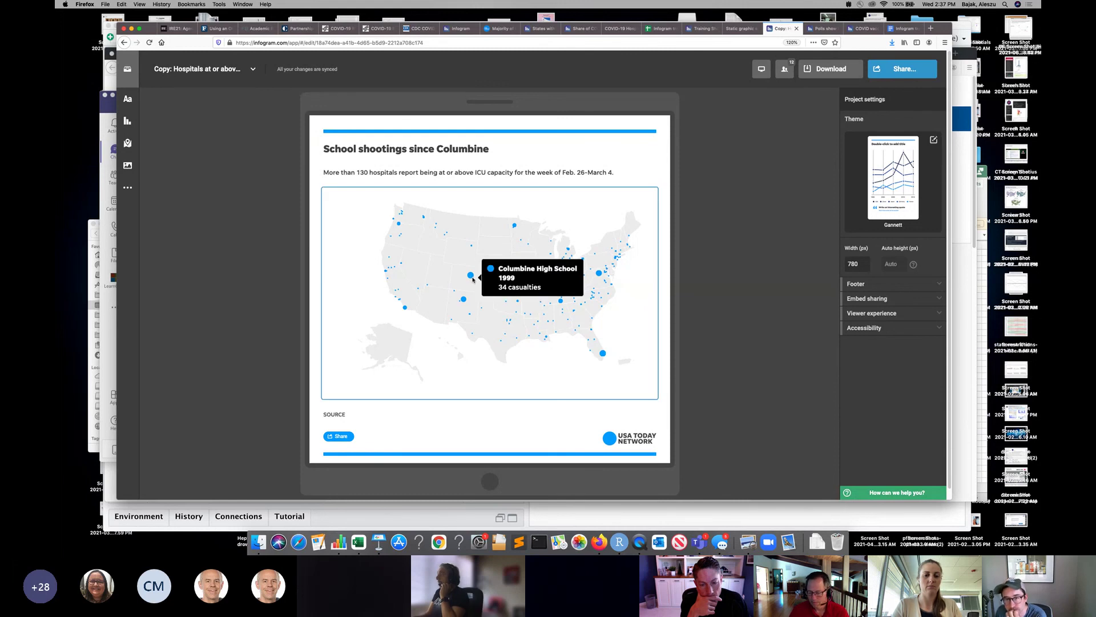
Step: Bring up the published Infogram chart of COVID-19 vaccine administrations by race/ethnicity in Michigan and Minnesota
left_click(985, 509)
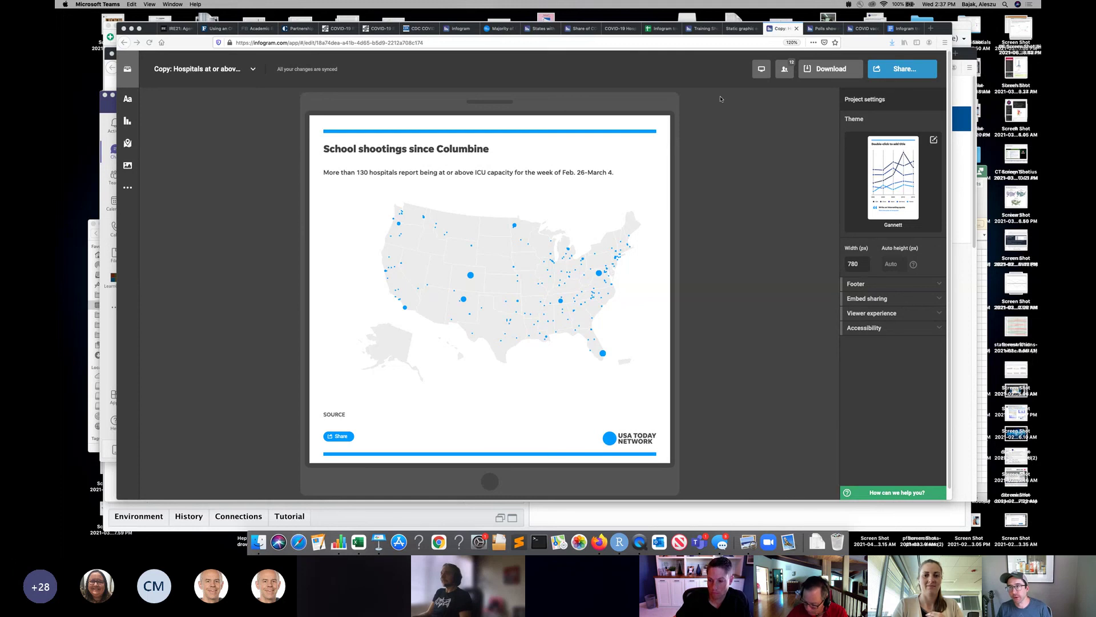
left_click(823, 29)
left_click(837, 29)
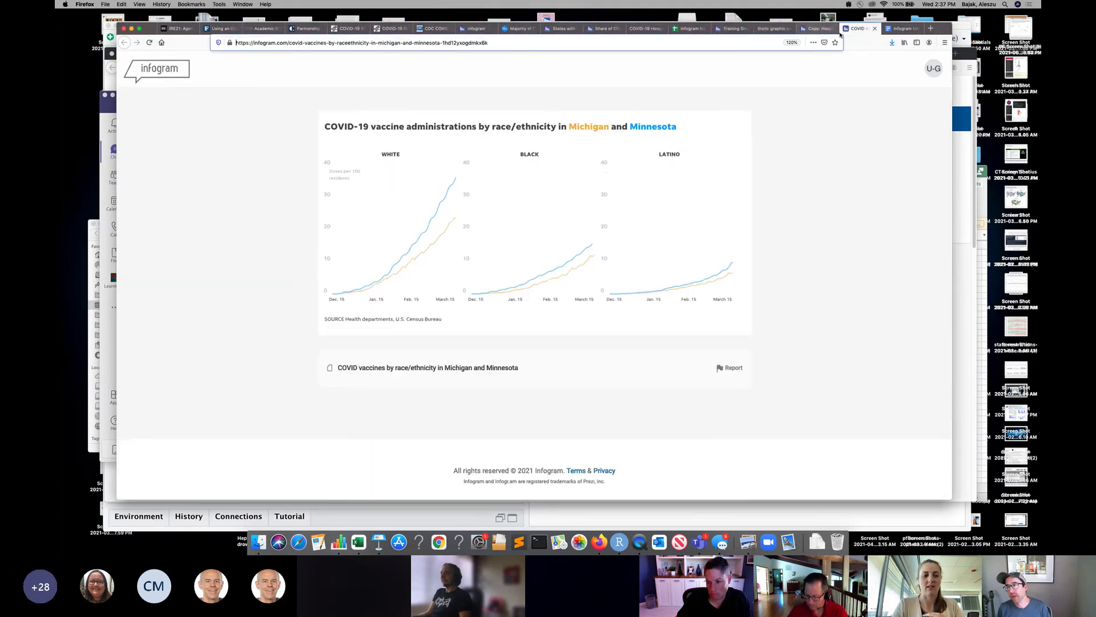